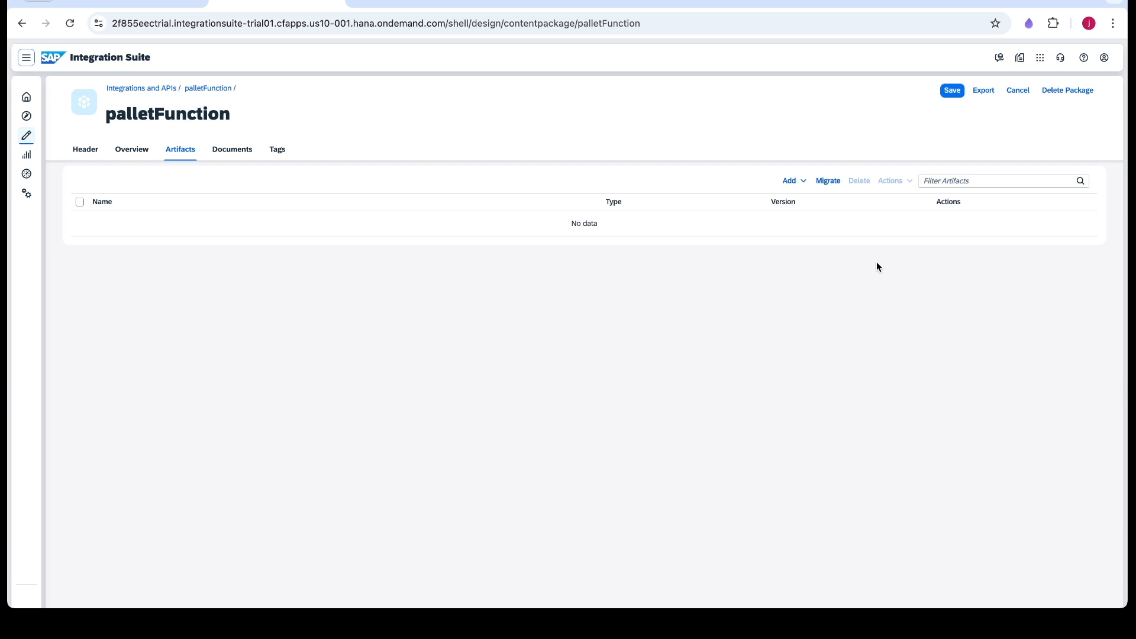
Add an integration flow named contentModifier to the palletFunction package and open it in the editor.
left_click(799, 184)
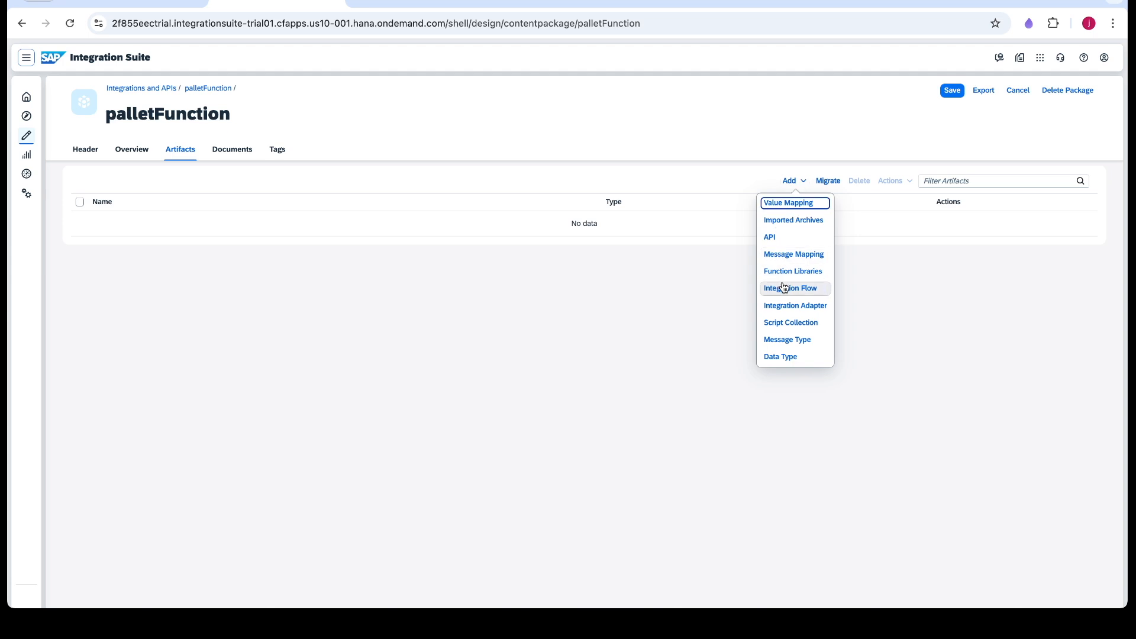
left_click(784, 288)
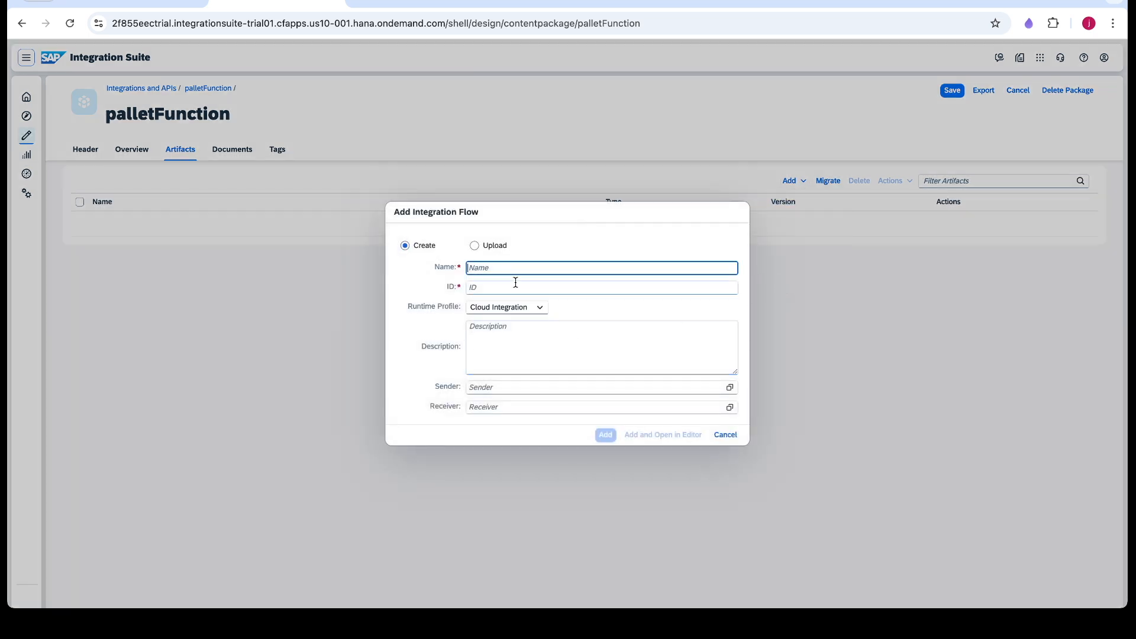
type("contentModifier")
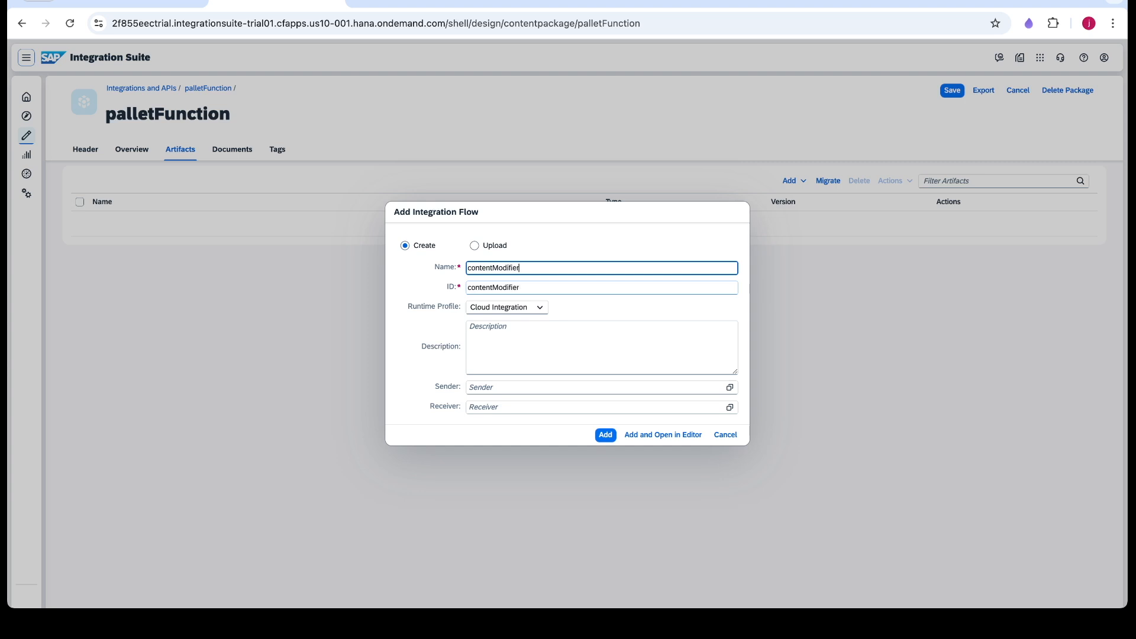
left_click(667, 435)
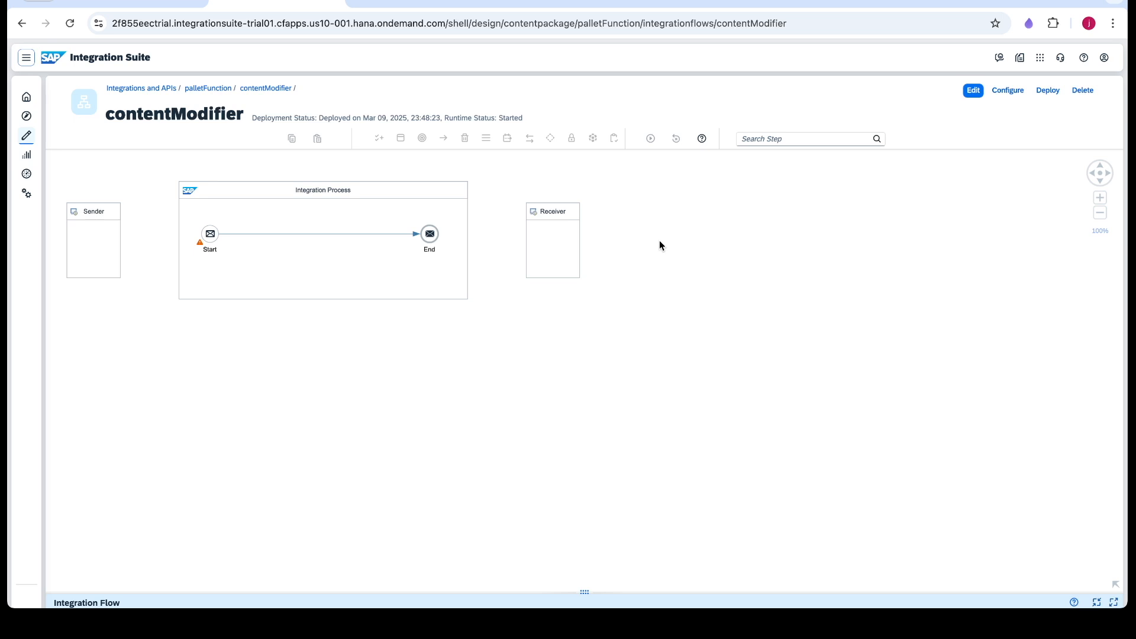
Switch to JS Paint and handwrite "Data is transferred between 2 Application over the internet" with "It const → Header, Body" beneath it.
left_click(689, 1)
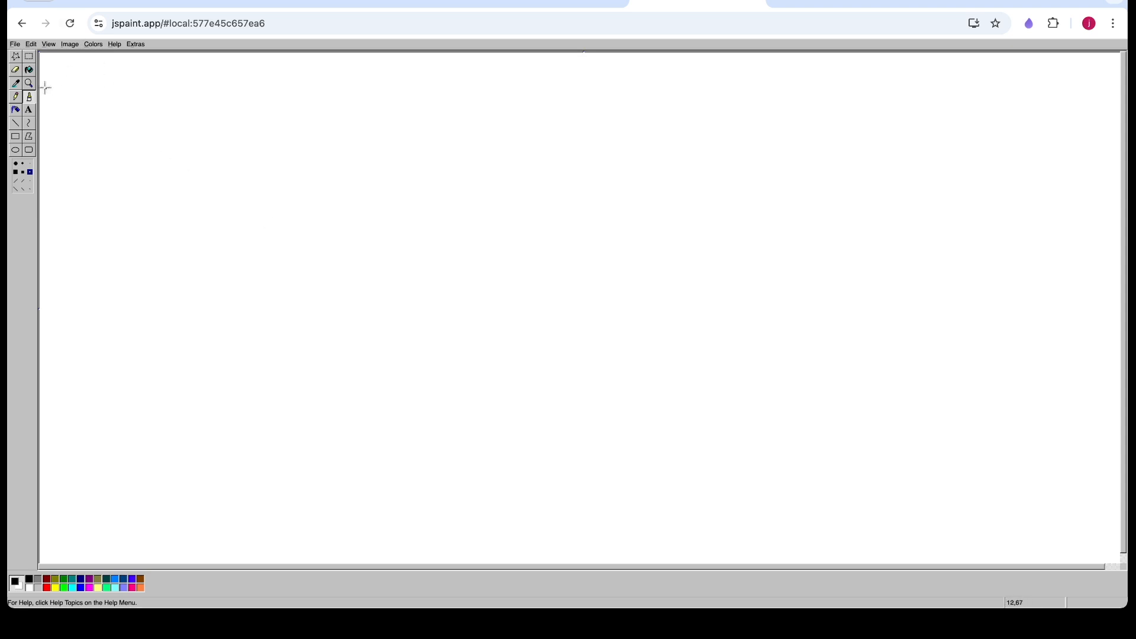
mouse_move(65, 78)
left_mouse_down()
mouse_move(88, 98)
mouse_move(172, 79)
mouse_move(190, 98)
mouse_move(247, 86)
mouse_move(414, 100)
left_mouse_up()
mouse_move(473, 72)
left_mouse_down()
mouse_move(472, 102)
mouse_move(535, 83)
mouse_move(560, 100)
mouse_move(789, 95)
mouse_move(816, 74)
mouse_move(829, 91)
mouse_move(869, 81)
mouse_move(900, 99)
mouse_move(1077, 89)
mouse_move(1104, 95)
mouse_move(1100, 112)
mouse_move(1117, 107)
left_mouse_up()
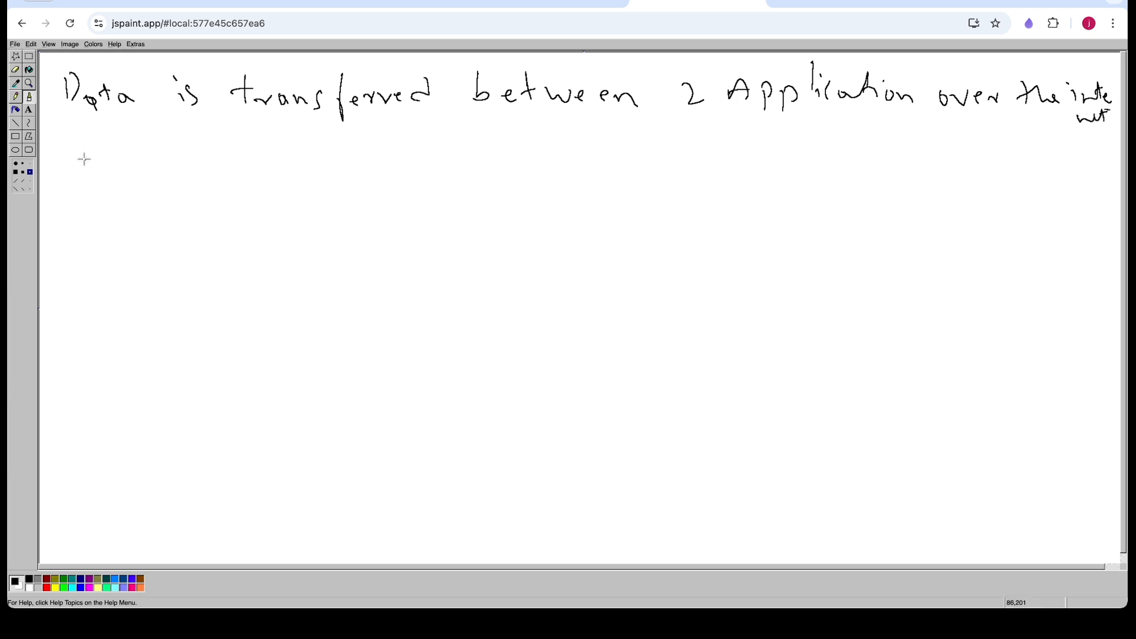
mouse_move(73, 155)
left_mouse_down()
mouse_move(69, 177)
mouse_move(104, 158)
mouse_move(176, 158)
mouse_move(194, 169)
left_mouse_up()
mouse_move(227, 155)
left_mouse_down()
mouse_move(340, 158)
mouse_move(446, 136)
mouse_move(508, 155)
mouse_move(532, 182)
left_mouse_up()
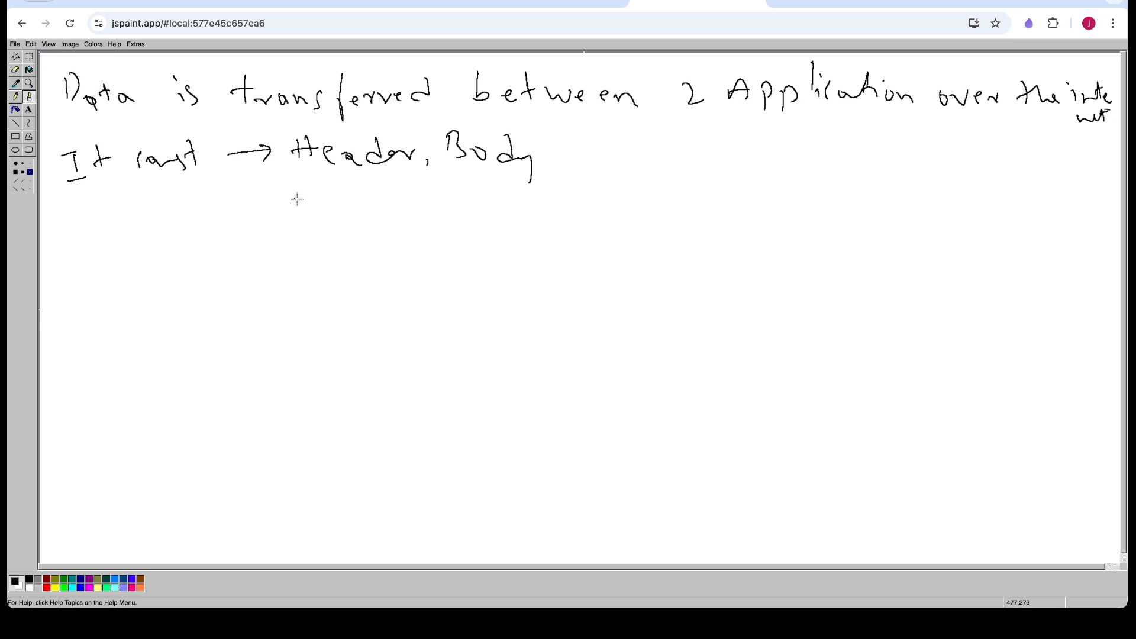
Draw branch lines from Header to "metadata" and from Body to "actual message".
left_click_drag(342, 186, 309, 226)
left_click_drag(237, 268, 256, 262)
left_click_drag(260, 261, 400, 256)
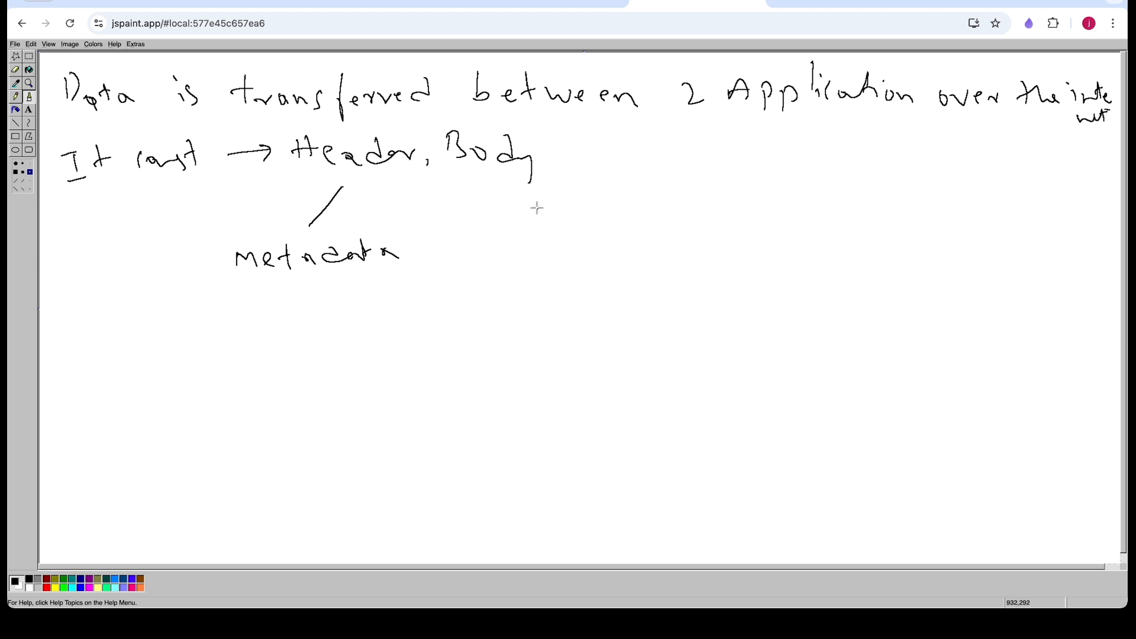
mouse_move(493, 178)
left_mouse_down()
mouse_move(527, 229)
mouse_move(580, 254)
mouse_move(694, 228)
mouse_move(725, 234)
left_mouse_up()
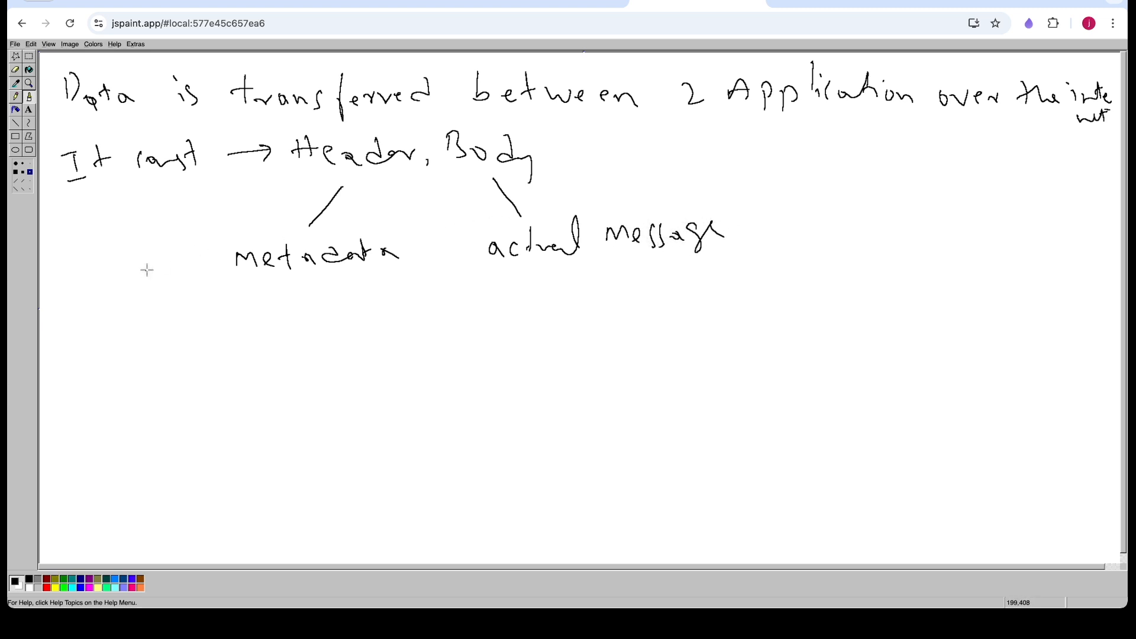
Draw an arrow down from metadata and handwrite the examples Date, content type, From ID, To ID, Message ID etc.
mouse_move(247, 280)
left_mouse_down()
mouse_move(230, 324)
mouse_move(254, 322)
left_mouse_up()
mouse_move(214, 362)
left_mouse_down()
mouse_move(219, 349)
mouse_move(278, 353)
mouse_move(309, 335)
mouse_move(322, 347)
mouse_move(339, 329)
mouse_move(390, 343)
mouse_move(406, 327)
mouse_move(421, 340)
mouse_move(417, 361)
left_mouse_up()
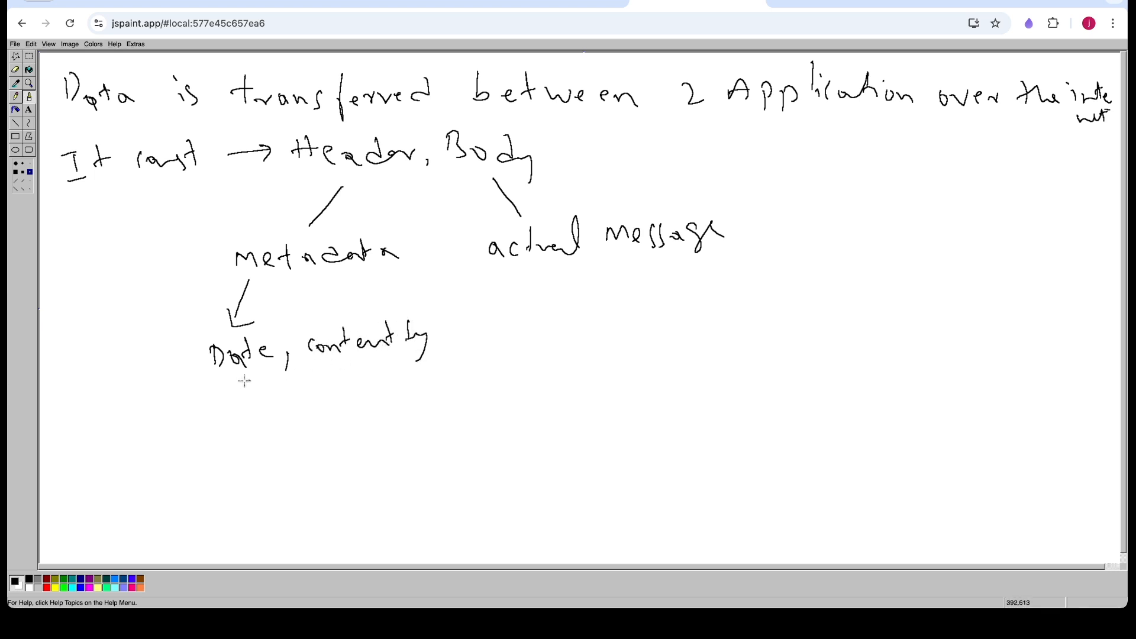
mouse_move(220, 391)
left_mouse_down()
mouse_move(215, 417)
mouse_move(314, 394)
mouse_move(318, 417)
mouse_move(388, 393)
mouse_move(404, 406)
left_mouse_up()
left_click_drag(417, 384, 417, 406)
mouse_move(214, 445)
left_mouse_down()
mouse_move(264, 435)
mouse_move(285, 454)
mouse_move(293, 441)
mouse_move(332, 455)
mouse_move(354, 430)
mouse_move(357, 447)
mouse_move(414, 442)
left_mouse_up()
left_click_drag(405, 432, 421, 430)
mouse_move(446, 428)
left_mouse_down()
mouse_move(435, 433)
mouse_move(449, 439)
left_mouse_up()
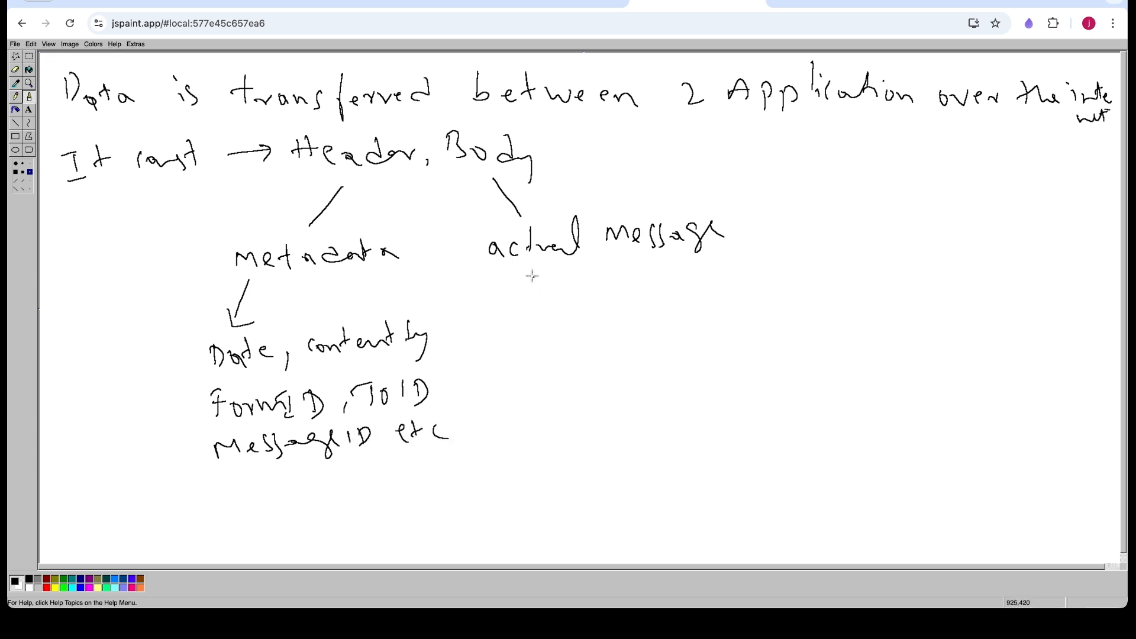
Handwrite the body format examples text, XML, HTML, PDF, image, video etc. beneath "actual message".
mouse_move(535, 293)
left_mouse_down()
mouse_move(536, 320)
mouse_move(550, 309)
left_mouse_up()
mouse_move(555, 314)
left_mouse_down()
mouse_move(571, 322)
mouse_move(590, 307)
left_mouse_up()
left_click_drag(579, 307, 577, 324)
left_click_drag(601, 291, 620, 323)
mouse_move(648, 293)
left_mouse_down()
mouse_move(667, 313)
mouse_move(651, 313)
mouse_move(692, 304)
left_mouse_up()
left_click_drag(700, 287, 713, 299)
left_click_drag(723, 296, 716, 317)
left_click_drag(559, 347, 556, 371)
mouse_move(576, 349)
left_mouse_down()
mouse_move(575, 369)
mouse_move(580, 358)
left_mouse_up()
left_click_drag(589, 354, 609, 347)
mouse_move(601, 347)
left_mouse_down()
mouse_move(599, 370)
mouse_move(634, 348)
left_mouse_up()
mouse_move(638, 347)
left_mouse_down()
mouse_move(676, 373)
mouse_move(690, 358)
left_mouse_up()
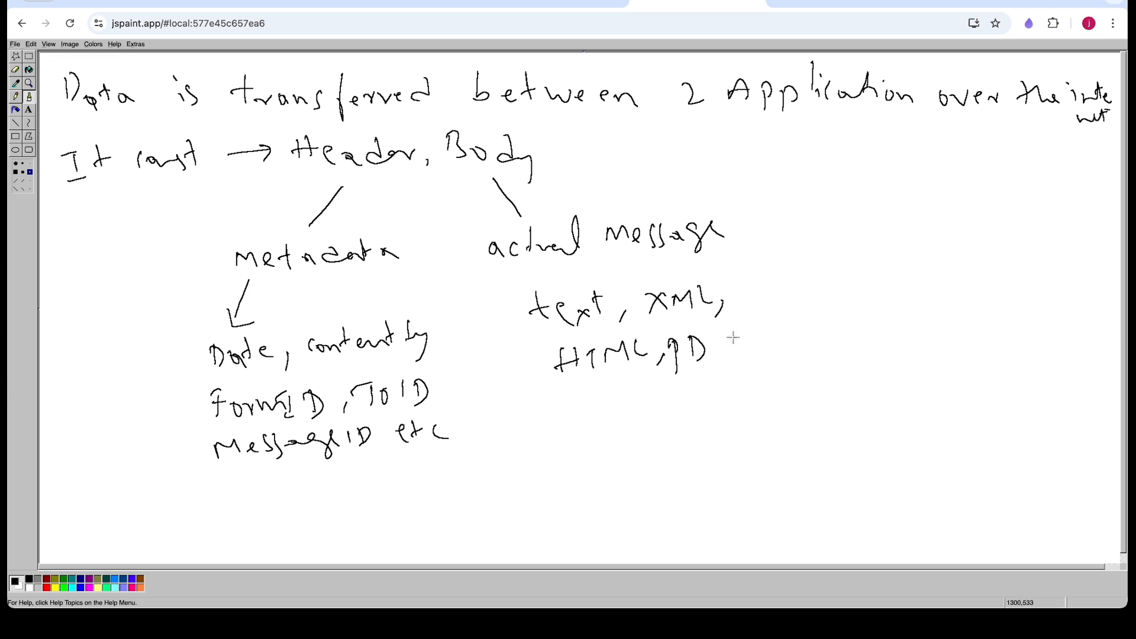
mouse_move(719, 339)
left_mouse_down()
mouse_move(721, 359)
mouse_move(727, 335)
mouse_move(745, 365)
left_mouse_up()
mouse_move(573, 397)
left_mouse_down()
mouse_move(567, 410)
mouse_move(630, 393)
mouse_move(650, 408)
mouse_move(707, 383)
left_mouse_up()
mouse_move(722, 381)
left_mouse_down()
mouse_move(722, 393)
mouse_move(787, 383)
left_mouse_up()
mouse_move(799, 368)
left_mouse_down()
mouse_move(796, 391)
mouse_move(839, 391)
left_mouse_up()
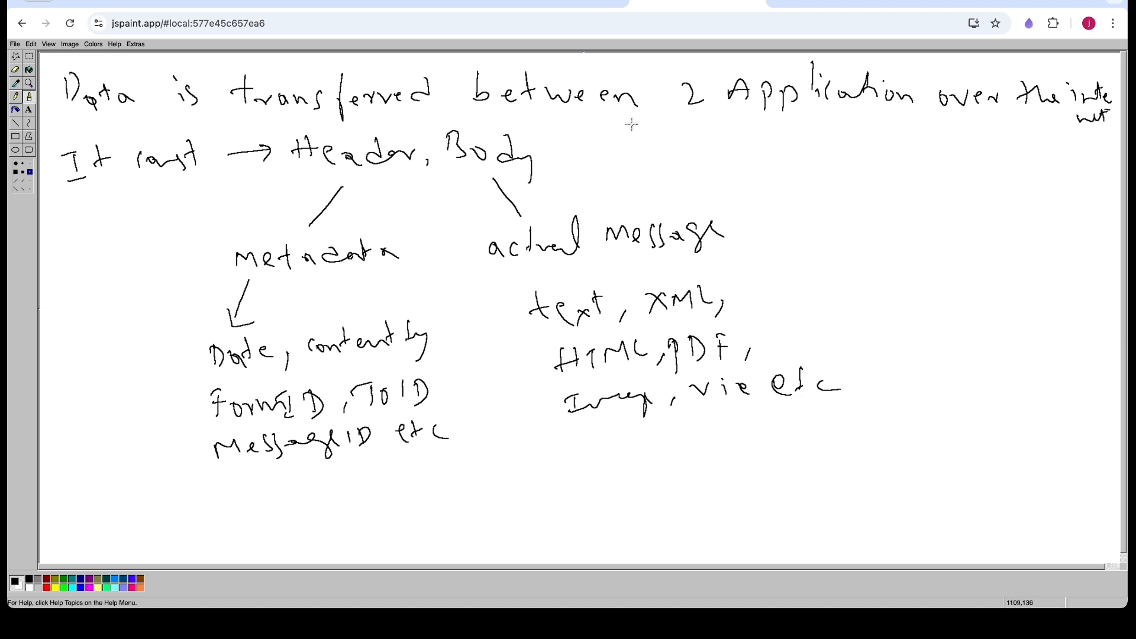
Underline Header and Body, and handwrite an underlined Email example listing from email ID, to email ID, Subject, Body and attachment.
left_click_drag(313, 178, 365, 182)
left_click_drag(459, 175, 496, 177)
mouse_move(119, 504)
left_mouse_down()
mouse_move(114, 523)
mouse_move(130, 530)
mouse_move(296, 493)
mouse_move(278, 504)
left_mouse_up()
mouse_move(343, 478)
left_mouse_down()
mouse_move(346, 497)
mouse_move(425, 487)
mouse_move(498, 498)
left_mouse_up()
left_click_drag(348, 537, 469, 535)
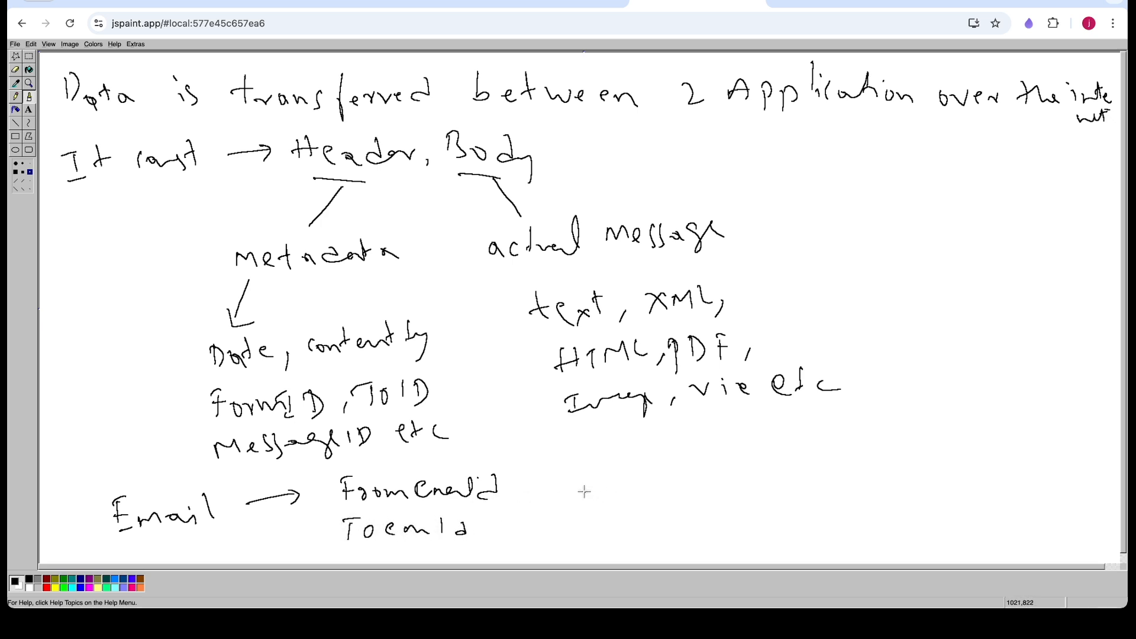
mouse_move(578, 476)
left_mouse_down()
mouse_move(566, 500)
mouse_move(664, 481)
left_mouse_up()
mouse_move(581, 520)
left_mouse_down()
mouse_move(600, 536)
mouse_move(624, 524)
mouse_move(651, 544)
left_mouse_up()
mouse_move(733, 496)
left_mouse_down()
mouse_move(725, 503)
mouse_move(804, 480)
mouse_move(828, 491)
mouse_move(786, 507)
mouse_move(831, 509)
left_mouse_up()
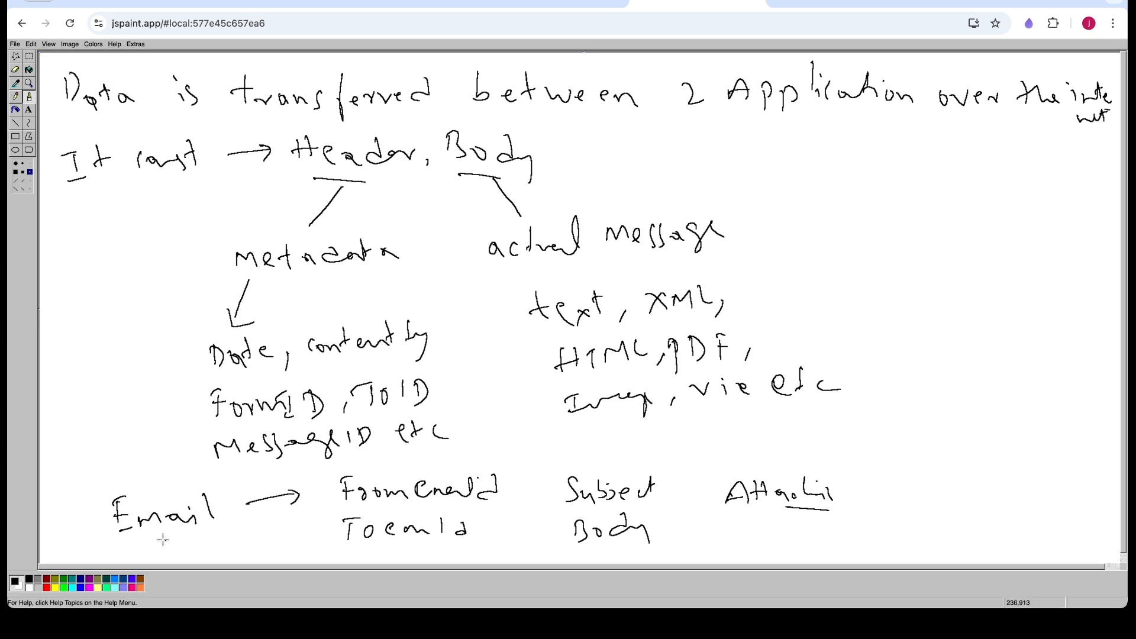
left_click_drag(143, 544, 216, 530)
Switch to Gmail, look through the SAP Spend Connect Innovation Day email and show its original message source.
left_click(820, 2)
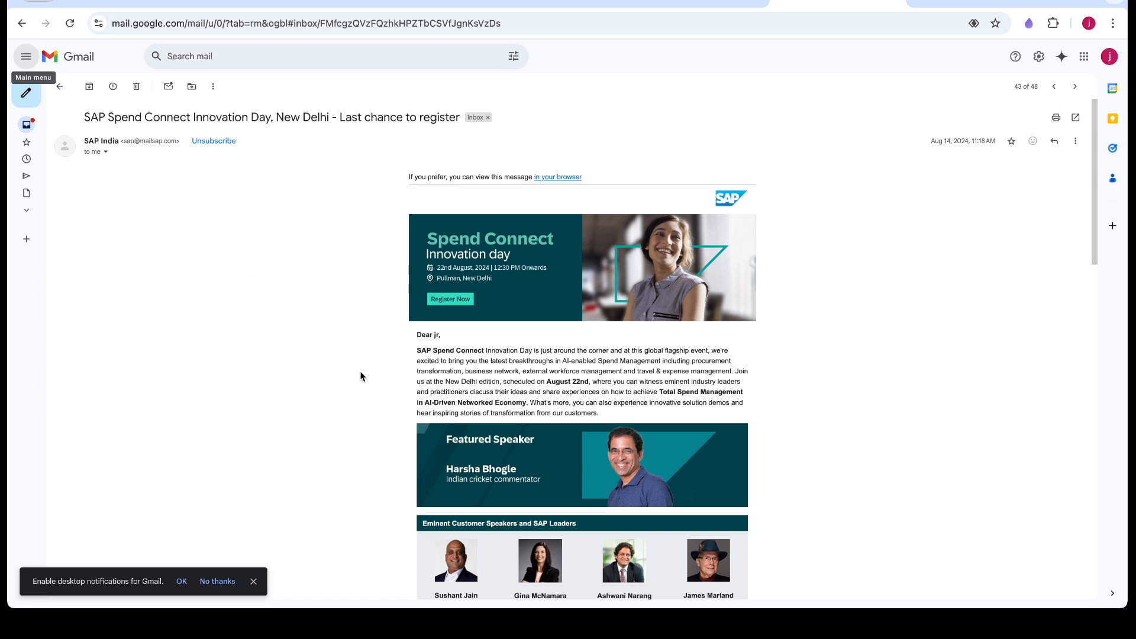
scroll(363, 376, "down", 3)
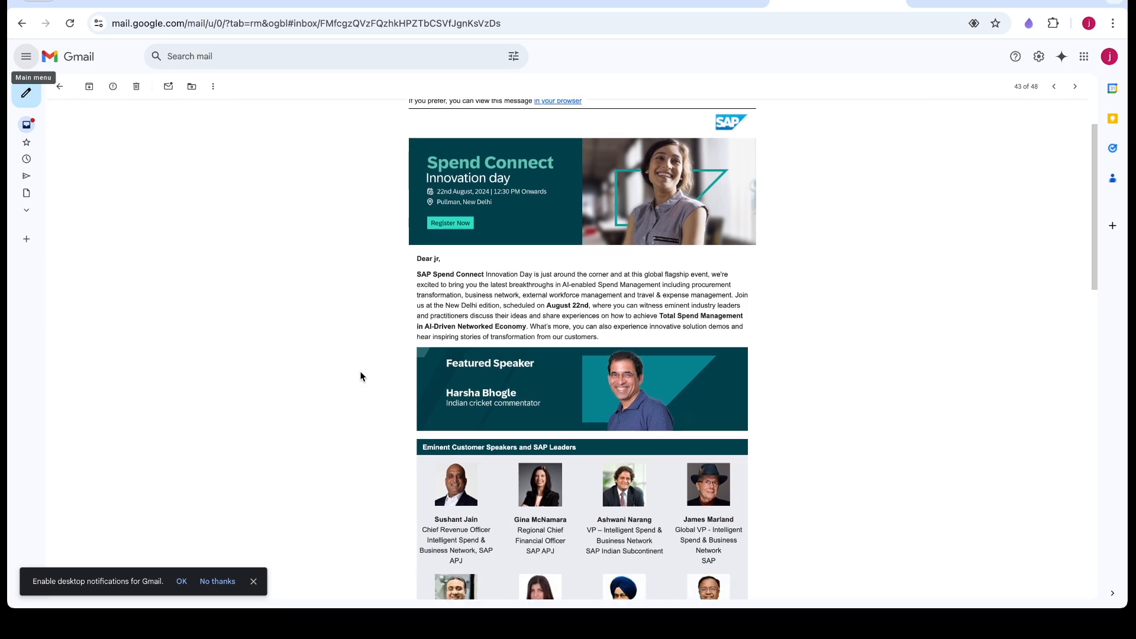
scroll(362, 376, "down", 5)
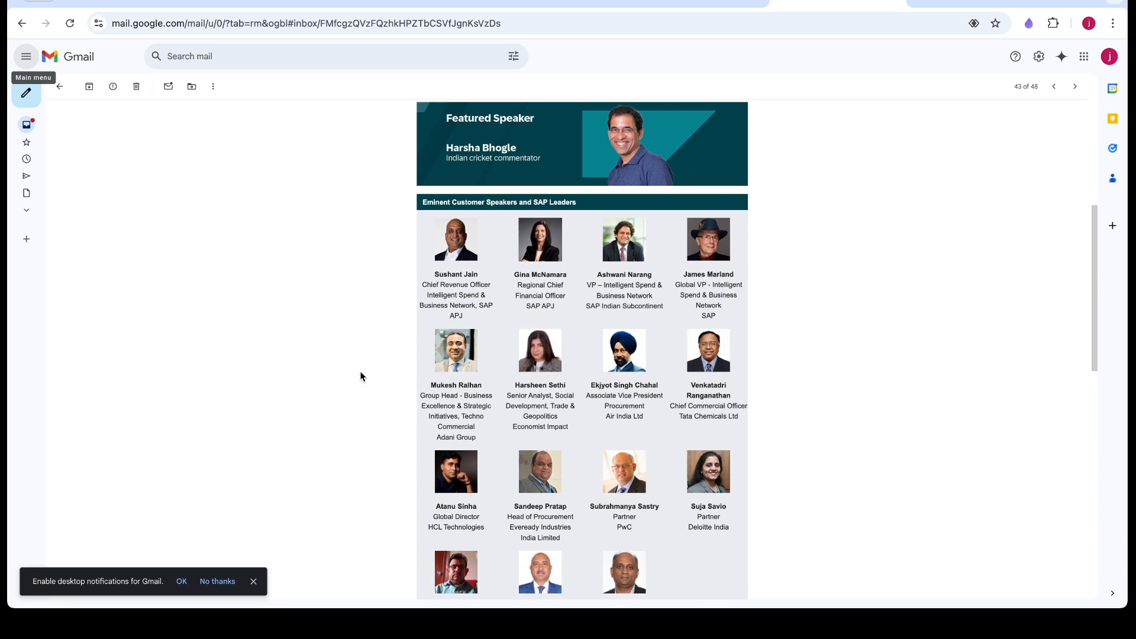
scroll(362, 377, "down", 2)
scroll(363, 376, "up", 7)
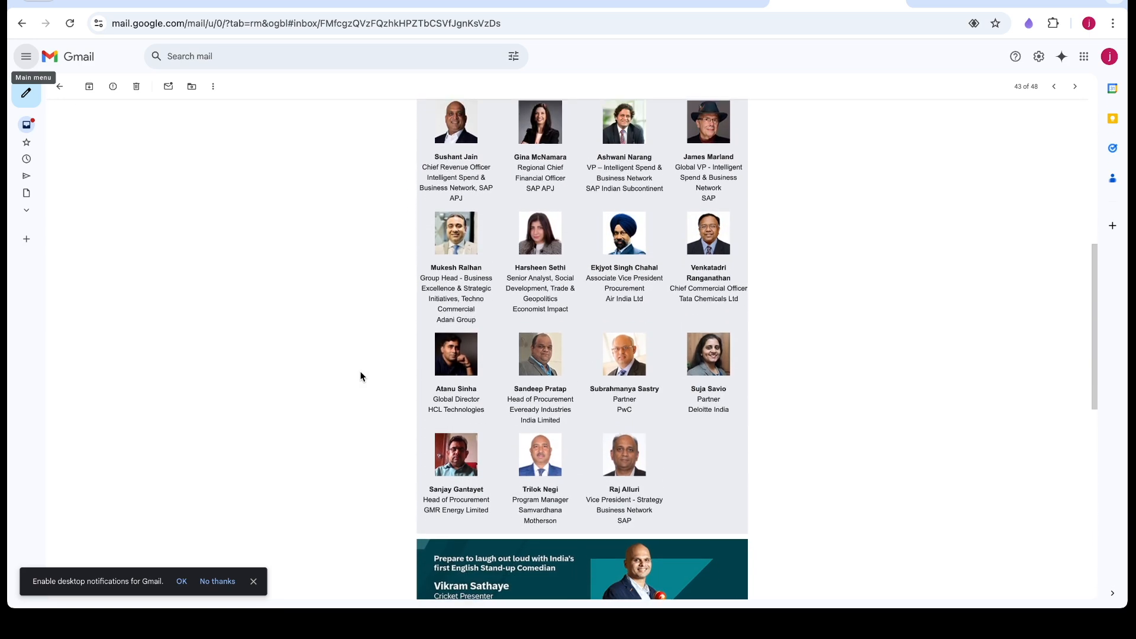
scroll(363, 376, "up", 2)
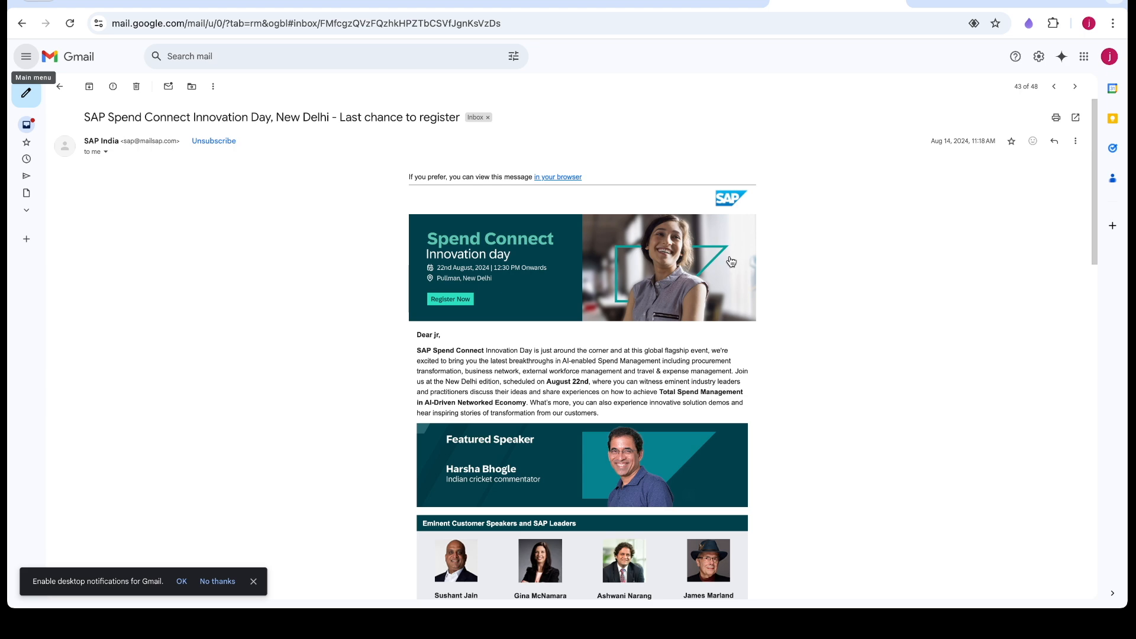
left_click(1075, 142)
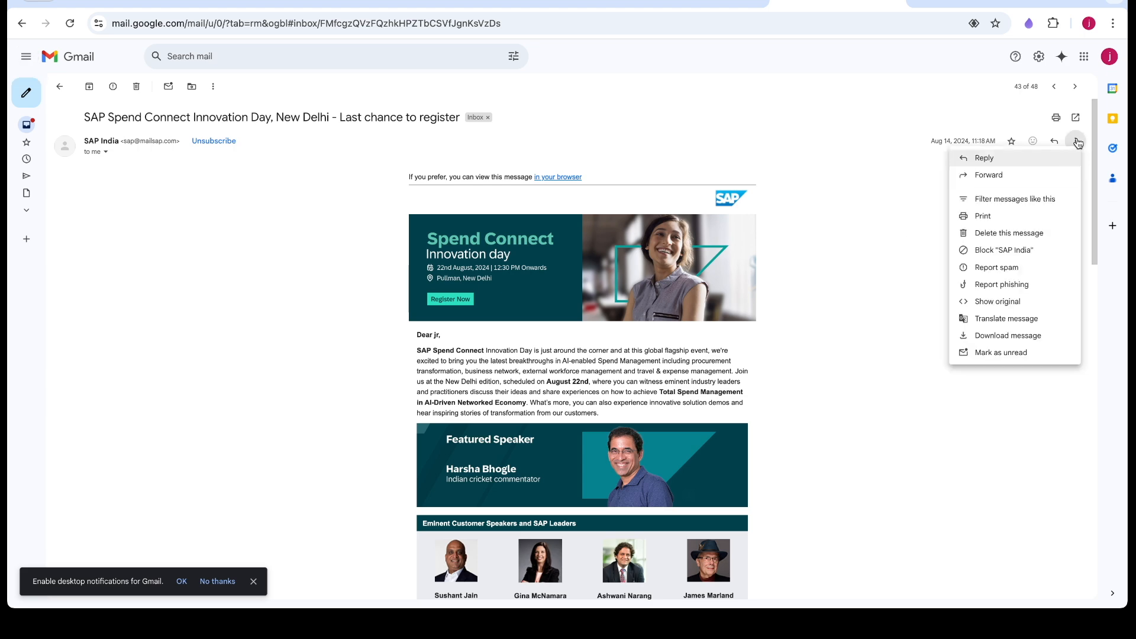
left_click(991, 303)
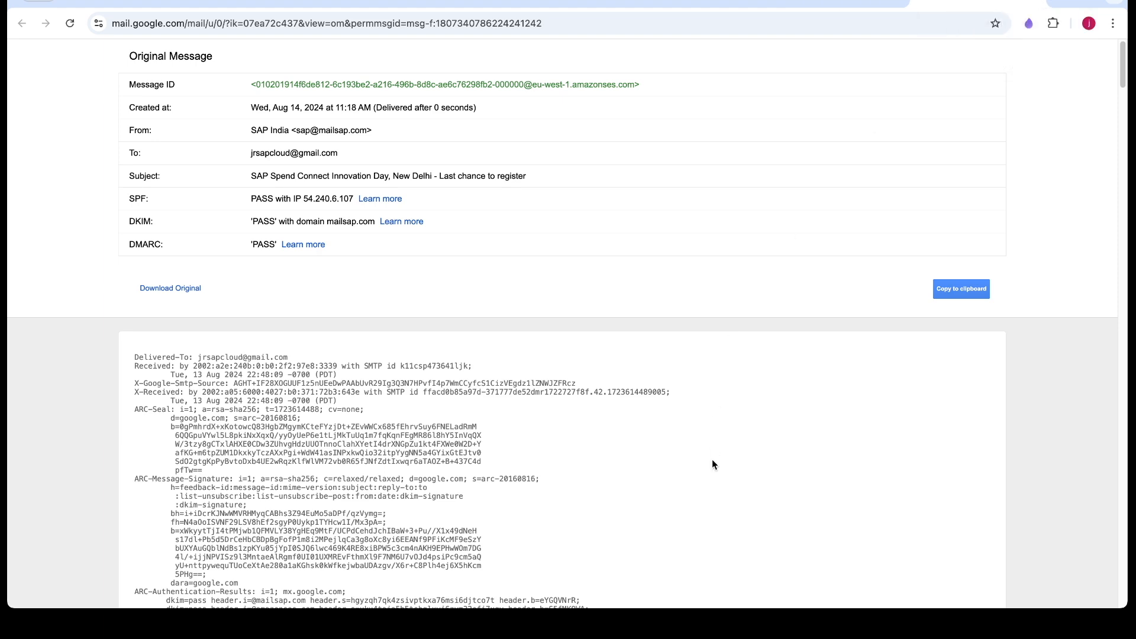
Open the page annotation tools on the message source and select the pencil, undoing the stray rectangle over "Delivered-To".
scroll(711, 459, "down", 6)
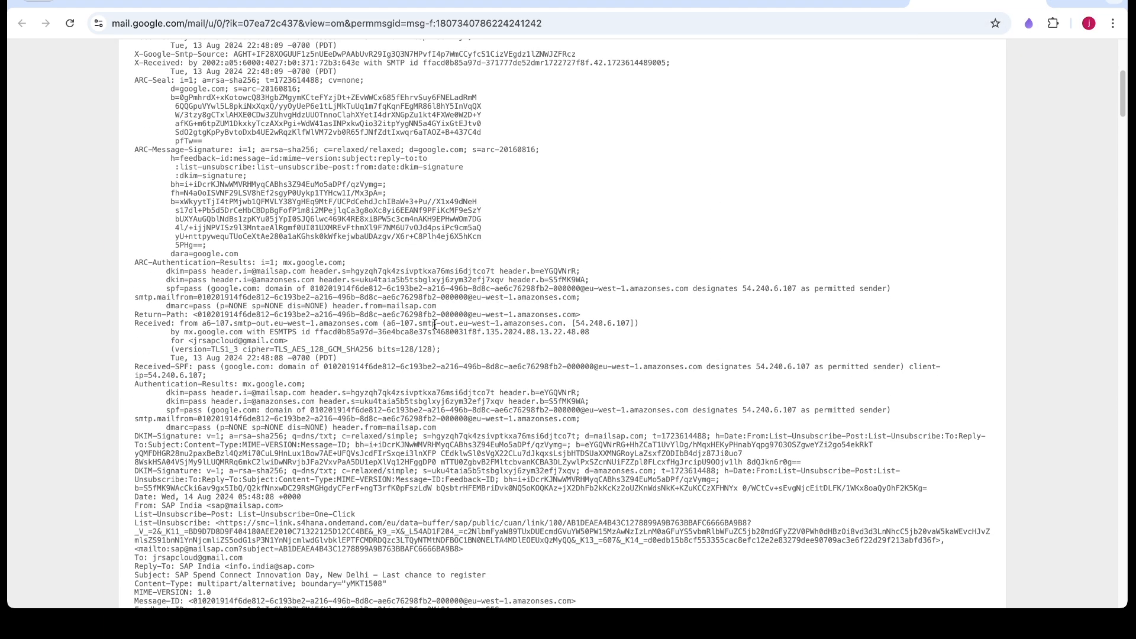
scroll(435, 324, "up", 1)
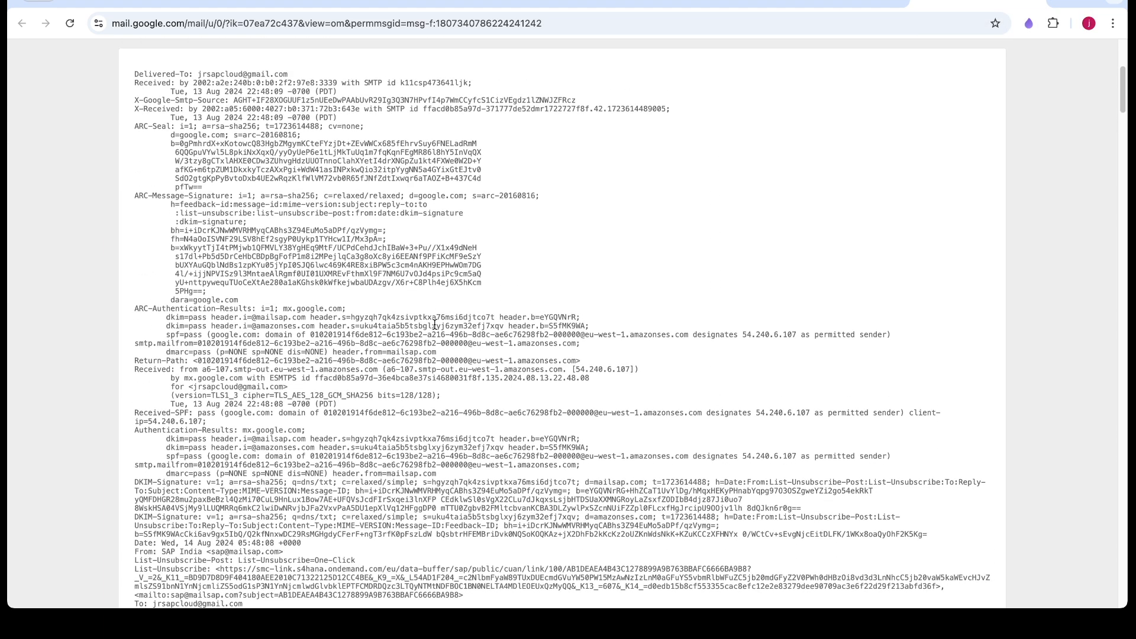
left_click(1028, 25)
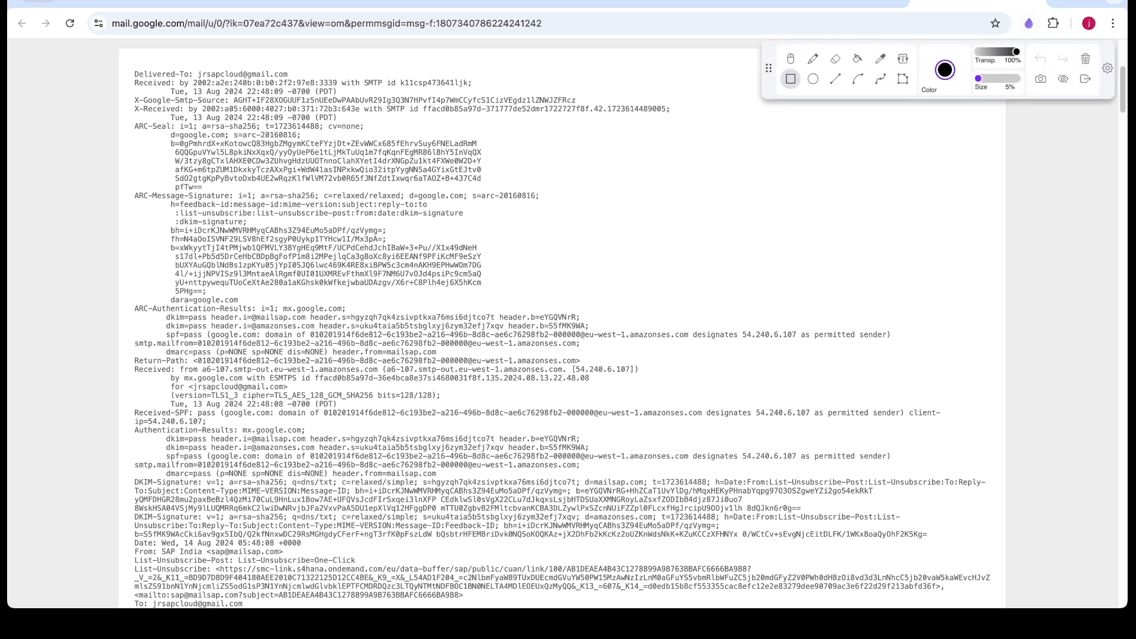
left_click_drag(136, 78, 194, 72)
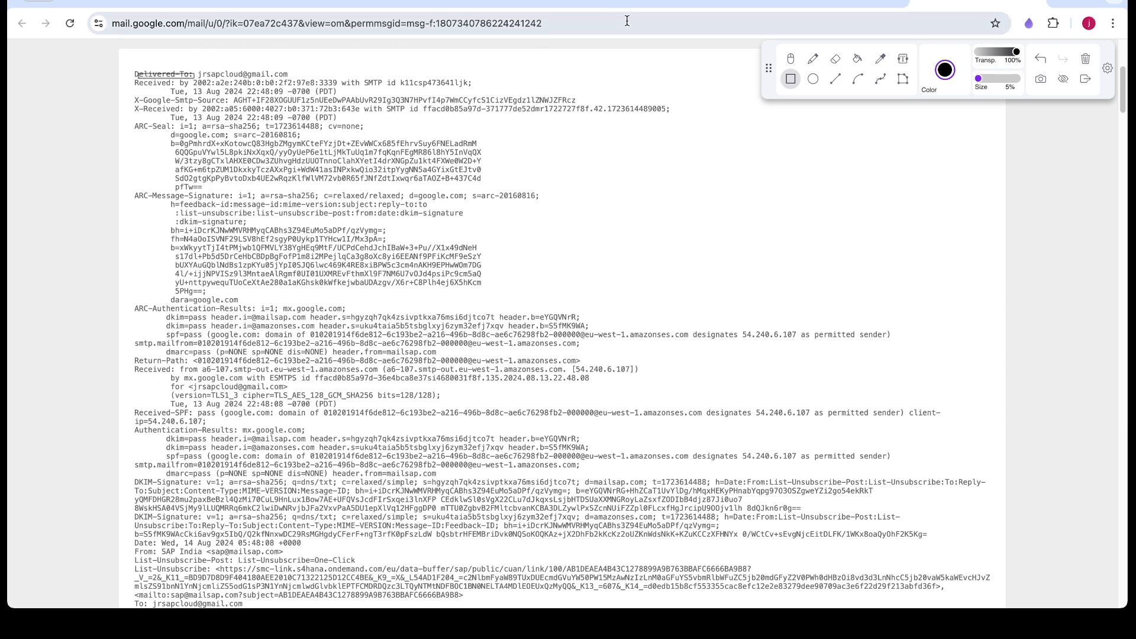
left_click(813, 58)
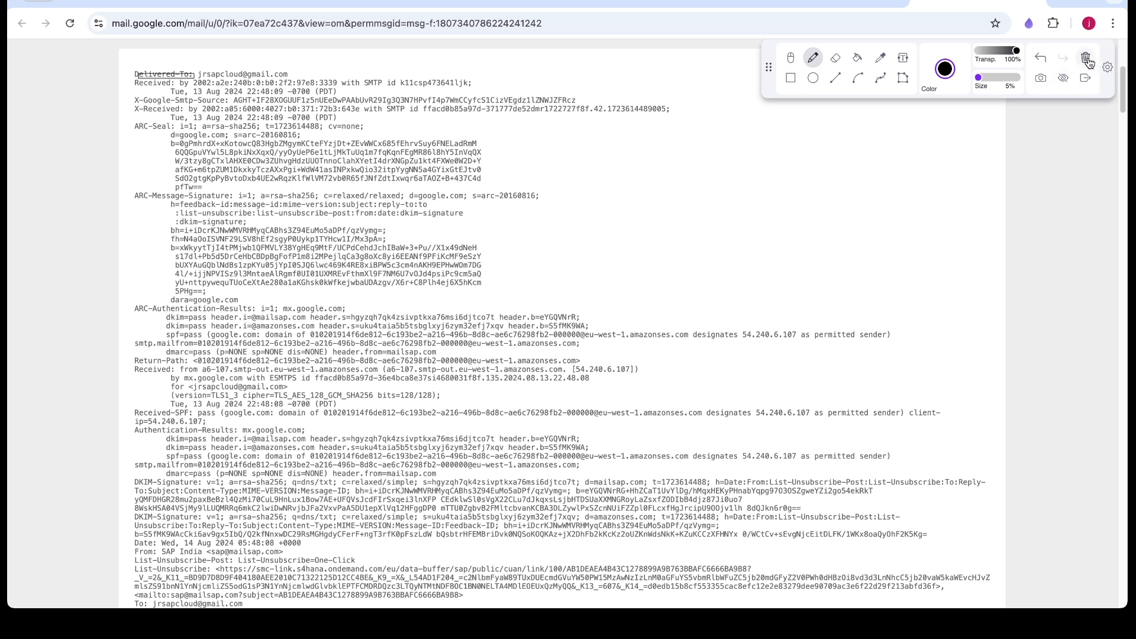
left_click(1040, 58)
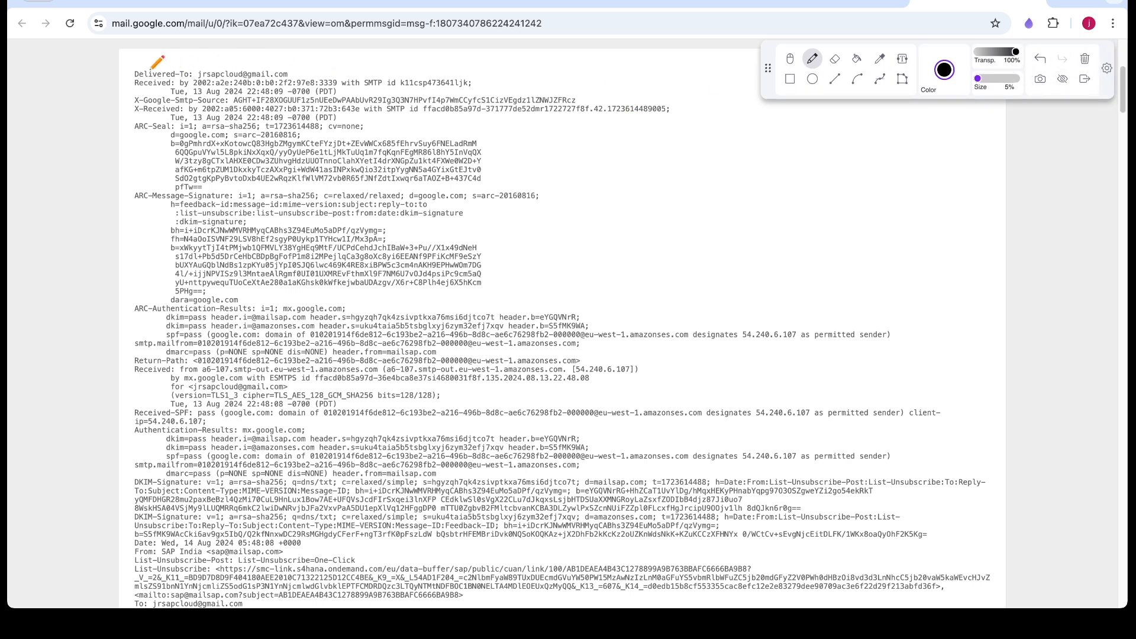
Underline the Received, ARC-Seal, ARC-Message-Signature and ARC-Authentication-Results field names in the message source with the pencil.
mouse_move(134, 79)
left_mouse_down()
mouse_move(188, 82)
mouse_move(177, 92)
left_mouse_up()
left_click_drag(137, 135, 158, 137)
left_click_drag(133, 198, 171, 198)
left_click_drag(132, 320, 168, 316)
Handwrite "Header Parameter" beside the source fields, underline Header and add "Metadata" beneath it.
mouse_move(604, 203)
left_mouse_down()
mouse_move(679, 197)
mouse_move(744, 216)
mouse_move(760, 201)
mouse_move(874, 185)
left_mouse_up()
left_click_drag(595, 248, 740, 224)
mouse_move(659, 265)
left_mouse_down()
mouse_move(768, 244)
mouse_move(769, 229)
mouse_move(763, 247)
mouse_move(811, 243)
left_mouse_up()
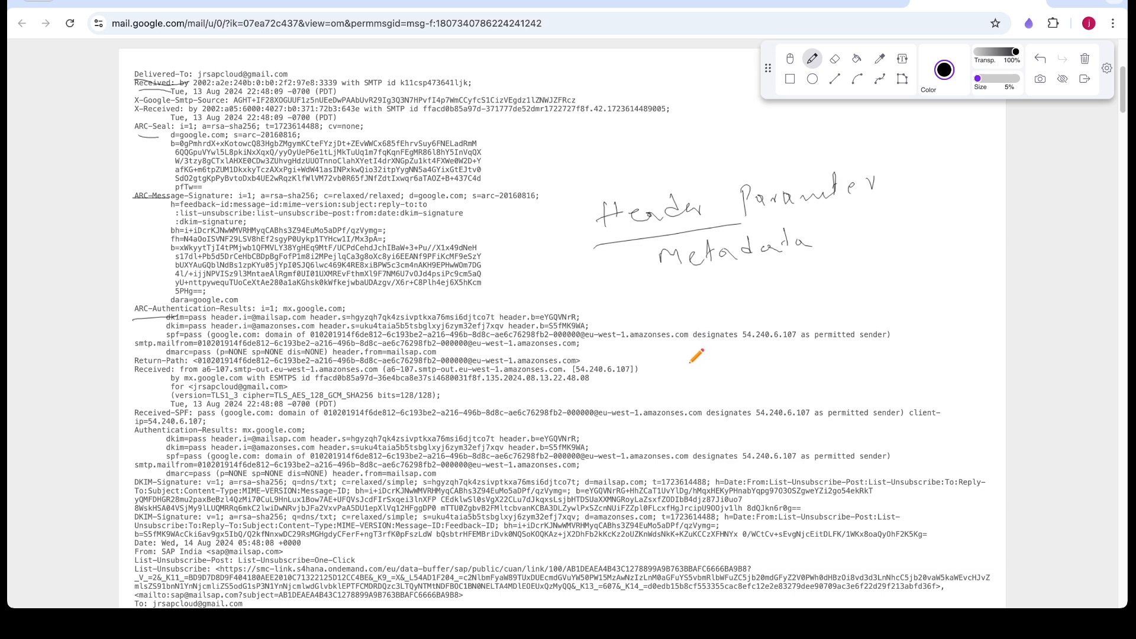
Underline the Reply-To, Subject, Content-Type and Message-ID fields further down the source and handwrite "Headers" beside them.
scroll(696, 355, "down", 5)
scroll(696, 355, "down", 5)
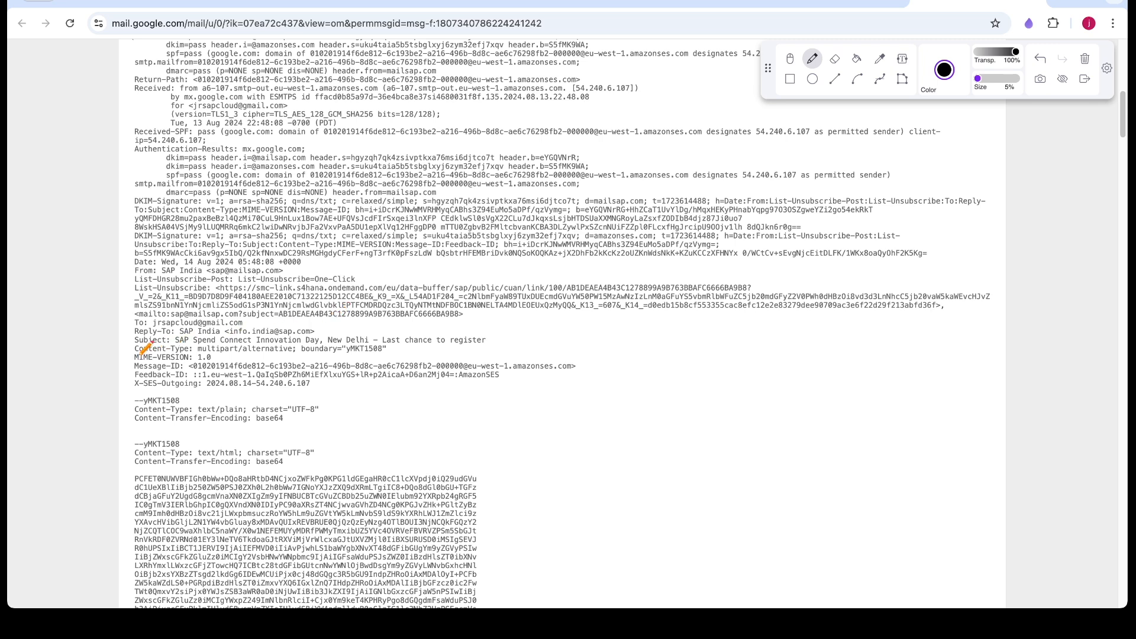
left_click_drag(136, 335, 234, 345)
left_click_drag(136, 354, 265, 355)
left_click_drag(137, 371, 191, 370)
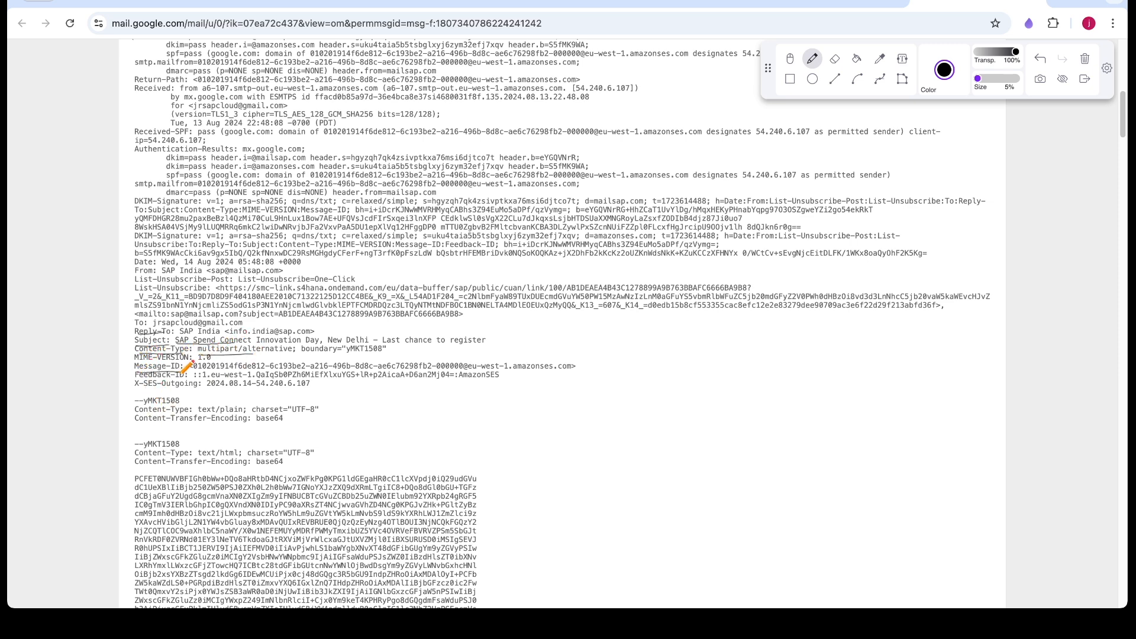
left_click_drag(481, 407, 599, 389)
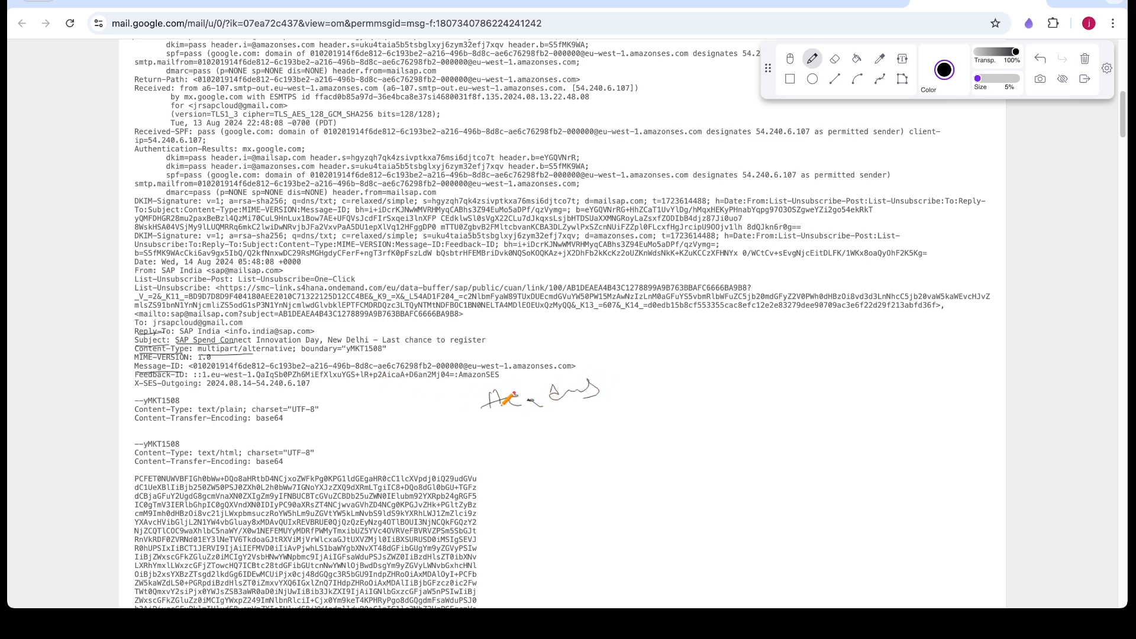
Look at the encoded body below the source headers, and return to the email to examine its rendered body.
scroll(251, 421, "down", 1)
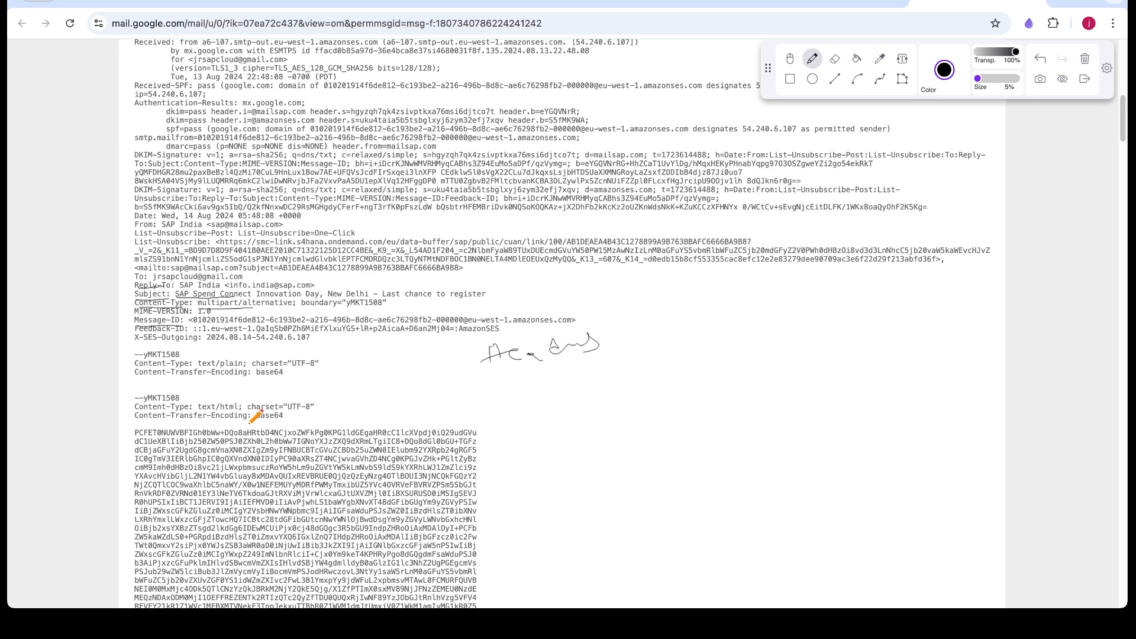
left_click(818, 10)
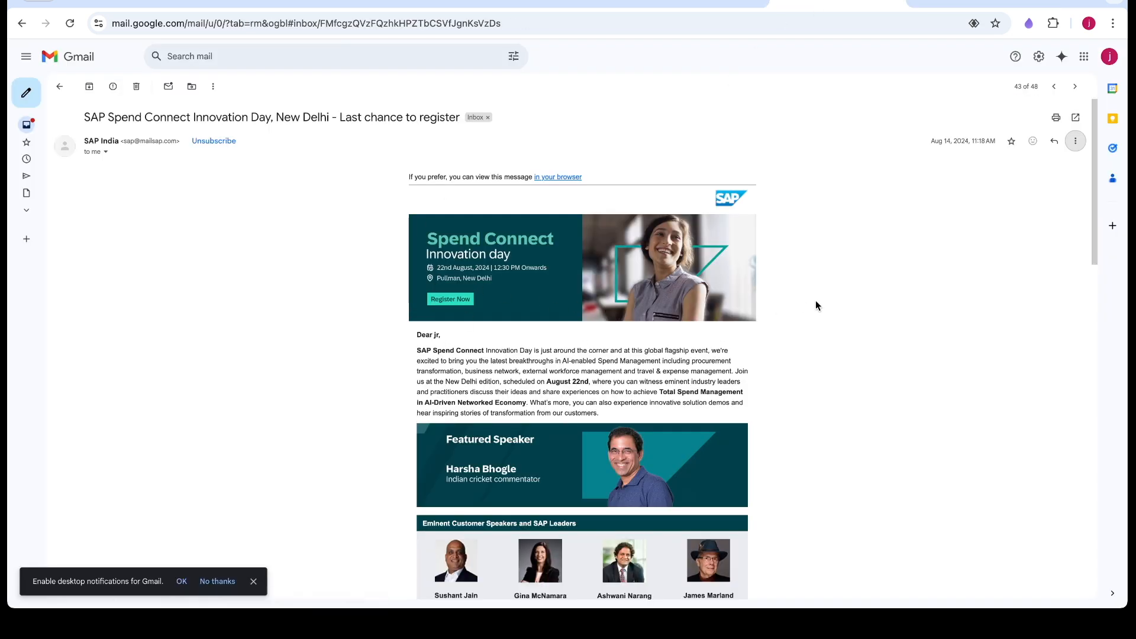
scroll(808, 394, "down", 1)
scroll(808, 393, "down", 1)
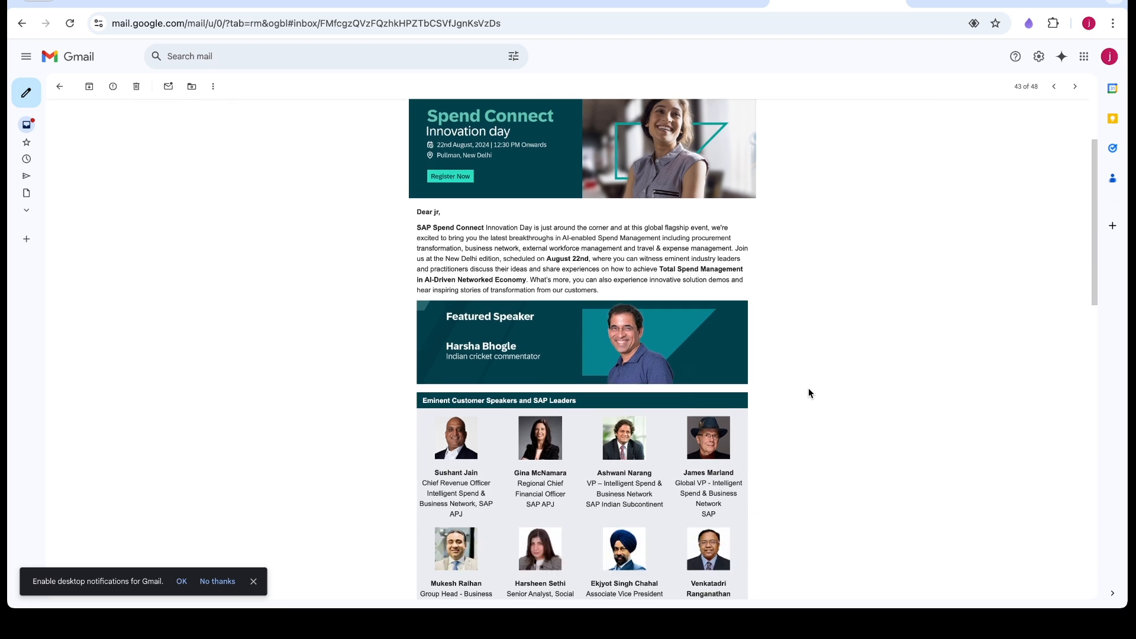
Return to the message source, underline text/html, Transfer-Encoding and base64, then bracket the encoded block and handwrite an underlined "Body" beside it.
left_click(935, 11)
scroll(579, 387, "down", 2)
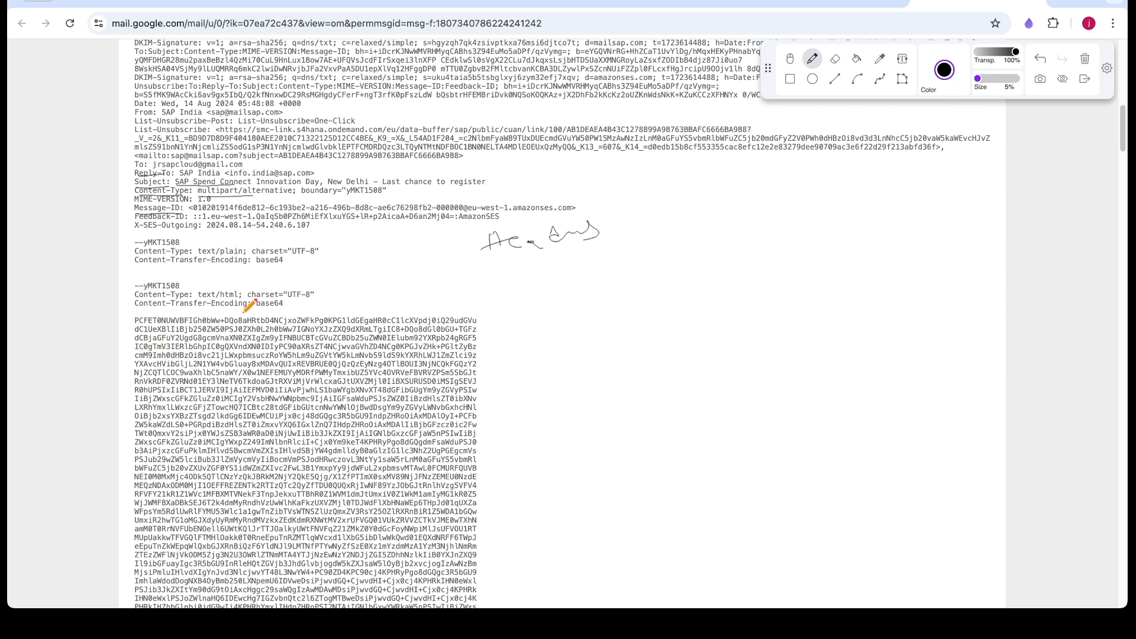
left_click_drag(258, 306, 272, 308)
mouse_move(194, 308)
left_mouse_down()
mouse_move(242, 309)
mouse_move(228, 299)
mouse_move(239, 299)
left_mouse_up()
left_click_drag(479, 332, 481, 461)
mouse_move(535, 371)
left_mouse_down()
mouse_move(545, 392)
mouse_move(613, 382)
mouse_move(578, 414)
mouse_move(532, 417)
left_mouse_up()
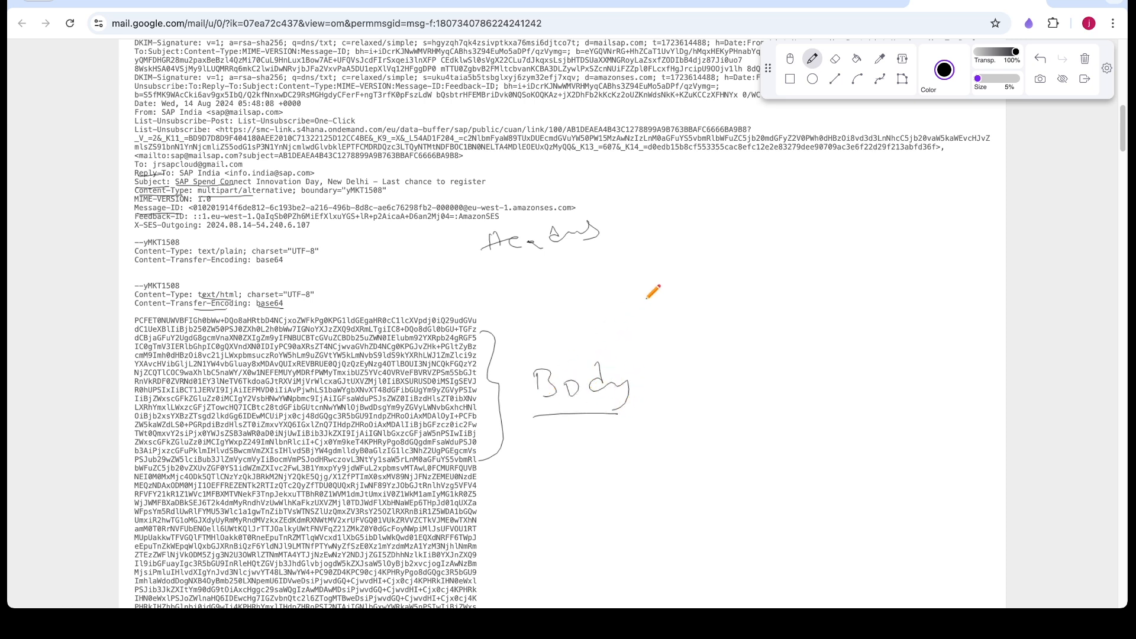
Handwrite a note about data transfer between 2 applications beside the source, underlining its key words and the "Headers" and "Body" labels.
mouse_move(672, 267)
left_mouse_down()
mouse_move(710, 284)
mouse_move(811, 273)
mouse_move(807, 292)
mouse_move(907, 271)
mouse_move(941, 247)
mouse_move(954, 264)
left_mouse_up()
left_click_drag(889, 286, 939, 292)
left_click_drag(519, 265, 595, 255)
left_click_drag(540, 413, 608, 407)
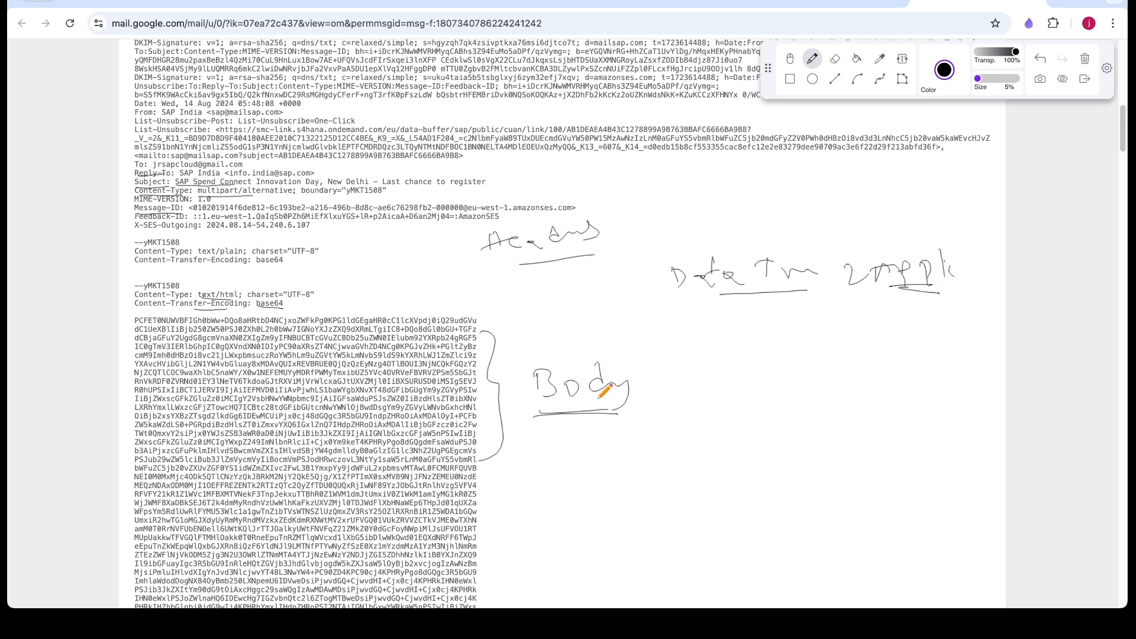
Switch to the contentModifier integration flow, put it in edit mode and add a Content Modifier step between Start and End.
left_click(263, 4)
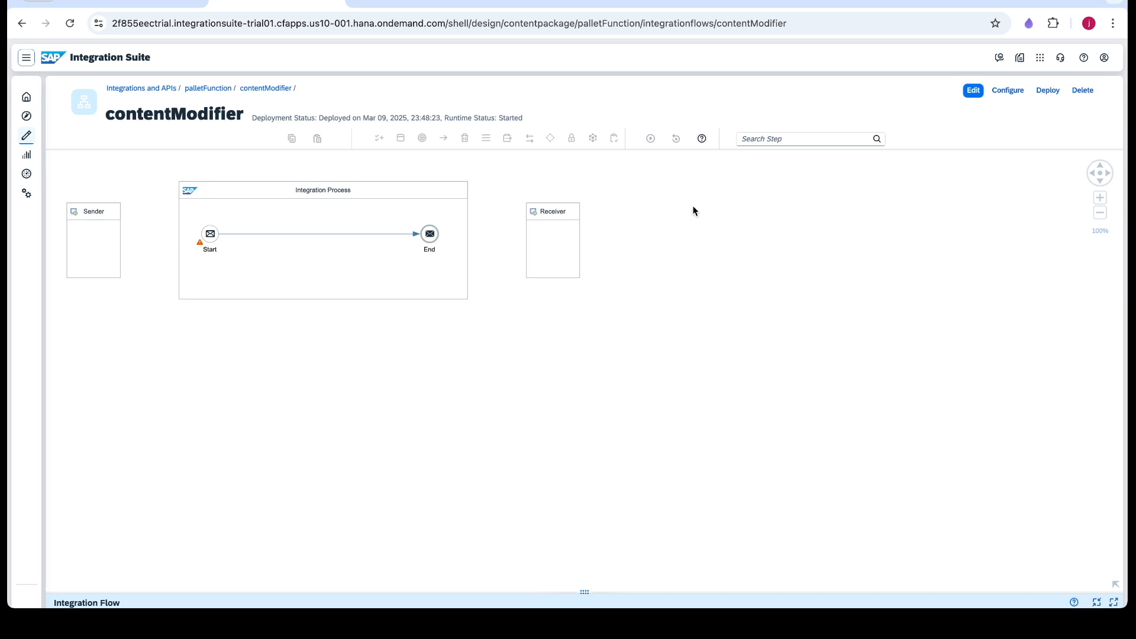
left_click(973, 90)
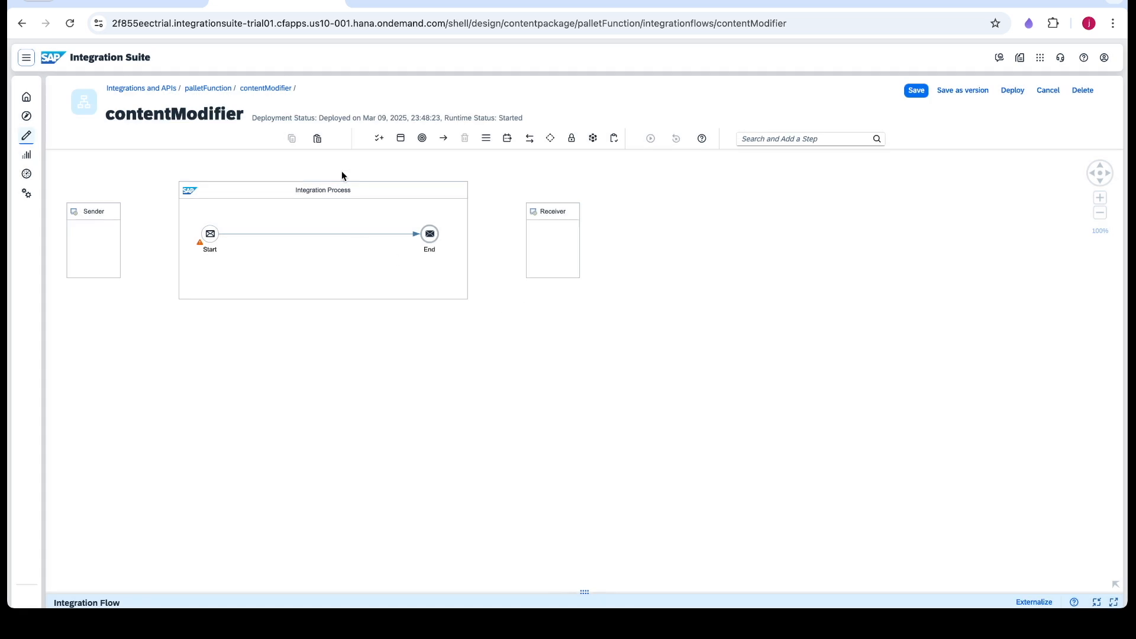
left_click(284, 235)
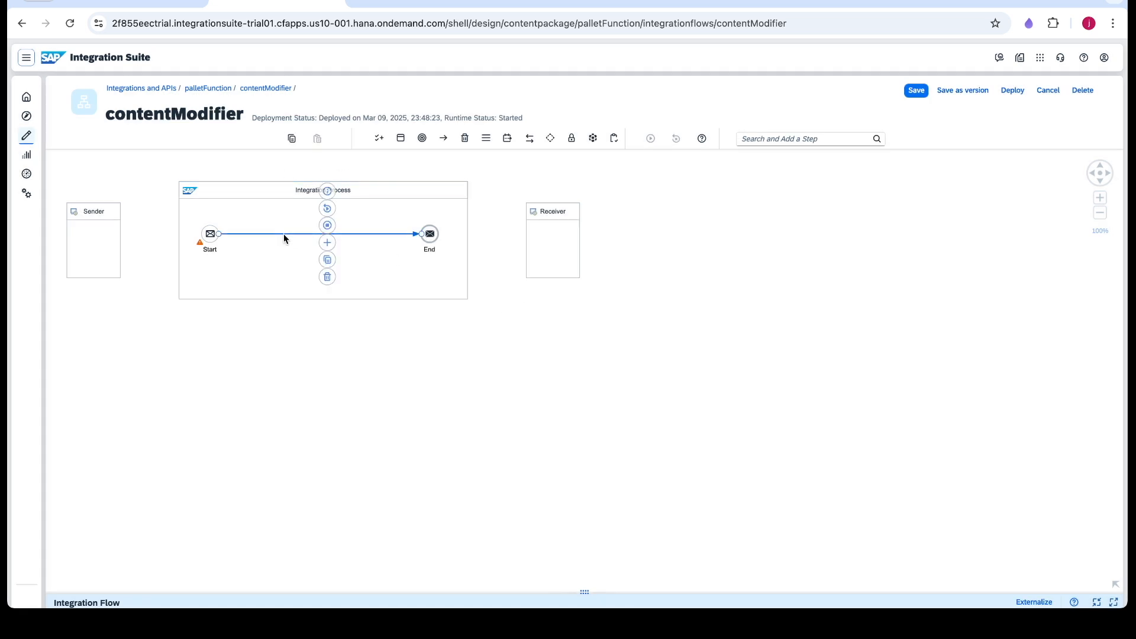
left_click(325, 244)
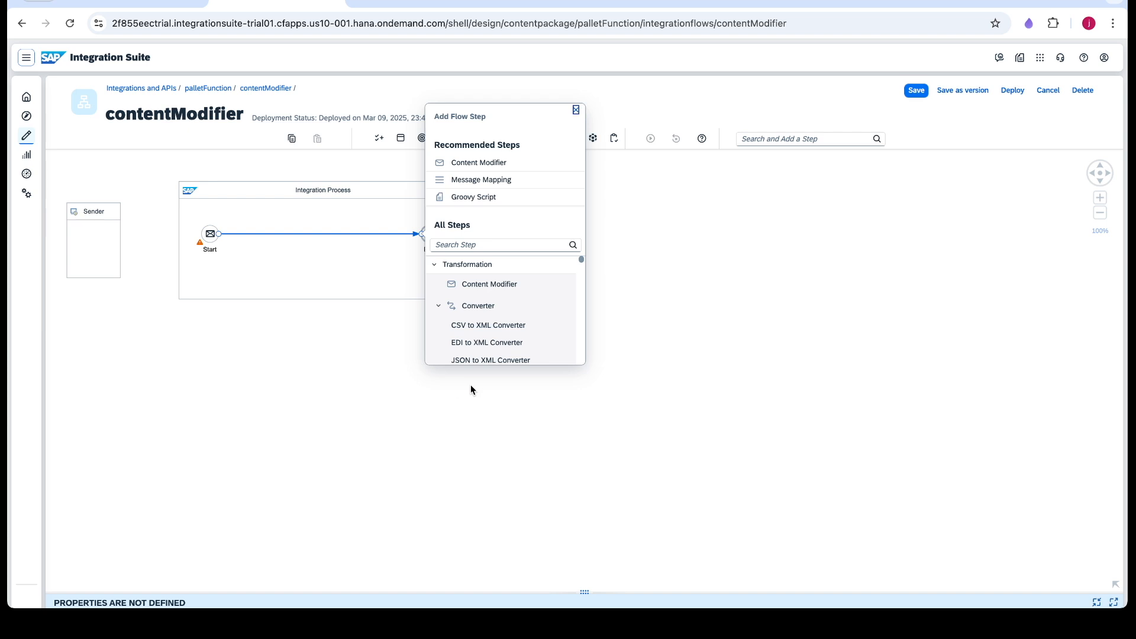
left_click(499, 286)
left_click(288, 235)
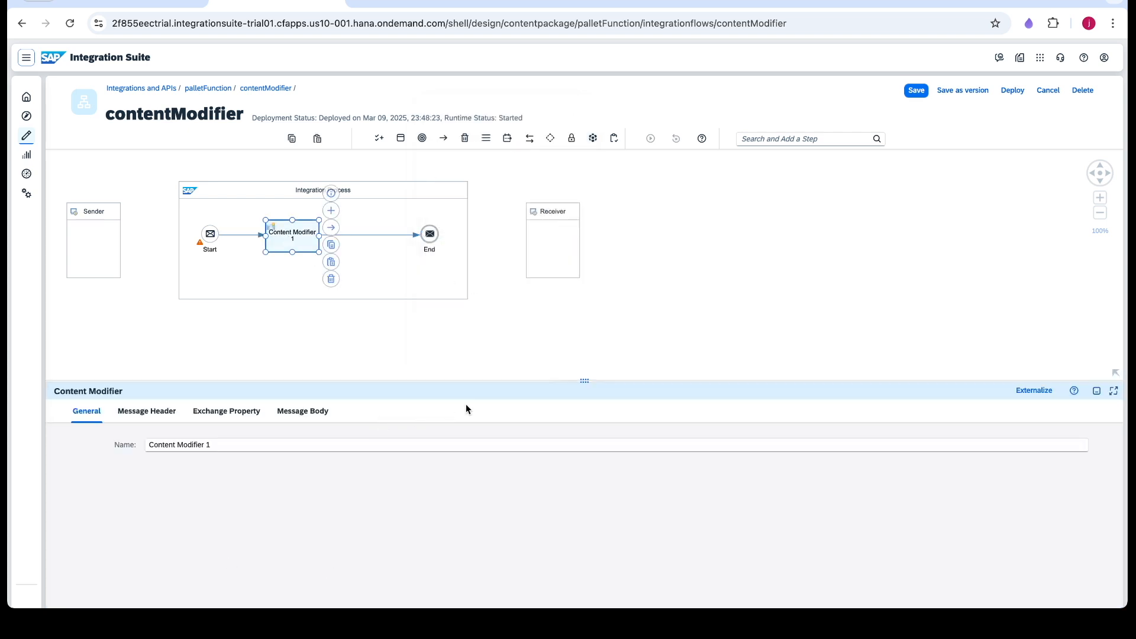
Look through the Content Modifier's Message Header, Exchange Property and Message Body settings, ending on Message Header.
left_click(582, 380)
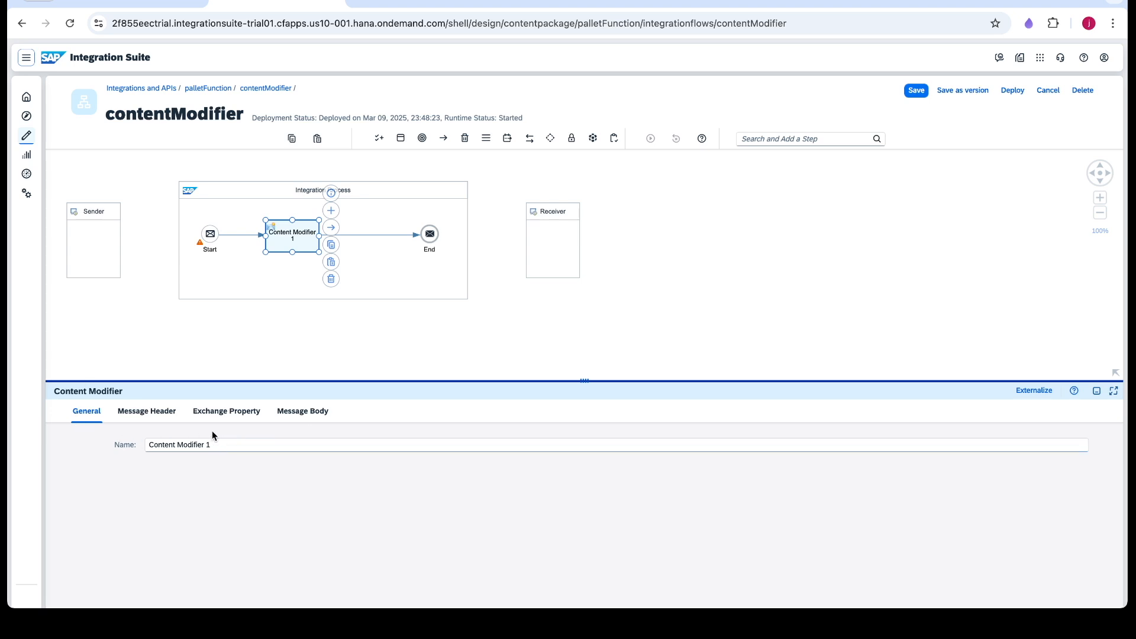
left_click(142, 413)
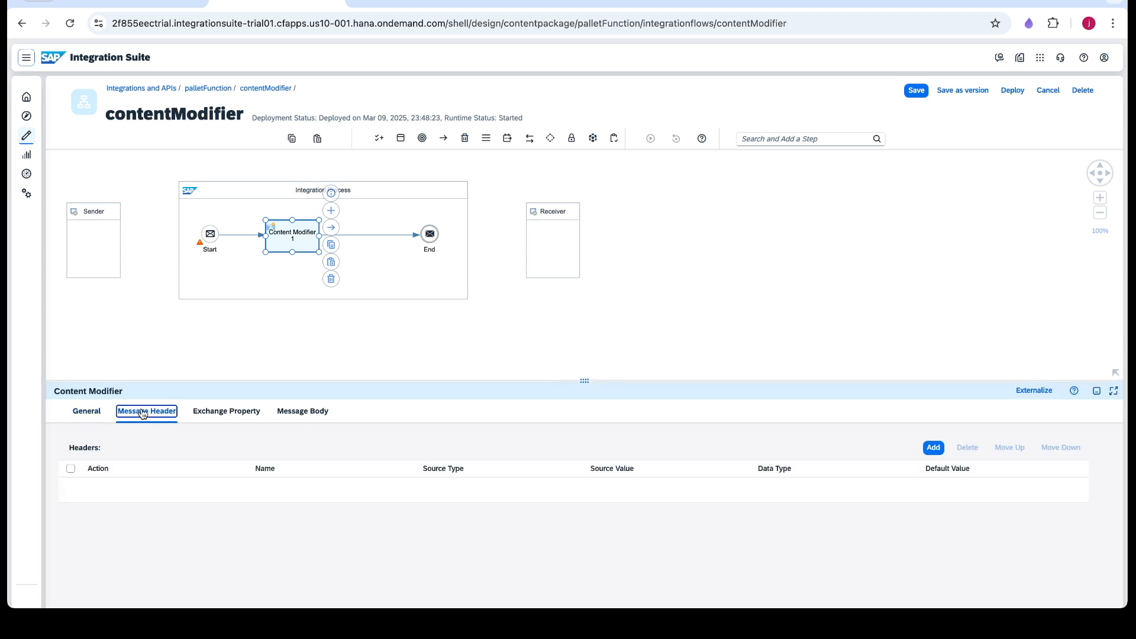
left_click(243, 411)
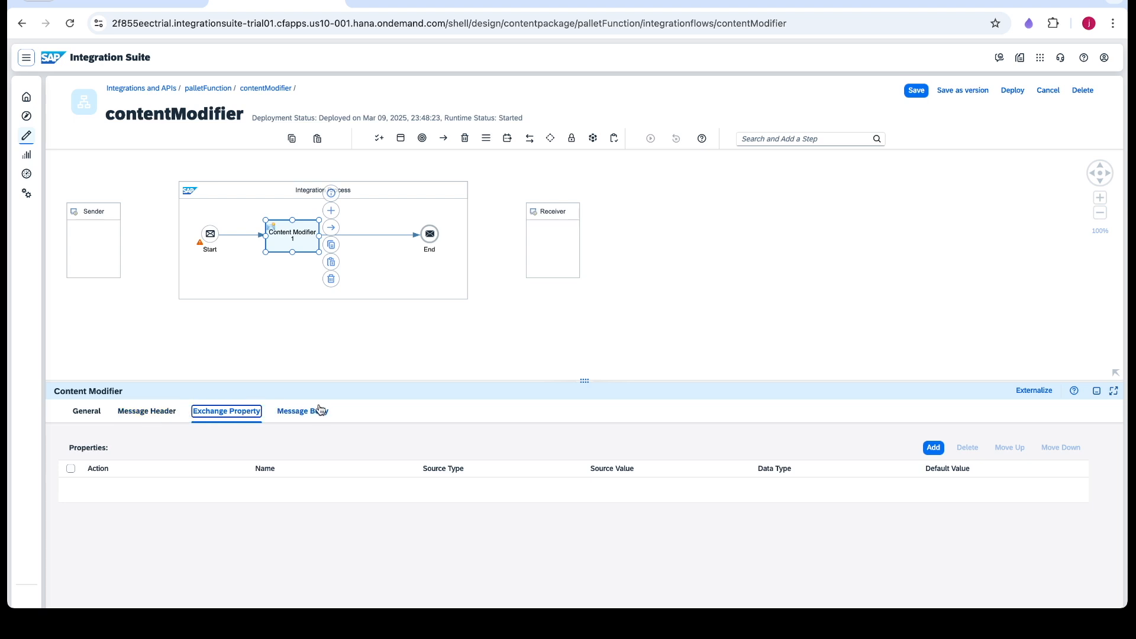
left_click(320, 412)
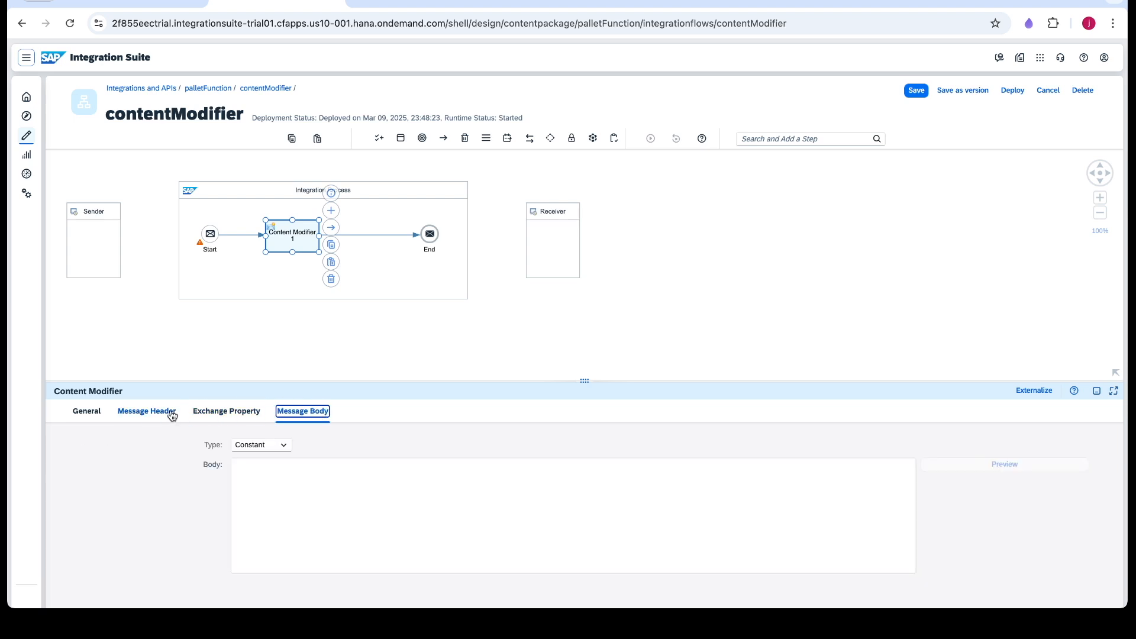
left_click(165, 416)
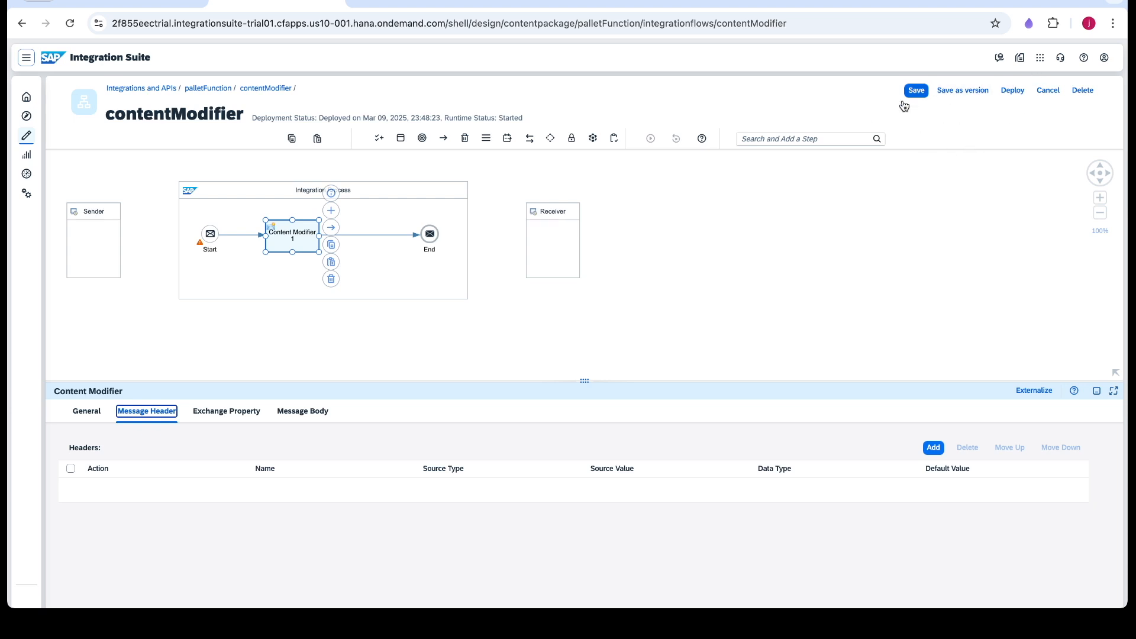
Open the drawing overlay and postpone its Chrome Web Store rating request.
left_click(1028, 23)
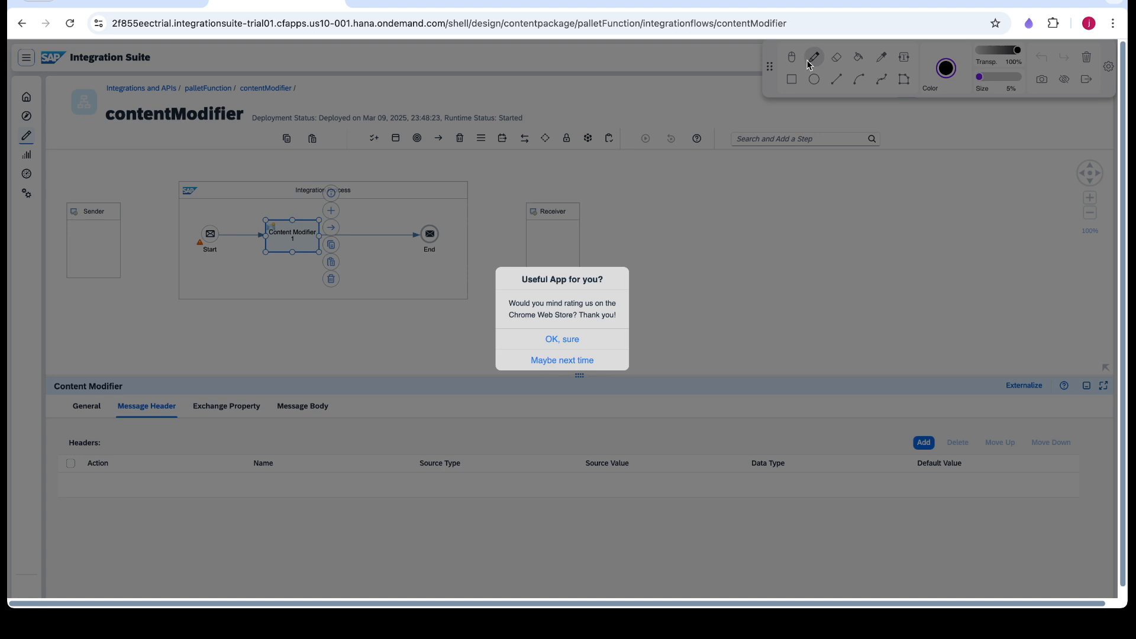
left_click(564, 362)
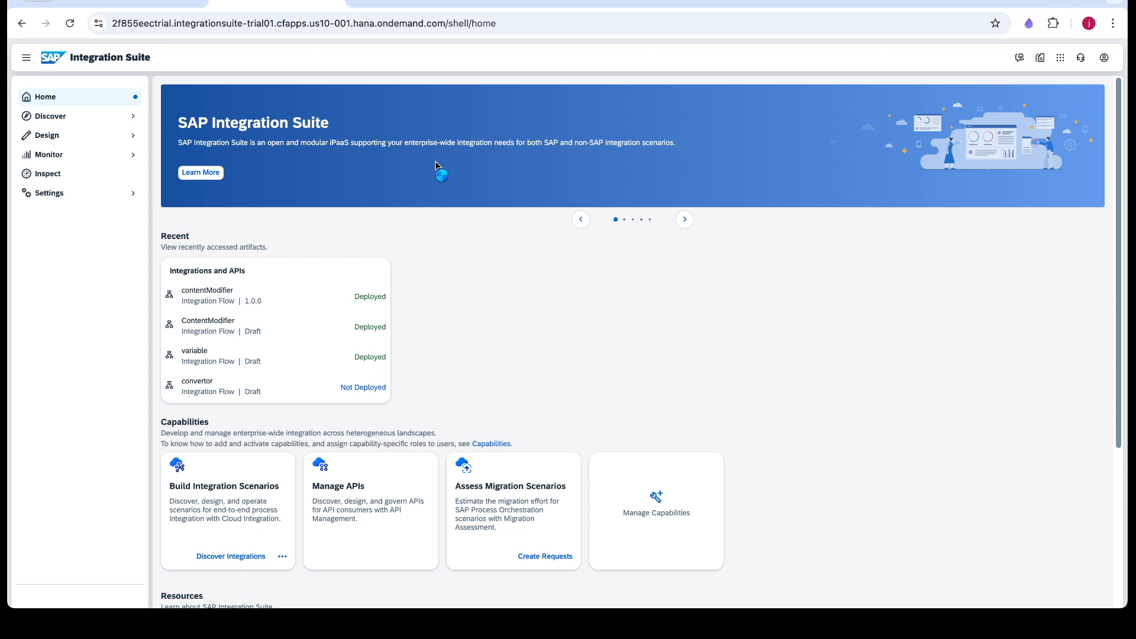
Reopen the contentModifier flow from the palletFunction package's artifacts in edit mode and discard its unsaved changes.
left_click(52, 135)
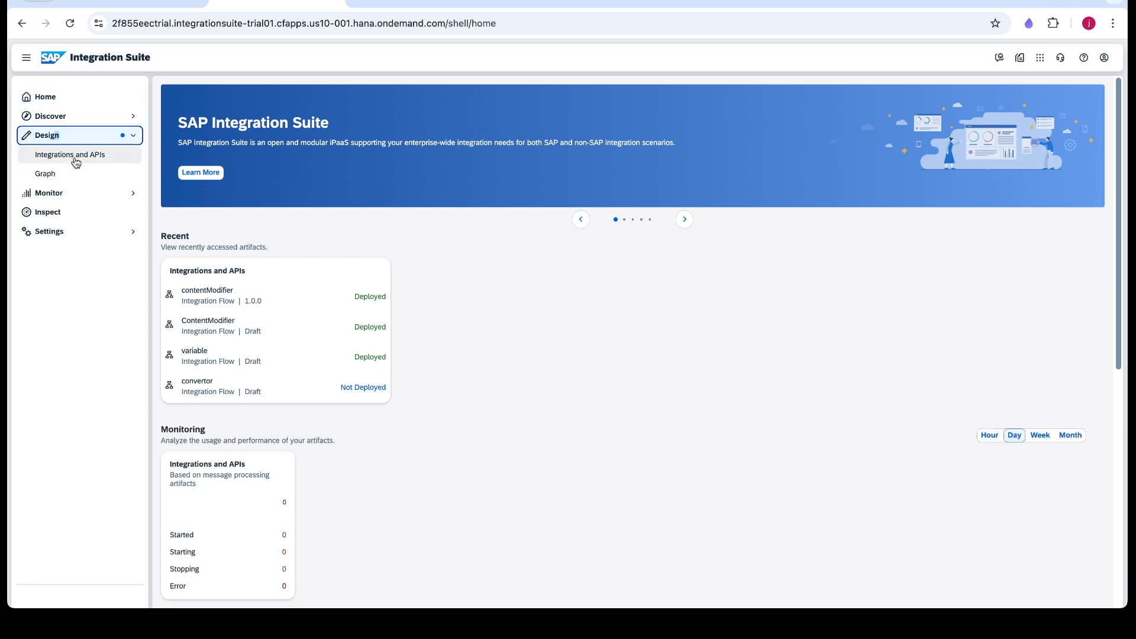
left_click(74, 155)
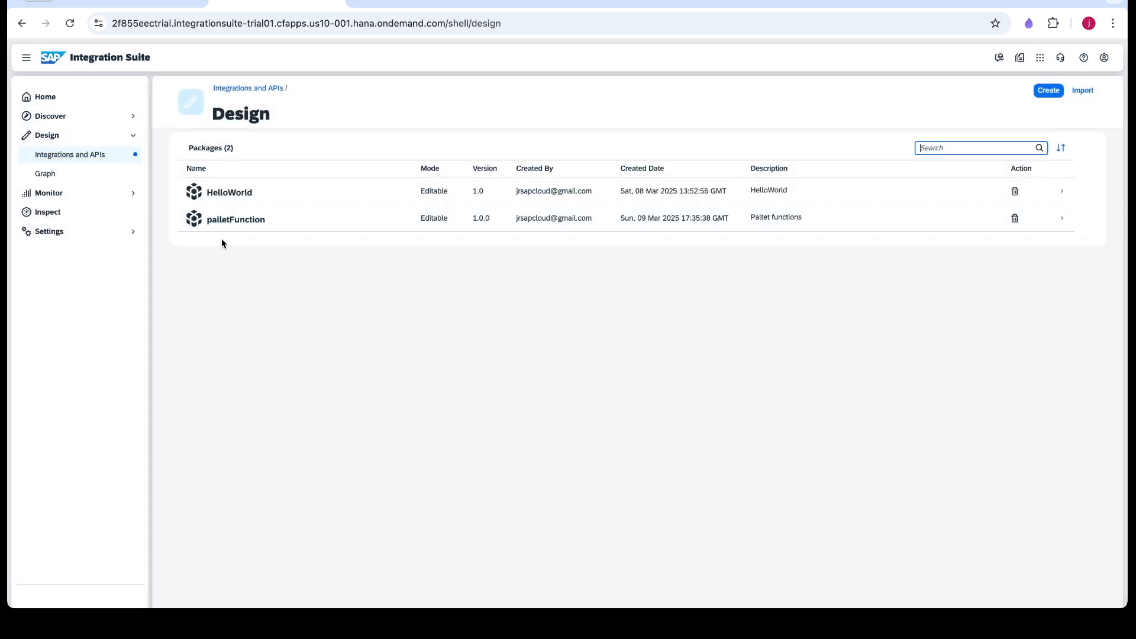
left_click(234, 220)
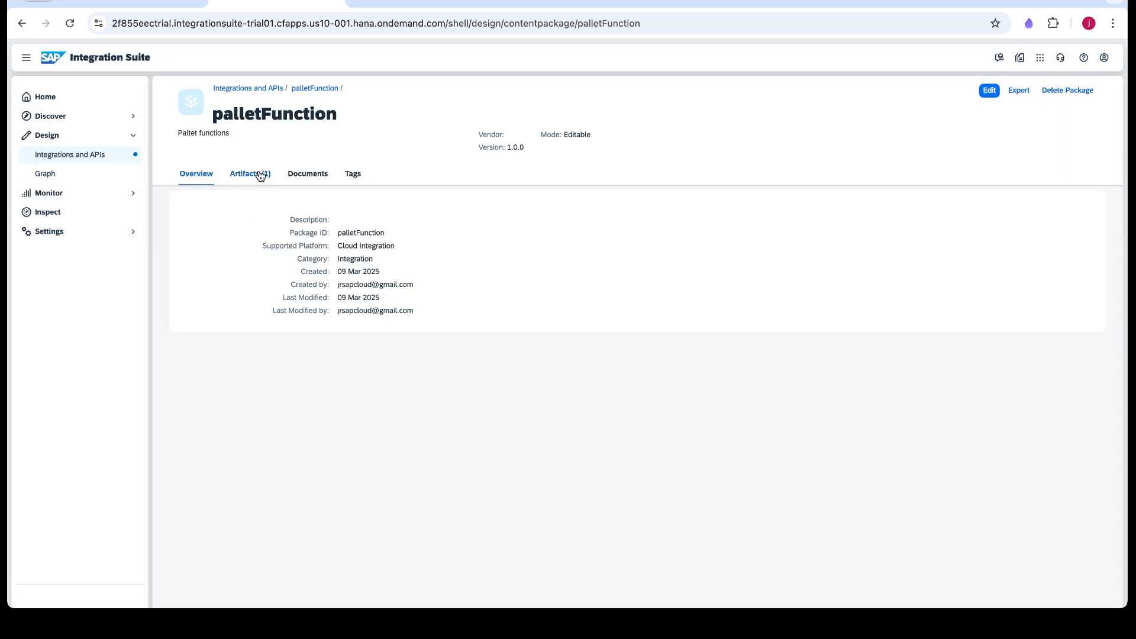
left_click(260, 176)
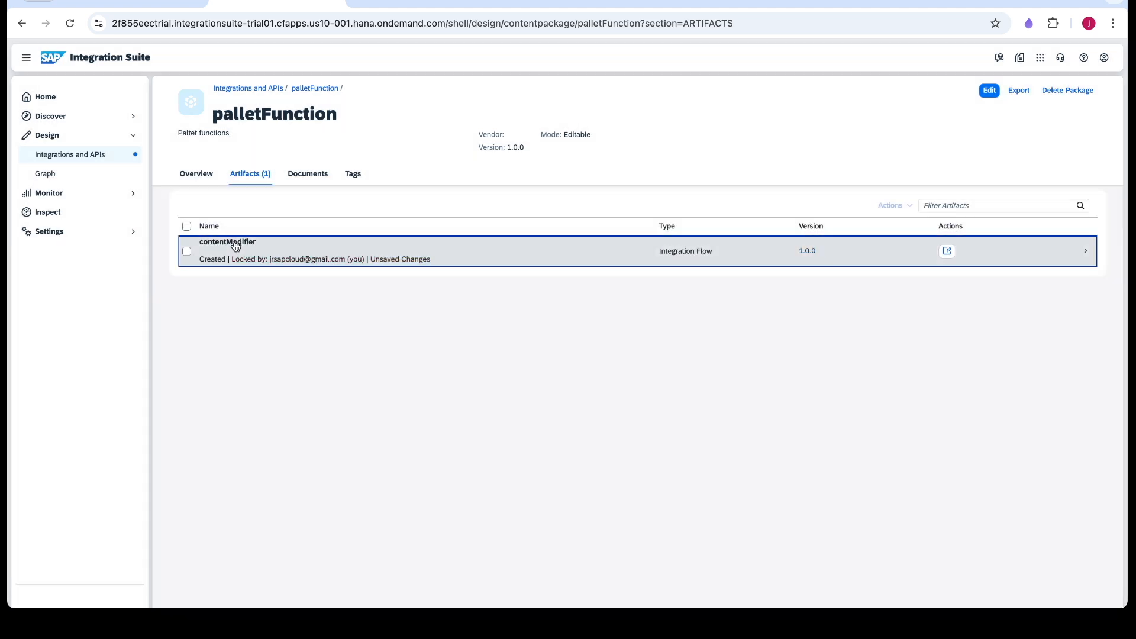
left_click(236, 245)
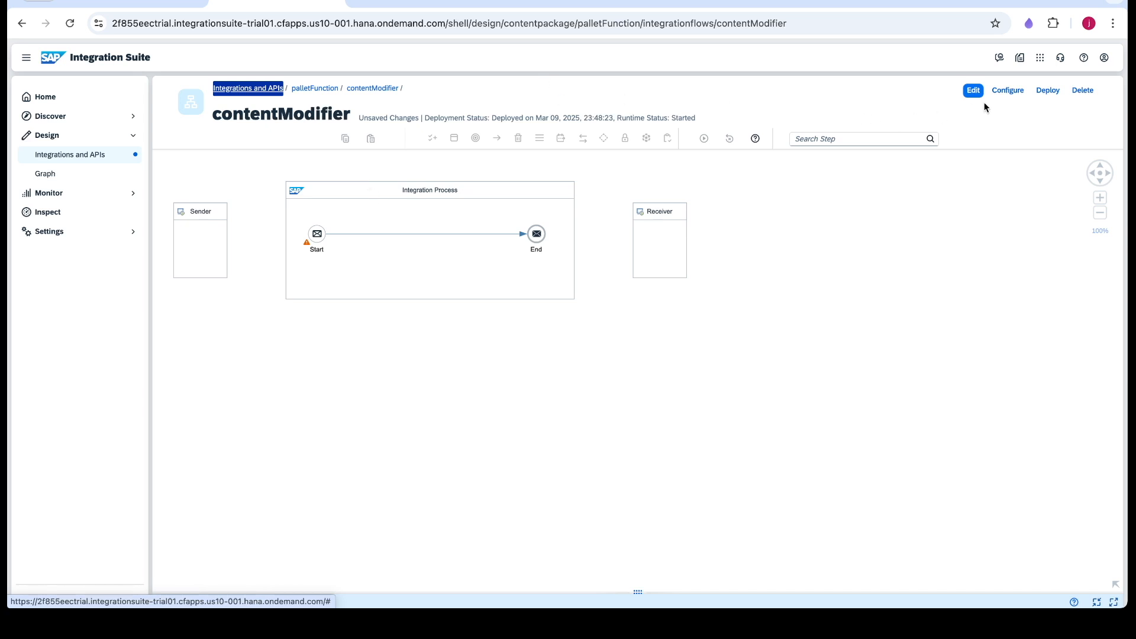
left_click(973, 90)
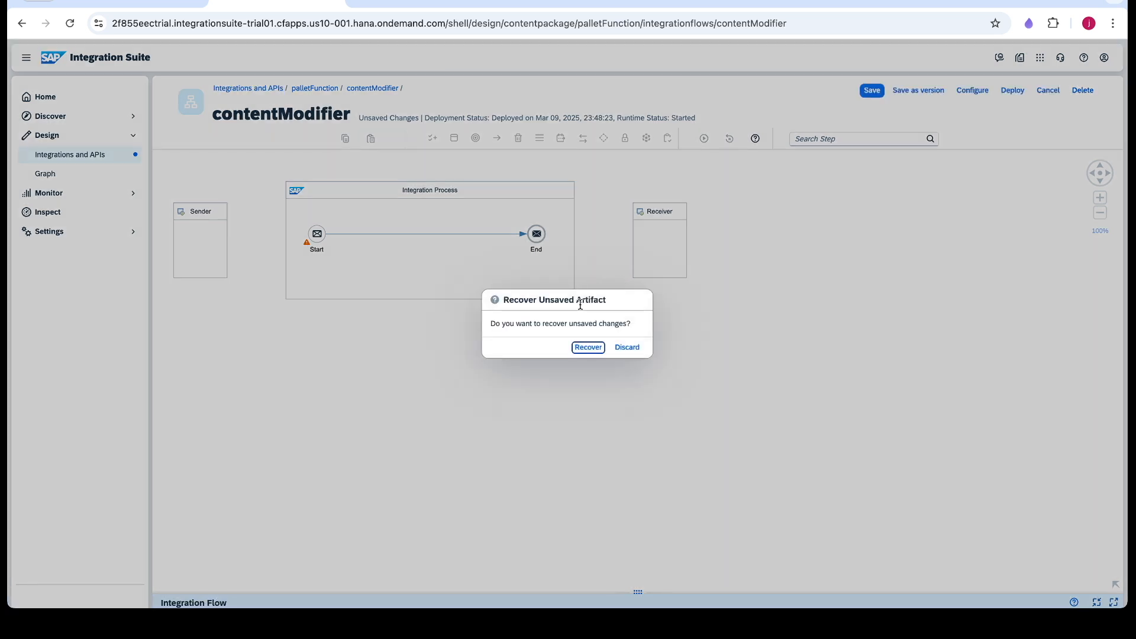
left_click(625, 347)
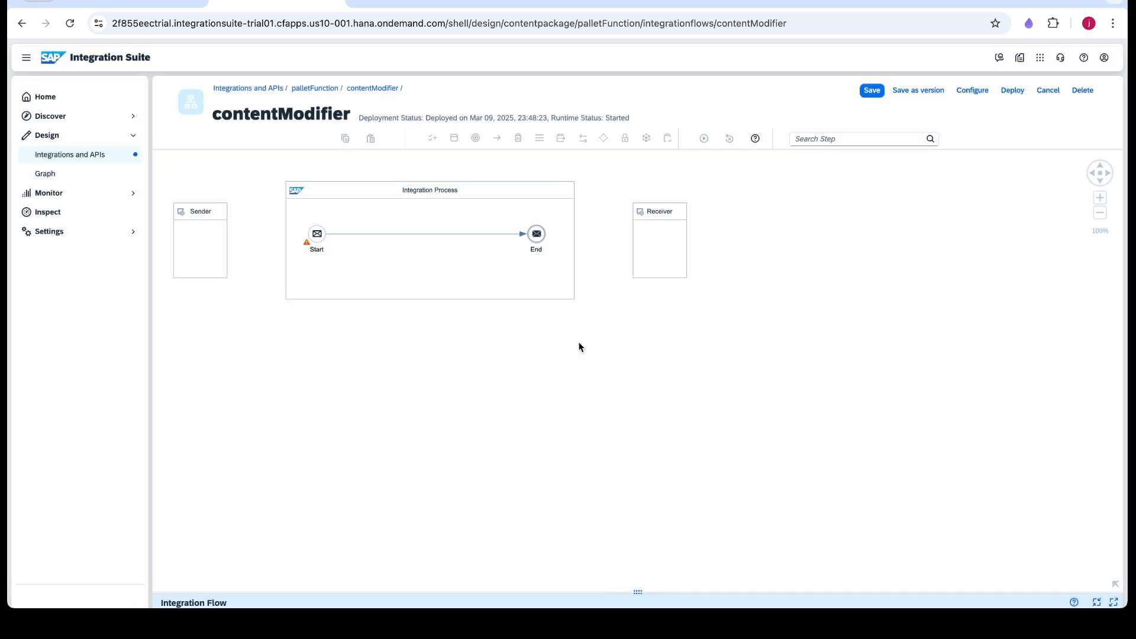
Add a Content Modifier step between Start and End and display its properties.
left_click(400, 240)
left_click(396, 235)
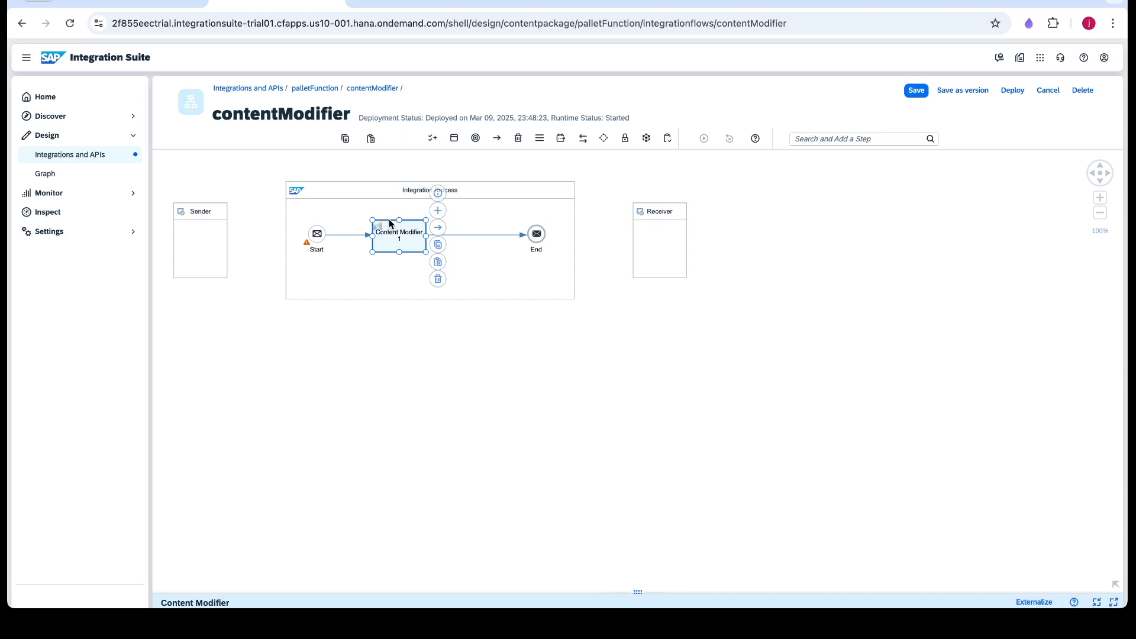
left_click(398, 245)
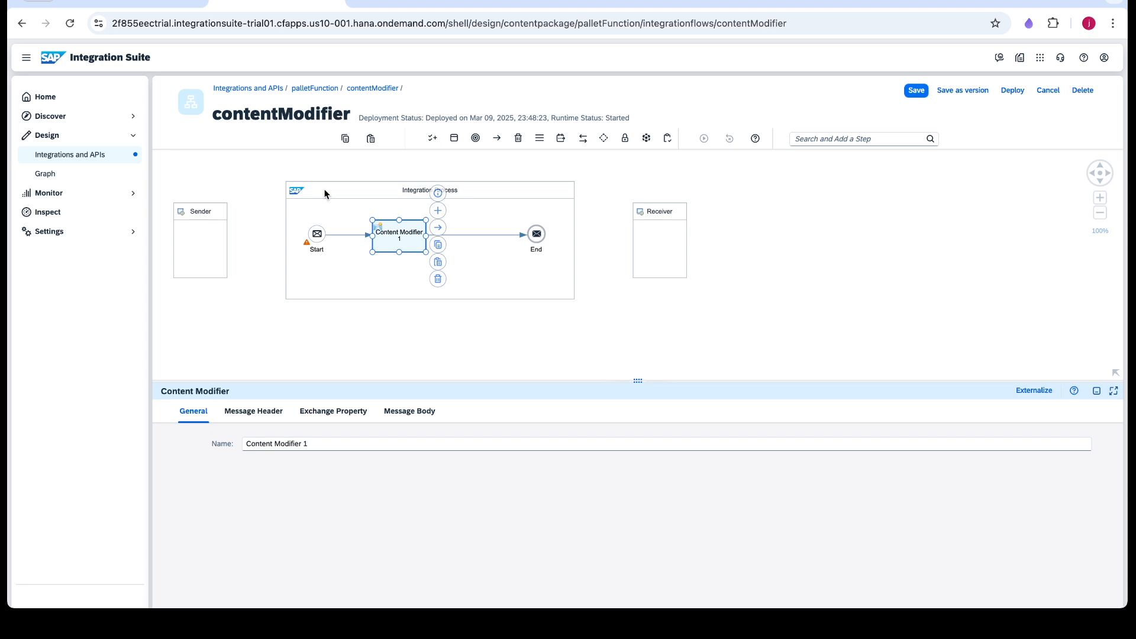
Draw a vertical divider beside the Sender with the pencil and handwrite an underlined "Source" with "Header" and "Body" beneath it.
left_click(26, 57)
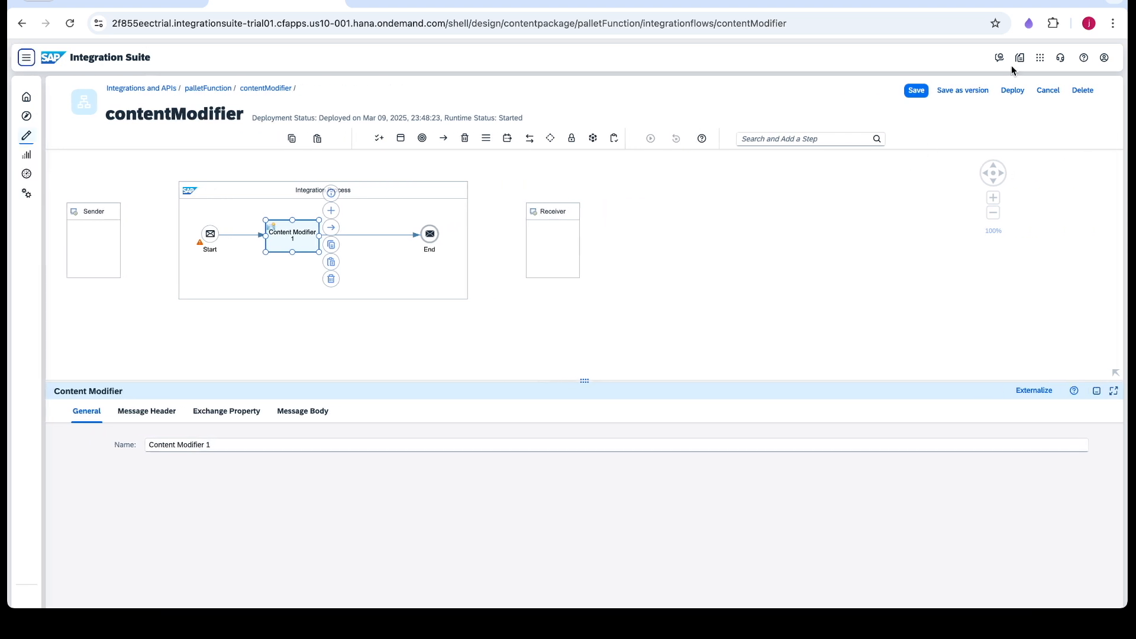
left_click(1030, 24)
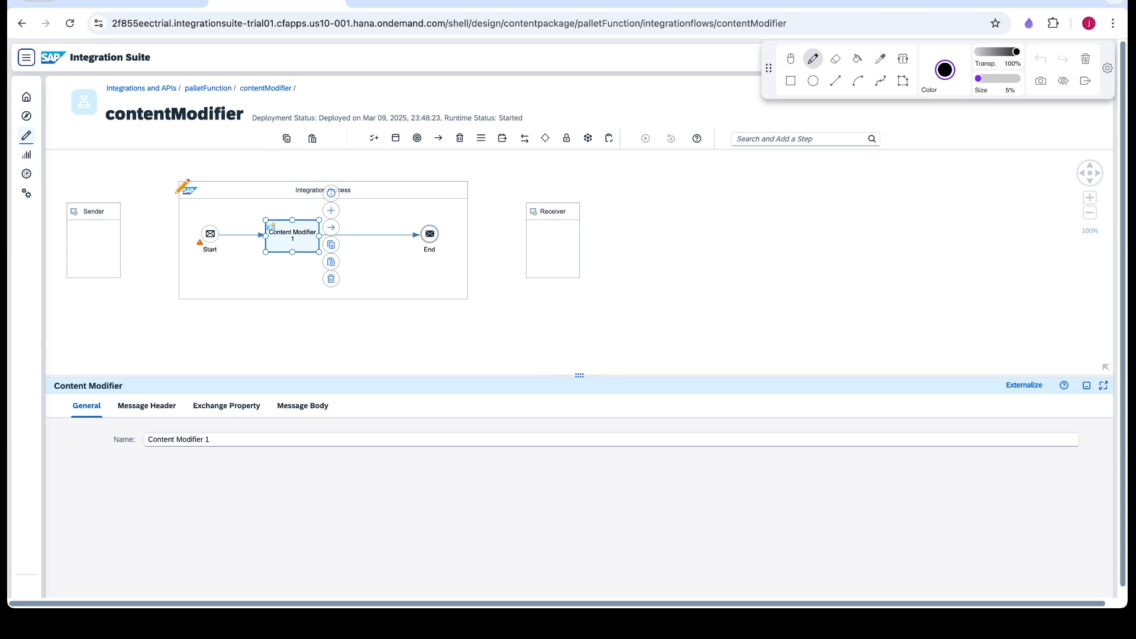
mouse_move(142, 163)
left_mouse_down()
mouse_move(126, 308)
mouse_move(57, 337)
mouse_move(136, 319)
left_mouse_up()
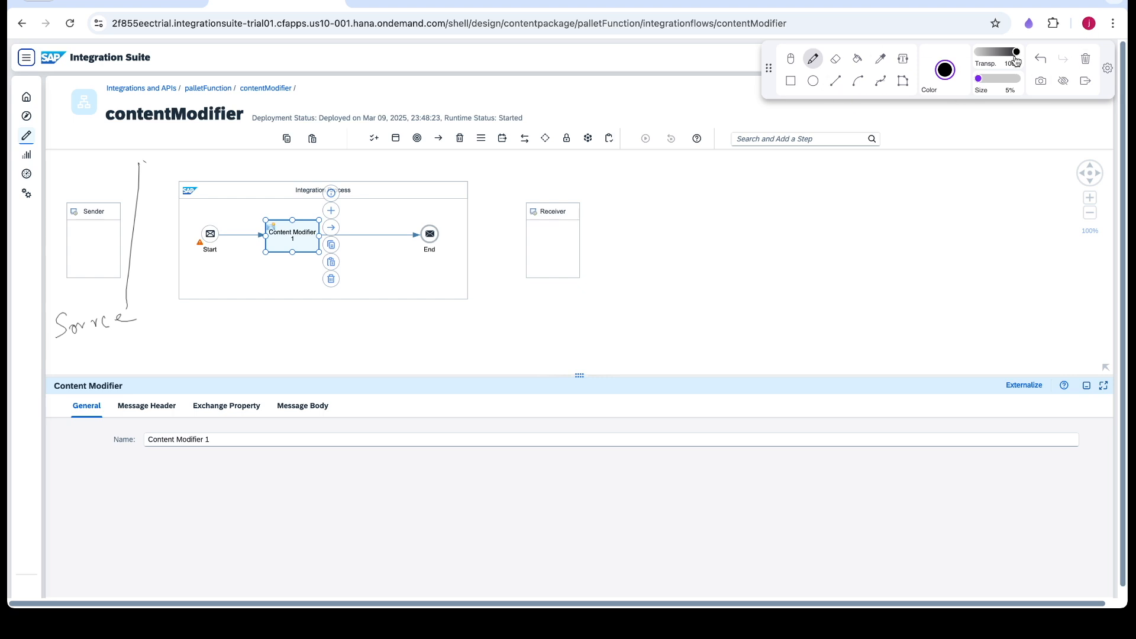
left_click(790, 58)
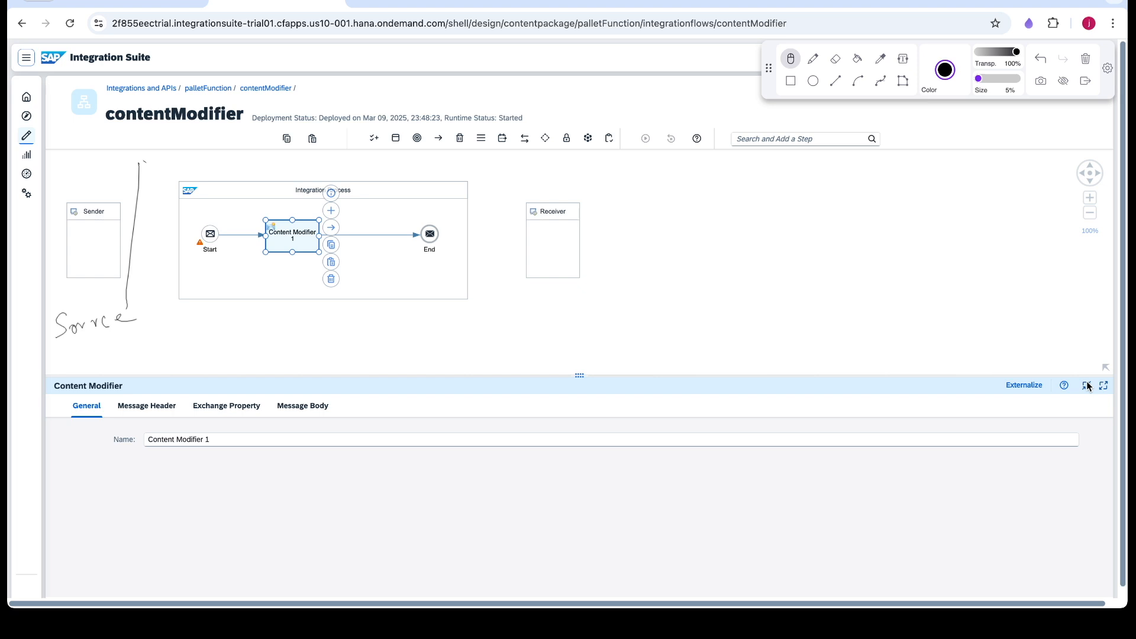
left_click(1087, 386)
left_click(813, 58)
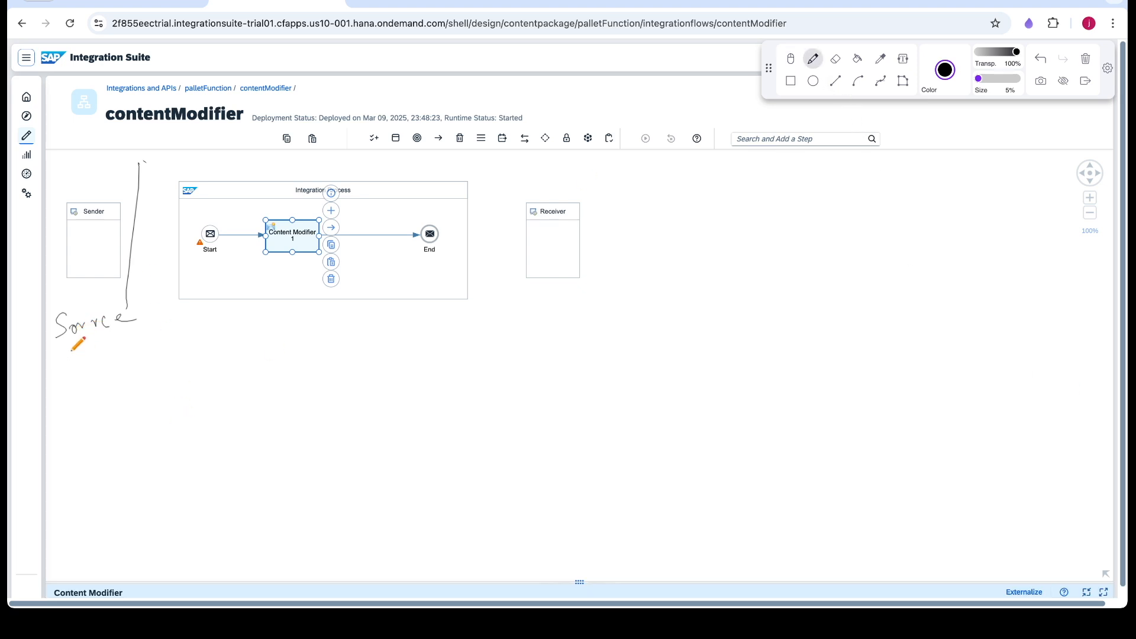
left_click_drag(56, 341, 138, 334)
mouse_move(64, 365)
left_mouse_down()
mouse_move(119, 373)
mouse_move(70, 415)
mouse_move(76, 396)
mouse_move(105, 409)
mouse_move(126, 392)
left_mouse_up()
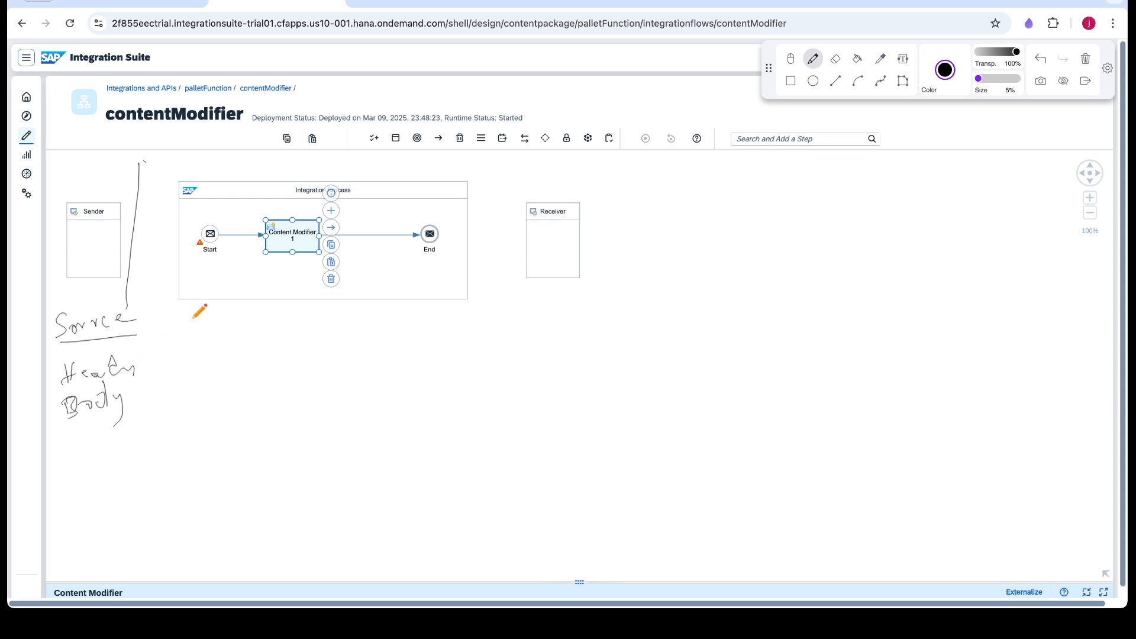
Handwrite "Header", "Property" and "Body" below the Integration Process, marking Header and Body with ticks and Property with a dash.
left_click_drag(190, 310, 193, 321)
left_click_drag(183, 317, 255, 310)
mouse_move(196, 349)
left_mouse_down()
mouse_move(231, 349)
mouse_move(243, 325)
mouse_move(258, 354)
left_mouse_up()
mouse_move(201, 393)
left_mouse_down()
mouse_move(206, 379)
mouse_move(254, 376)
mouse_move(271, 386)
mouse_move(265, 395)
left_mouse_up()
left_click_drag(176, 327, 182, 306)
left_click_drag(180, 391, 200, 377)
left_click_drag(267, 344, 280, 341)
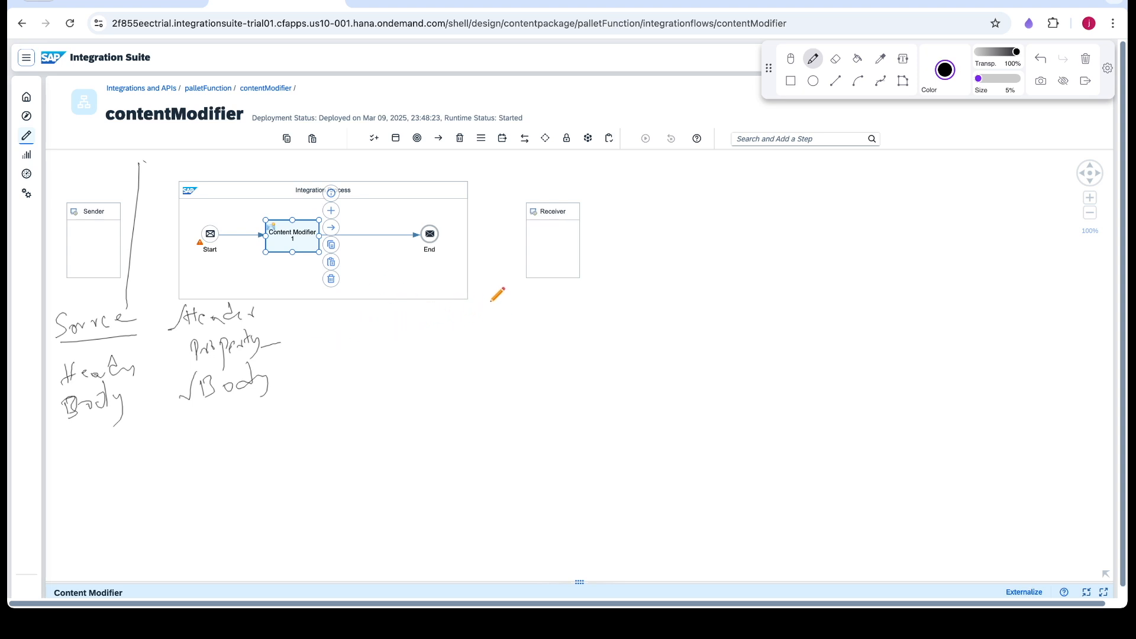
Draw a divider with an arrow towards the Receiver side and handwrite "Destinat", "Header" and "Body" below the Receiver.
left_click_drag(486, 163, 479, 347)
mouse_move(481, 340)
left_mouse_down()
mouse_move(515, 337)
mouse_move(497, 353)
left_mouse_up()
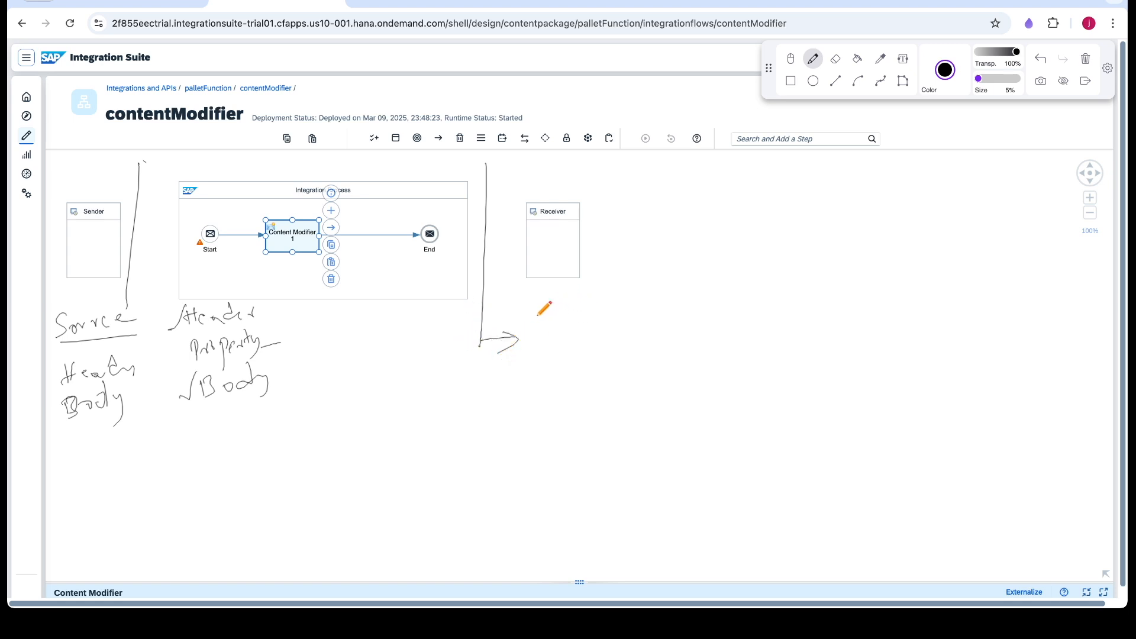
left_click_drag(536, 309, 615, 300)
left_click_drag(535, 356, 597, 342)
mouse_move(541, 385)
left_mouse_down()
mouse_move(606, 373)
mouse_move(617, 399)
left_mouse_up()
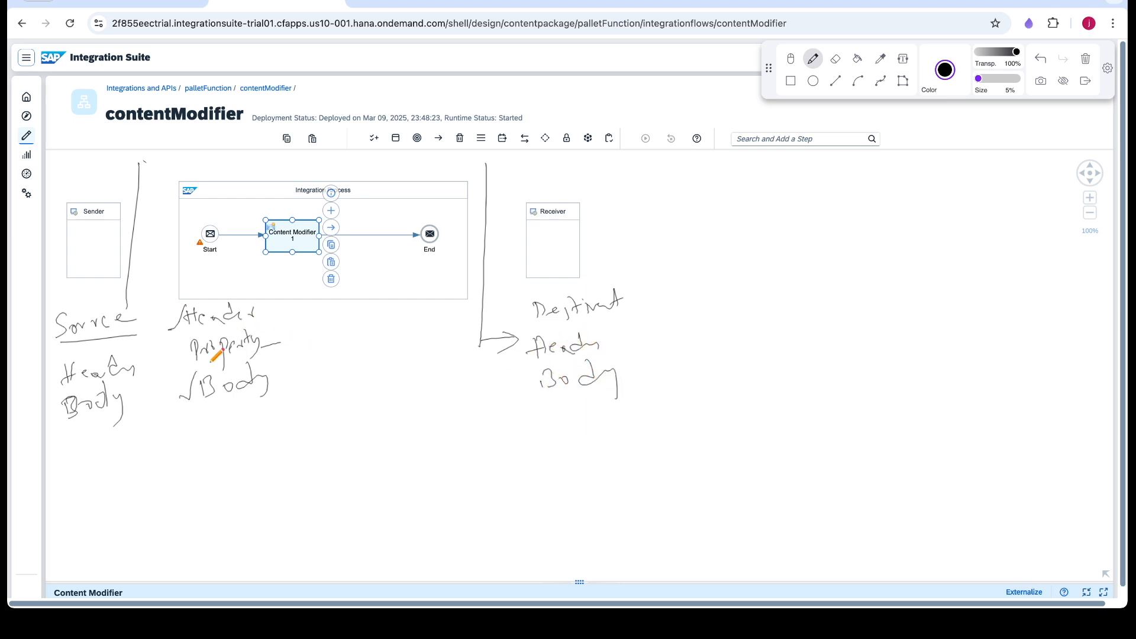
Underline the handwritten "Property" and clear all handwritten notes from the integration flow.
left_click_drag(190, 362, 272, 356)
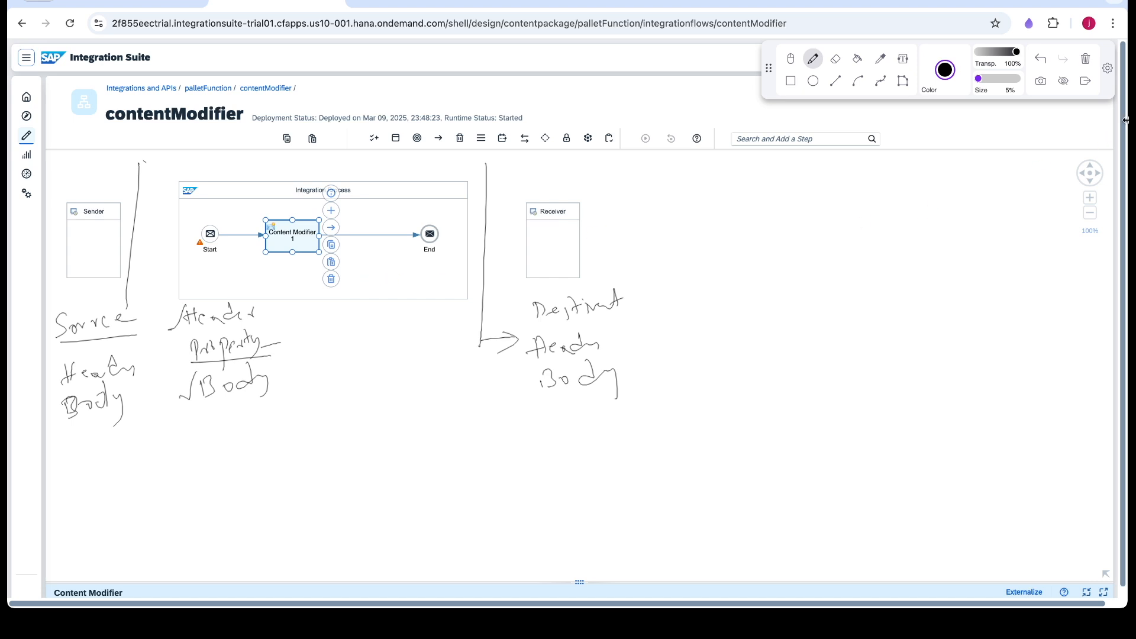
left_click(1086, 62)
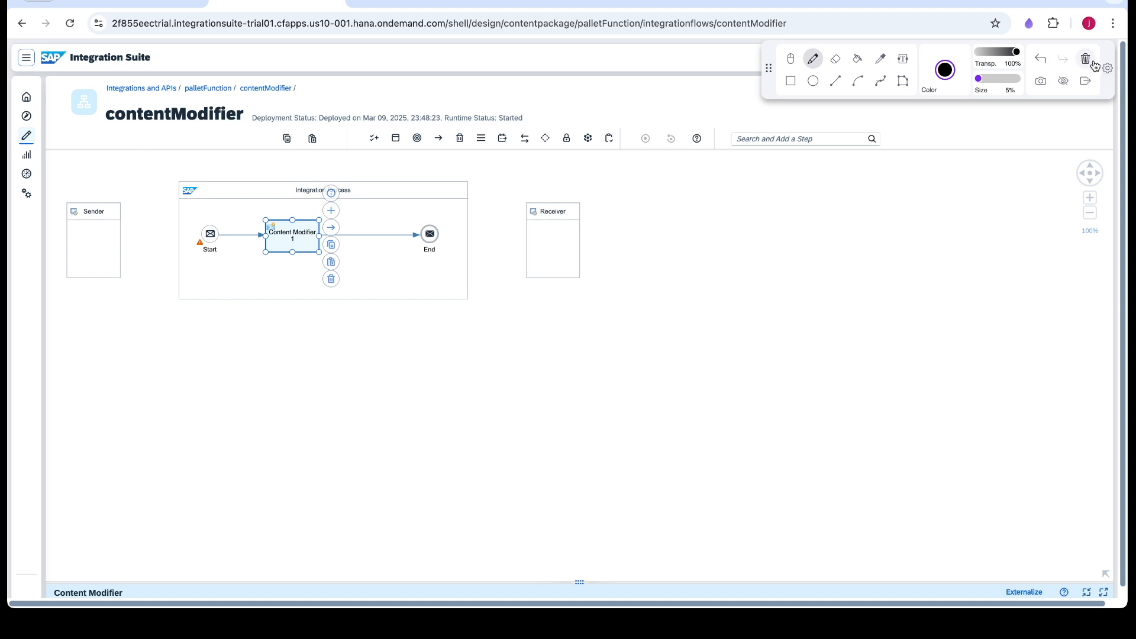
Close the drawing overlay and open the message header settings of Content Modifier 1.
left_click(1086, 82)
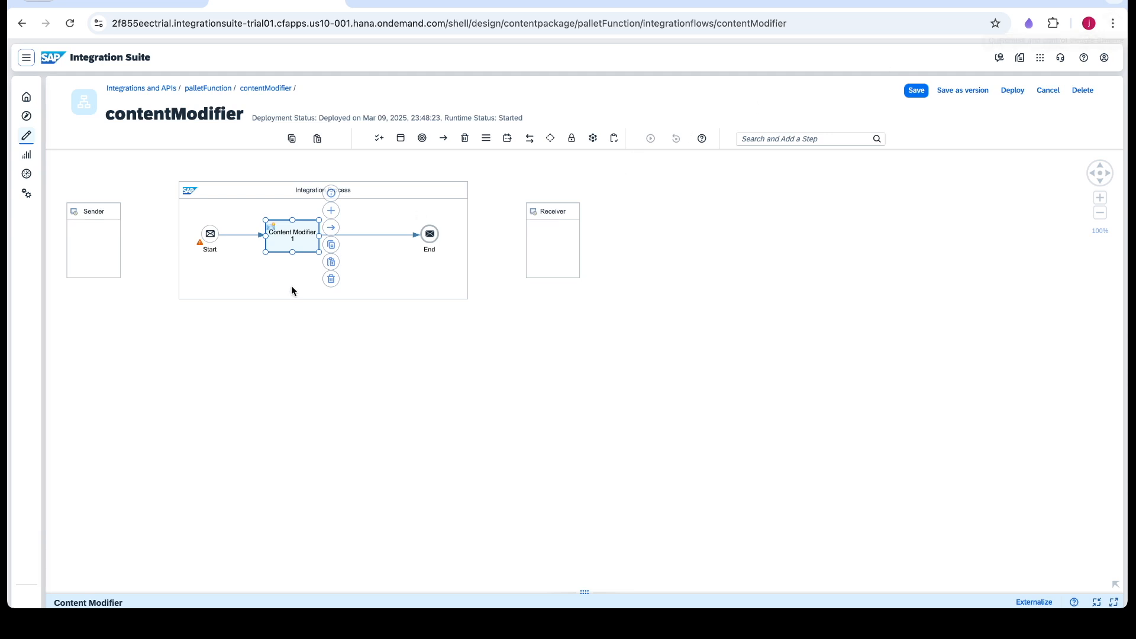
left_click(290, 243)
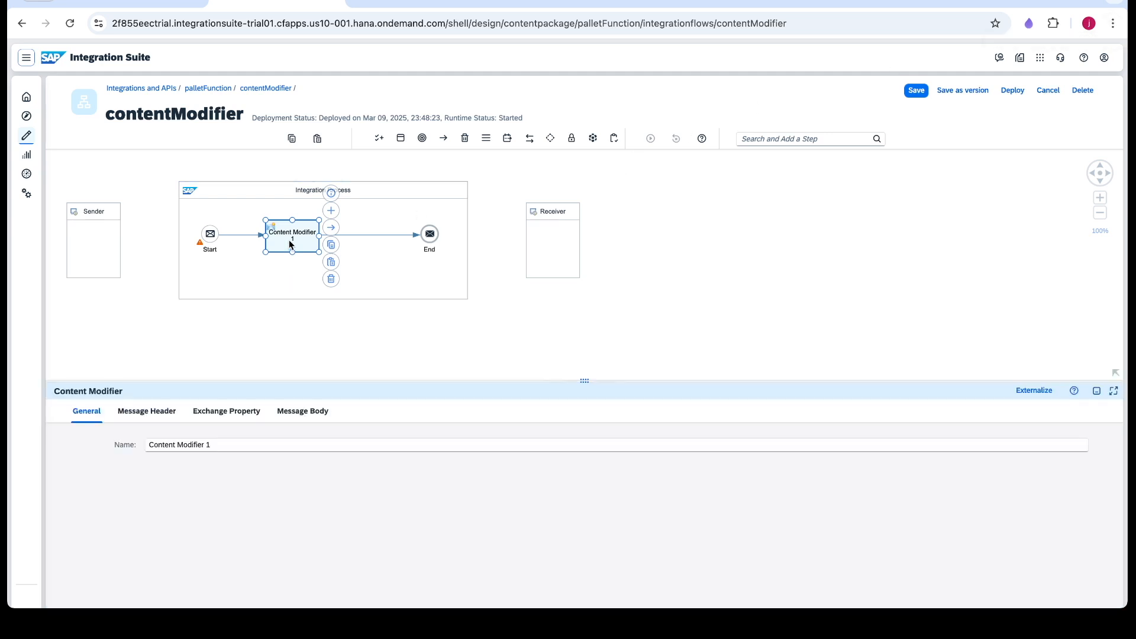
left_click(157, 417)
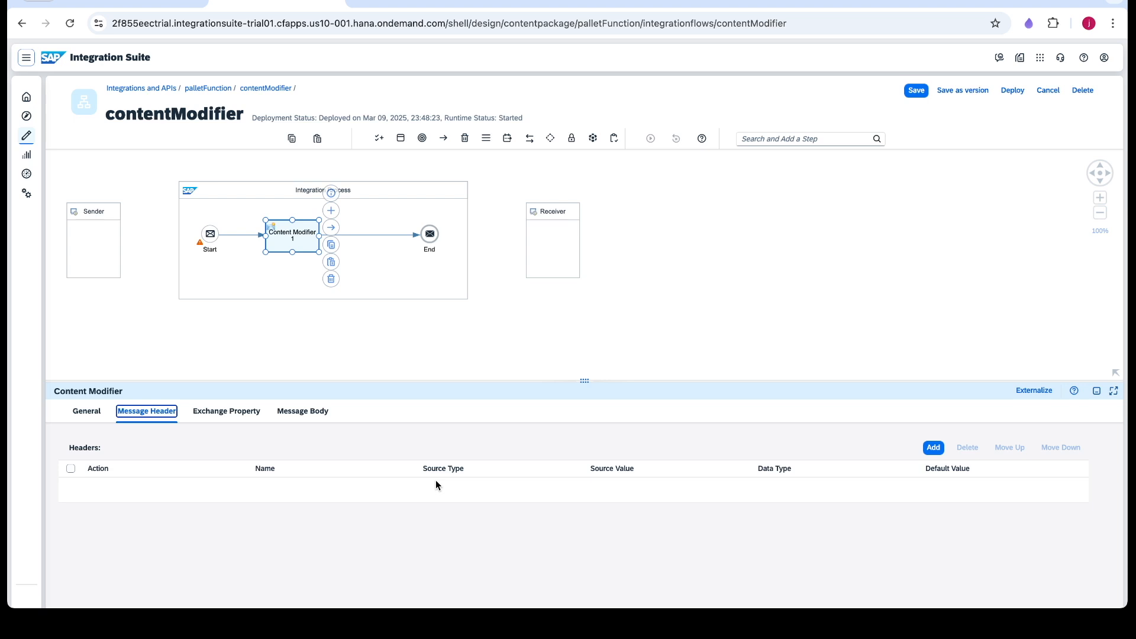
Add a message header named constHeader with source type Constant and source value Welcome.
left_click(935, 448)
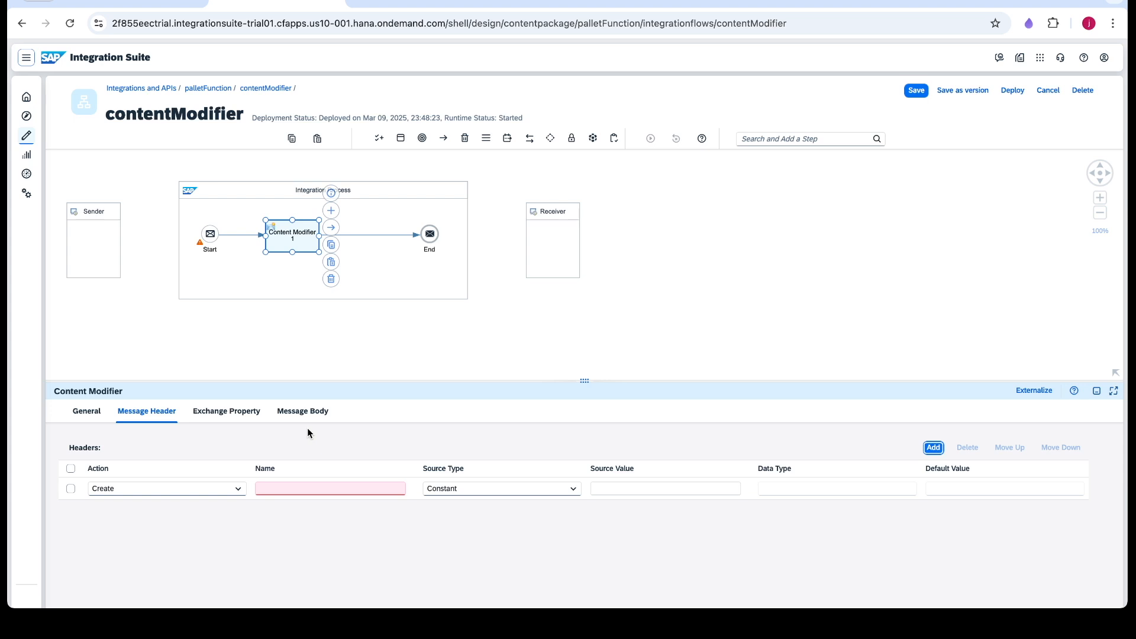
left_click(308, 486)
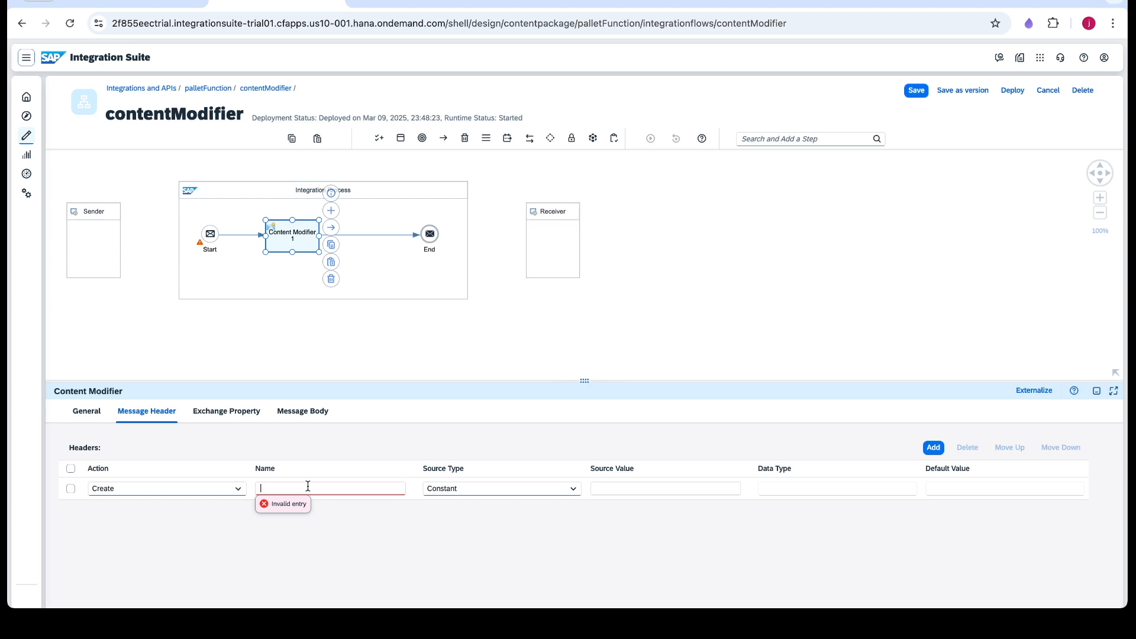
type("cont")
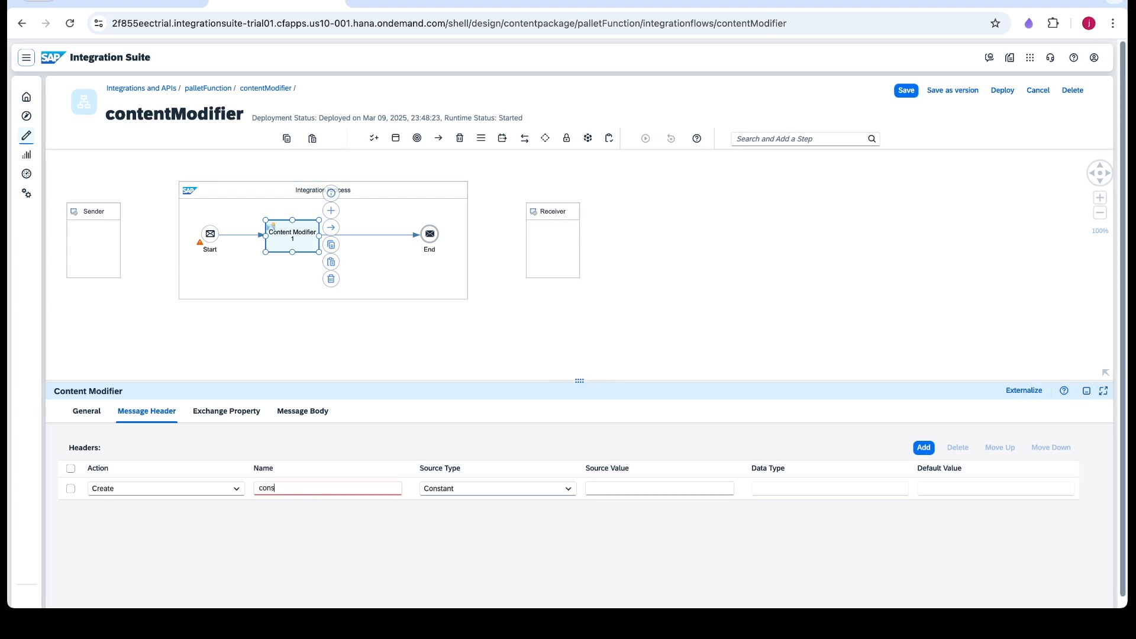
type("tHeader")
left_click(651, 488)
type("Welcome")
Add another message header named dateHeader with source type Expression.
left_click(923, 447)
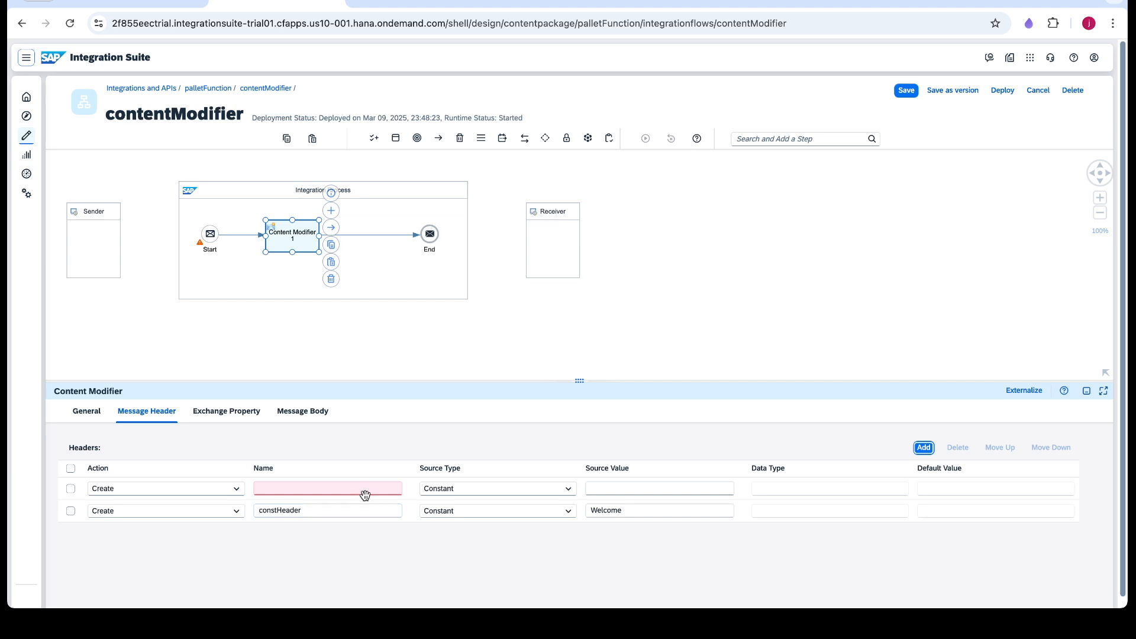
left_click(457, 491)
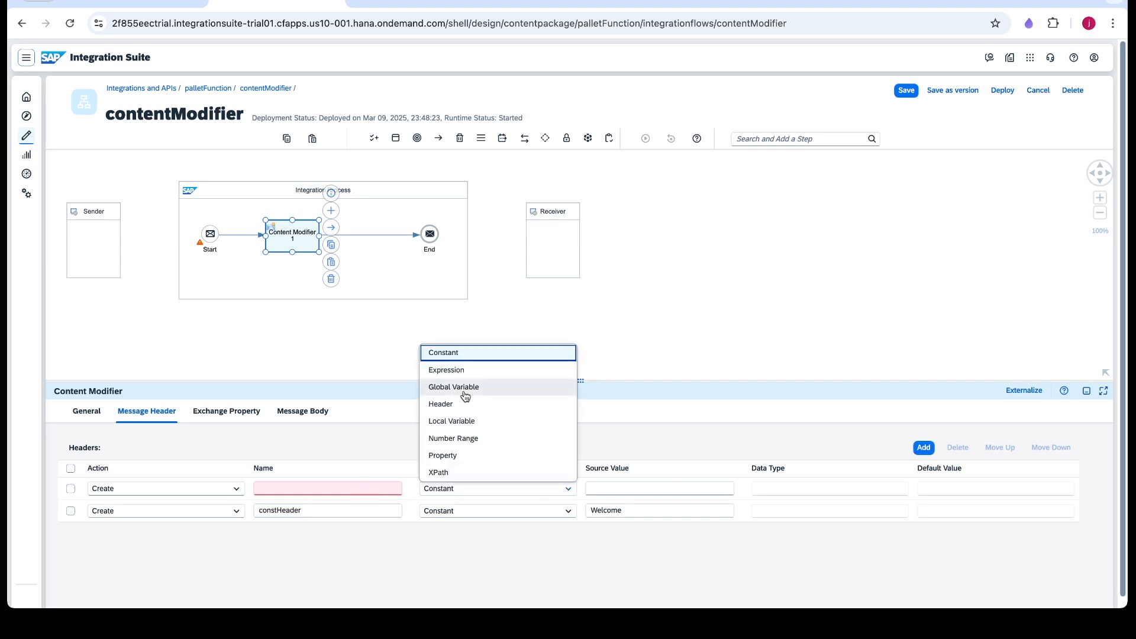
left_click(462, 371)
left_click(308, 487)
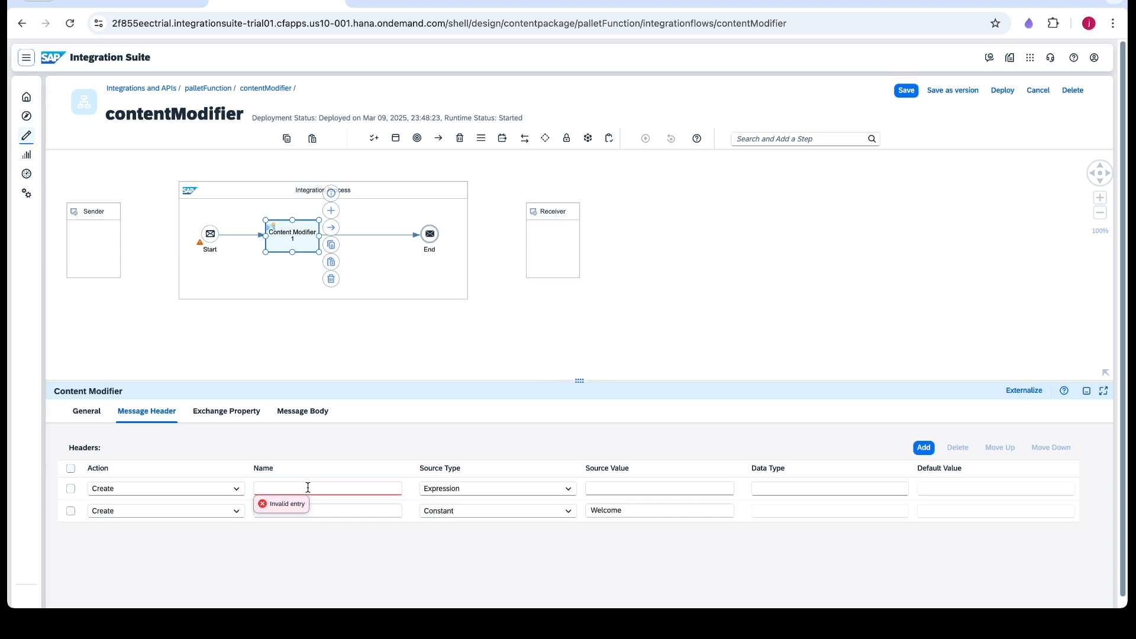
type("date")
type("Heas")
type("der")
Set the dateHeader source value to ${date:now:yyyy-MM-dd} and its data type to java.lang.String.
left_click(609, 489)
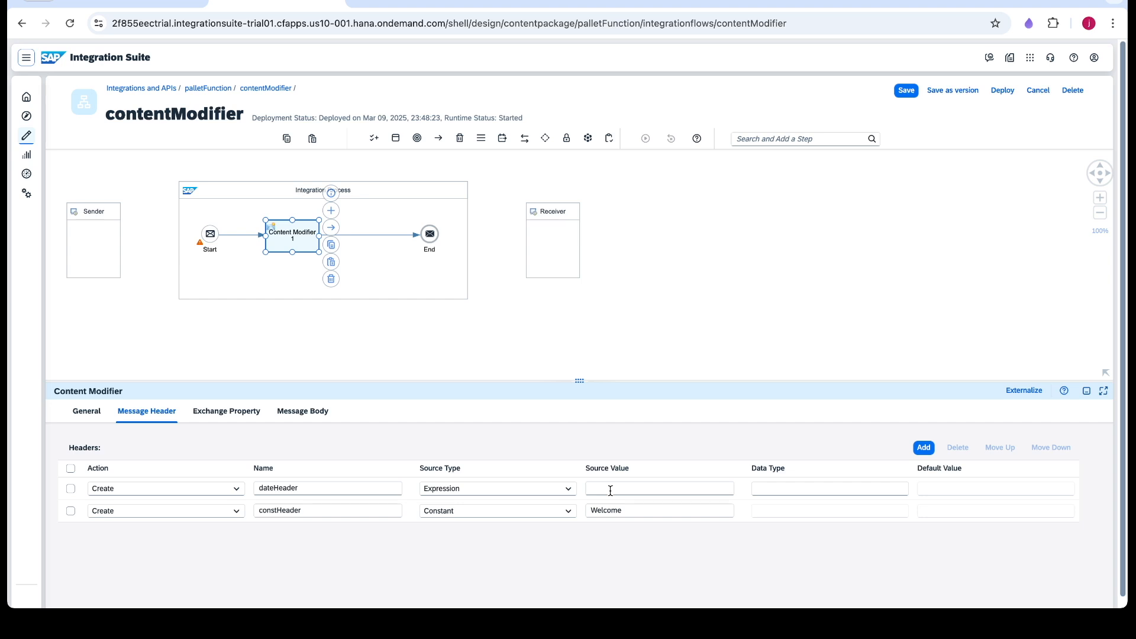
type("${date")
type(":now")
type("yyyy-MM-dd}")
left_click(776, 489)
type("java.lang.String")
Add a message header named globalVarHeader with source type Global Variable and source value globalVar.
left_click(922, 451)
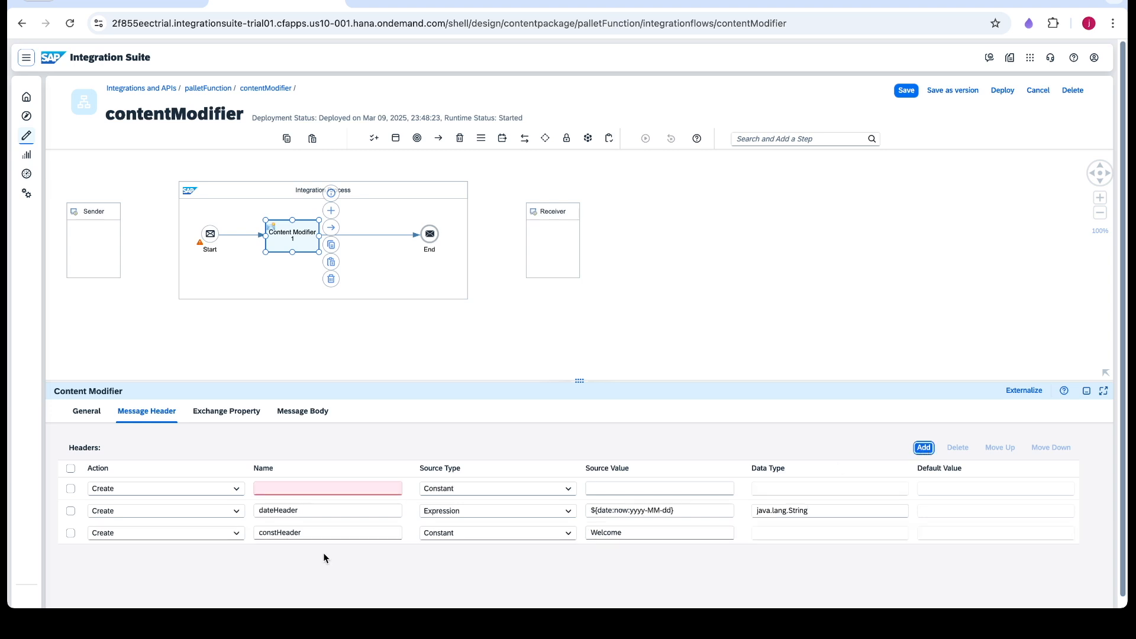
left_click(469, 489)
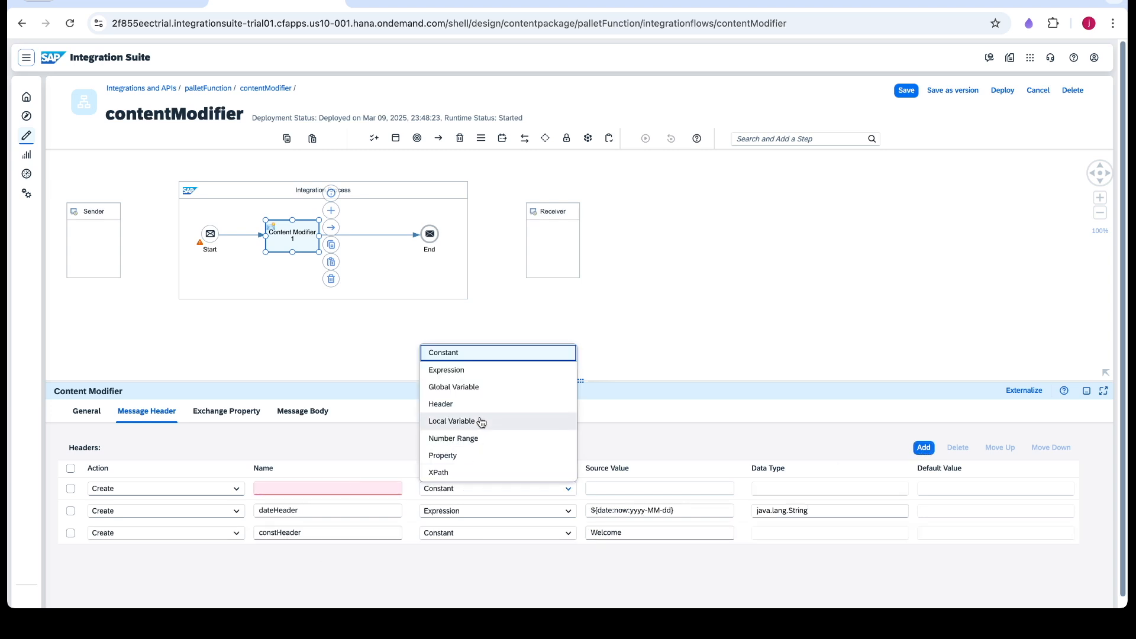
left_click(484, 388)
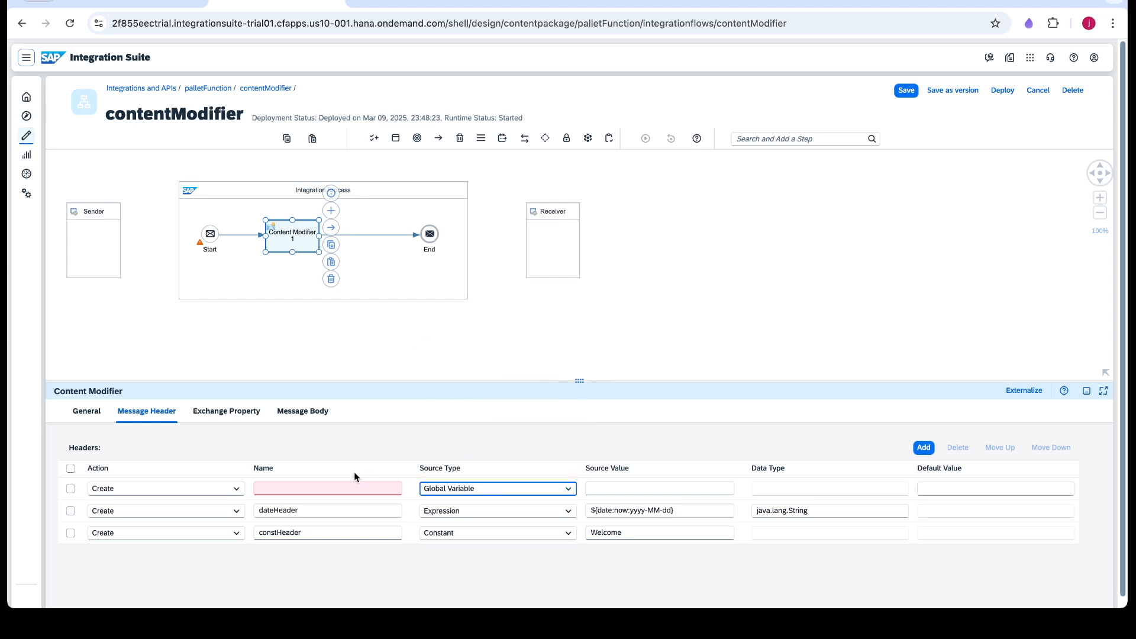
left_click(342, 486)
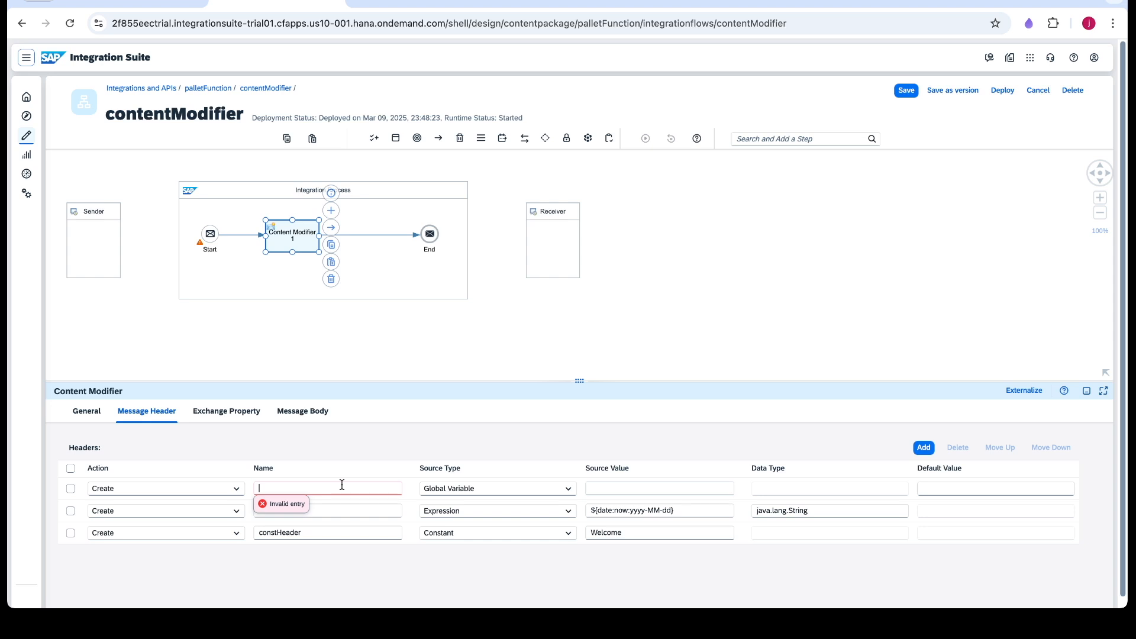
type("global")
type("VarHeader")
left_click(646, 486)
type("golba")
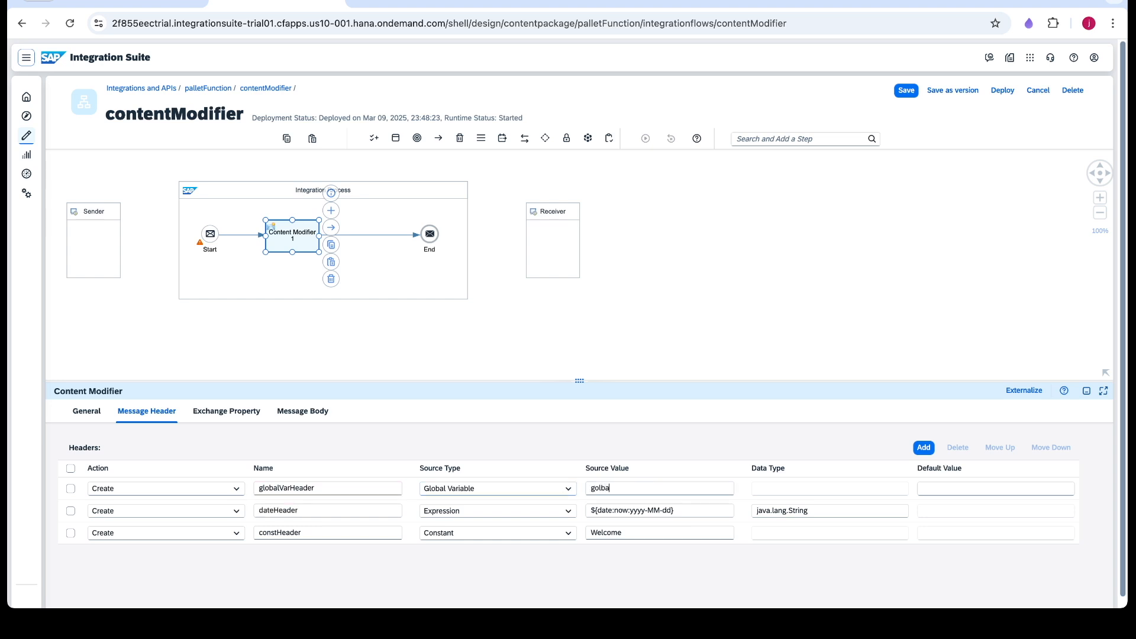
type("loa")
type("alV")
type("ar")
Add a message header named nuRangeHeader with source type Number Range and source value numberRange.
left_click(923, 447)
left_click(533, 493)
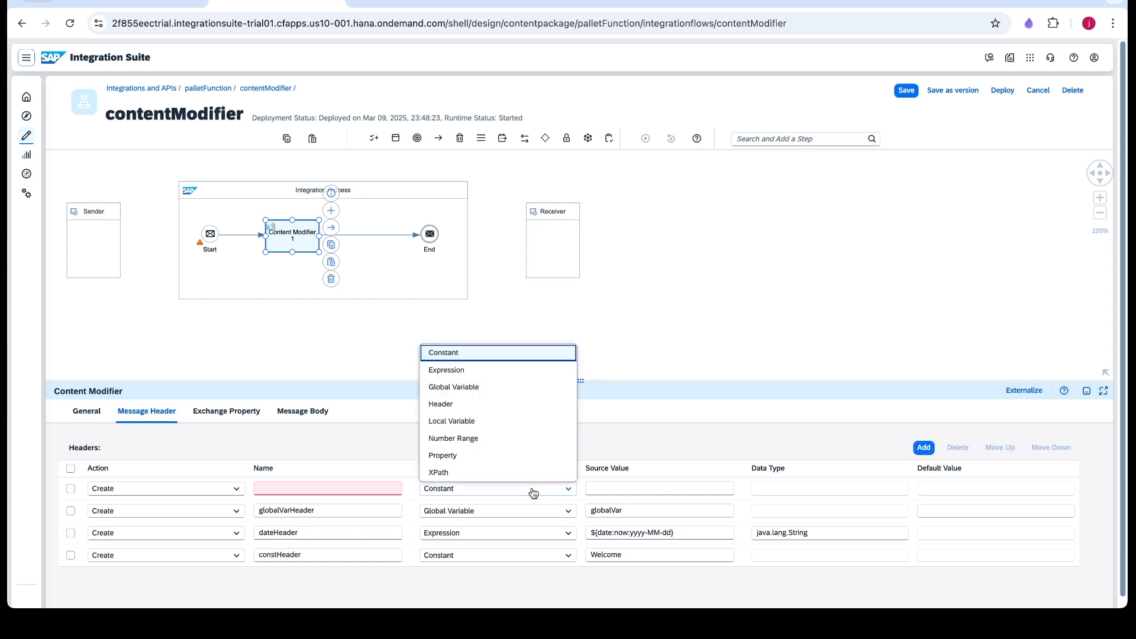
left_click(467, 437)
left_click(276, 488)
type("nuRange")
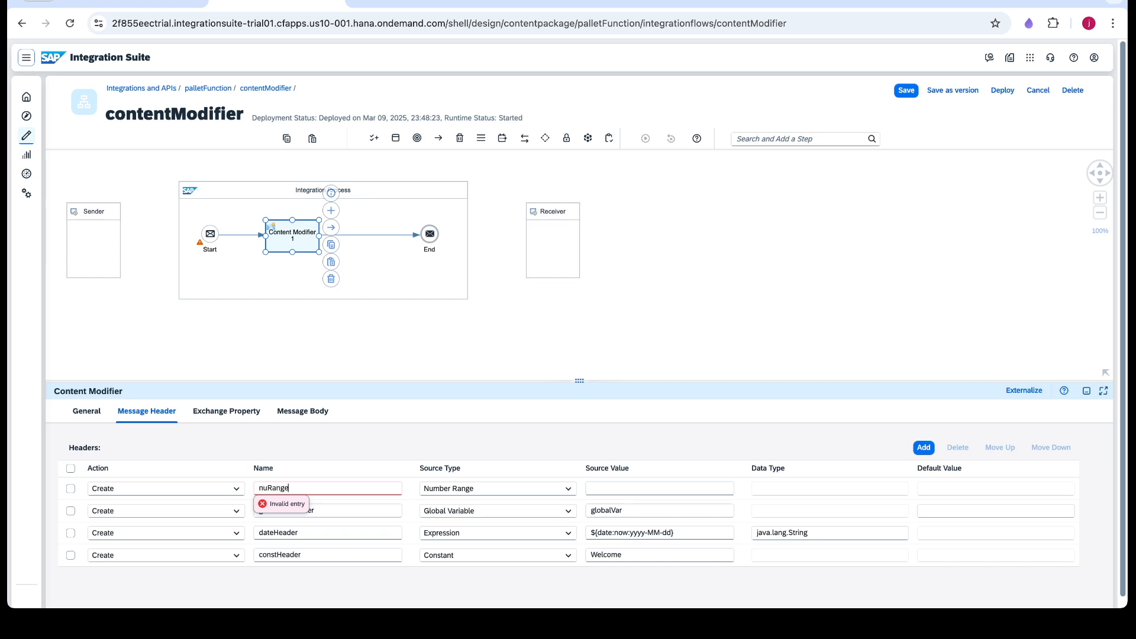
type("Header")
left_click(625, 486)
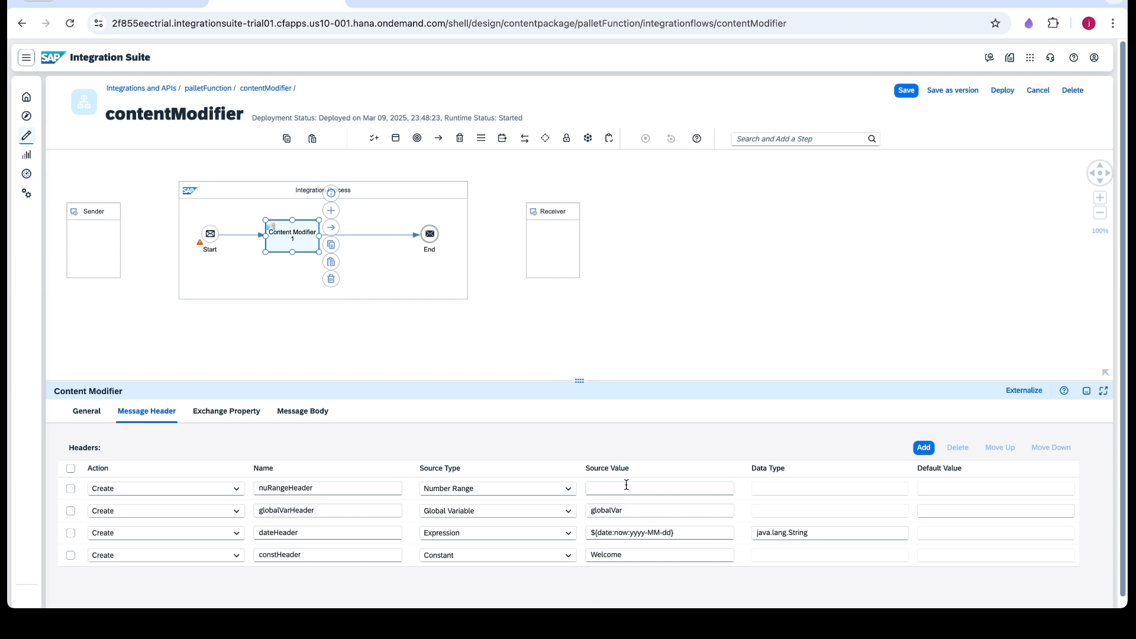
left_click(626, 485)
type("number")
type("Range")
Add an exchange property named headerV1 with source type Header to the Content Modifier.
left_click(236, 421)
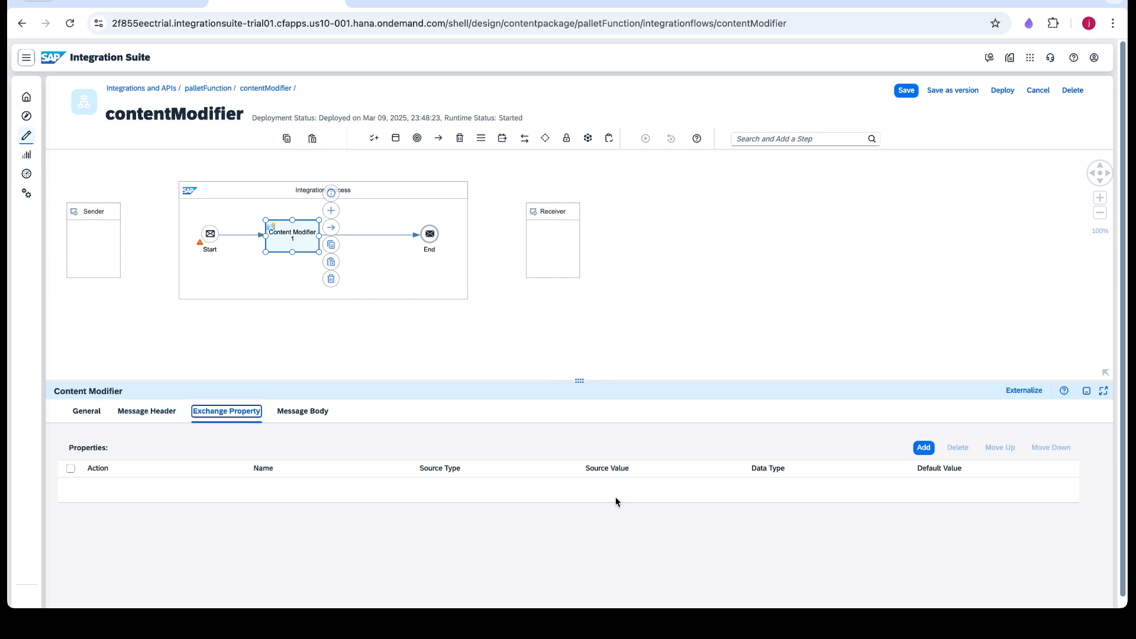
left_click(921, 449)
left_click(465, 493)
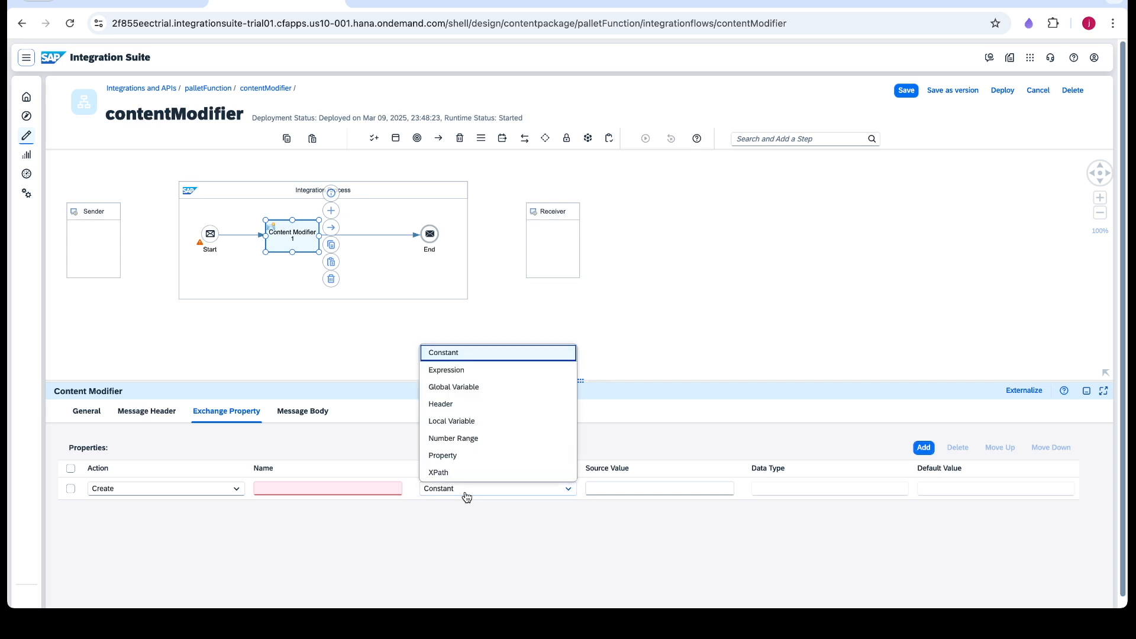
left_click(464, 404)
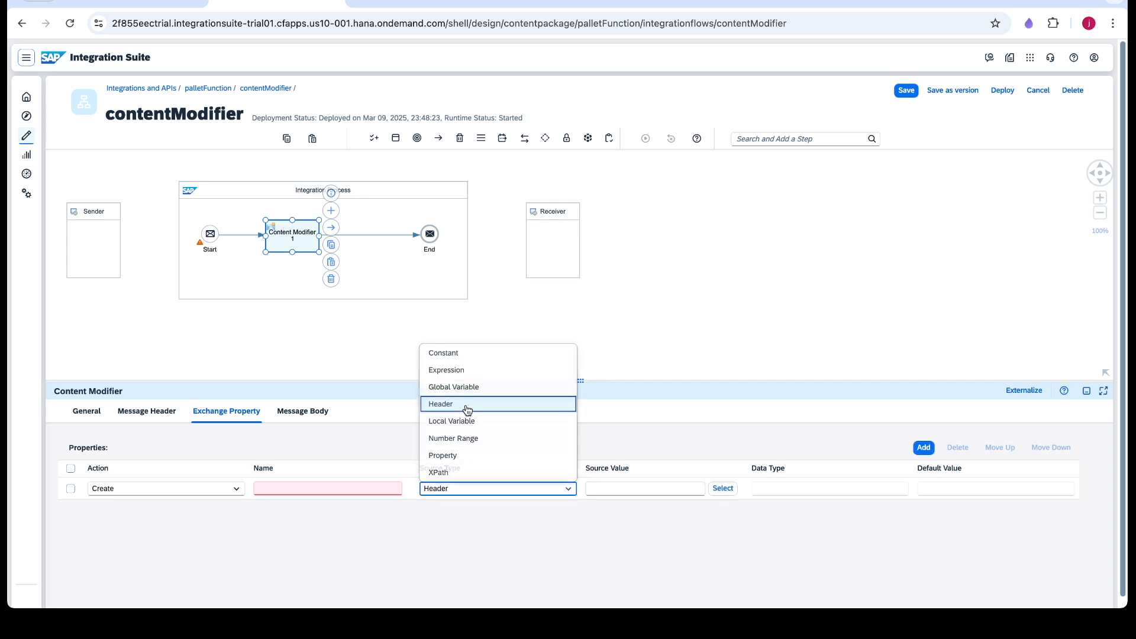
left_click(352, 489)
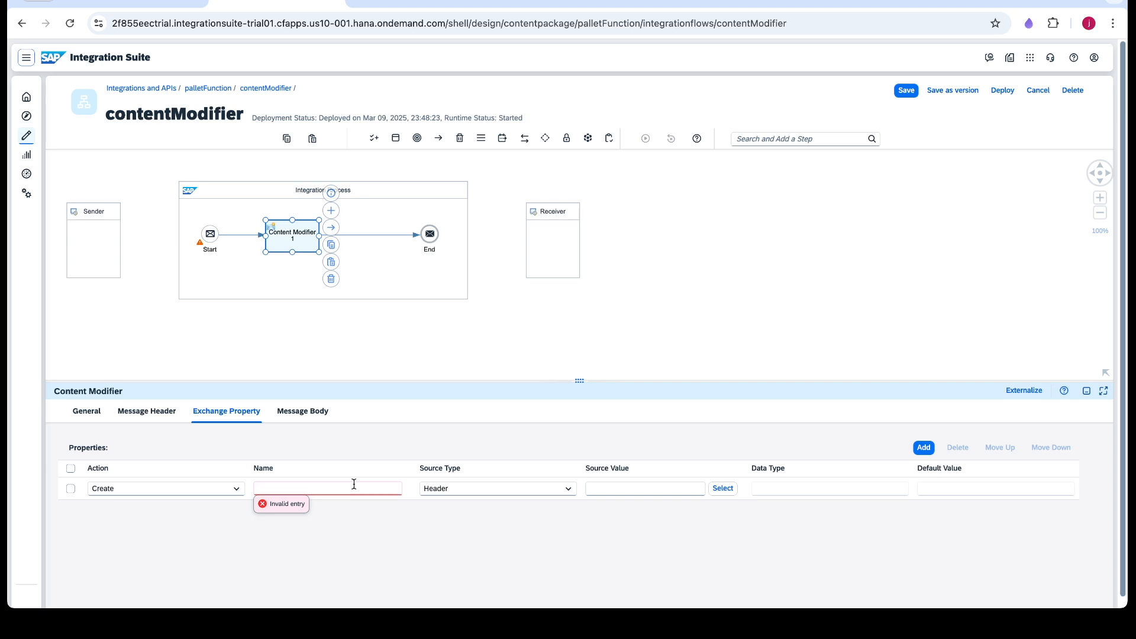
type("headerV1")
left_click(606, 488)
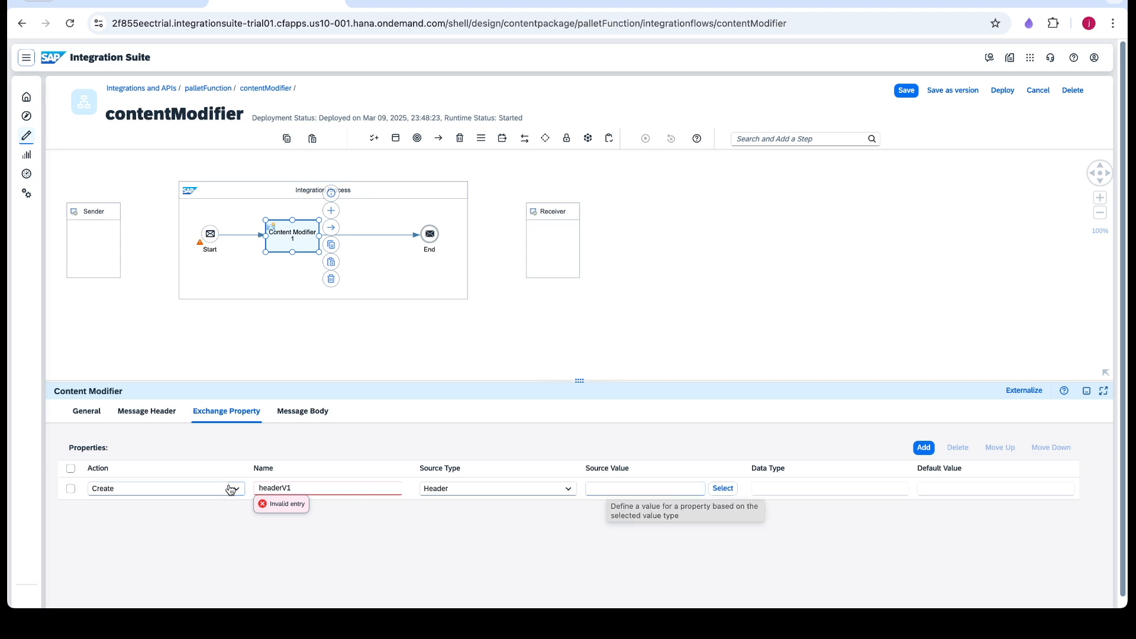
Rename the headerV1 exchange property as conent-type and set its source value to conent.
left_click(351, 496)
key("BackSpace")
key("BackSpace")
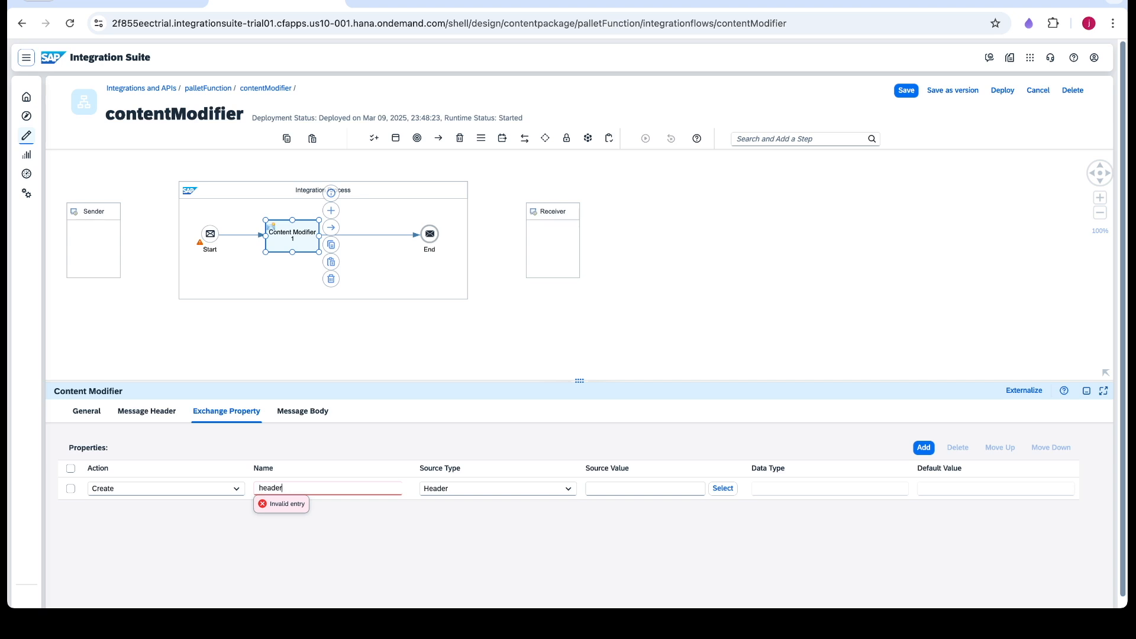
key("BackSpace")
key("BackSpace")
key("BackSpace")
key("BackSpace")
key("BackSpace")
type("name")
key("BackSpace")
key("BackSpace")
key("BackSpace")
type("cone")
key("BackSpace")
type("ent-type")
left_click(598, 489)
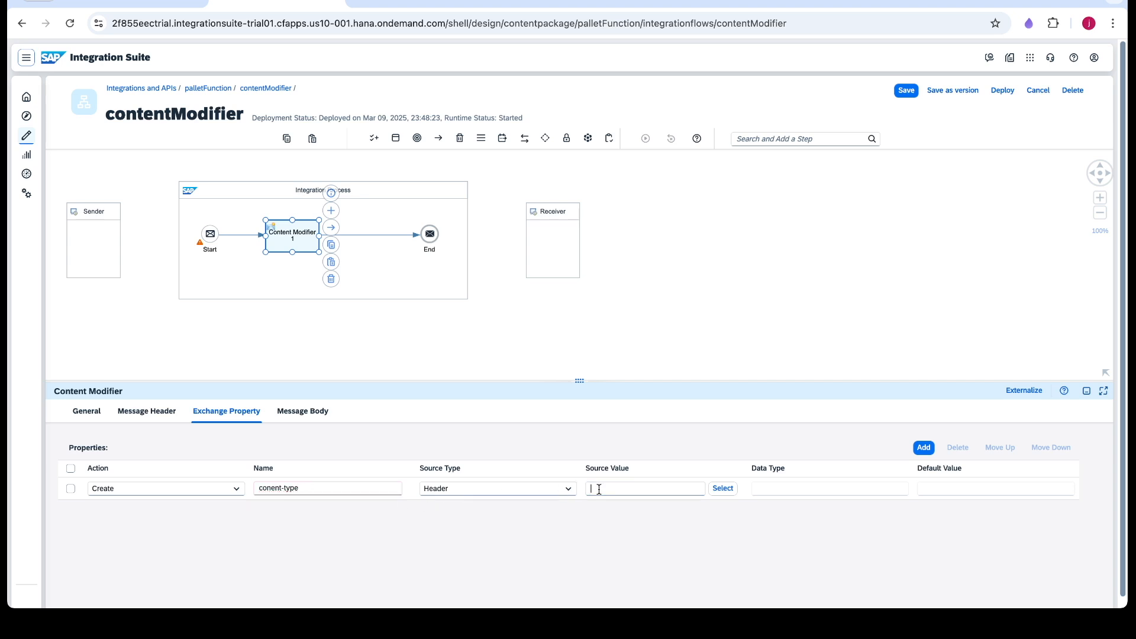
type("conent")
Add an exchange property named localVarProperty with source type Local Variable and source value localVar.
left_click(924, 448)
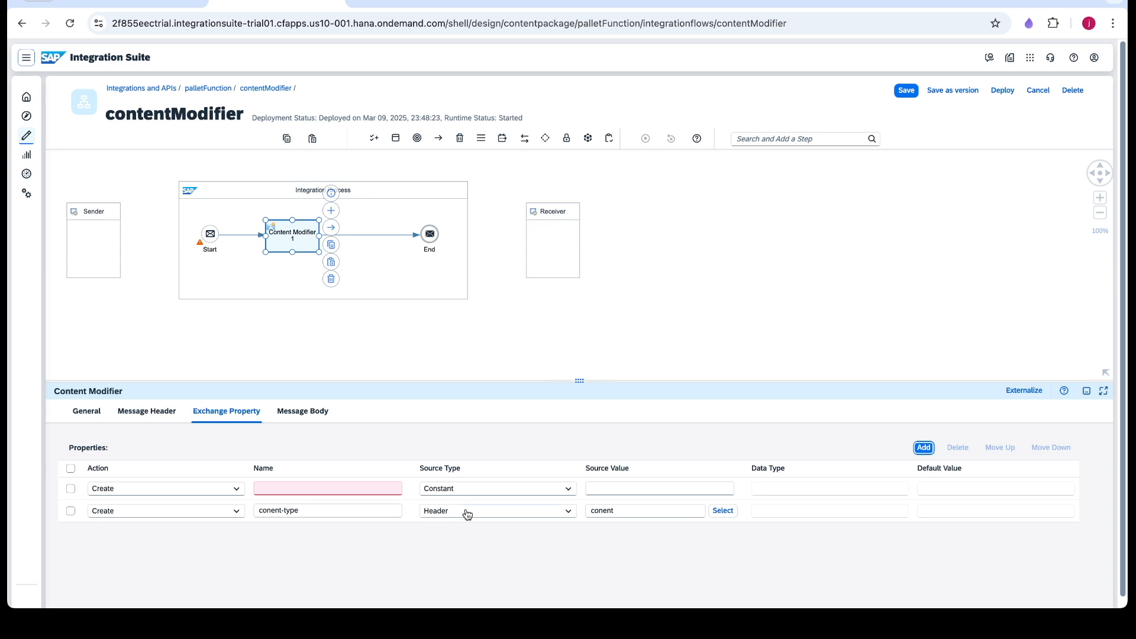
left_click(486, 496)
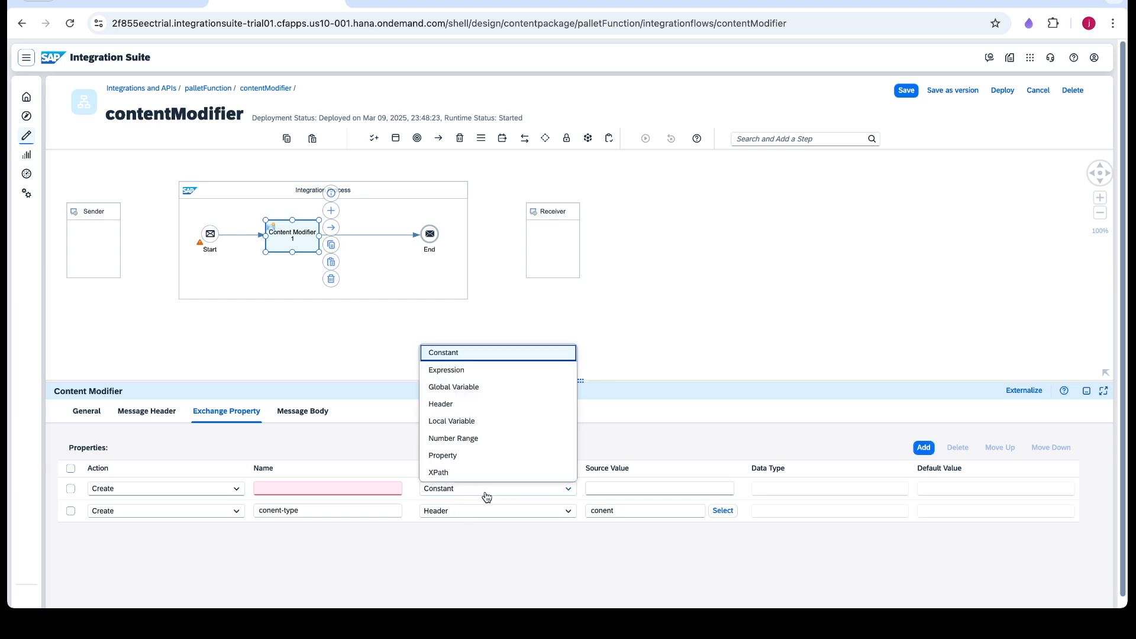
left_click(481, 421)
left_click(299, 488)
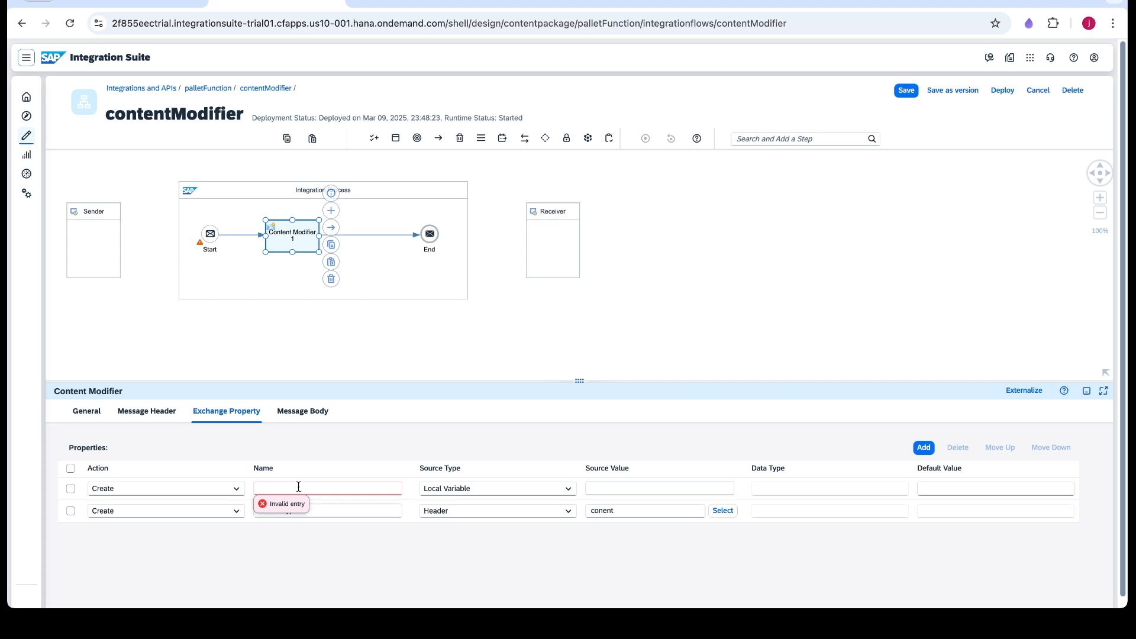
type("local")
type("VarProperty")
left_click(604, 488)
type("local")
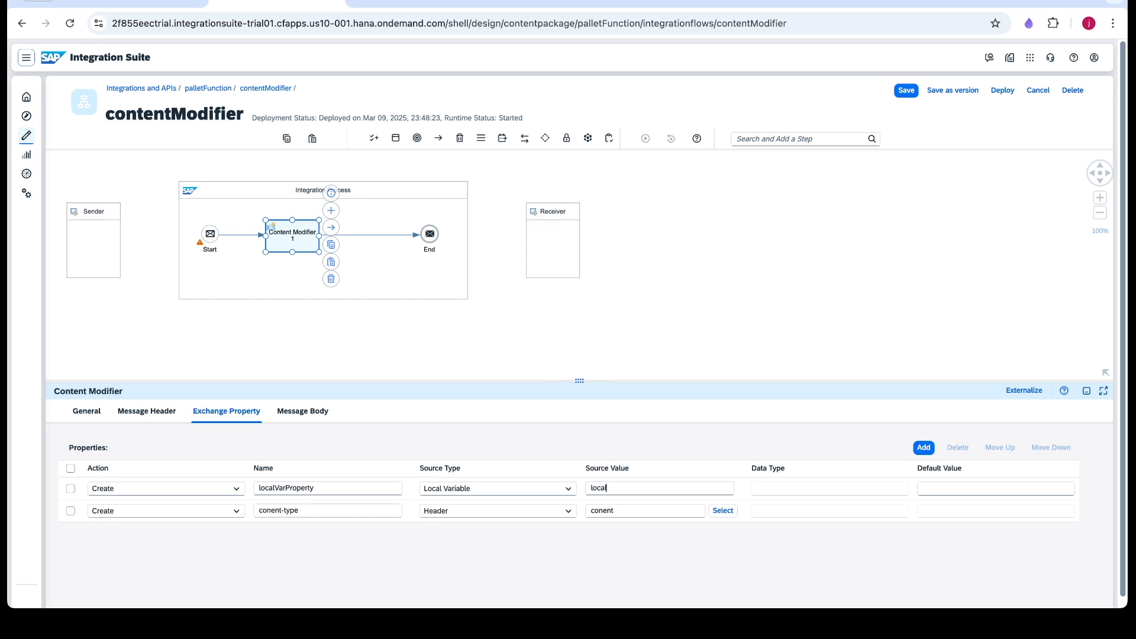
type("Var")
Add an exchange property named incomeProperty with source type Property and source value propertyV1.
left_click(922, 448)
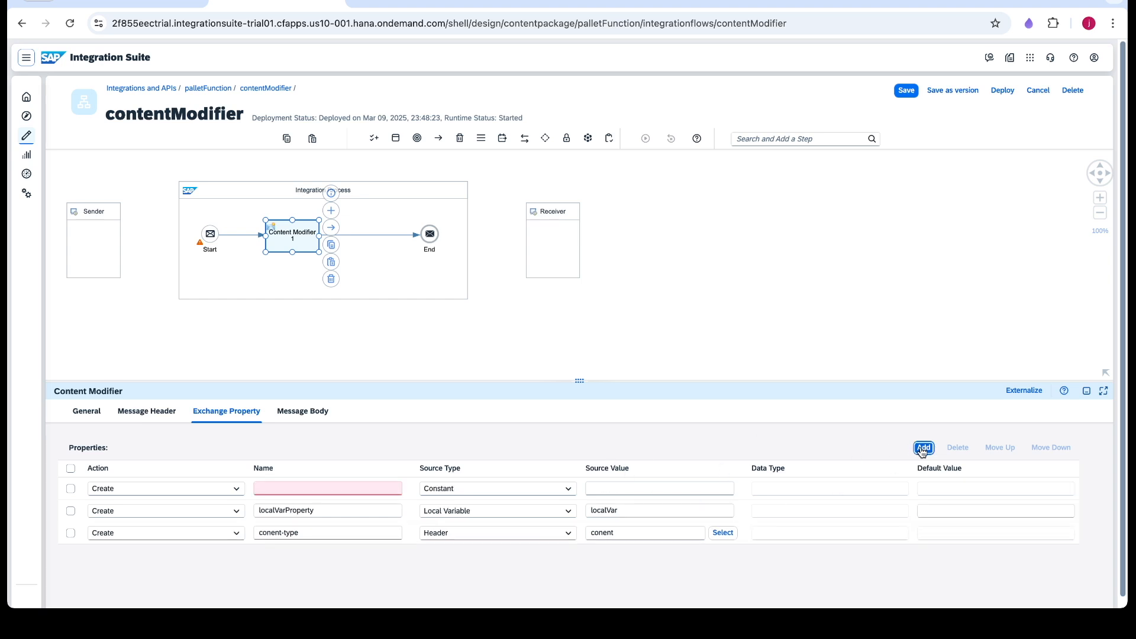
left_click(508, 493)
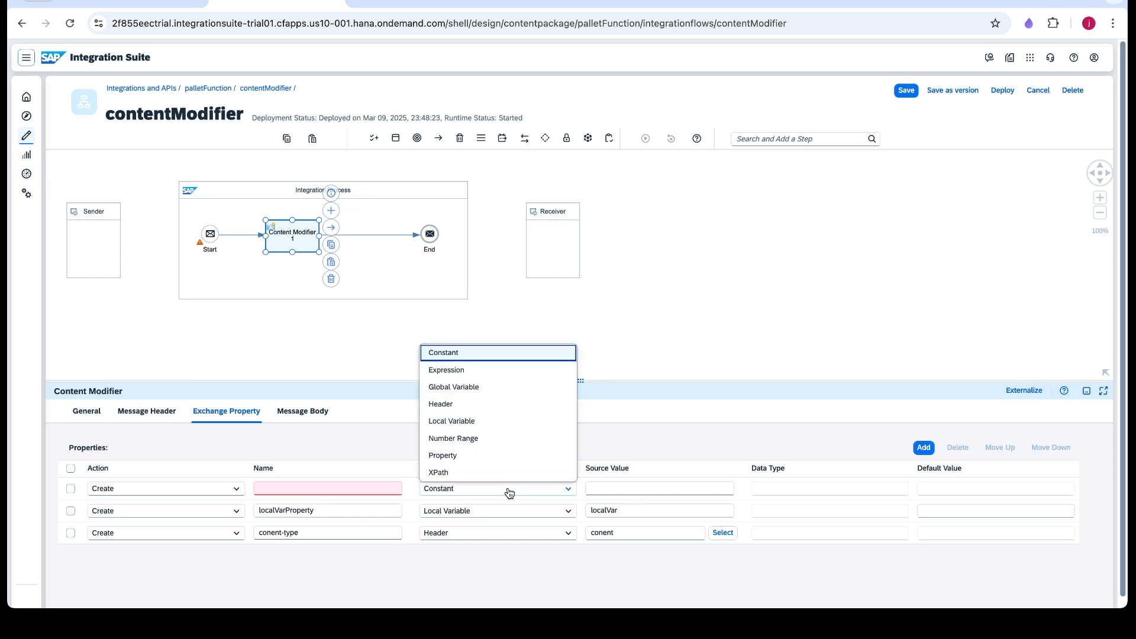
left_click(486, 455)
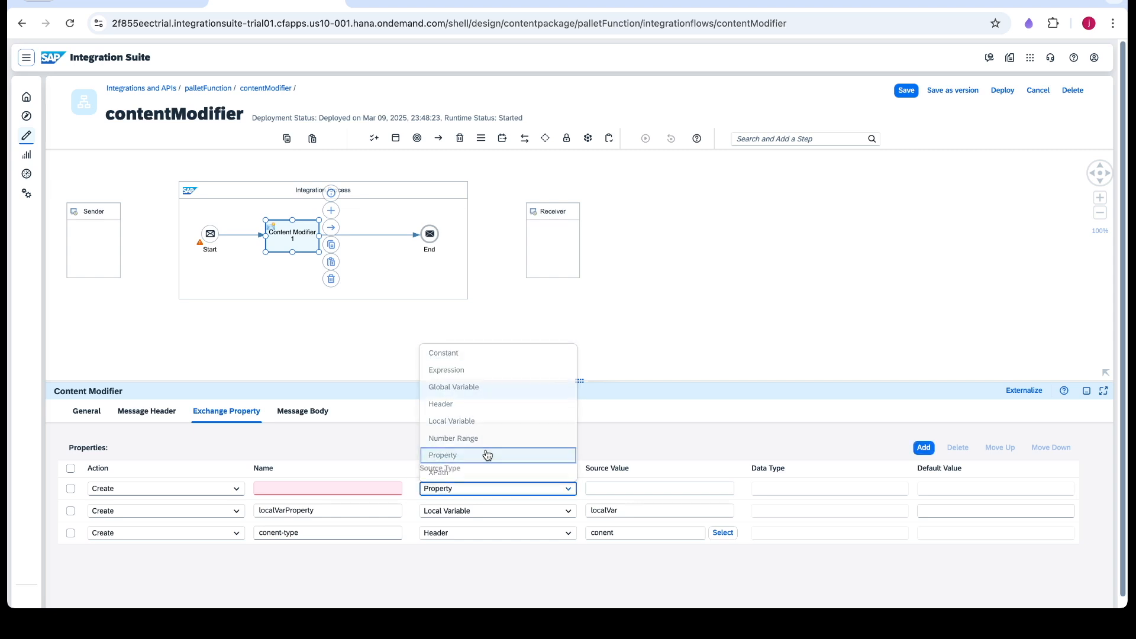
left_click(300, 491)
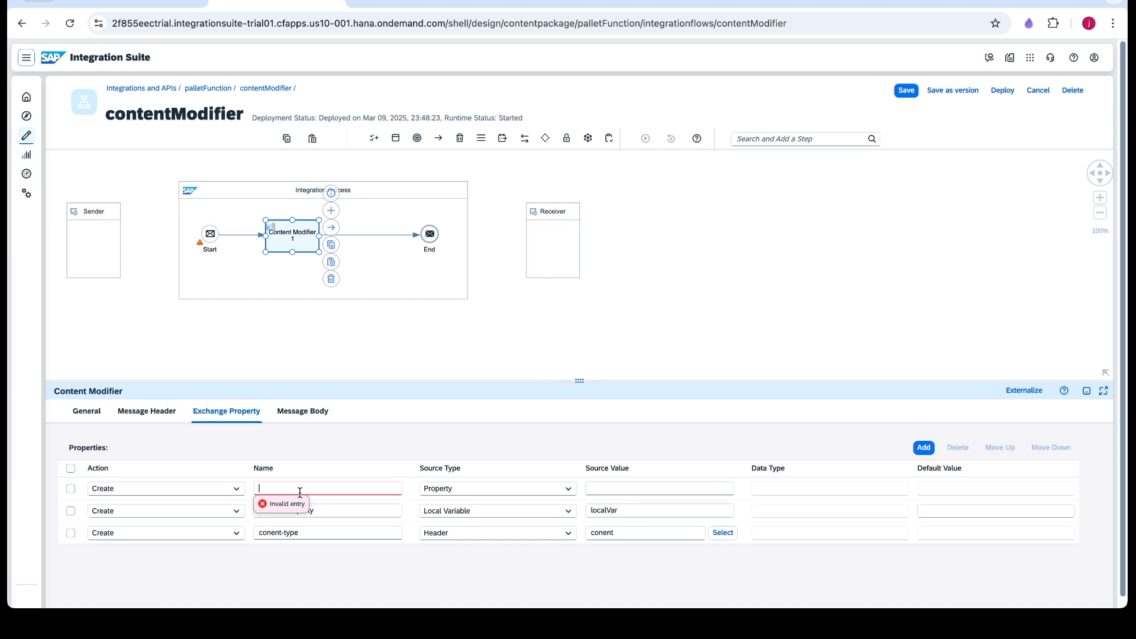
type("p")
type("ncom")
type("e")
type("Property")
left_click(612, 493)
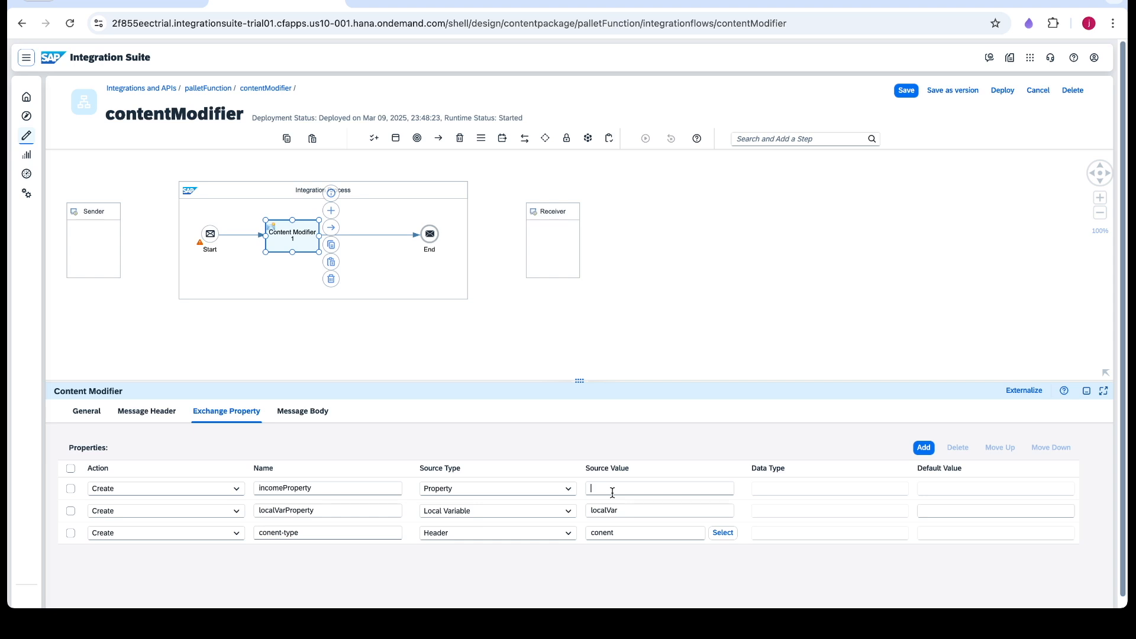
type("in")
key("BackSpace")
type("propertyV1")
Add an exchange property with source type XPath and enter //name as its name.
left_click(923, 448)
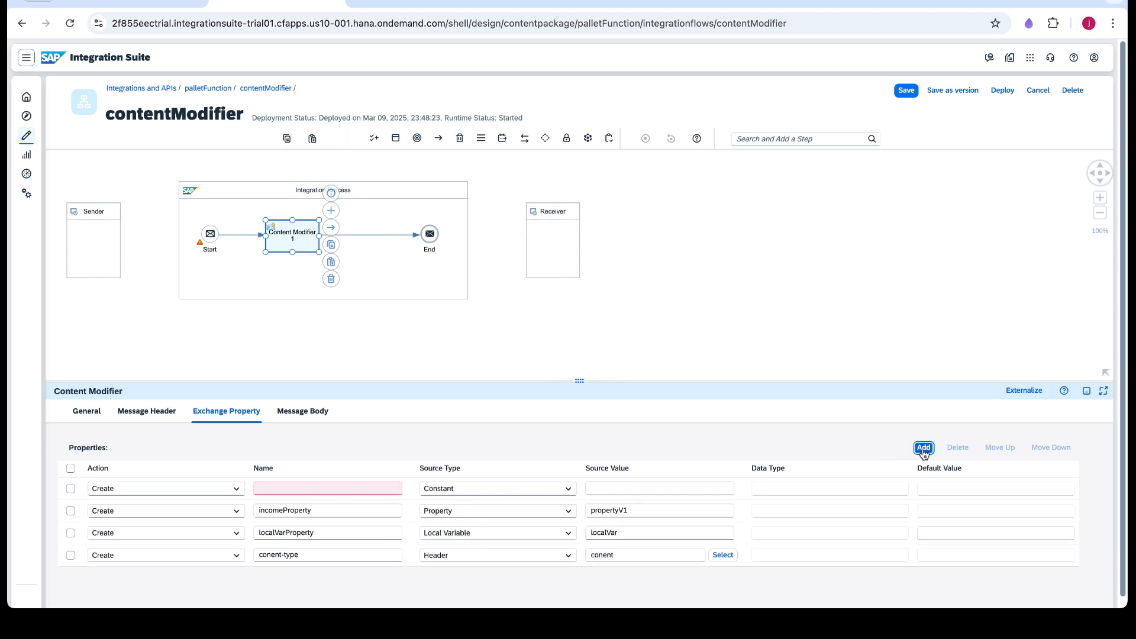
left_click(458, 493)
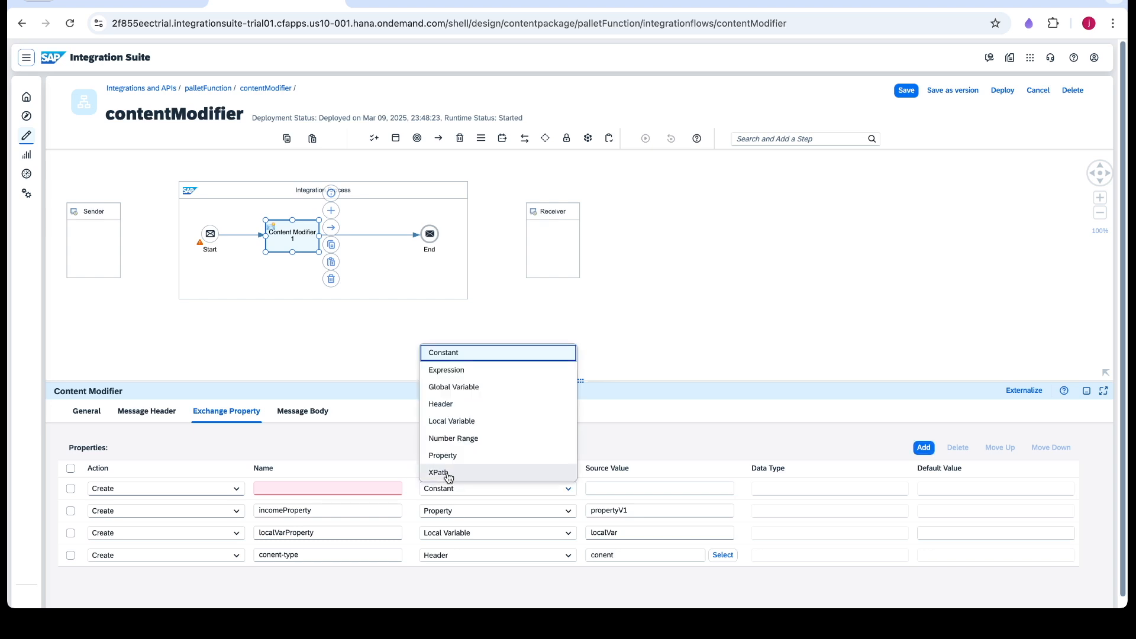
left_click(448, 473)
left_click(330, 490)
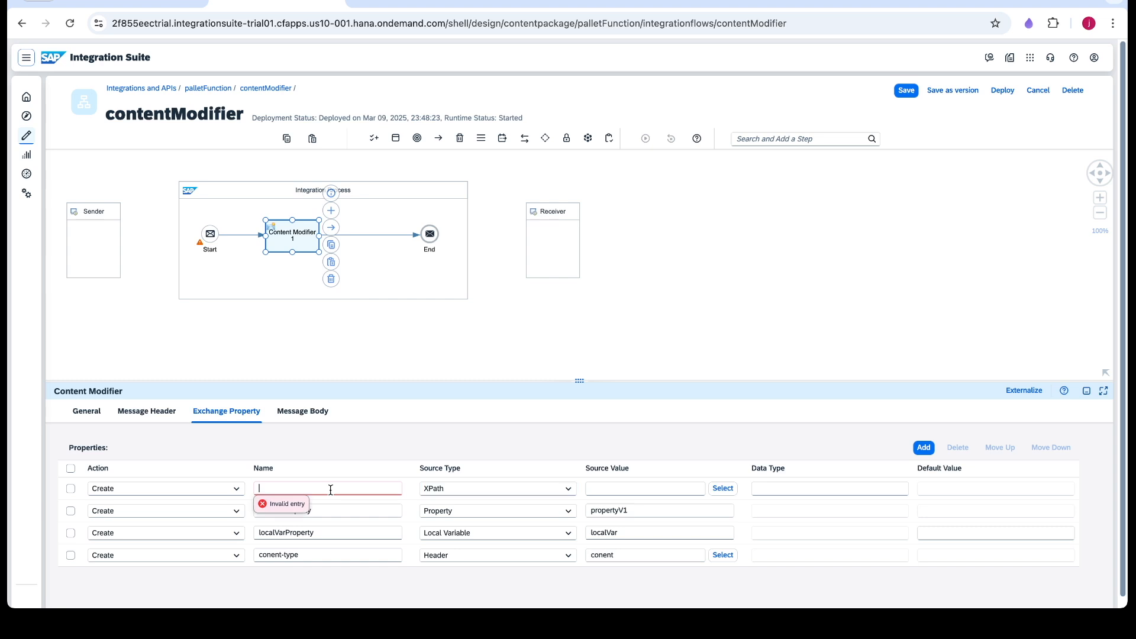
type("//name")
Correct the XPath property's name to name.
left_click(605, 488)
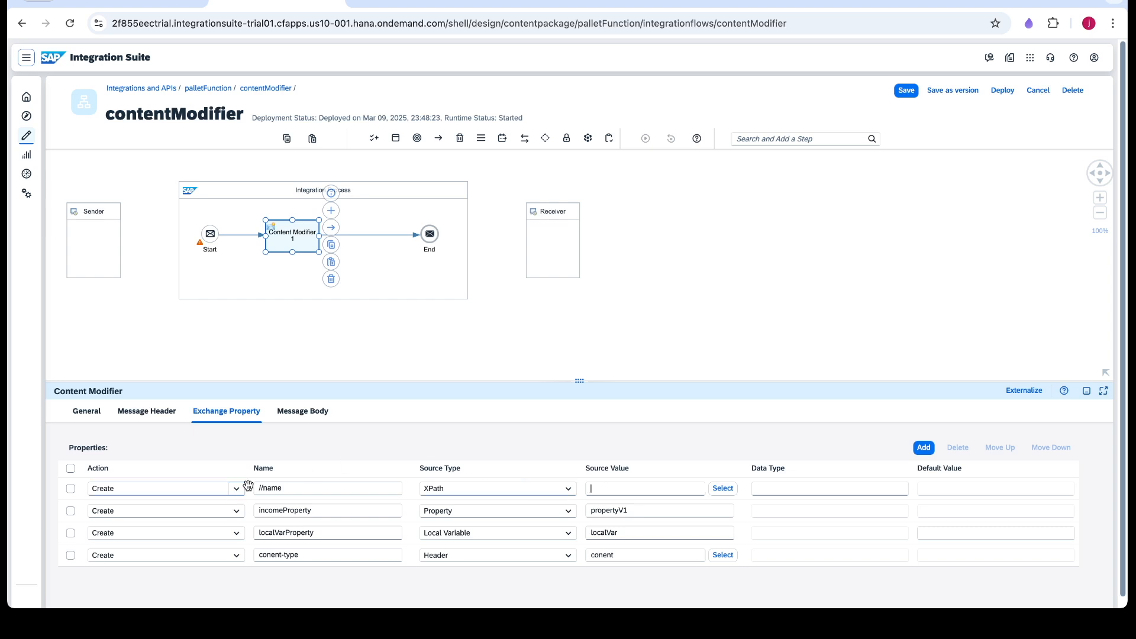
left_click(265, 488)
key("BackSpace")
key("BackSpace")
key("BackSpace")
type("n")
Set the name property's source value to //name and its data type to java.lang.String.
left_click(602, 484)
type("//name")
type("java")
type(".lang")
type(".Str")
type("ing")
Set the Content Modifier's message body type to Expression.
left_click(161, 420)
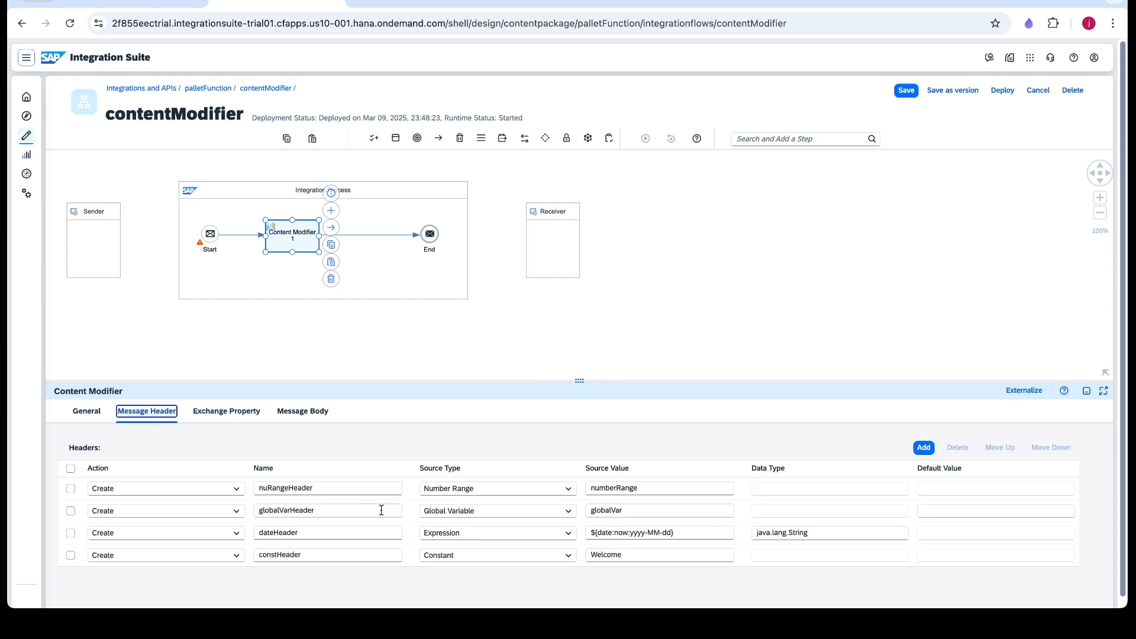
left_click(299, 419)
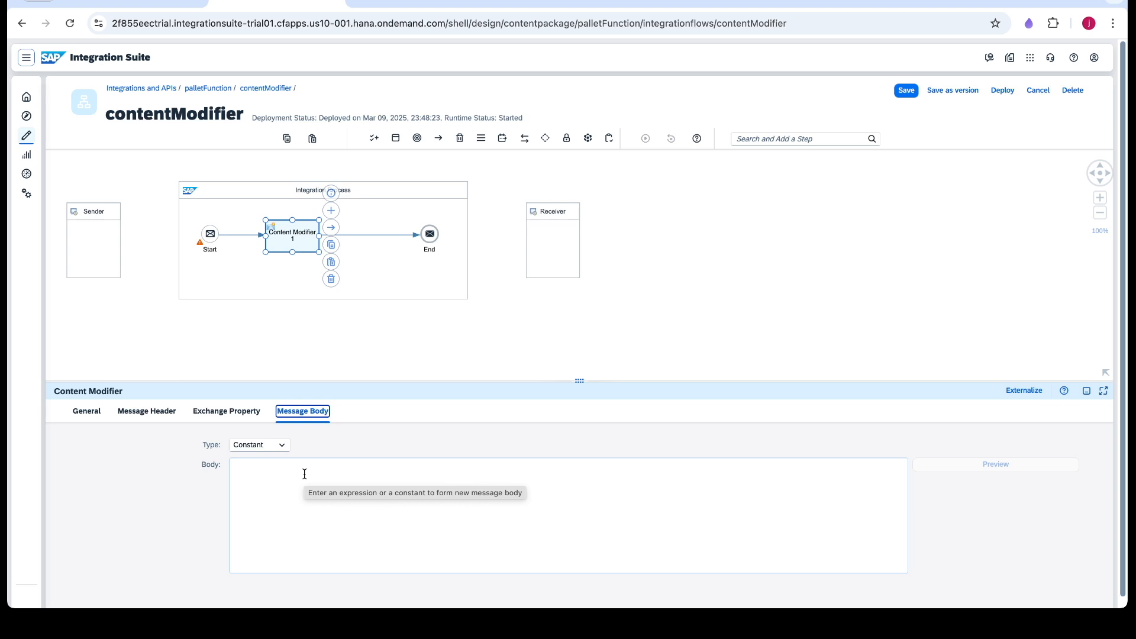
left_click(282, 448)
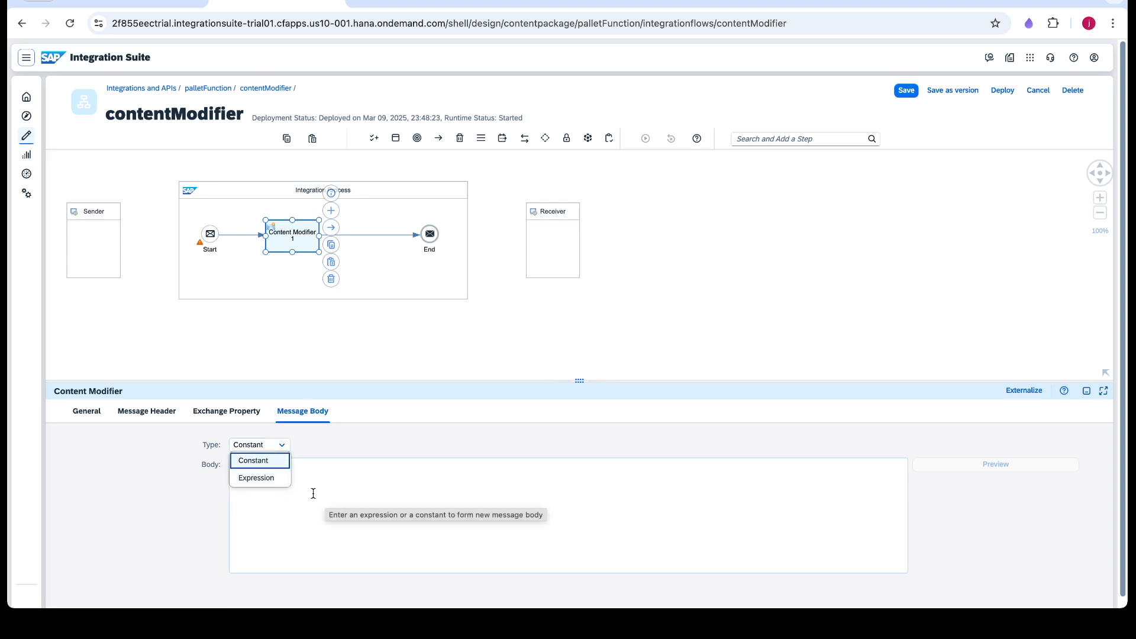
left_click(256, 478)
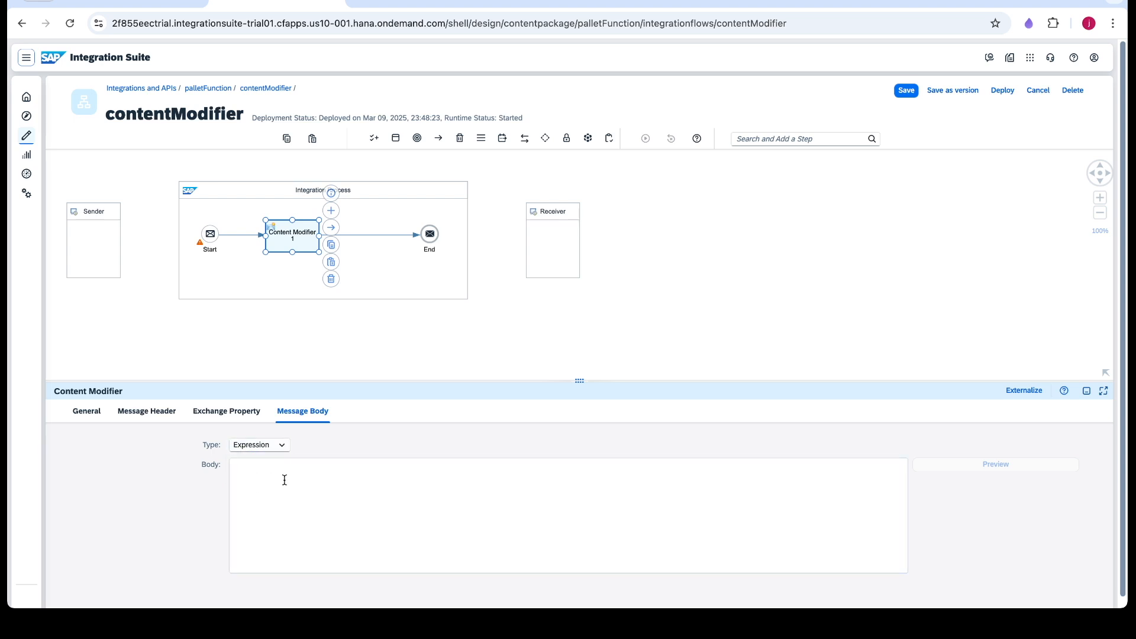
Start the message body with a ${header.} expression, using commas as a placeholder for the header name.
left_click(146, 411)
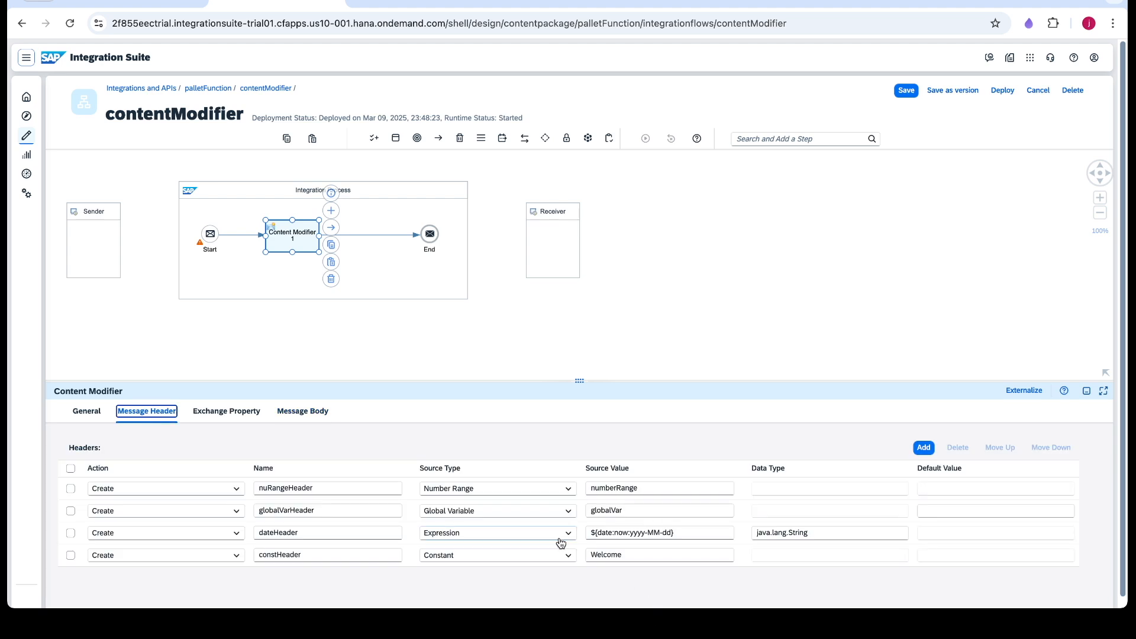
left_click(235, 410)
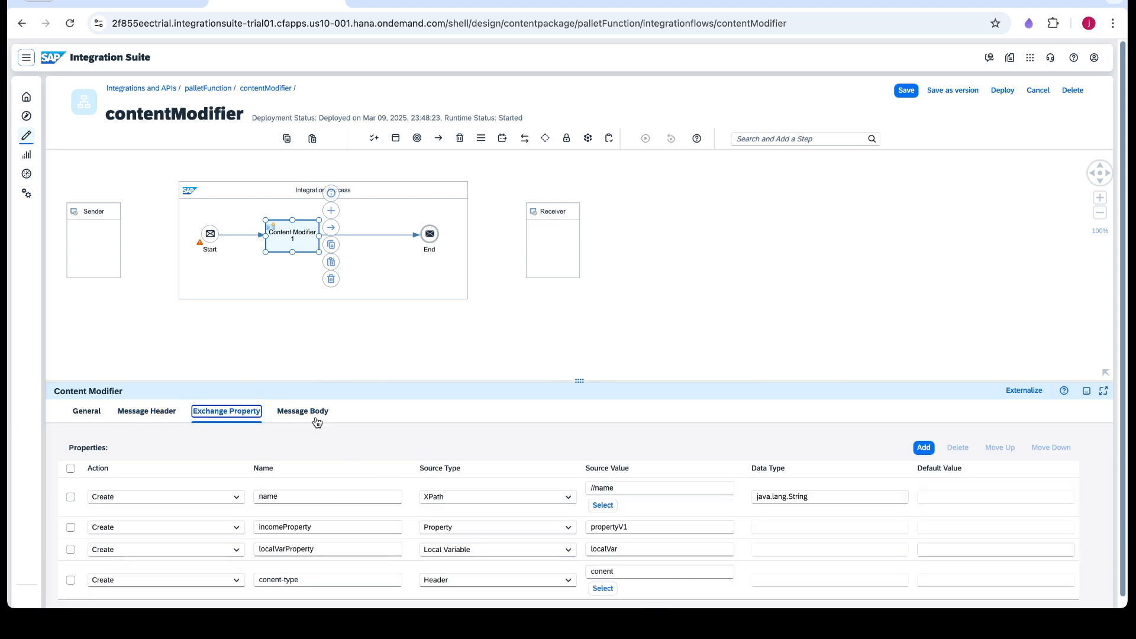
left_click(306, 417)
left_click(280, 472)
type("$")
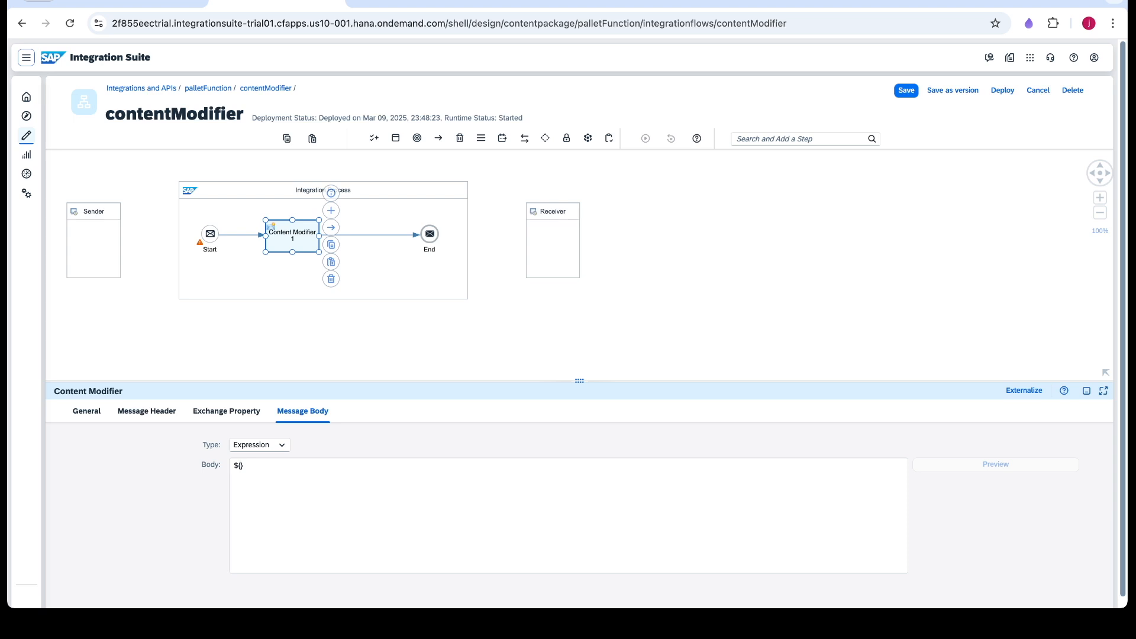
type("{header.")
type("...")
key("BackSpace")
key("BackSpace")
type(",,,,,,")
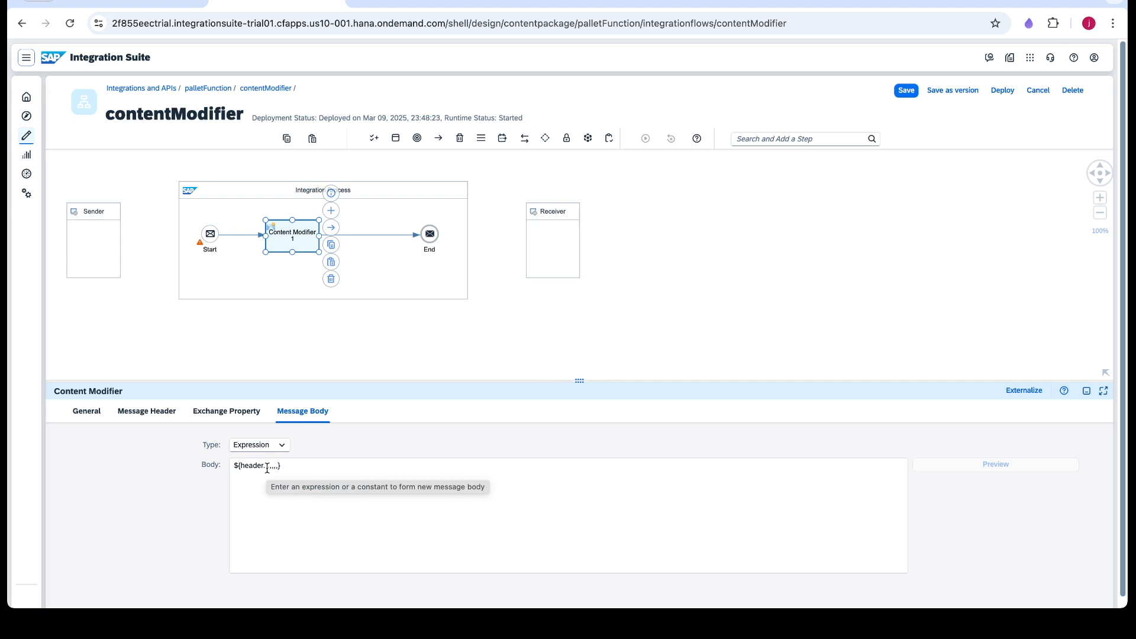
Replace the placeholder with the copied header name constHeader and add the word "to" after the expression.
left_click(164, 414)
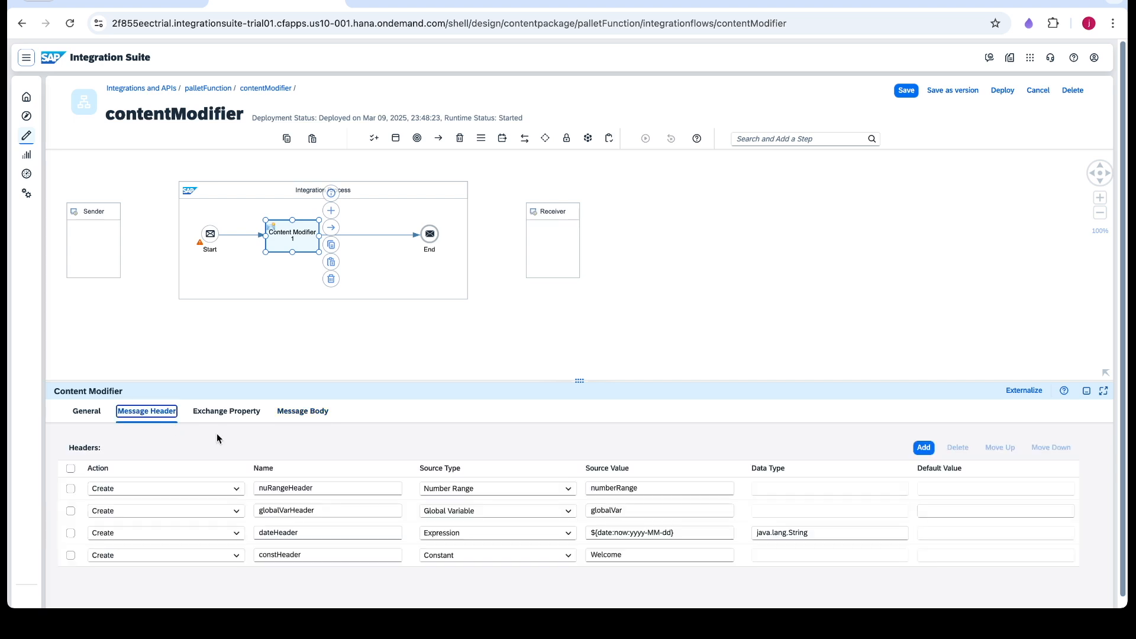
left_click(323, 489)
left_click_drag(309, 556, 257, 554)
key("super+c")
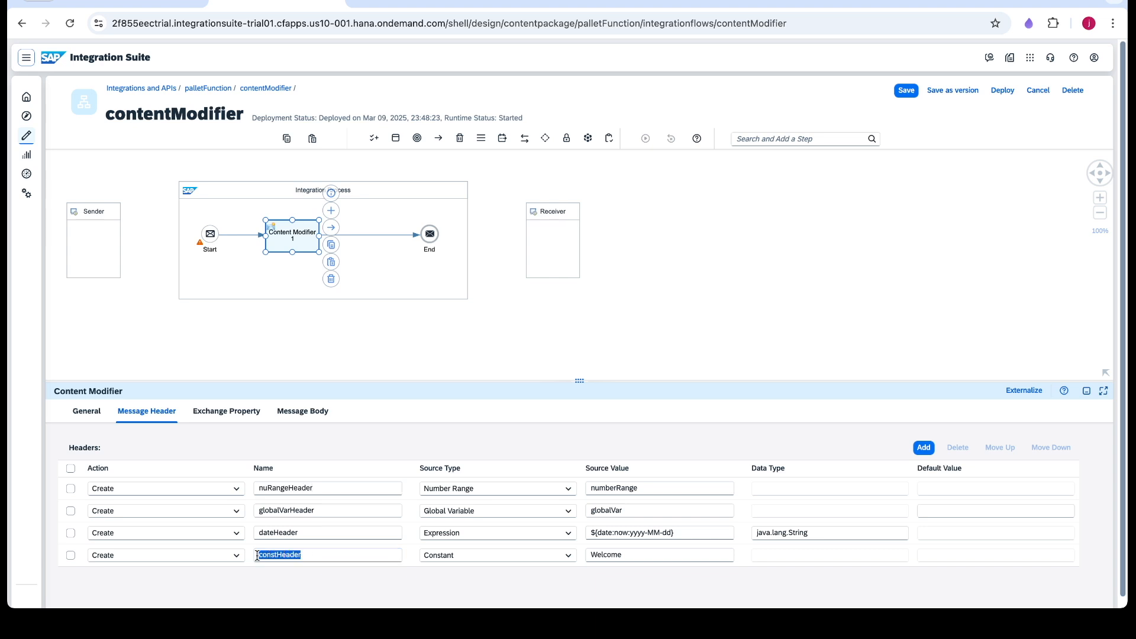
left_click(302, 411)
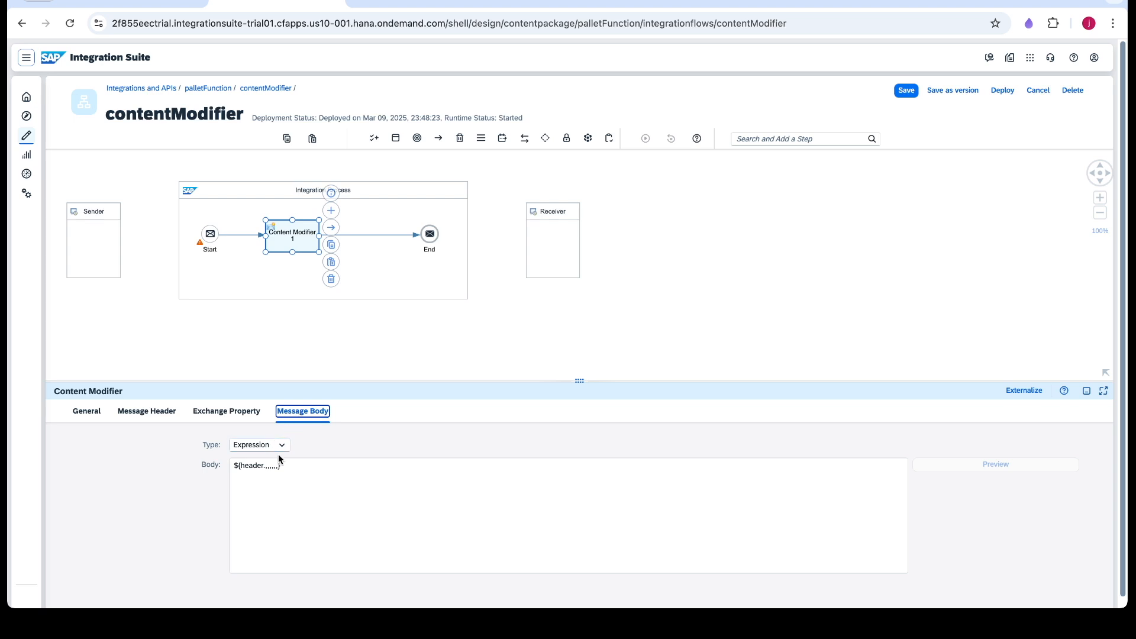
left_click_drag(268, 468, 277, 468)
key("BackSpace")
key("super+v")
type("to")
Append ${property.incomeProperty} to the message body after the word "to".
left_click(157, 414)
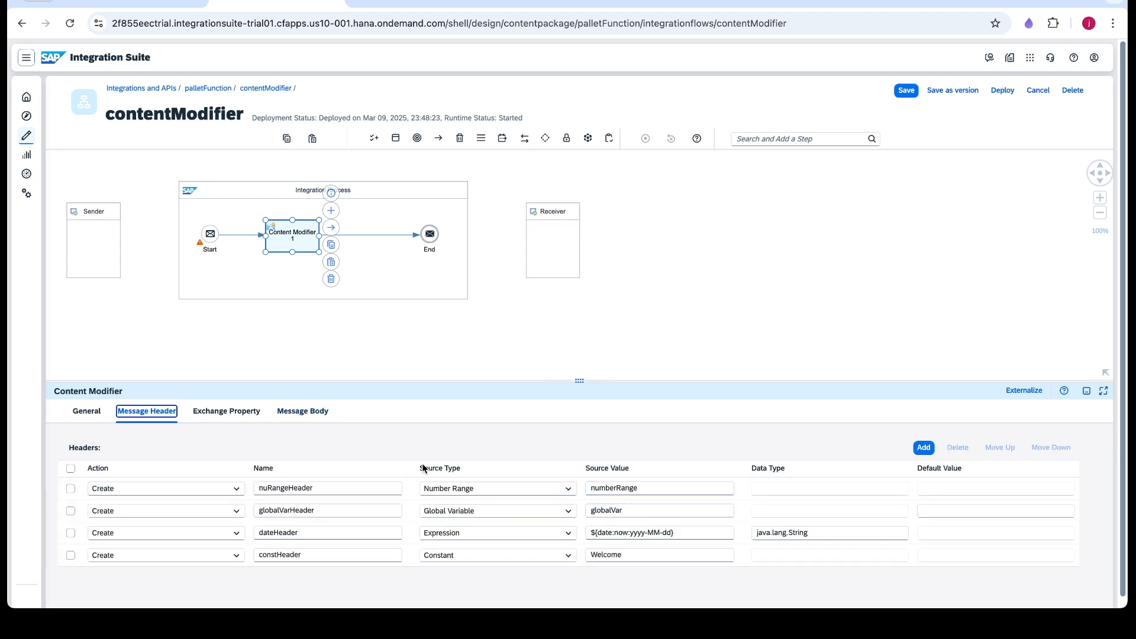
left_click(251, 412)
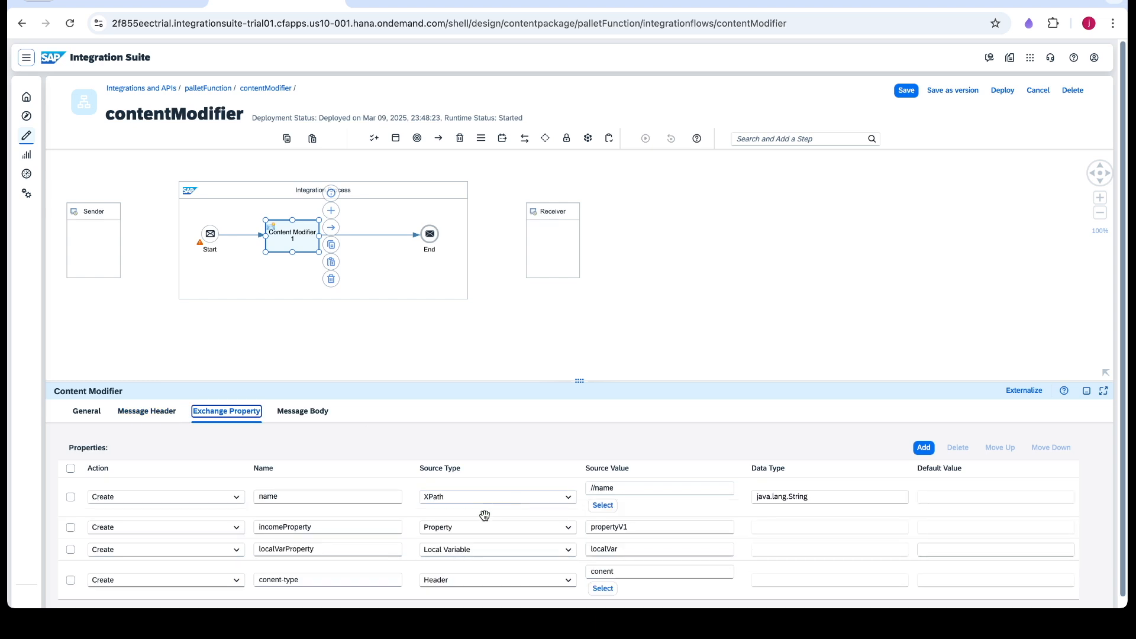
left_click(320, 527)
left_click_drag(320, 527, 256, 527)
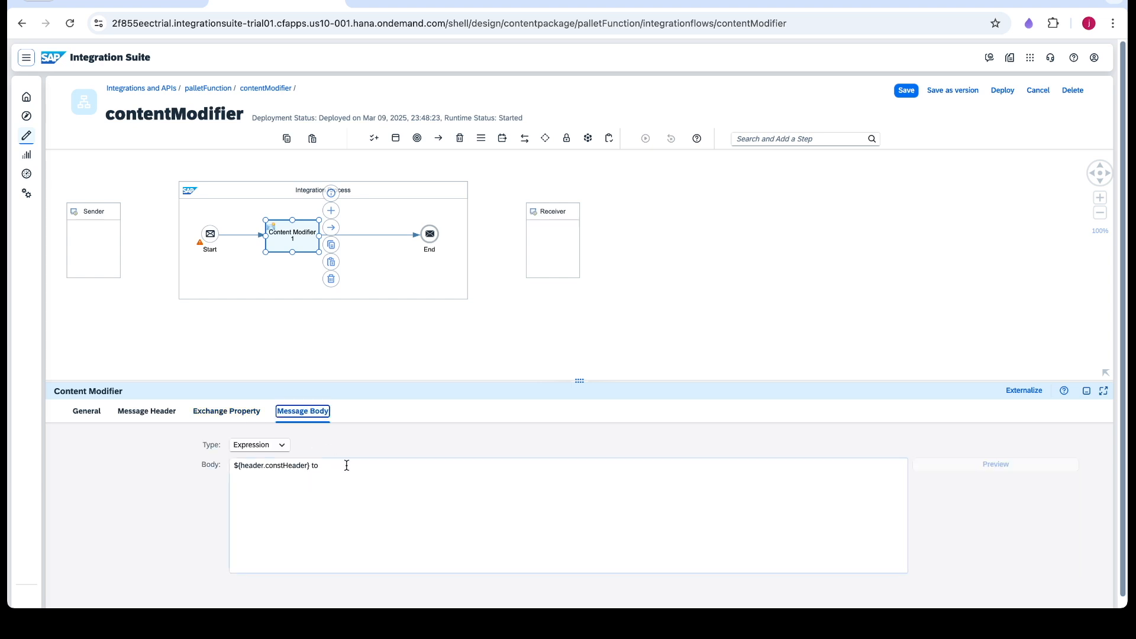
left_click(346, 466)
type("${}proprty")
key("BackSpace")
key("BackSpace")
key("BackSpace")
type("erty.incomeProperty")
Append an incomplete ${property.} expression to the end of the message body.
left_click(208, 419)
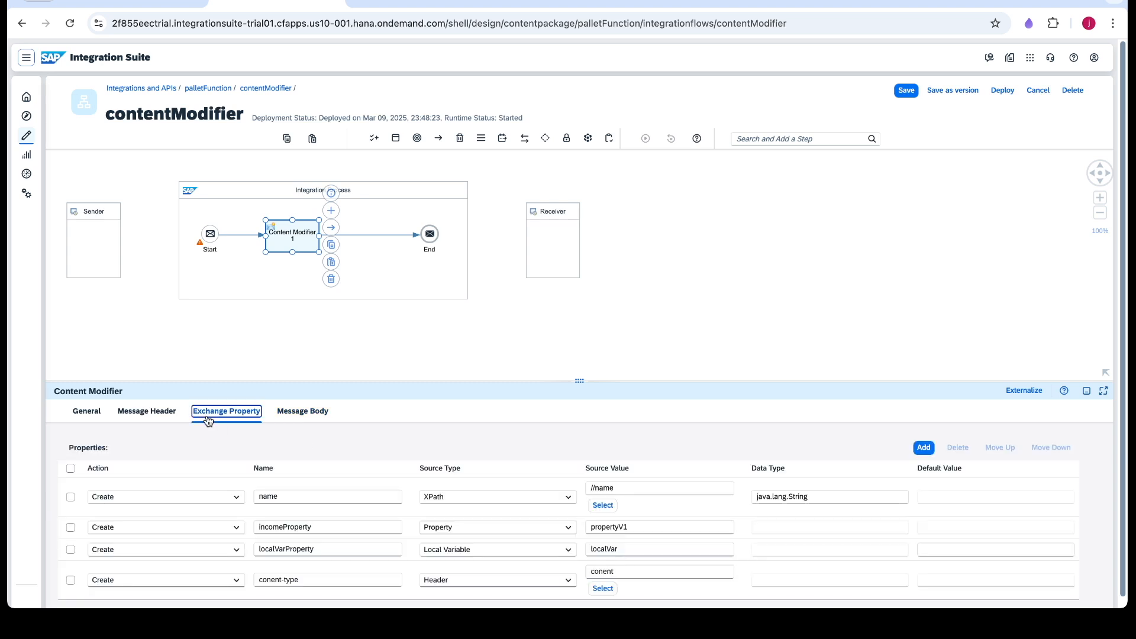
left_click(311, 417)
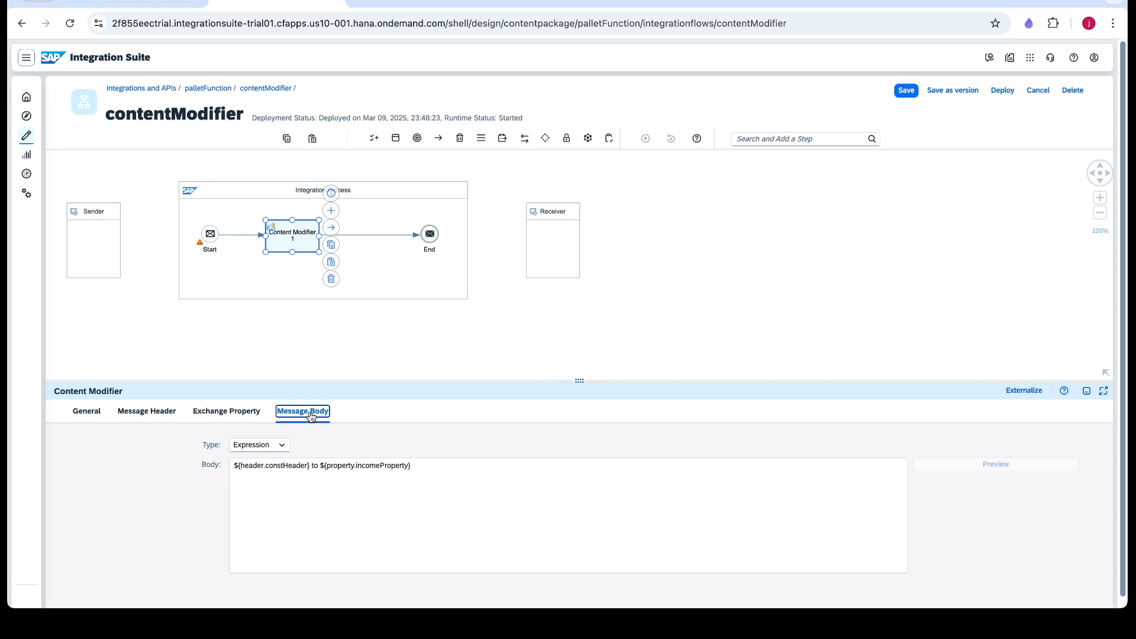
left_click(434, 465)
type("tra")
key("BackSpace")
type("${property.")
Shorten the name of the Header-type exchange property to conent.
left_click(153, 417)
left_click(239, 412)
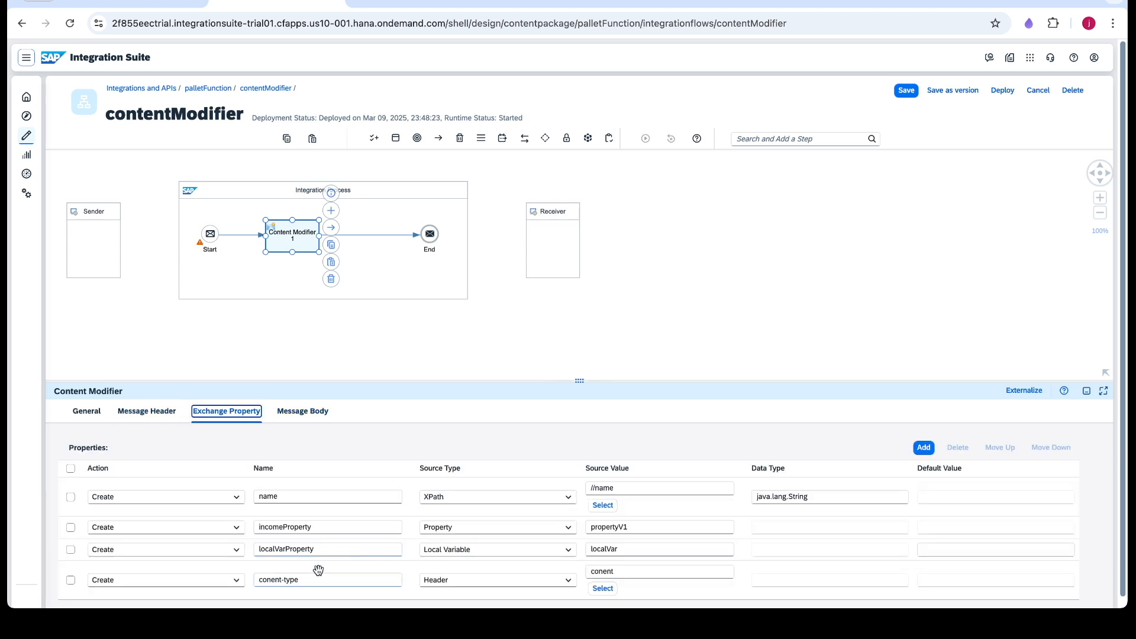
left_click_drag(310, 580, 261, 581)
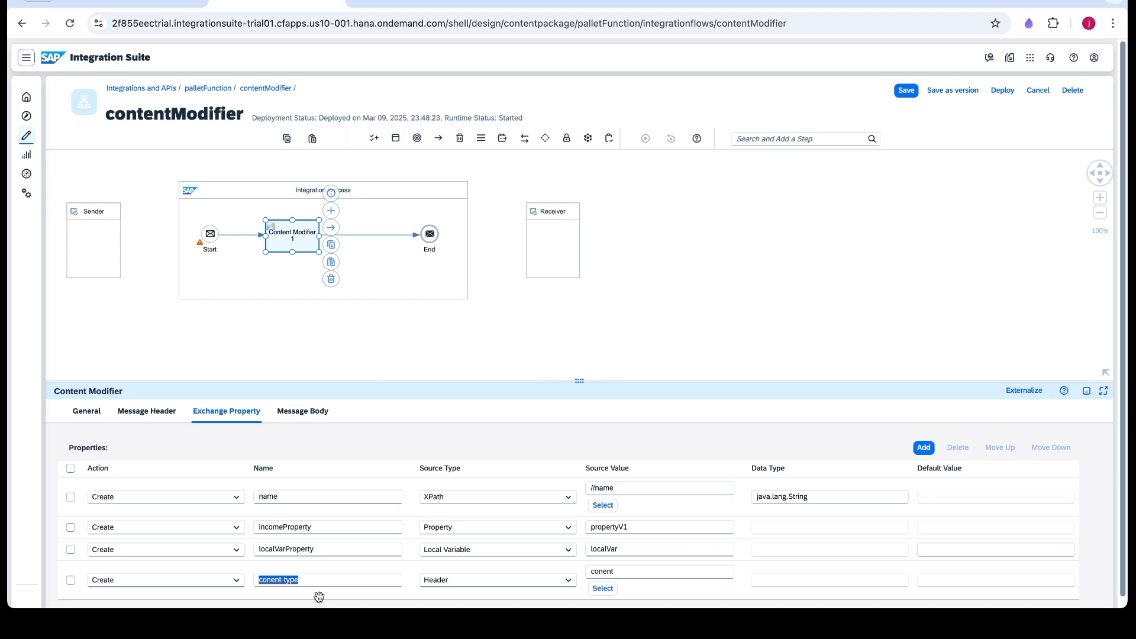
left_click(306, 580)
key("BackSpace")
key("BackSpace")
key("BackSpace")
key("BackSpace")
Complete the last body expression as ${property.content}.
left_click(300, 411)
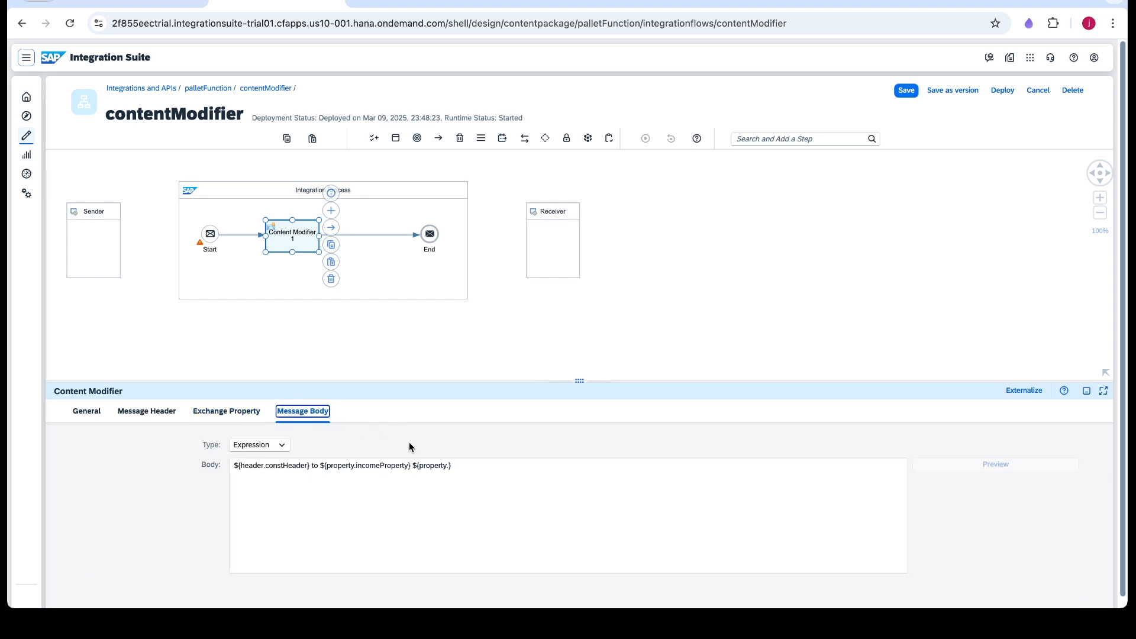
left_click(449, 465)
type("cont}")
key("BackSpace")
type("tent")
Correct both the name and the source value of the Header-type exchange property to content.
left_click(216, 411)
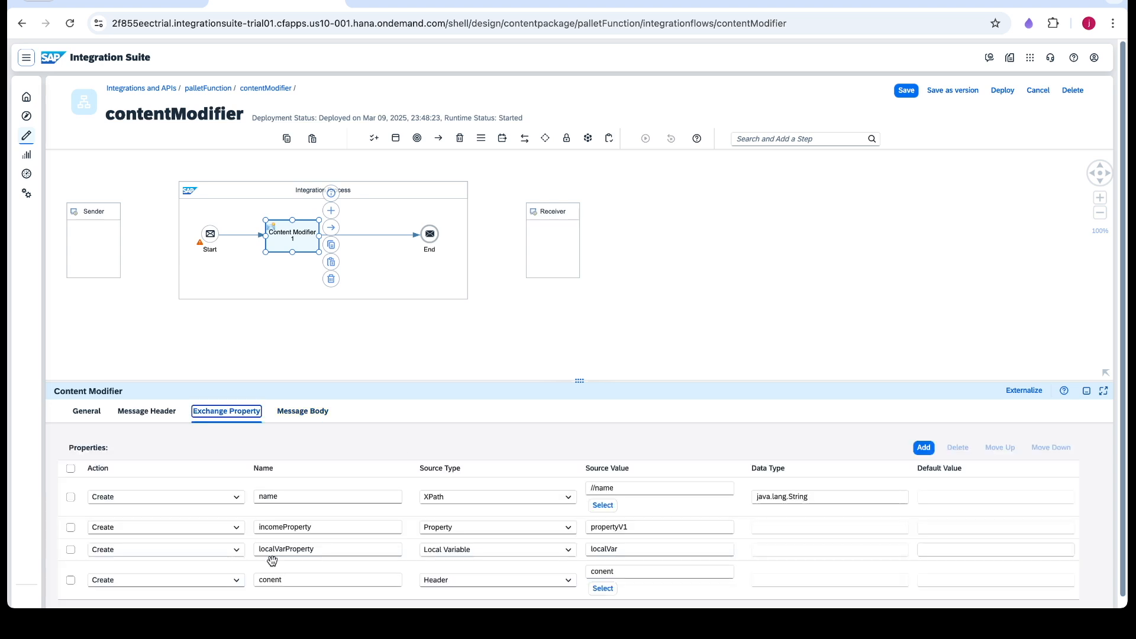
left_click(272, 579)
type("t")
left_click(604, 570)
type("t")
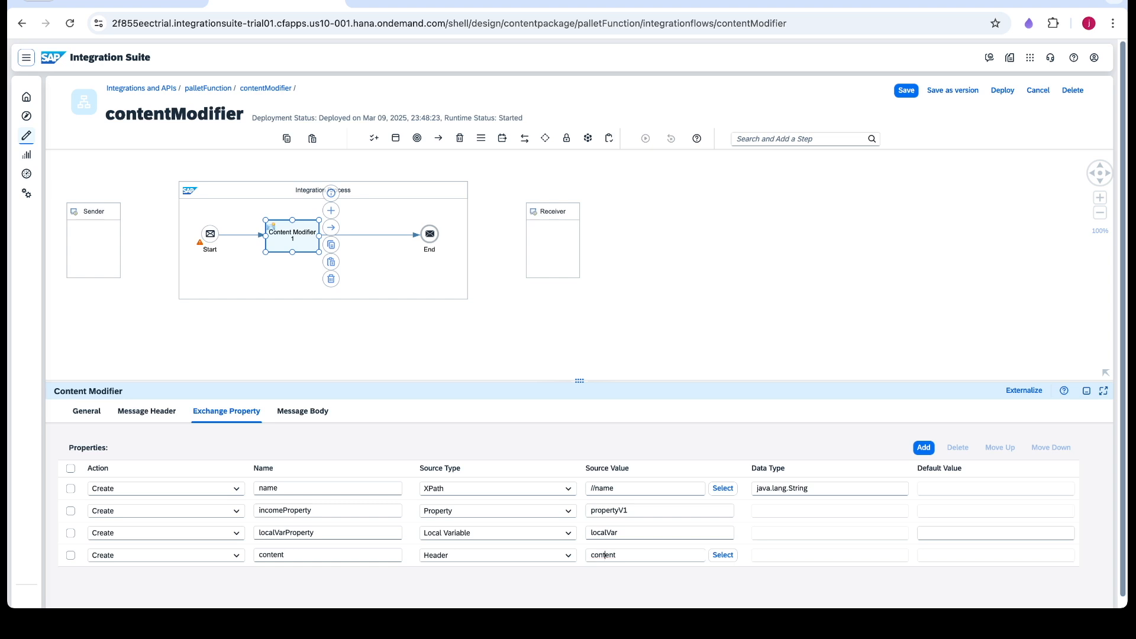
Append "from ${property.name}" to the end of the message body's first line.
left_click(292, 411)
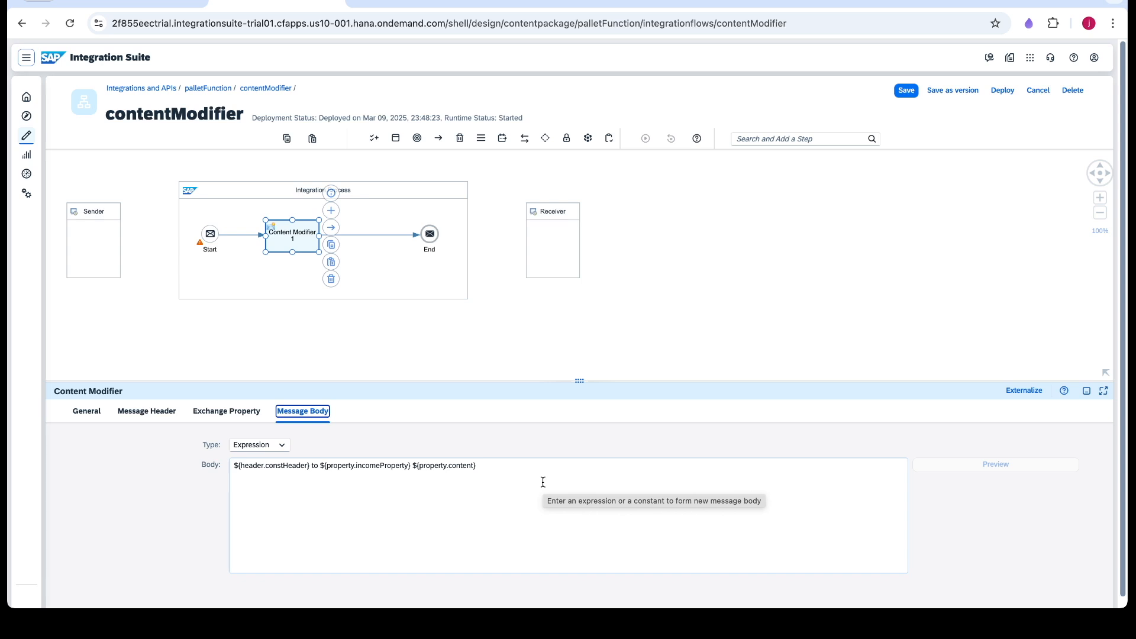
left_click(495, 469)
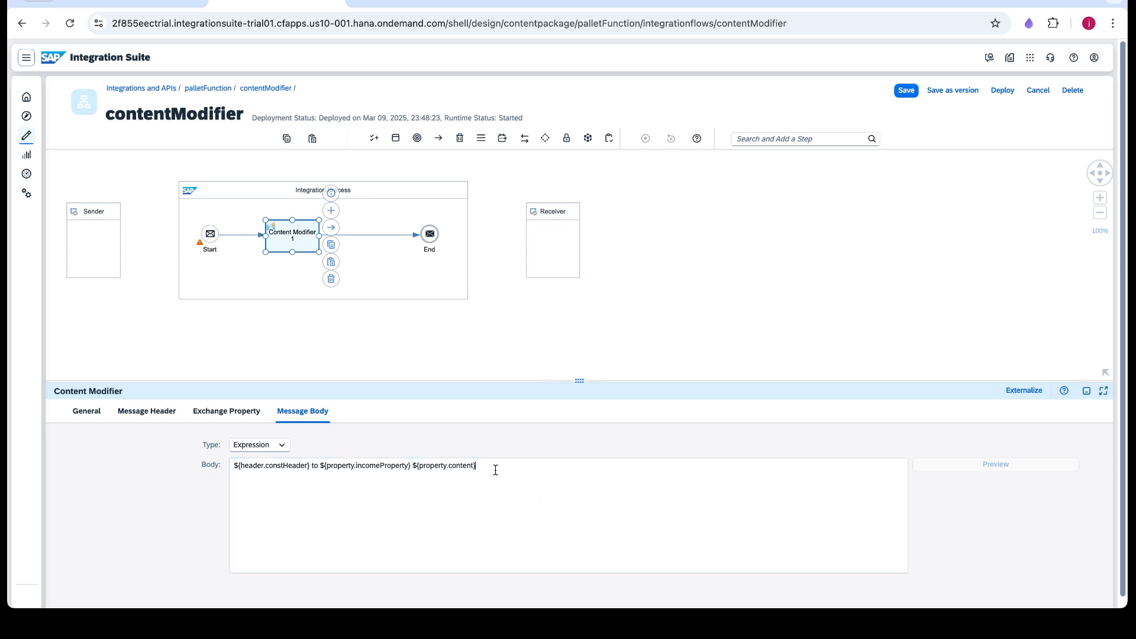
type("from")
type("${property.name")
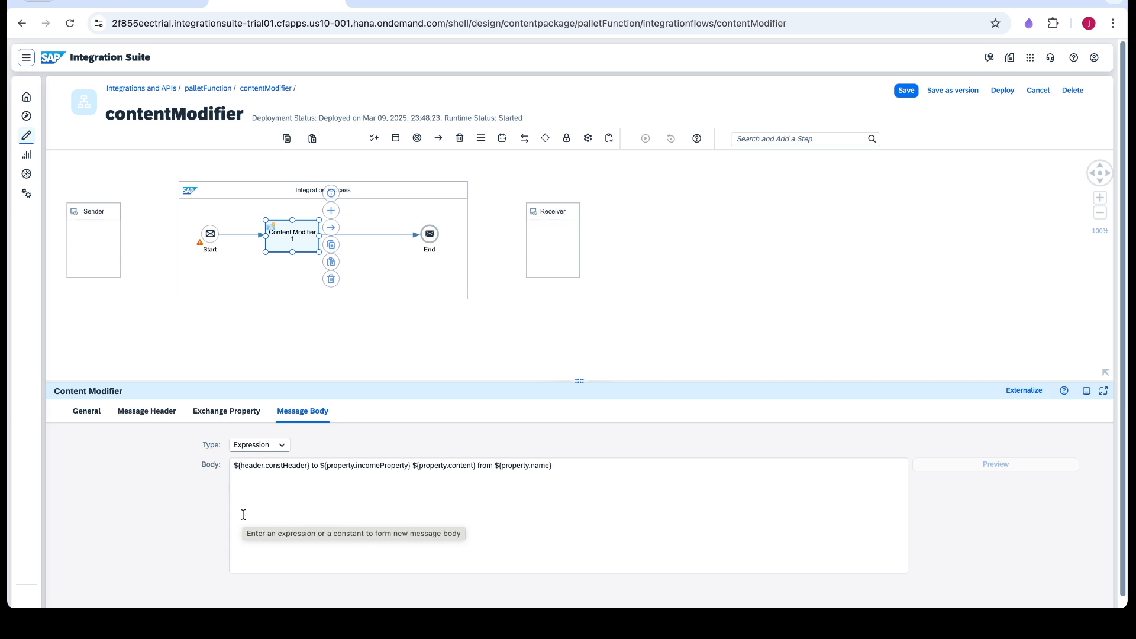
Add ${boby} to the message body below the first line, separated by an empty line.
left_click(233, 465)
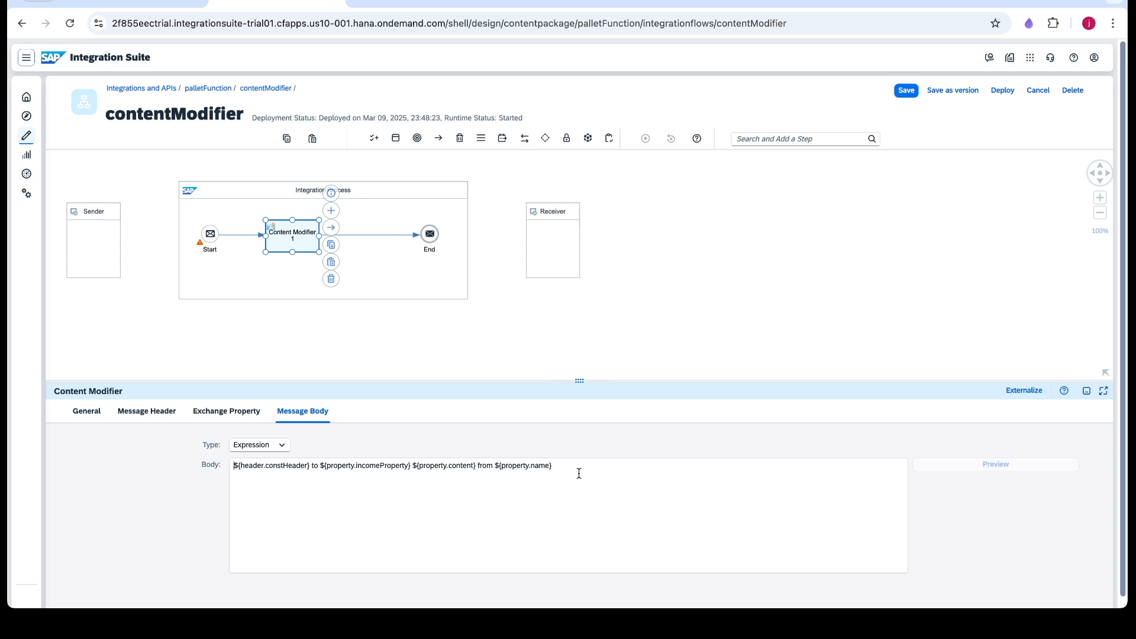
left_click(238, 486)
type("$")
type("{bod")
type("by")
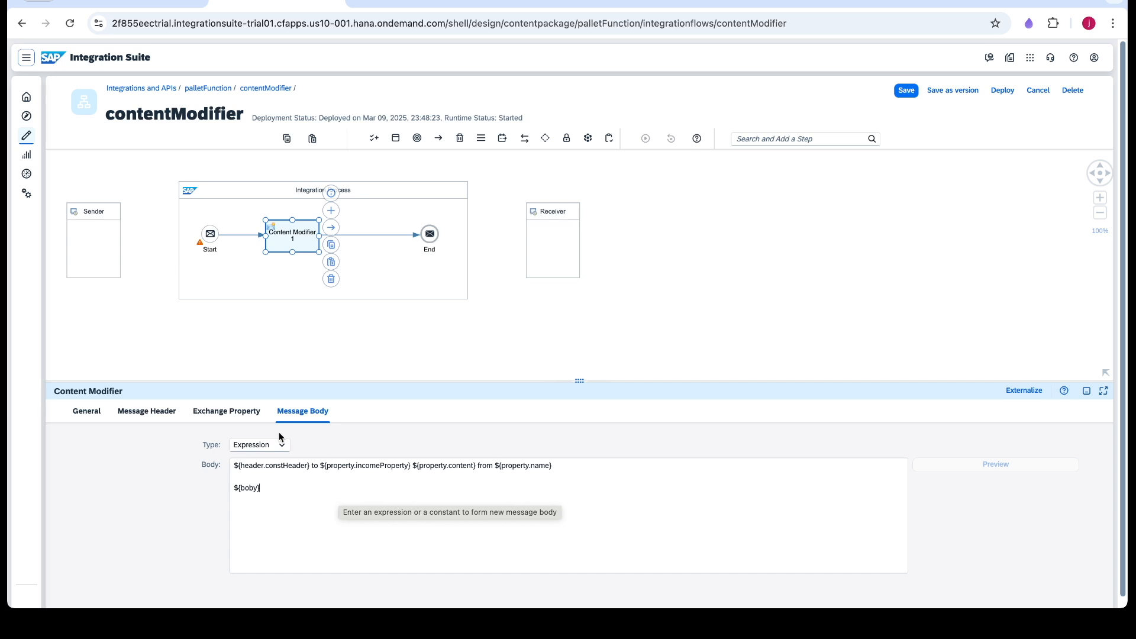
Save the contentModifier flow and deselect the Content Modifier step.
left_click(259, 417)
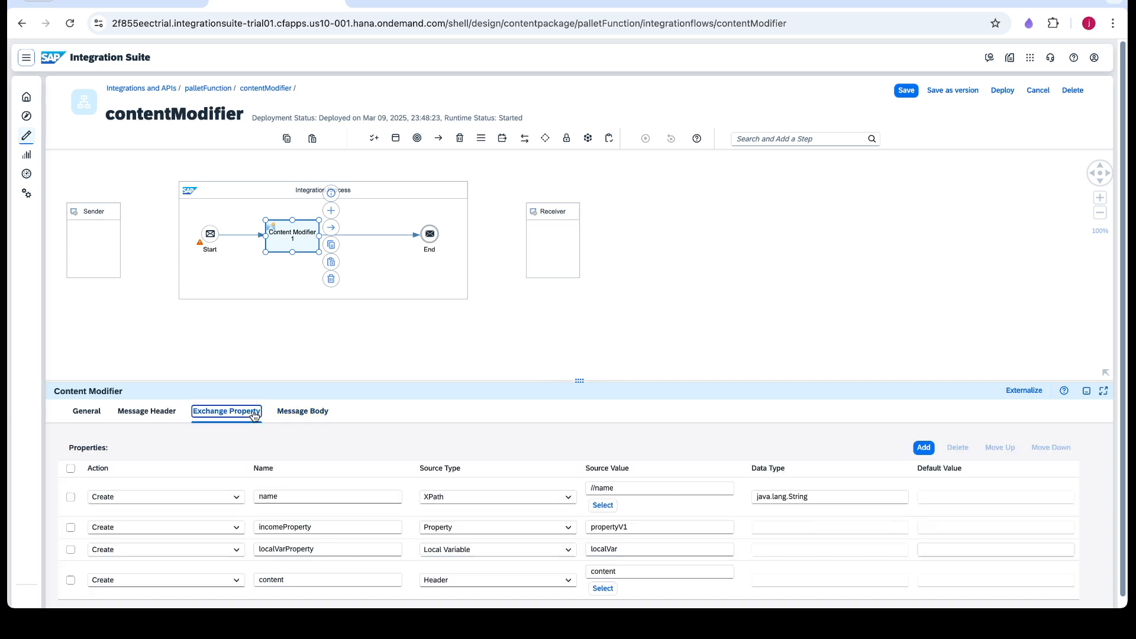
left_click(302, 410)
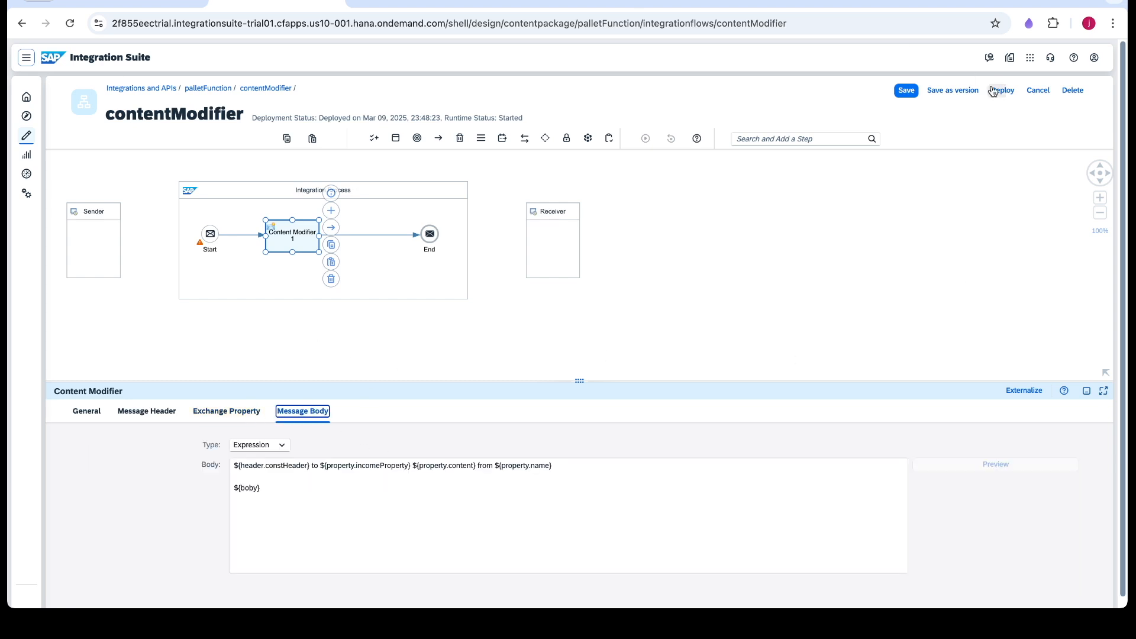
left_click(905, 92)
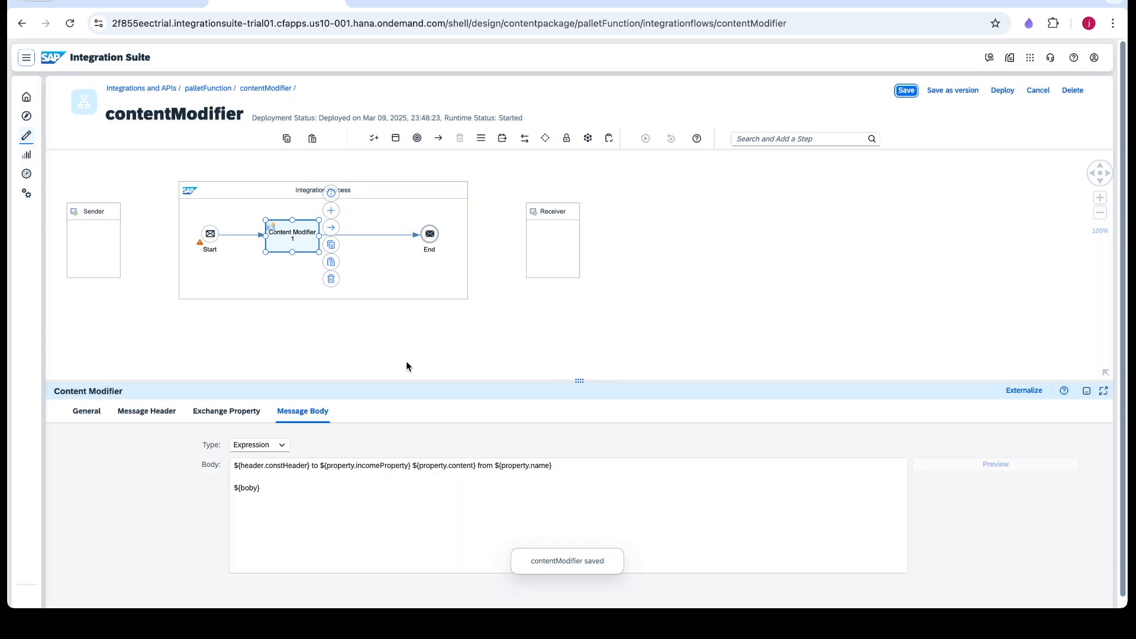
left_click(238, 235)
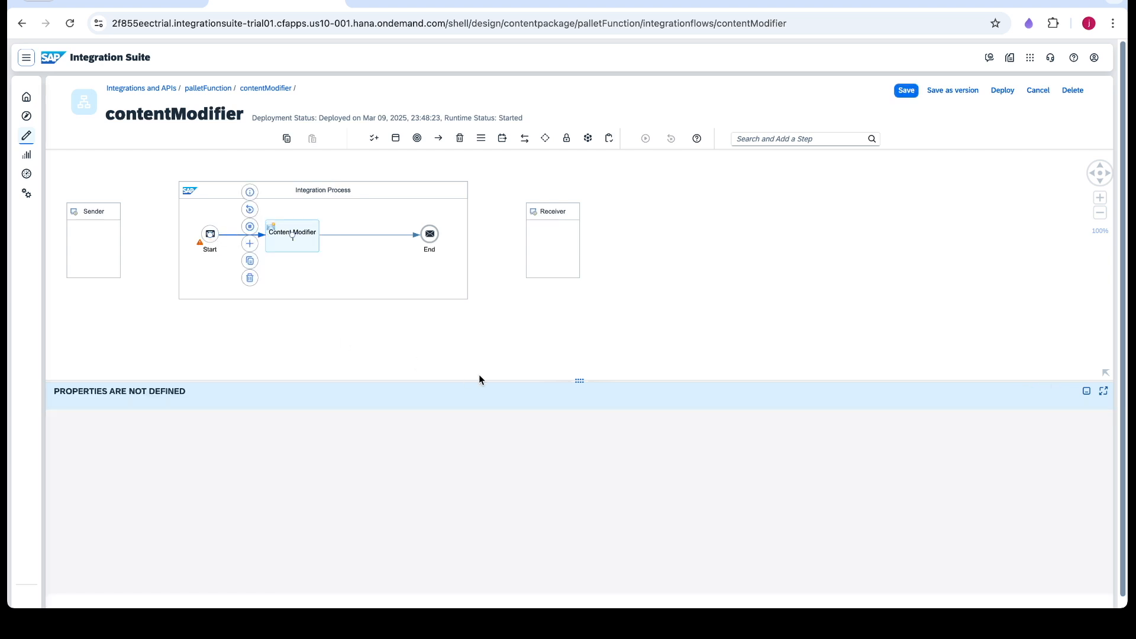
left_click(147, 218)
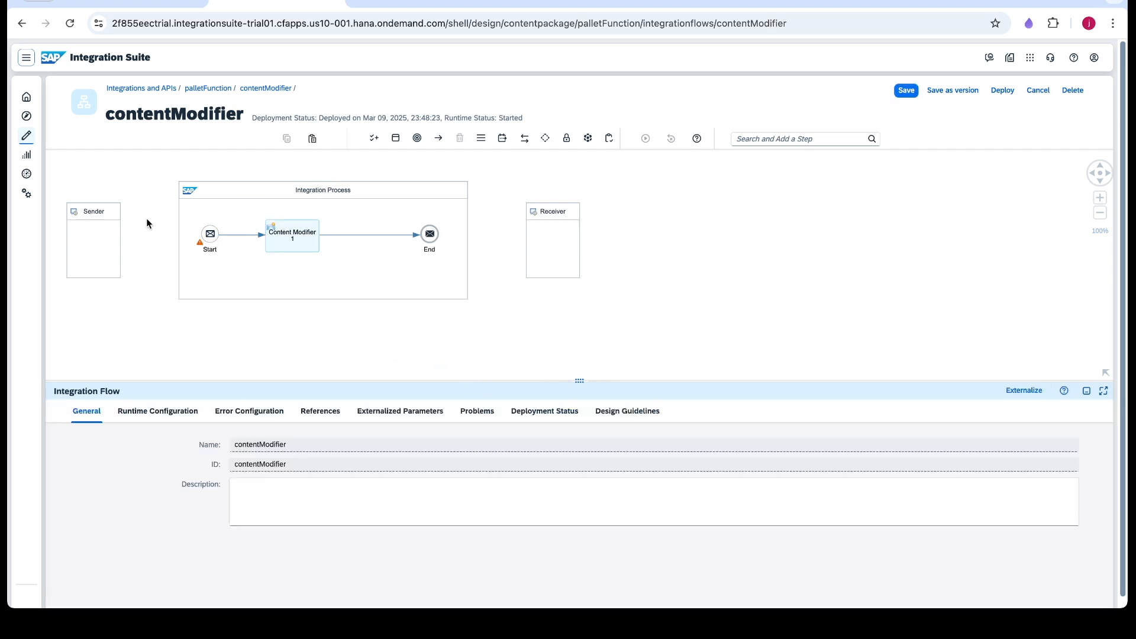
Replace the message Start event with a Start Timer event and connect it to the Content Modifier step.
left_click(212, 235)
left_click(232, 277)
left_click(416, 139)
scroll(414, 282, "down", 1)
left_click(379, 303)
left_click(202, 240)
left_click_drag(226, 227, 278, 239)
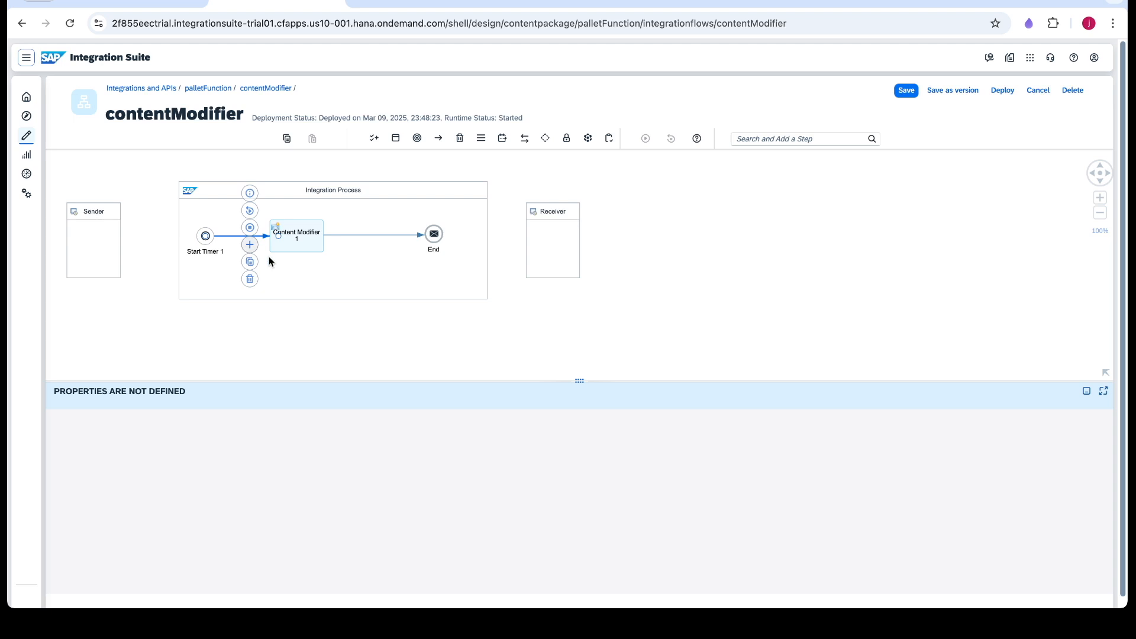
Set the simulation start point on the connection before the Content Modifier and the end point on the connection after it.
left_click(248, 210)
left_click(383, 235)
left_click(381, 227)
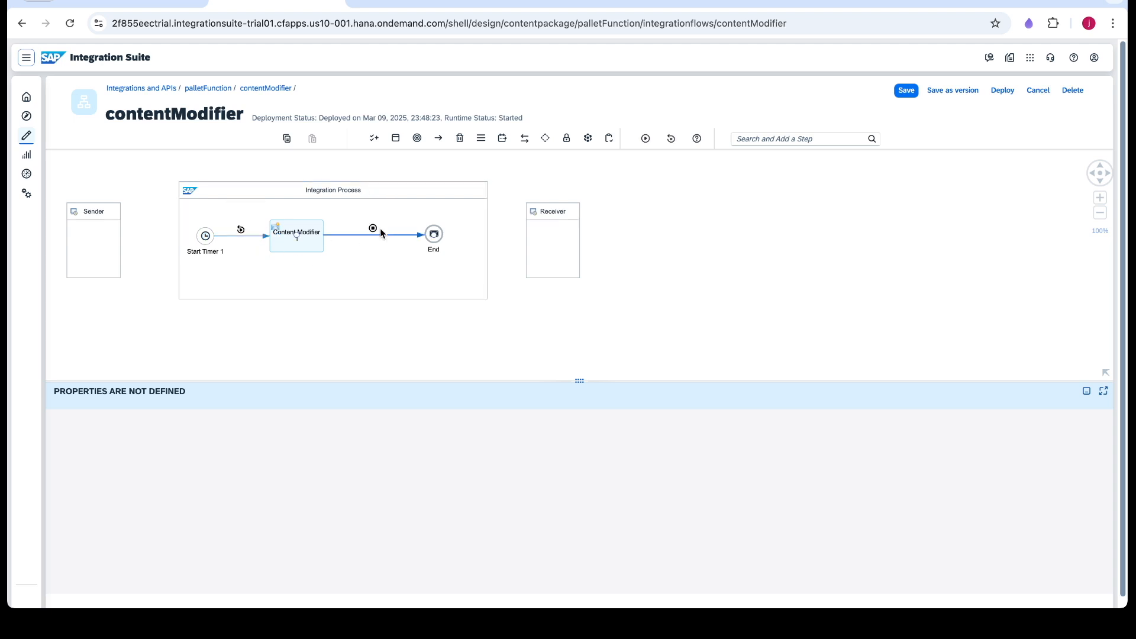
Add a header named content with the value training to the simulation input at the start point.
left_click(241, 229)
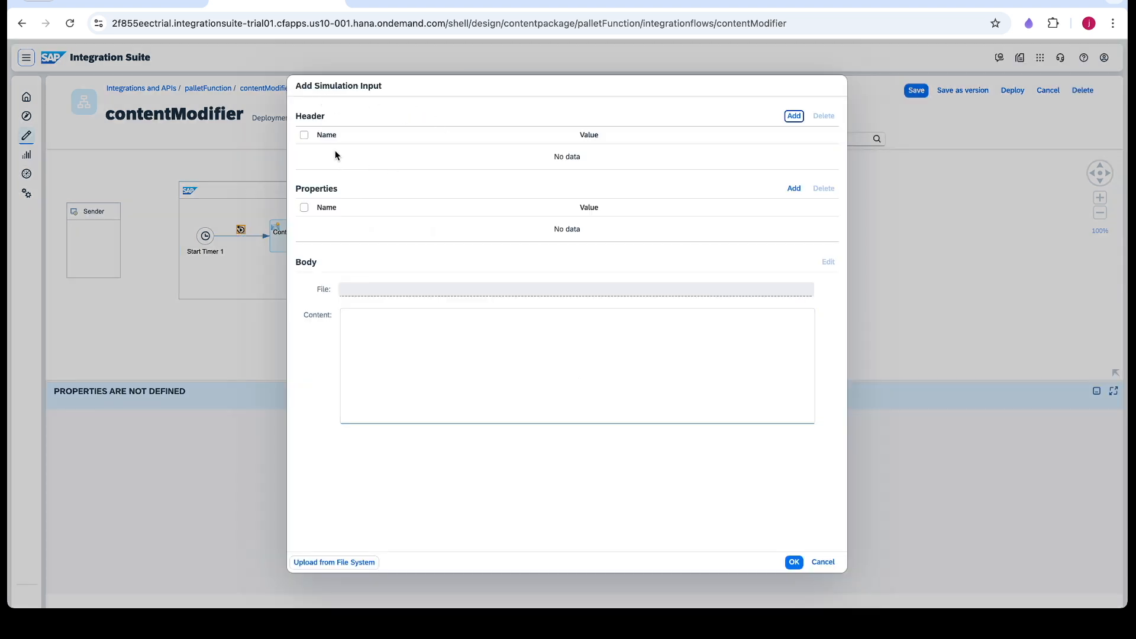
left_click(794, 116)
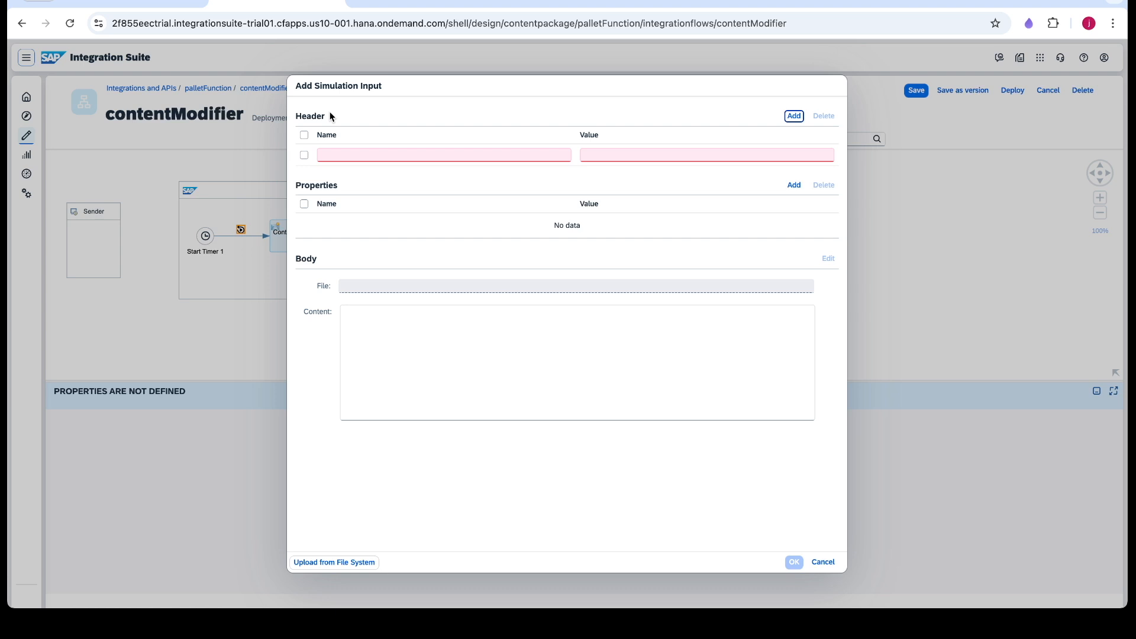
left_click(342, 155)
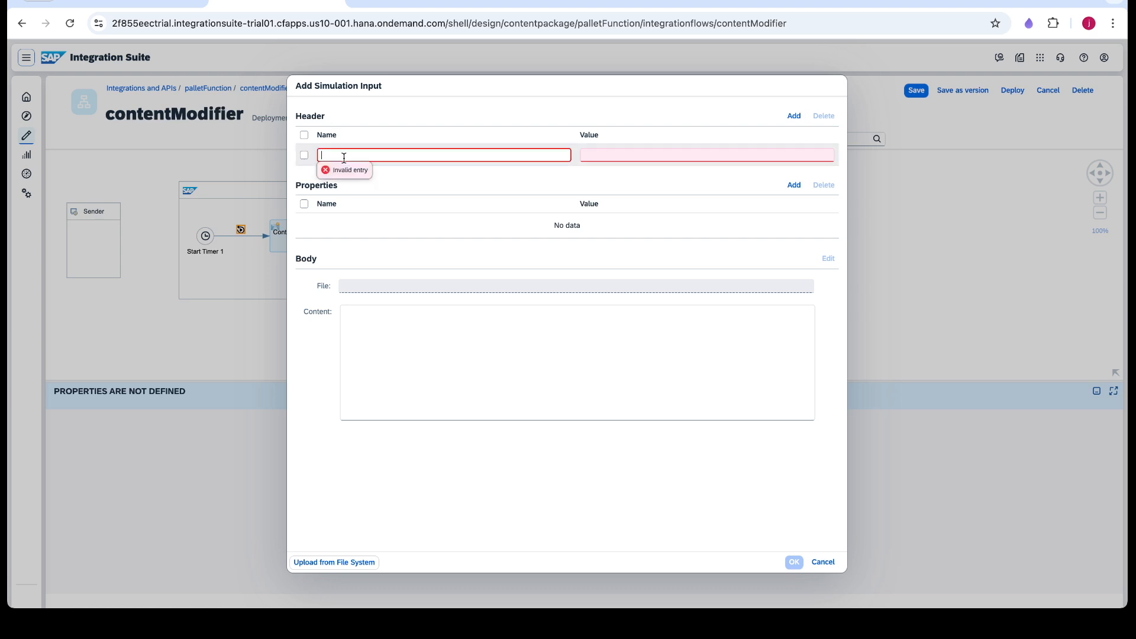
type("content")
left_click(613, 157)
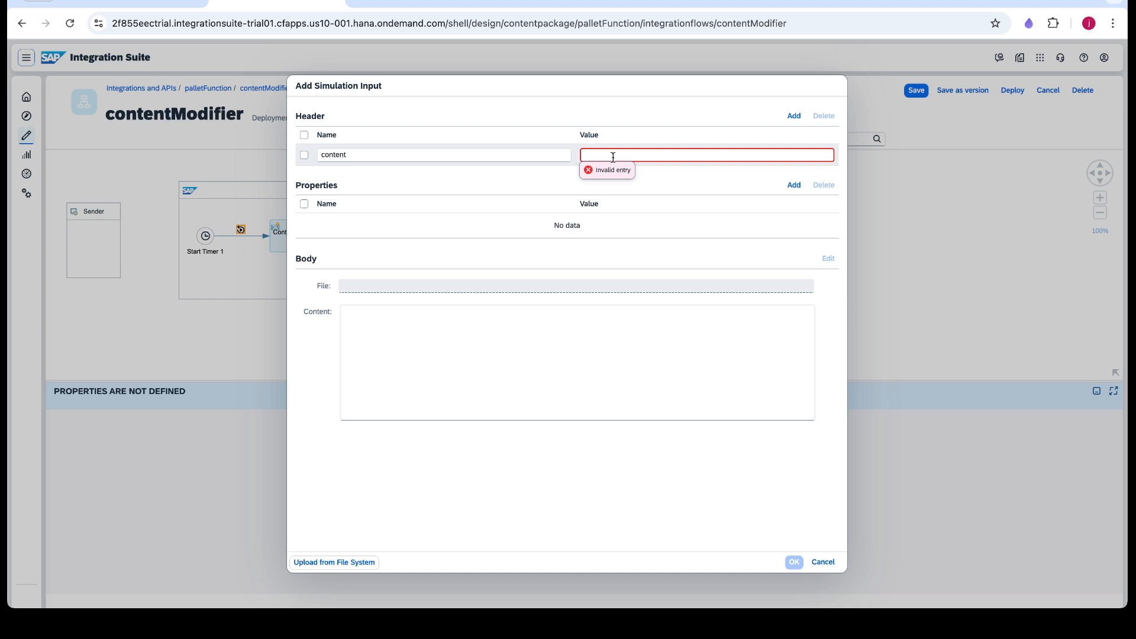
type("training")
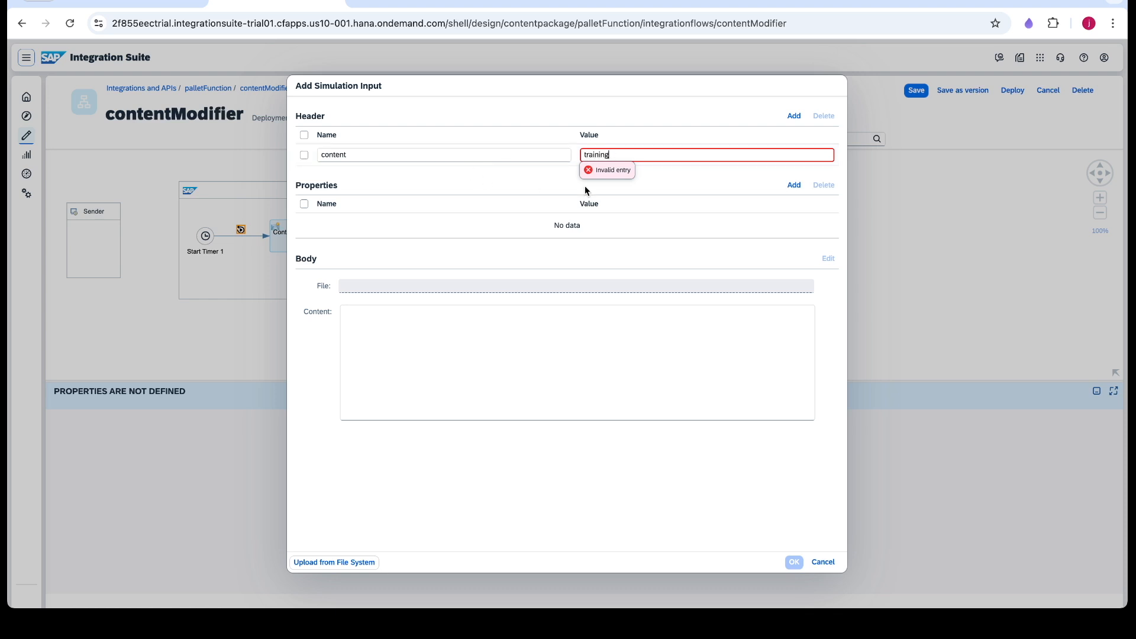
Add a property named propertyV1 with the value SAP CPI to the simulation input.
left_click(794, 185)
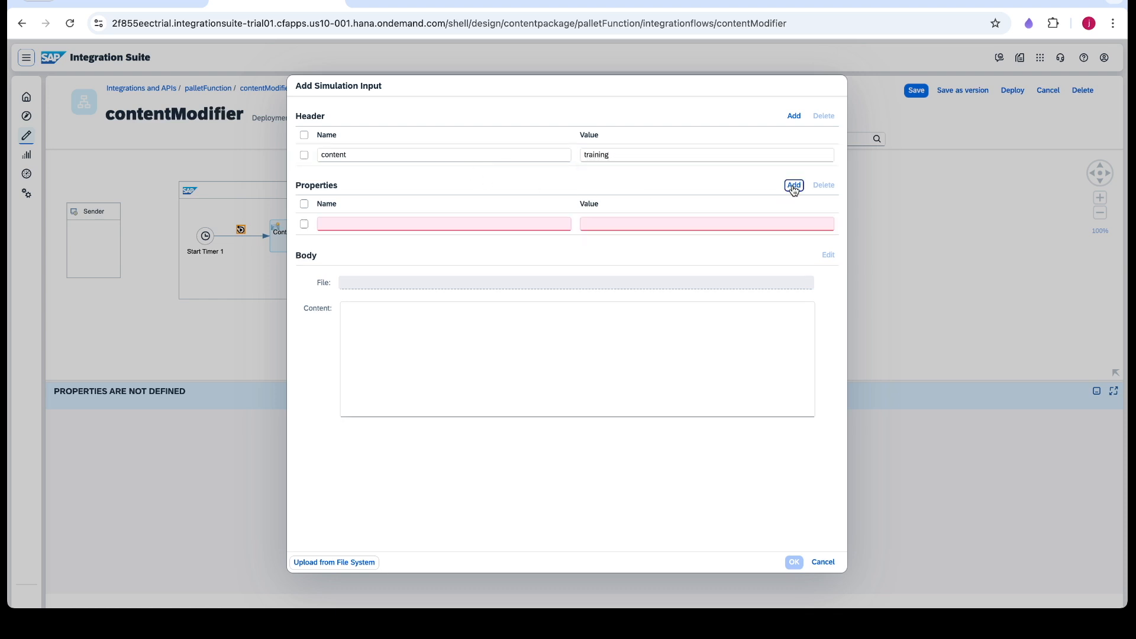
left_click(429, 227)
type("prope")
type("rt")
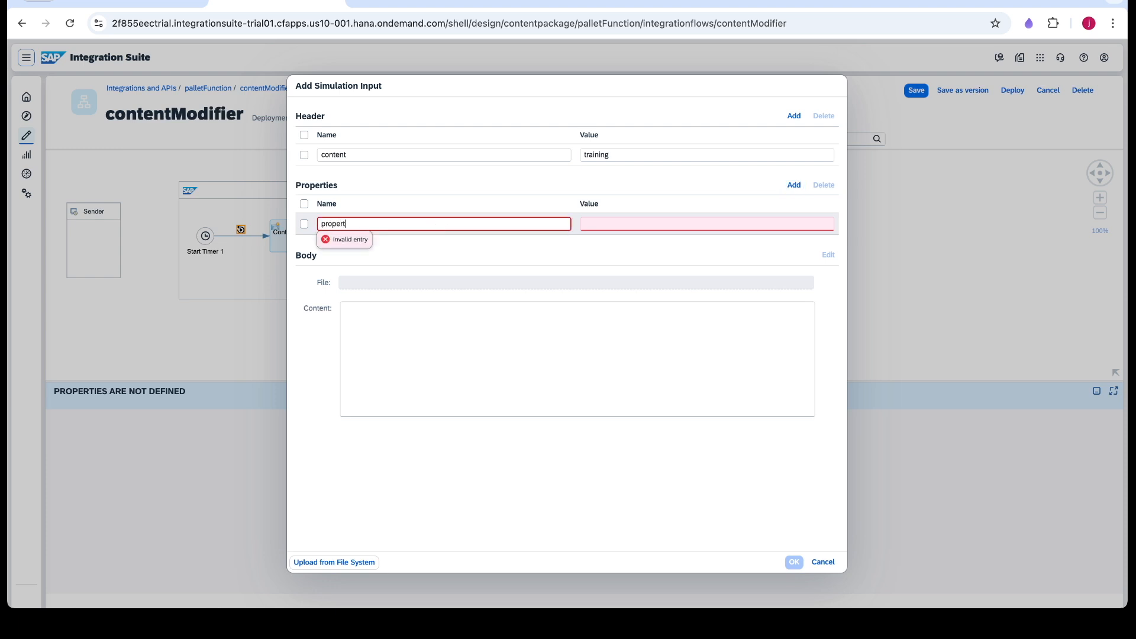
type("yV1")
left_click(652, 221)
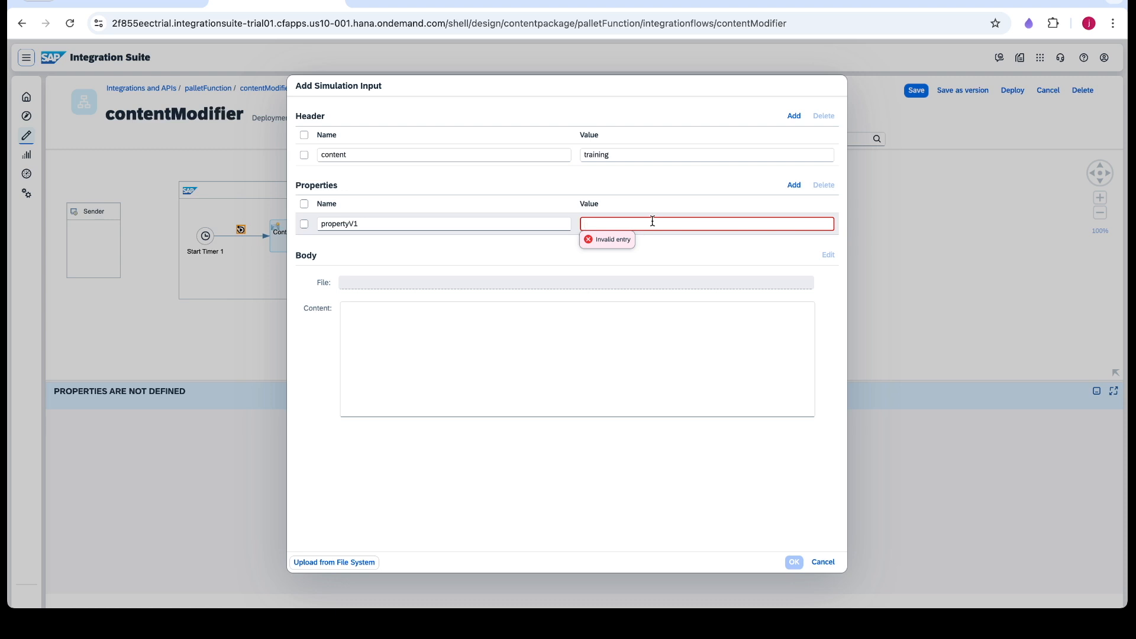
type("SAP CPI")
Copy the employee XML from the Online Notepad page into the simulation input's body content and confirm the input.
left_click(426, 328)
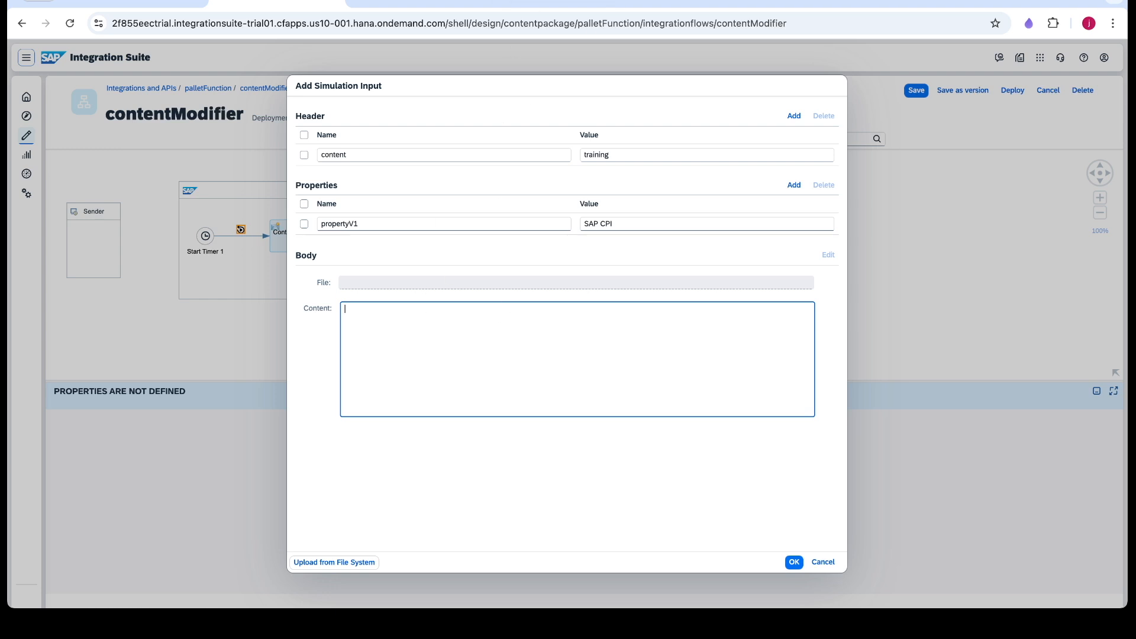
left_click(568, 4)
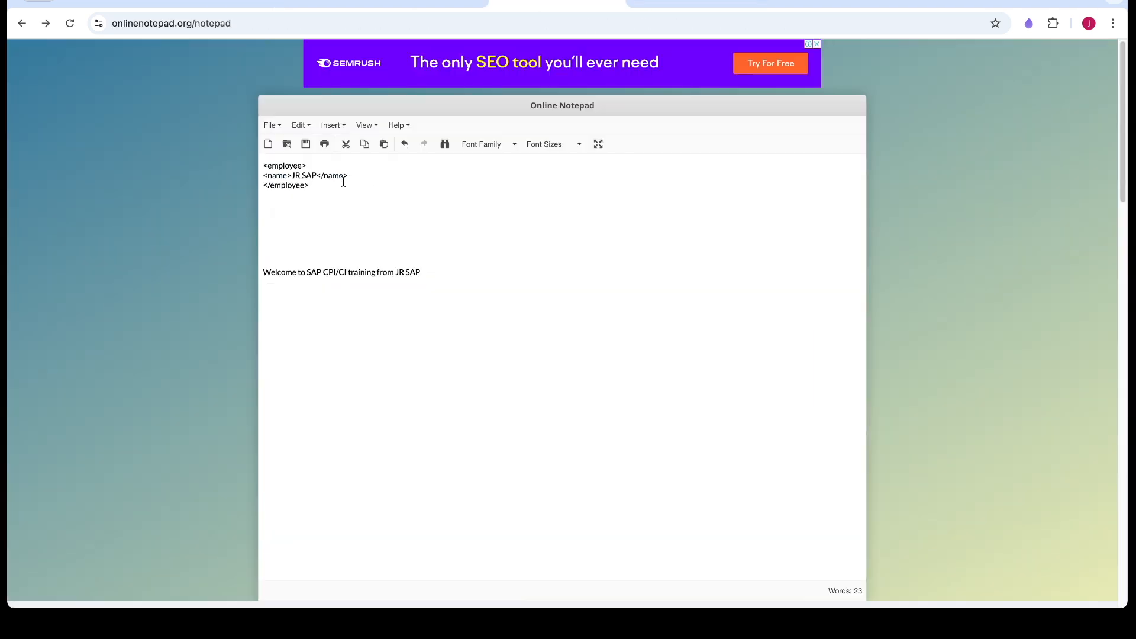
left_click_drag(320, 185, 263, 170)
key("ctrl+c")
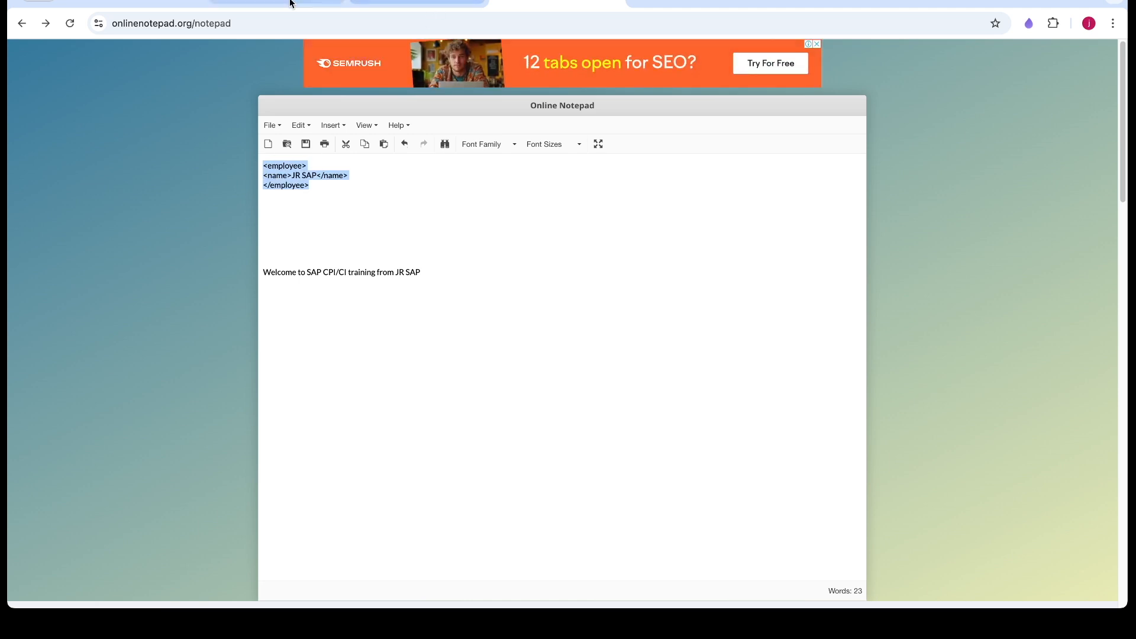
left_click(243, 6)
left_click(385, 330)
key("ctrl+v")
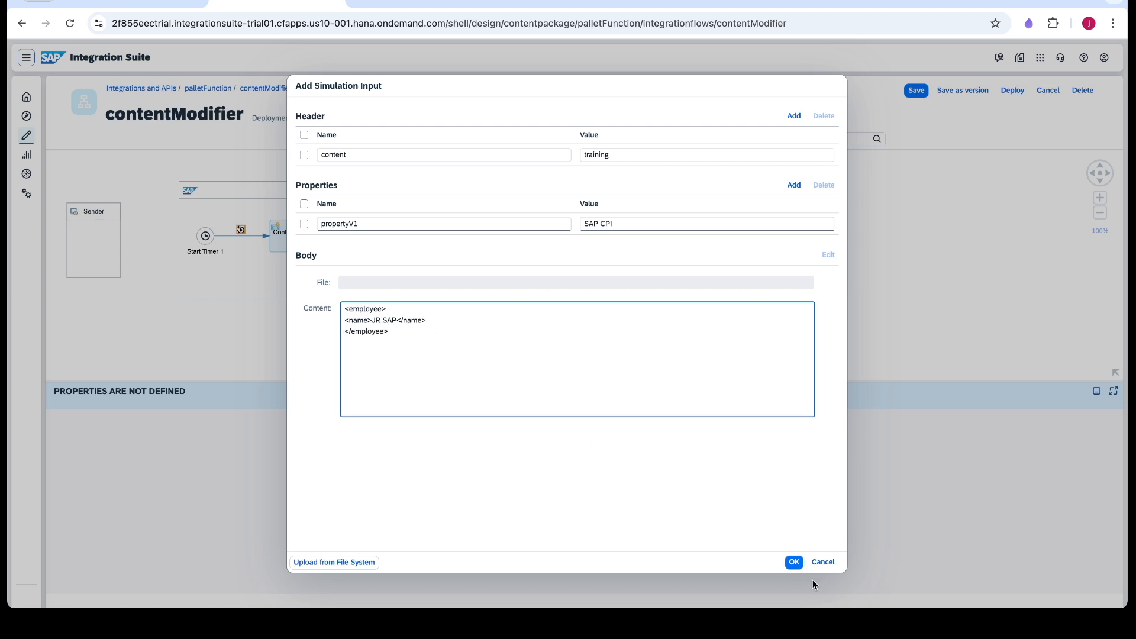
left_click(794, 562)
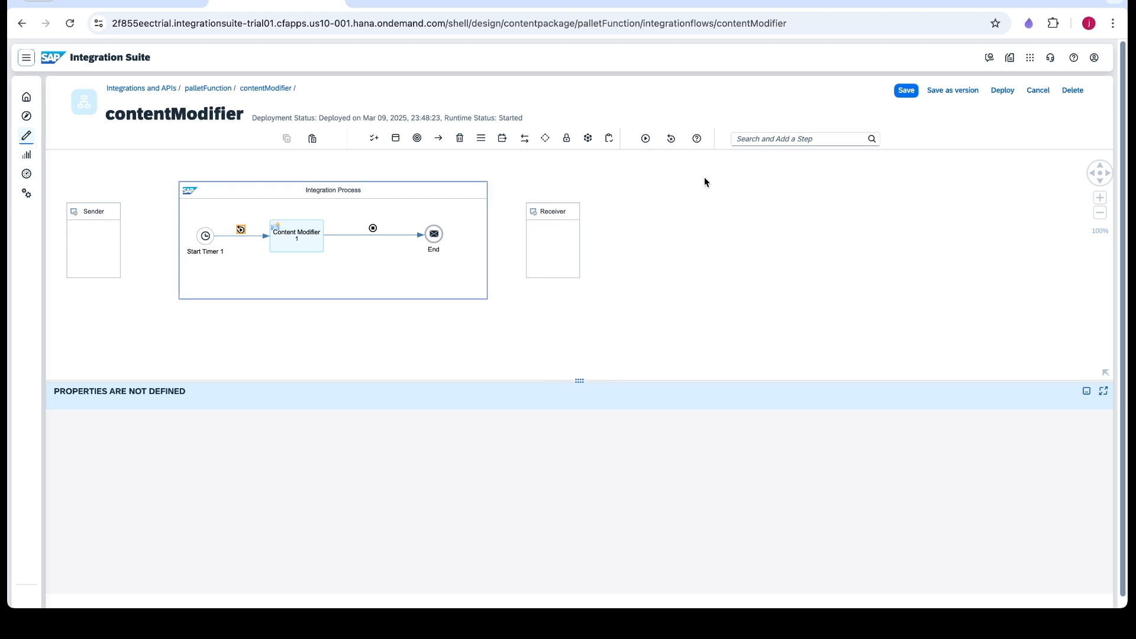
Try running the simulation, cancel it, and save and deploy the flow to the Cloud Integration runtime profile.
left_click(646, 138)
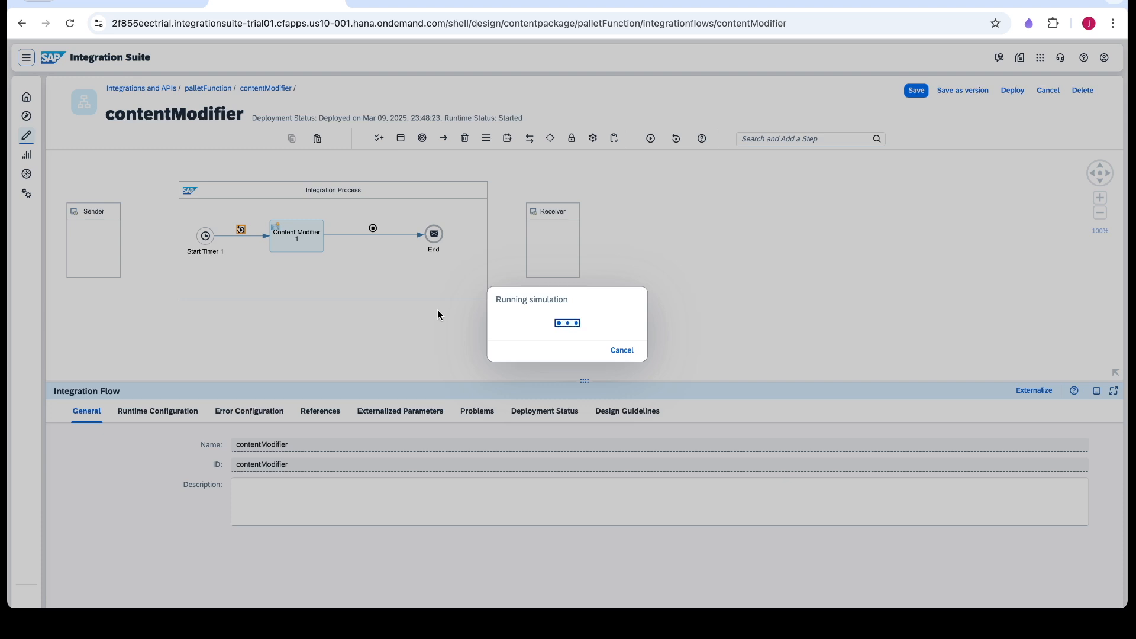
left_click(621, 351)
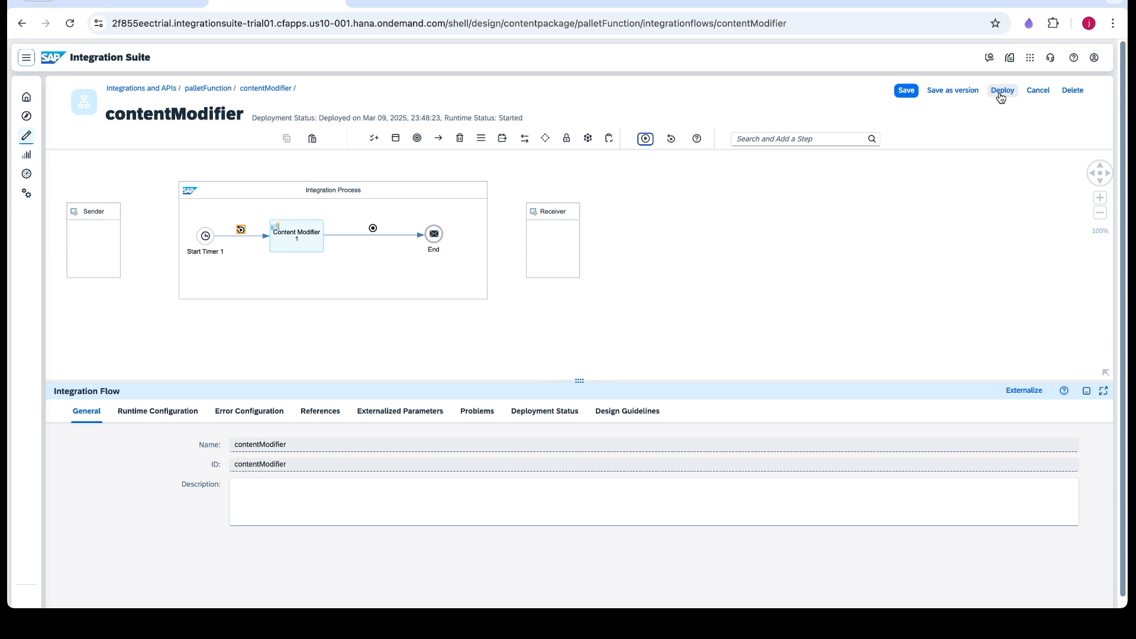
left_click(1001, 92)
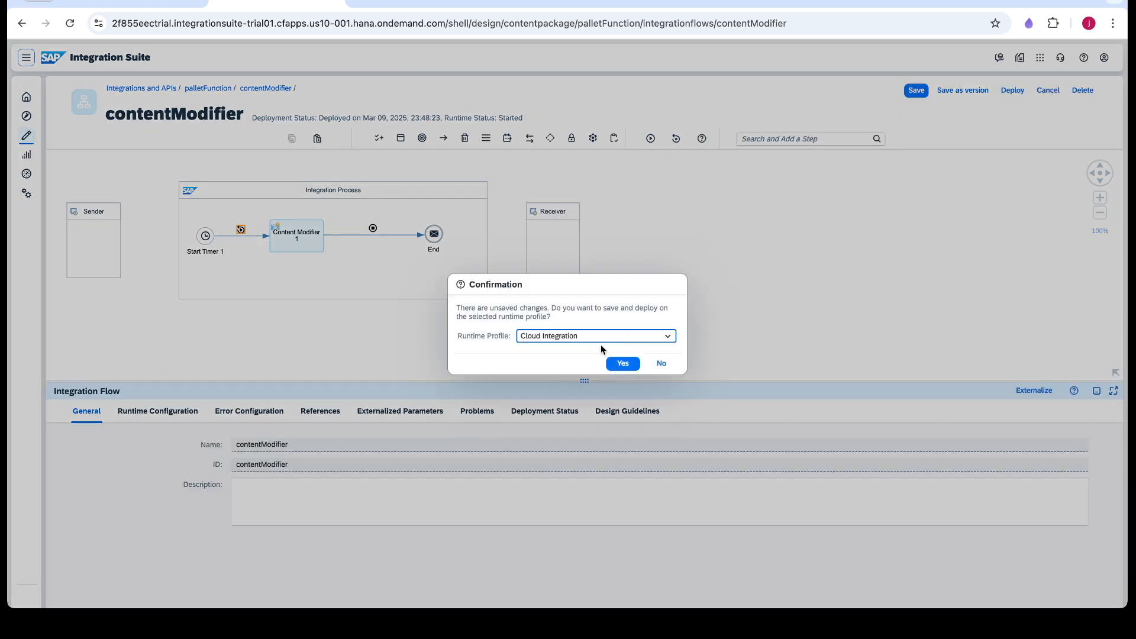
left_click(621, 363)
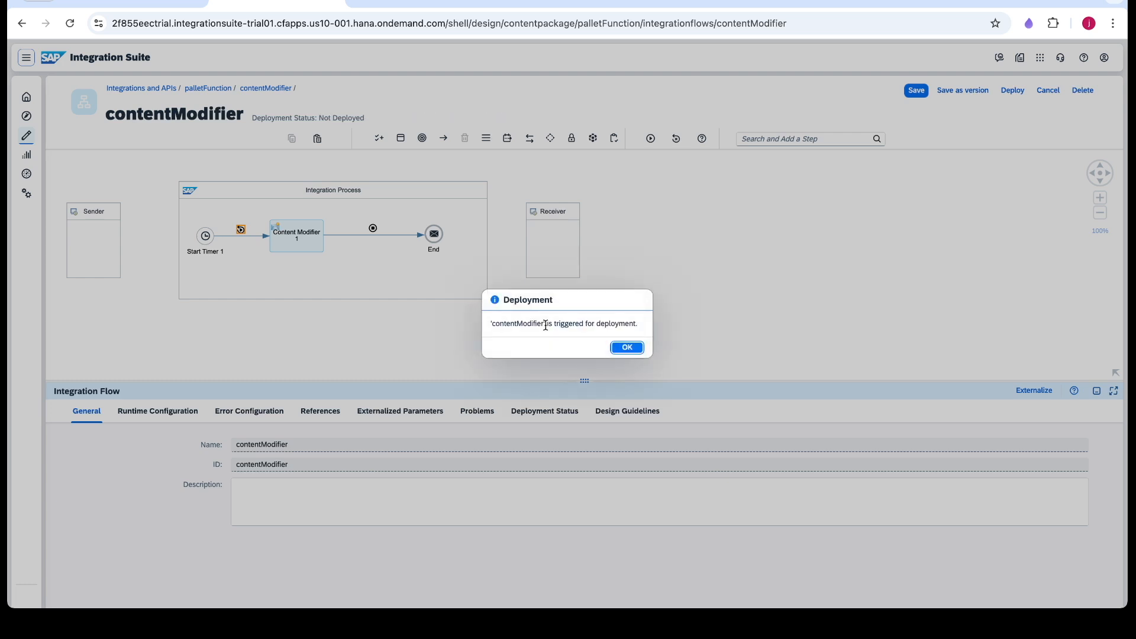
left_click(626, 348)
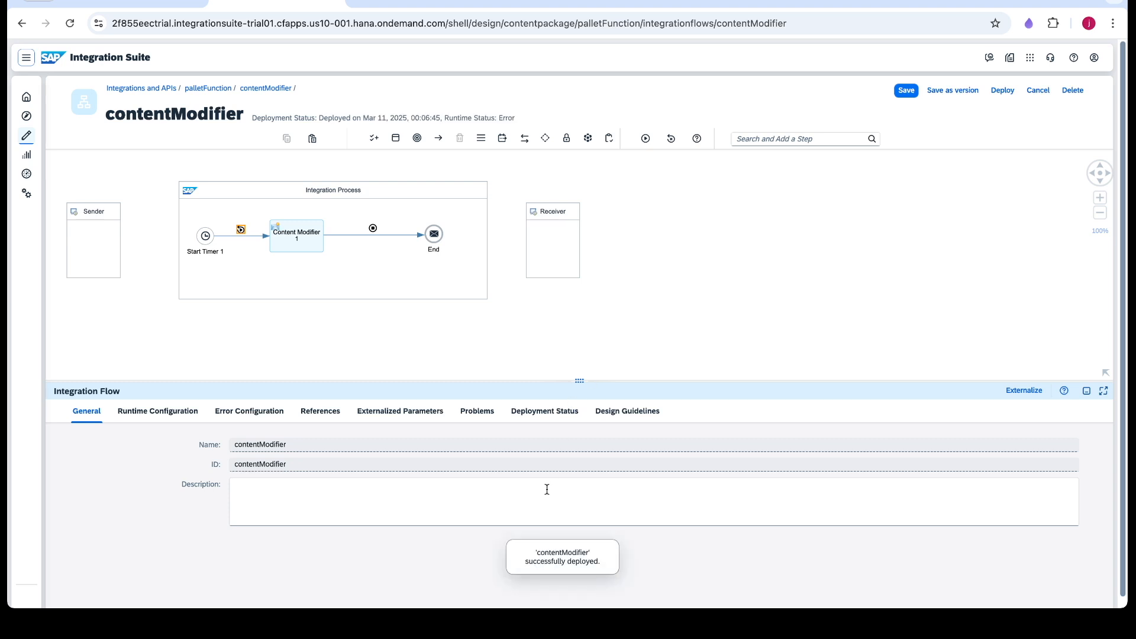
Examine the flow's deployment status details and compare them with the Content Modifier's message headers, exchange properties and message body.
left_click(542, 413)
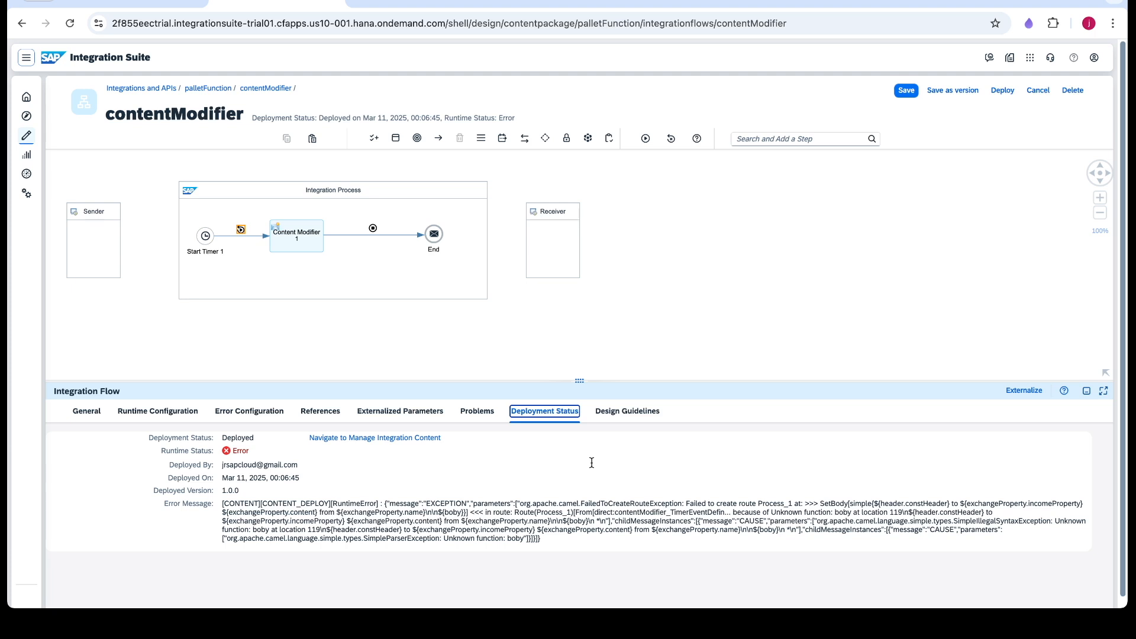
left_click(301, 230)
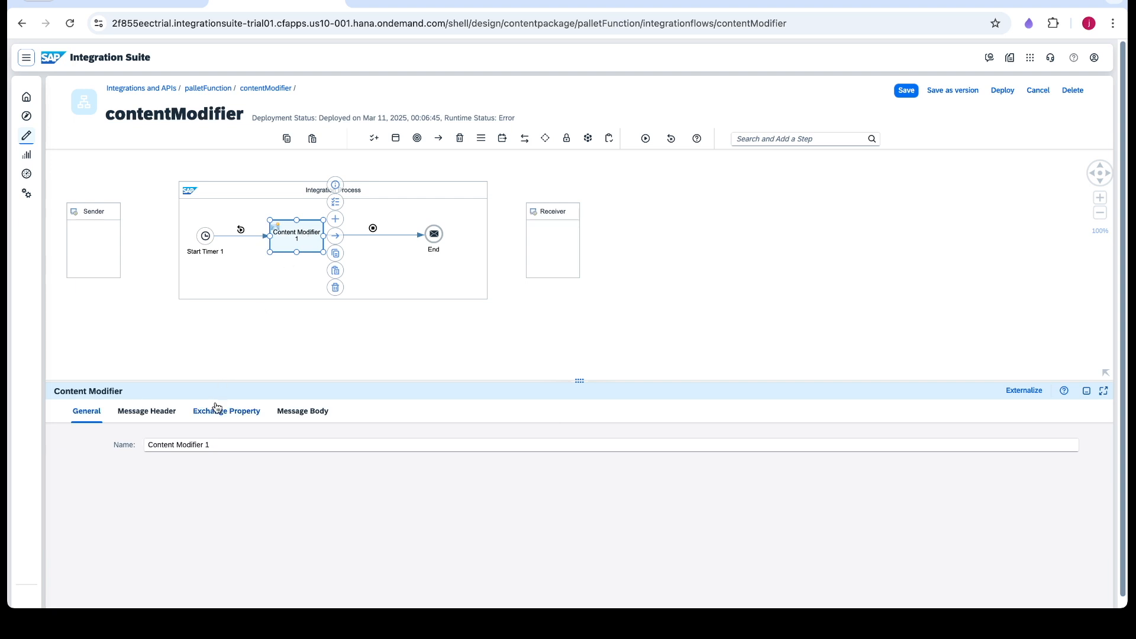
left_click(284, 412)
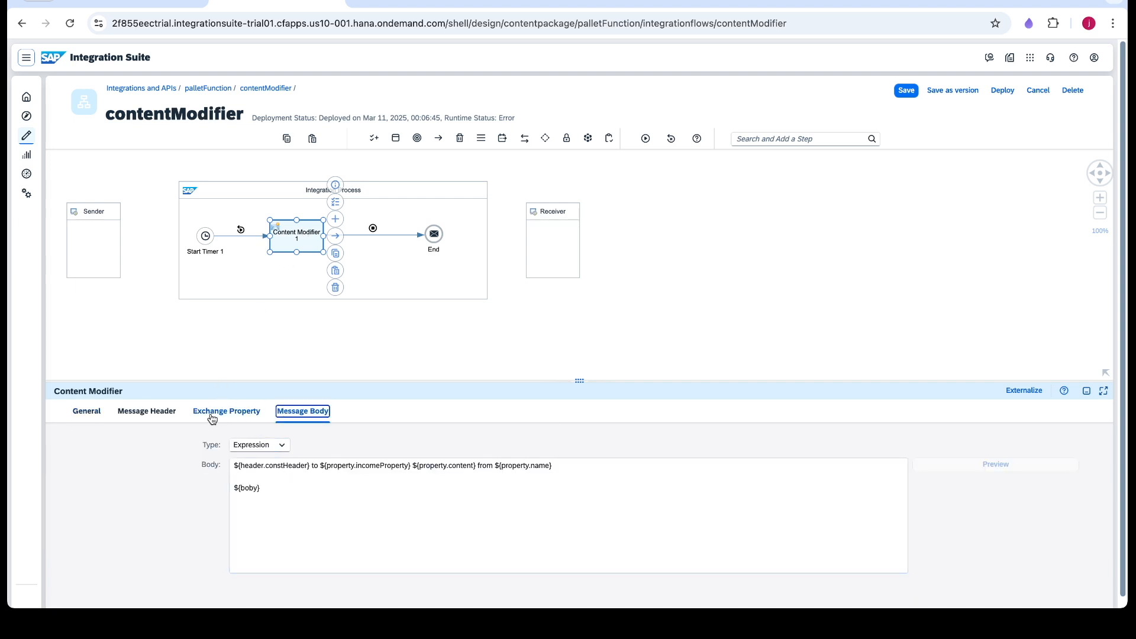
left_click(146, 411)
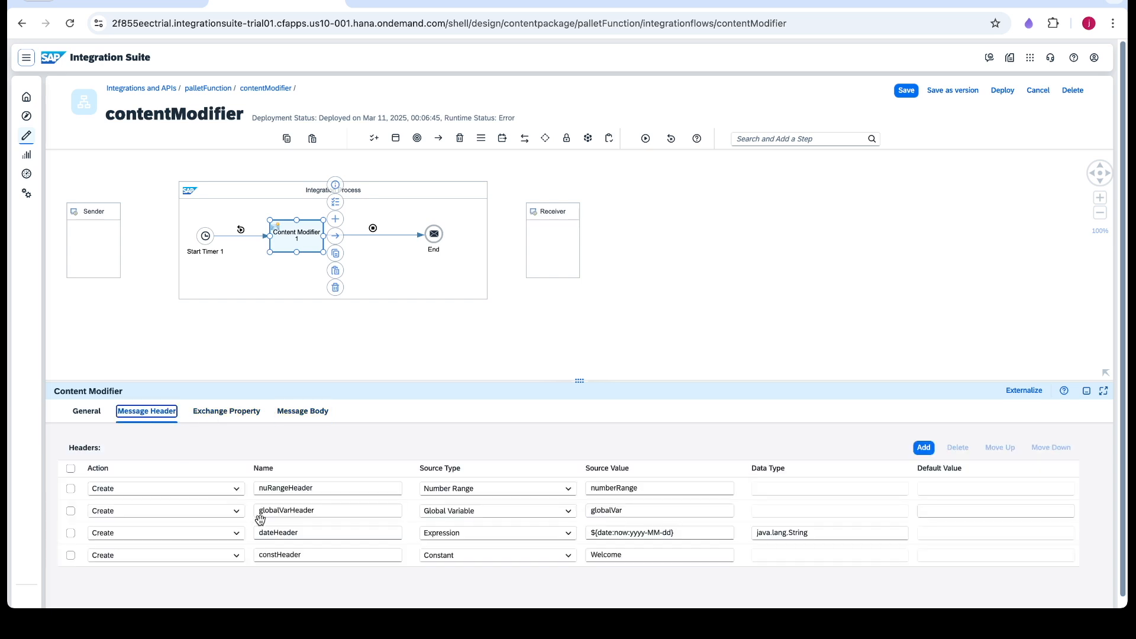
left_click(227, 411)
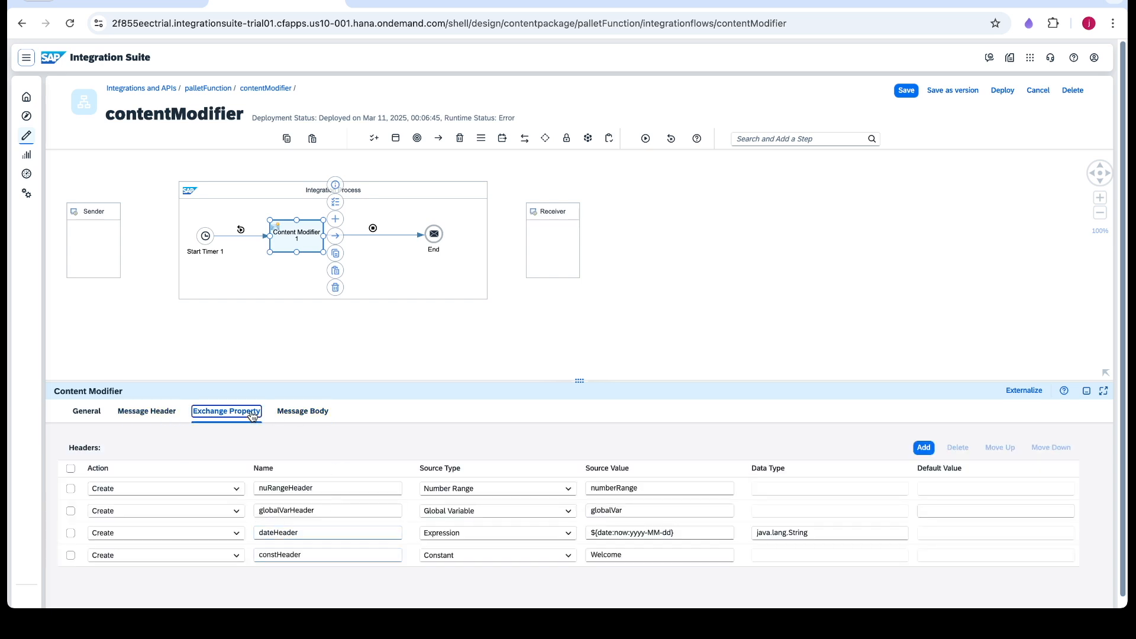
left_click(298, 412)
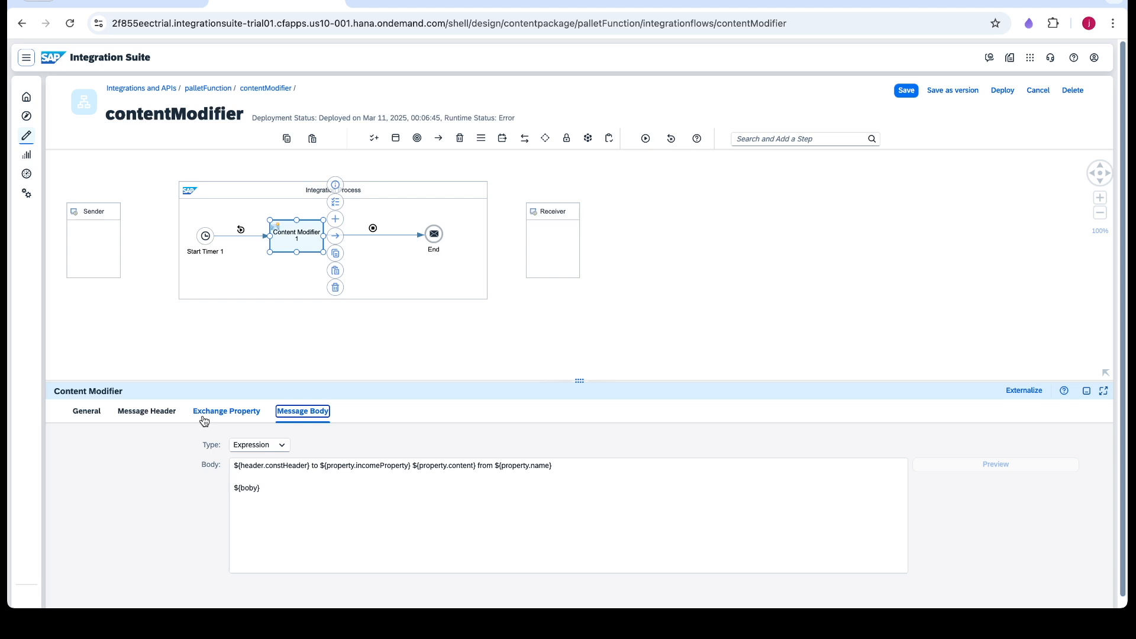
left_click(227, 415)
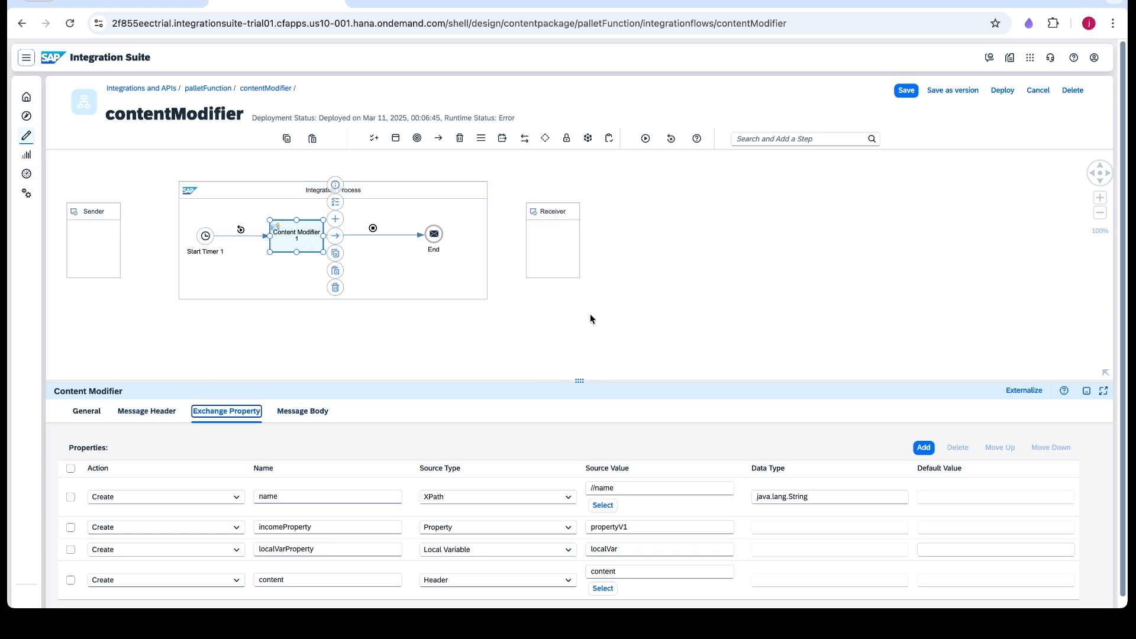
left_click(388, 637)
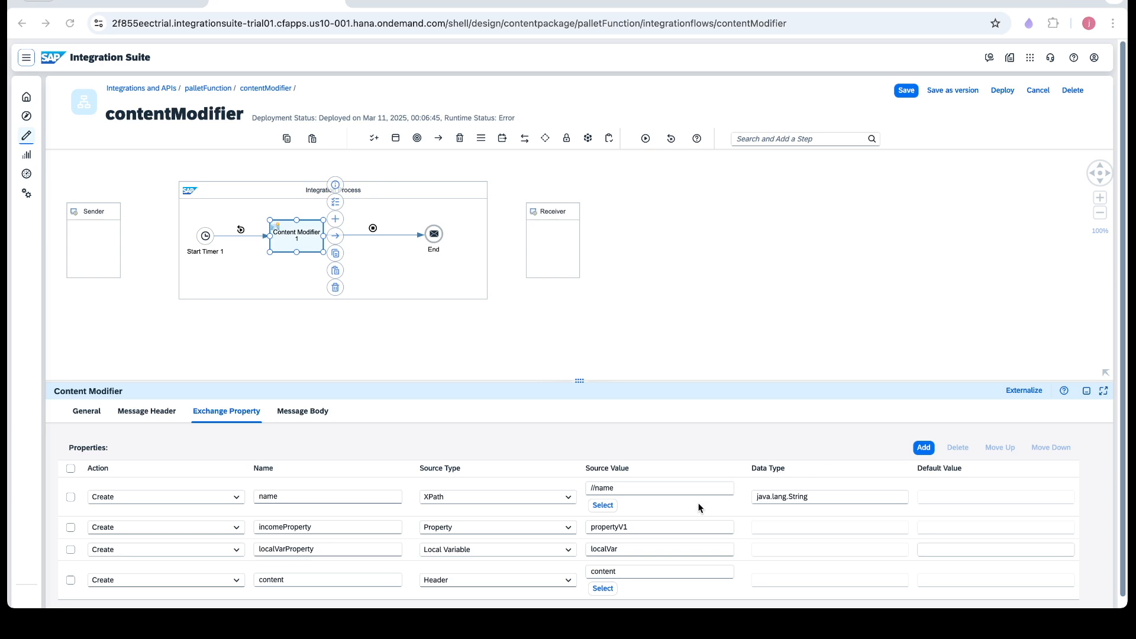
left_click(1000, 255)
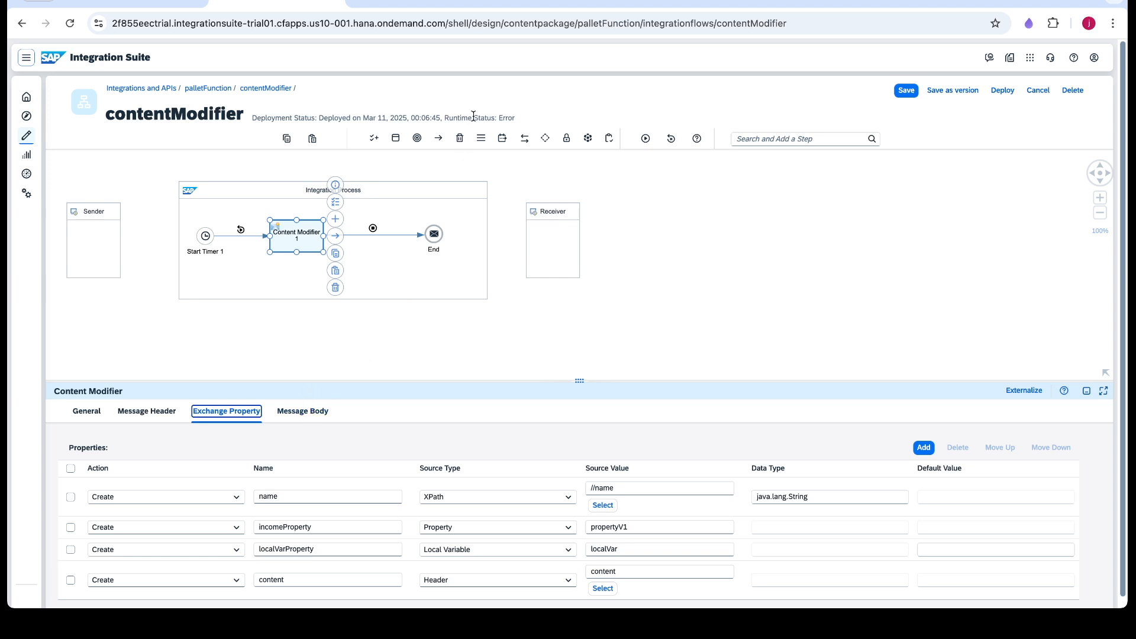
left_click(197, 360)
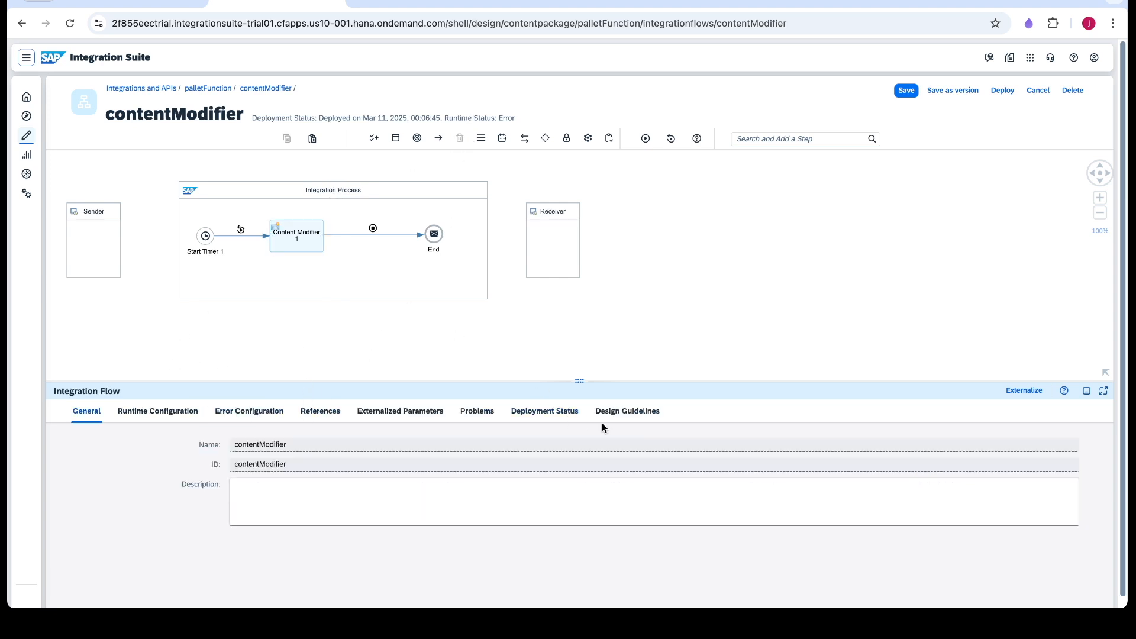
left_click(516, 416)
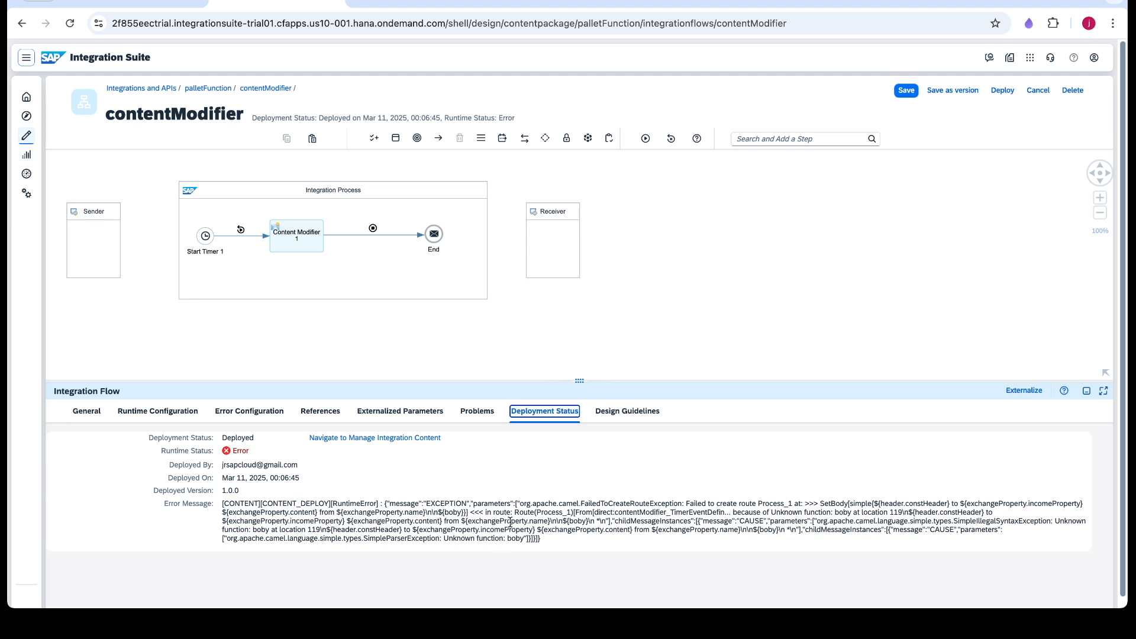
Correct ${boby} to ${body} in the Content Modifier's message body and save the flow.
left_click(303, 237)
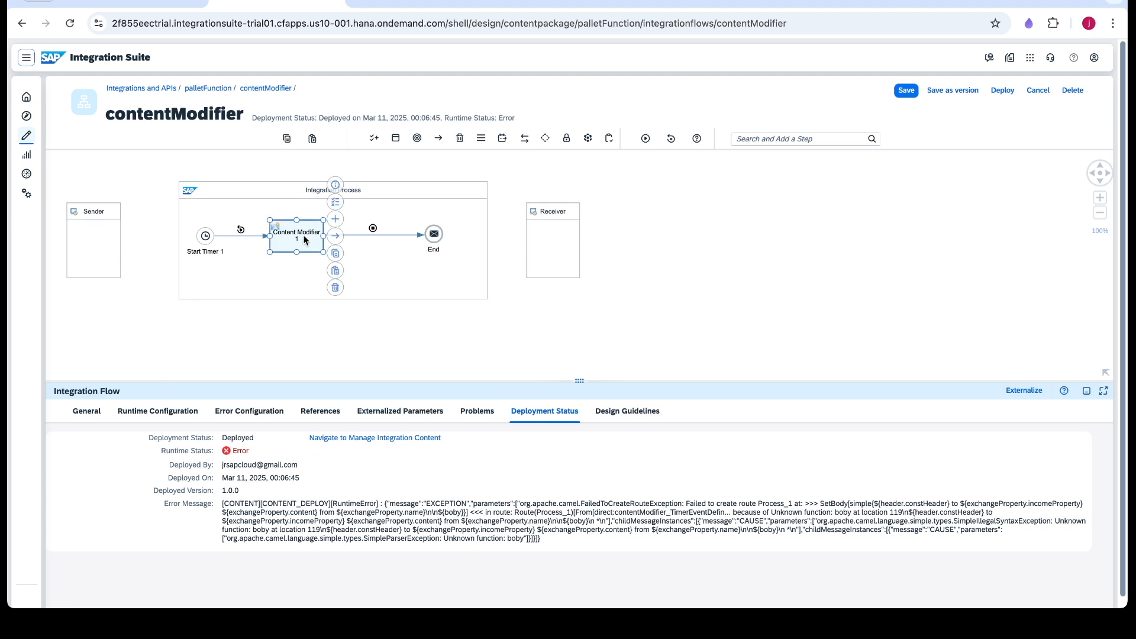
left_click(299, 411)
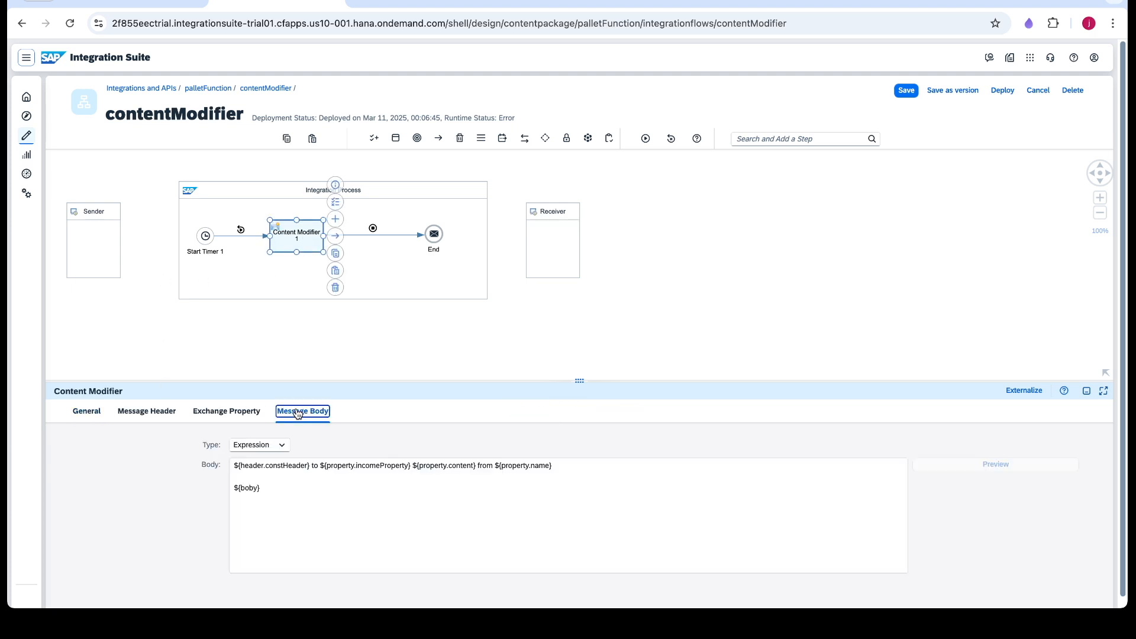
left_click(255, 488)
type("d")
key("BackSpace")
type("d")
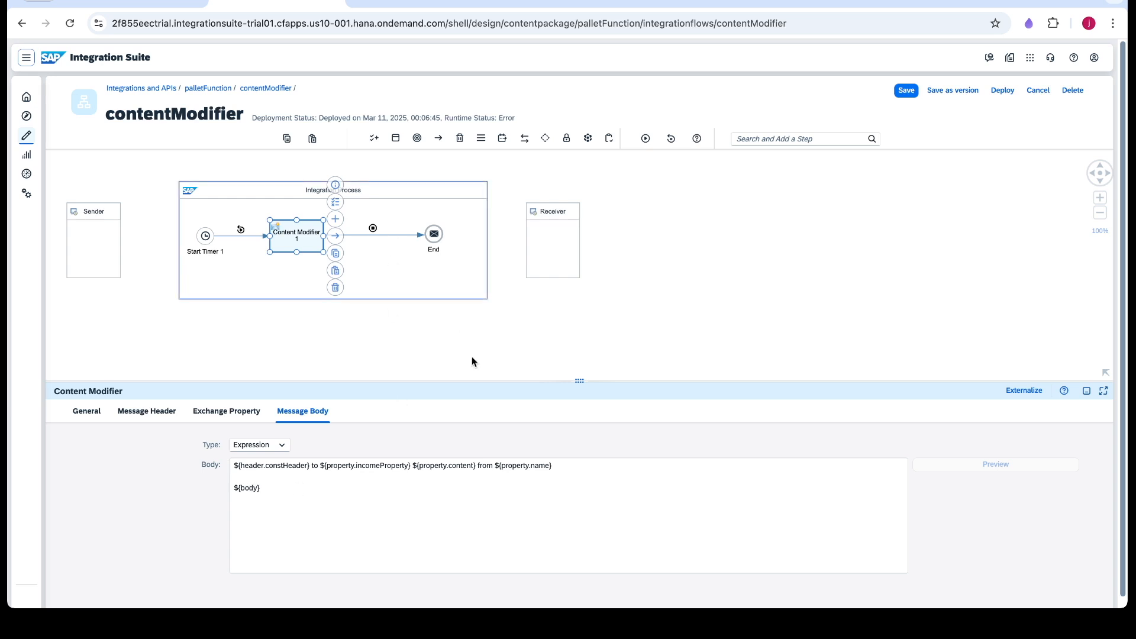
left_click(907, 91)
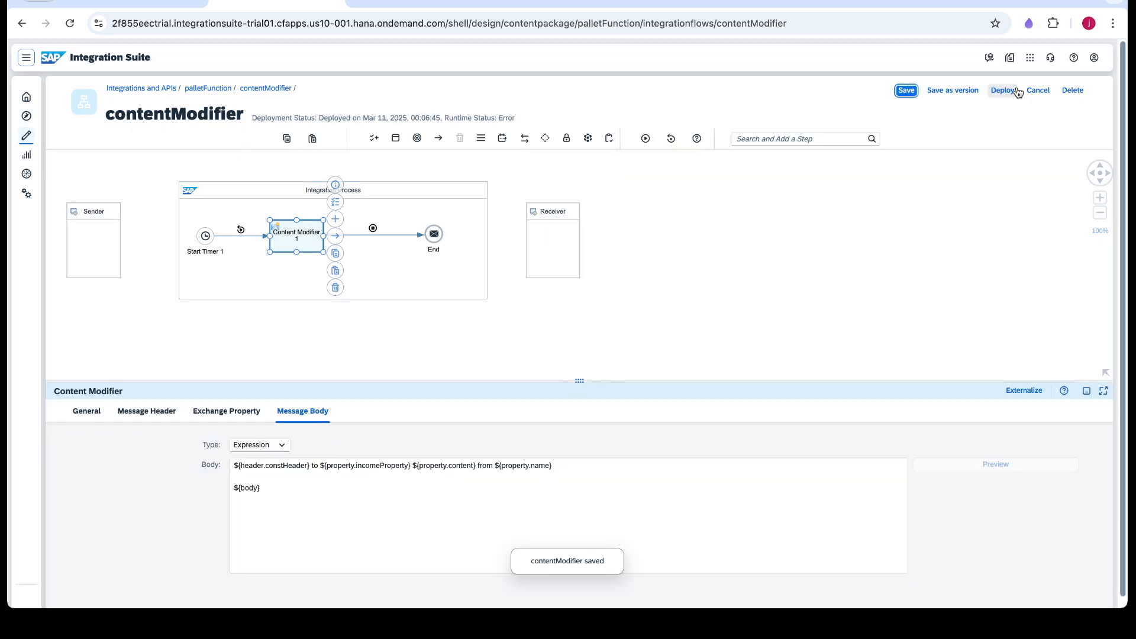
Deploy the corrected contentModifier flow to the Cloud Integration runtime profile and acknowledge the deployment notice.
left_click(1017, 92)
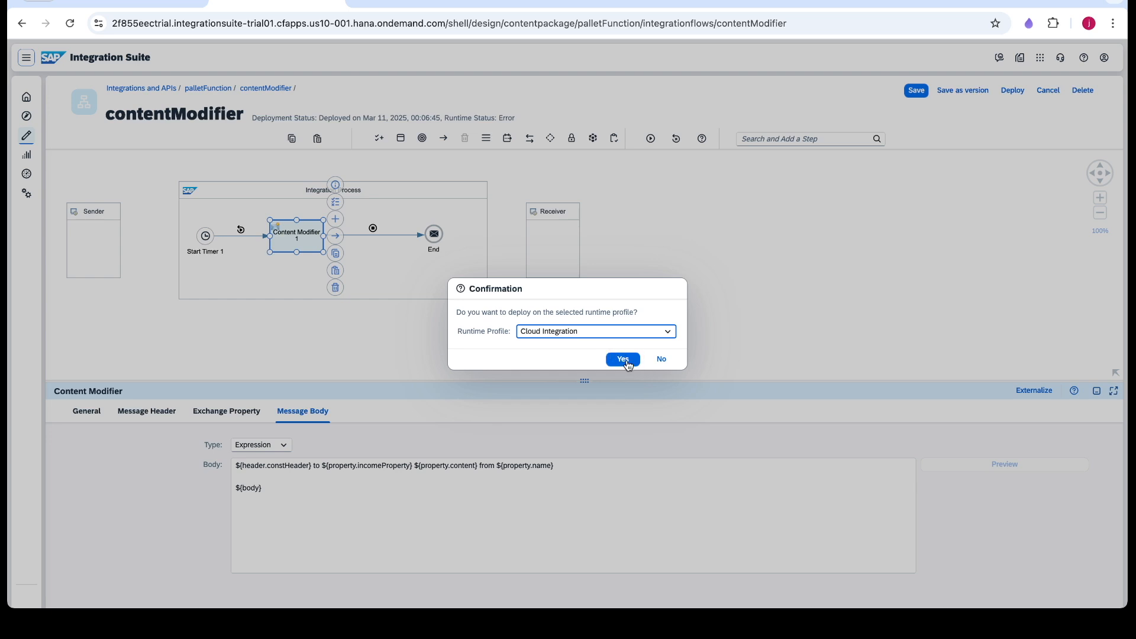
left_click(625, 362)
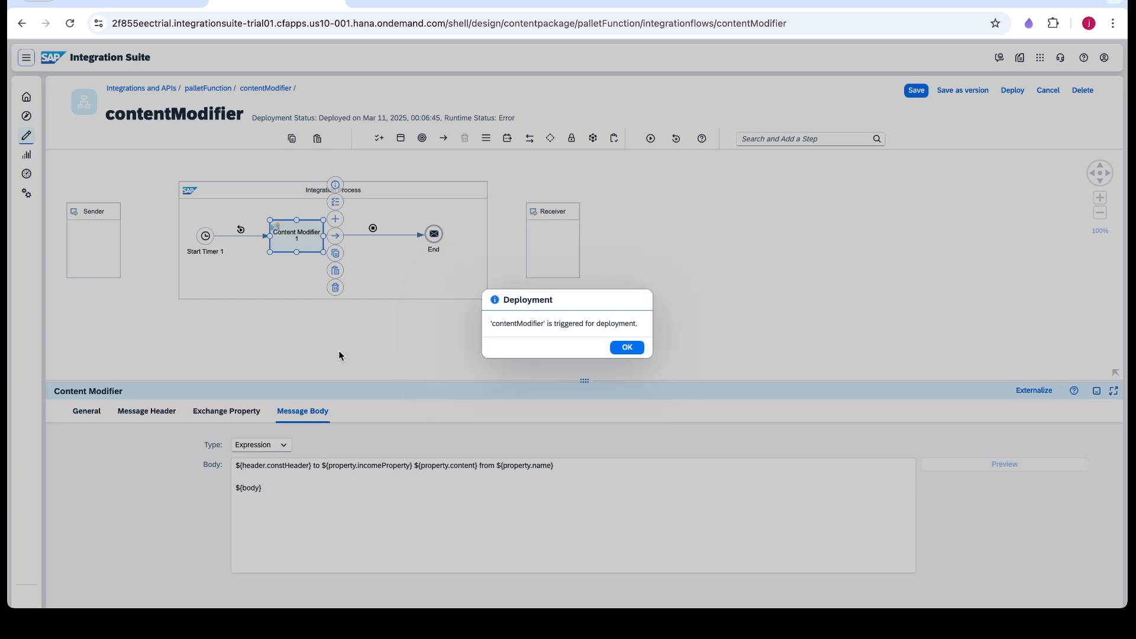
left_click(632, 350)
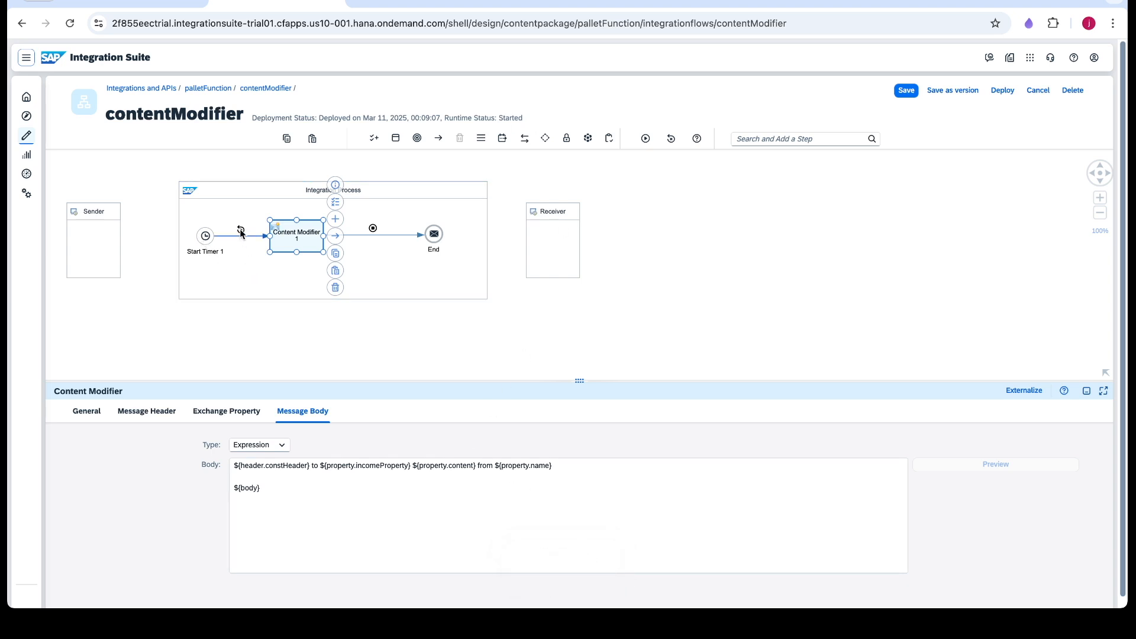
Run the simulation and examine the headers, properties, body and error details of the message entering the Content Modifier.
left_click(645, 140)
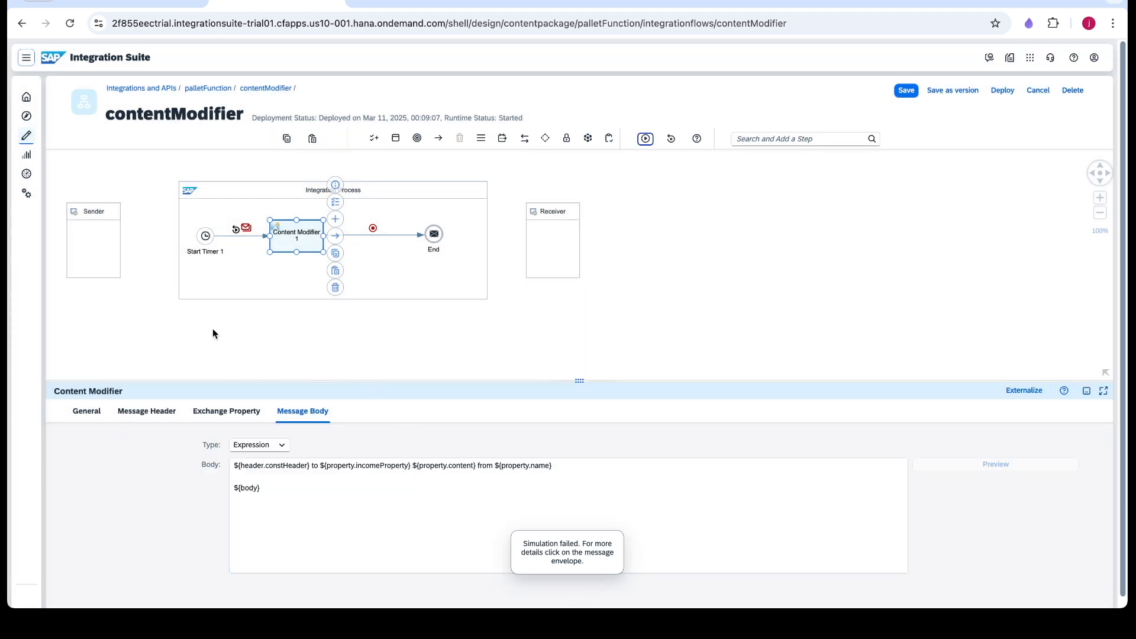
left_click(246, 229)
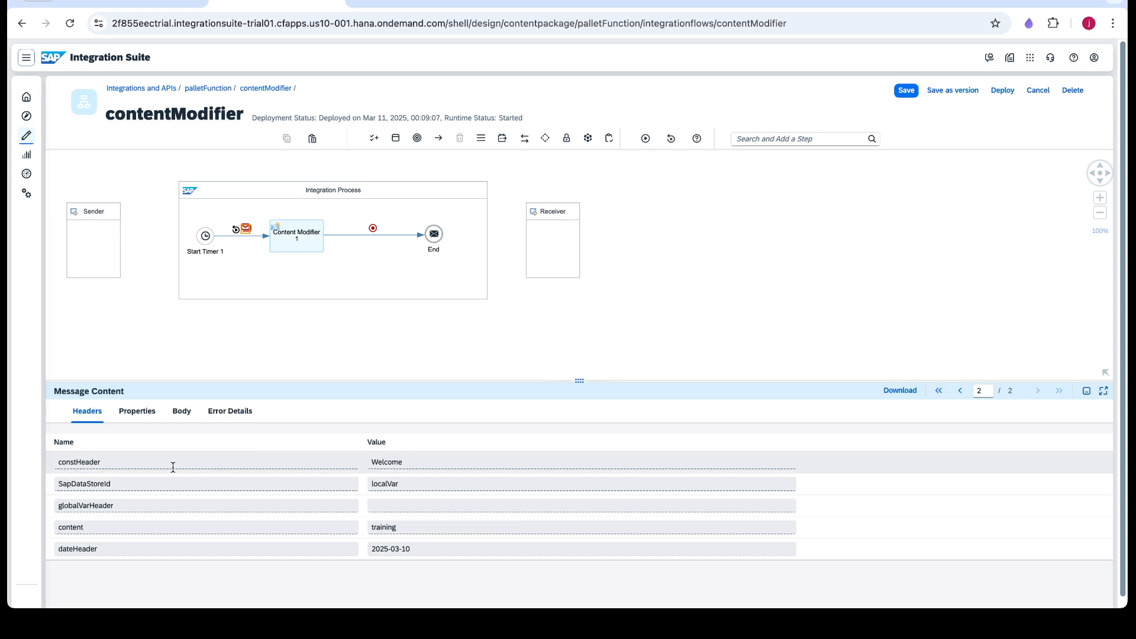
left_click(406, 462)
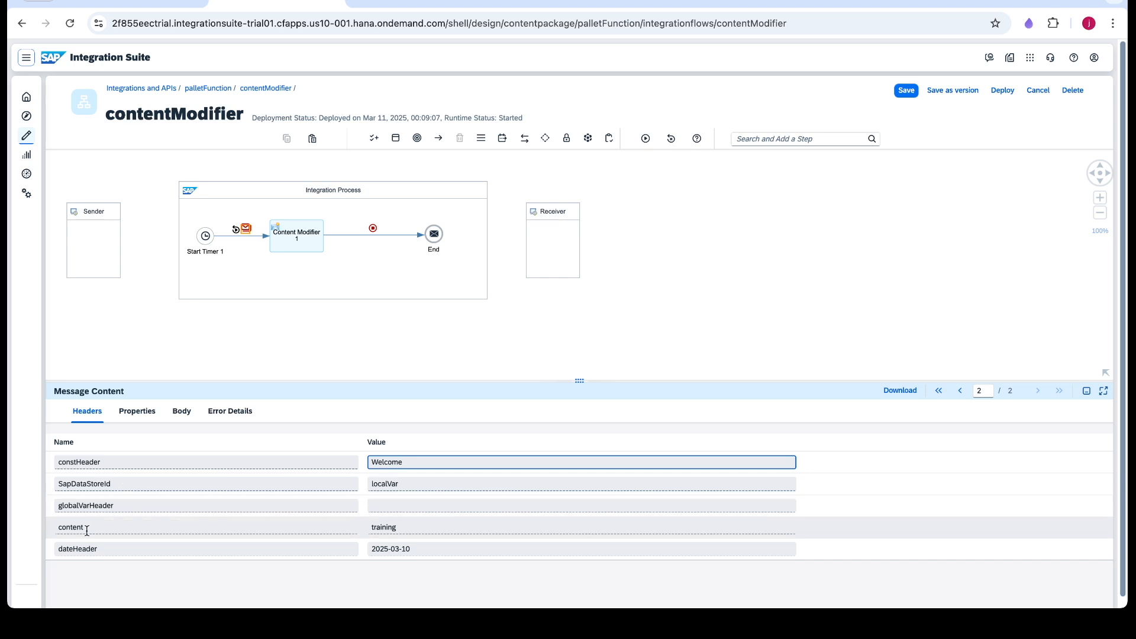
left_click(420, 549)
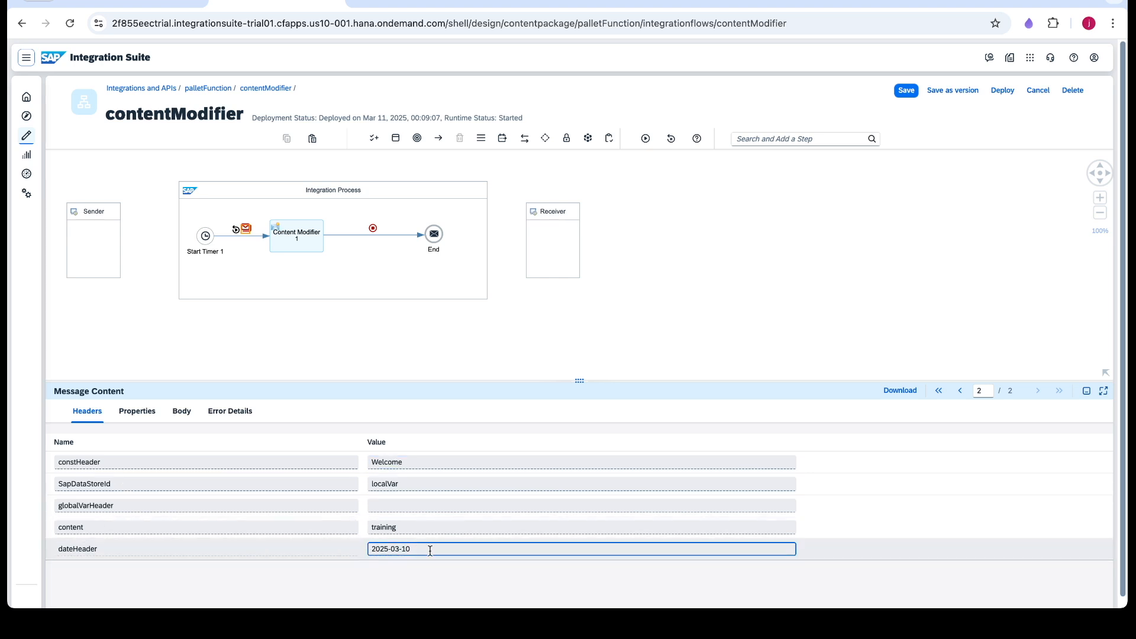
left_click(140, 417)
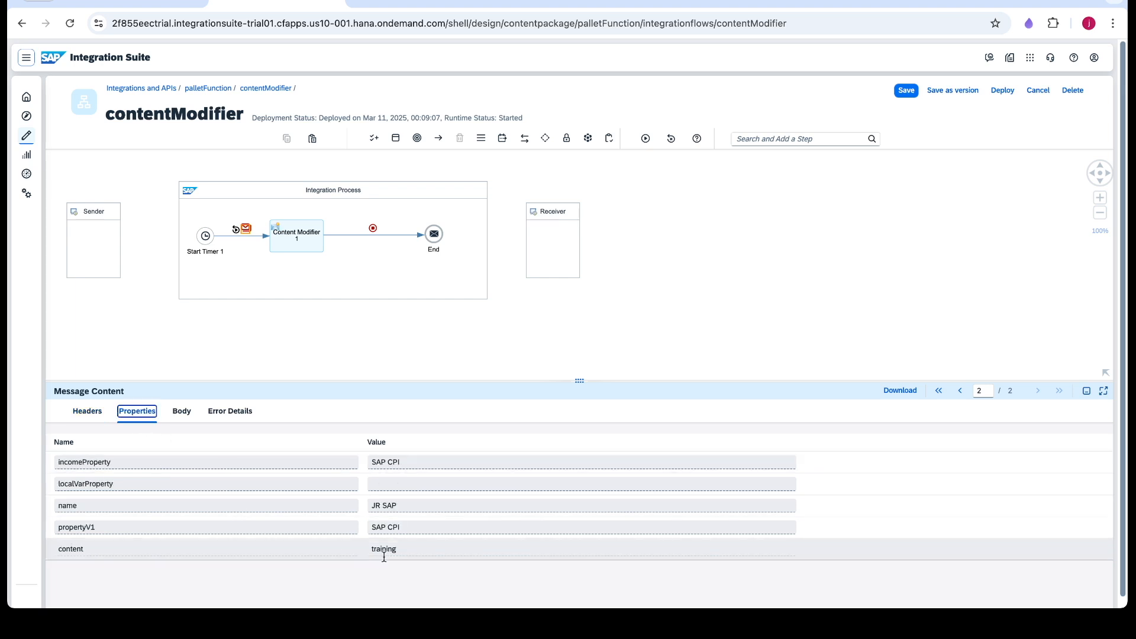
left_click(412, 464)
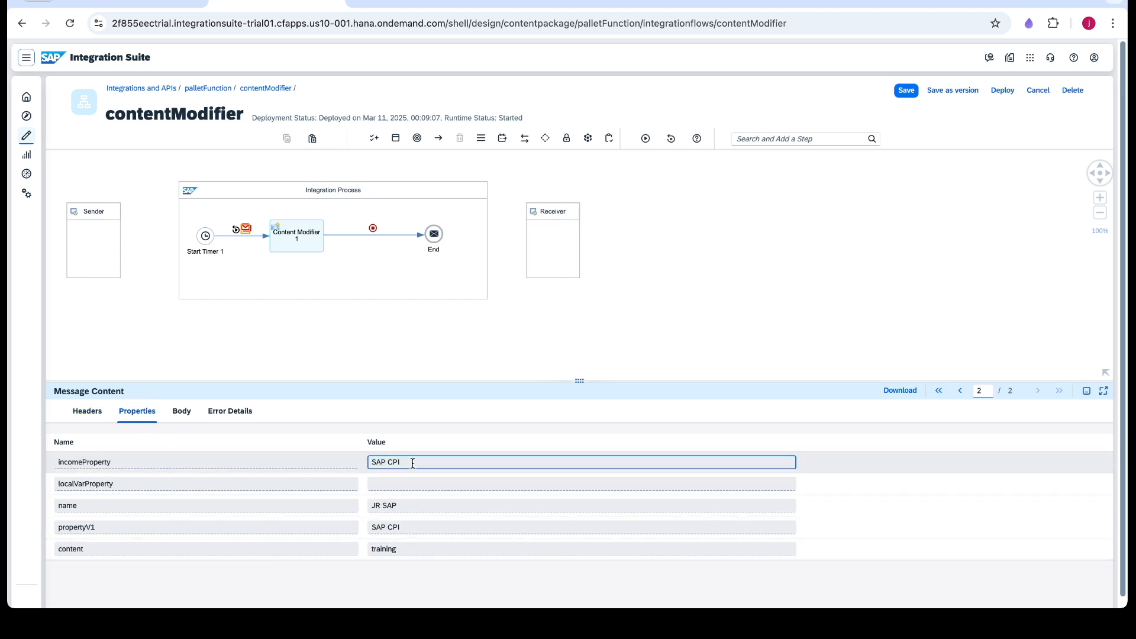
left_click(413, 506)
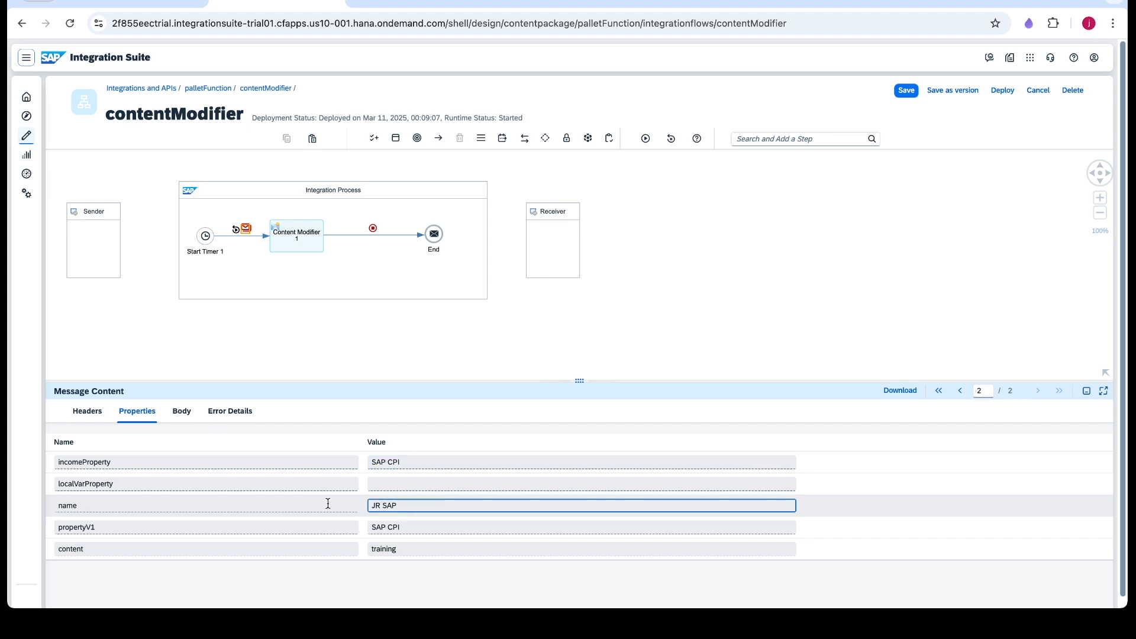
left_click(406, 527)
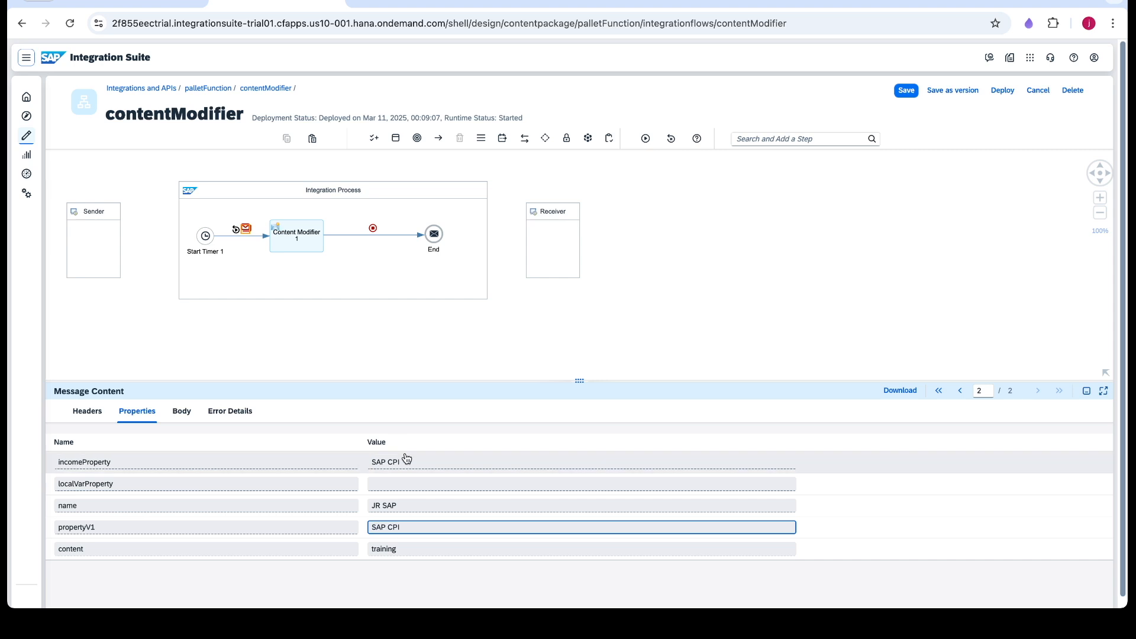
left_click(373, 549)
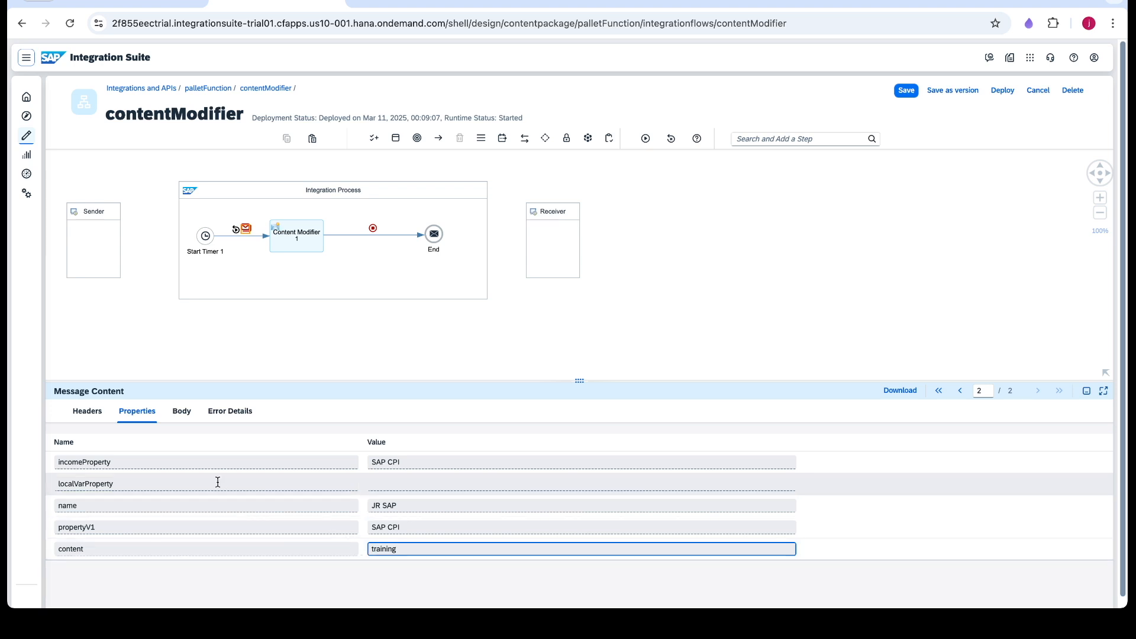
left_click(181, 413)
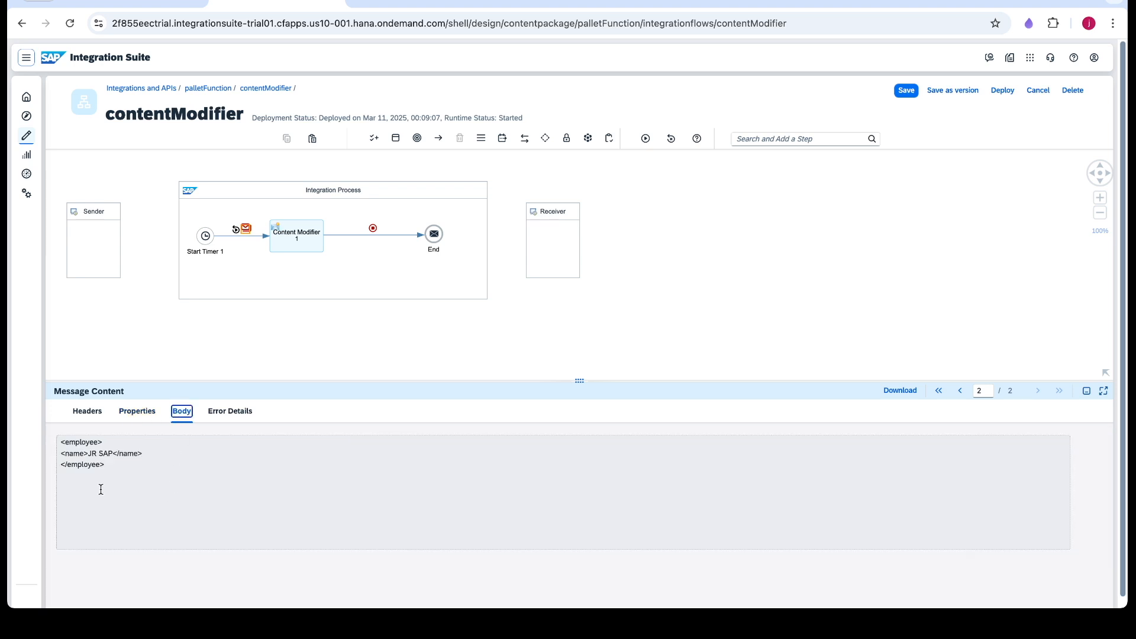
left_click(140, 473)
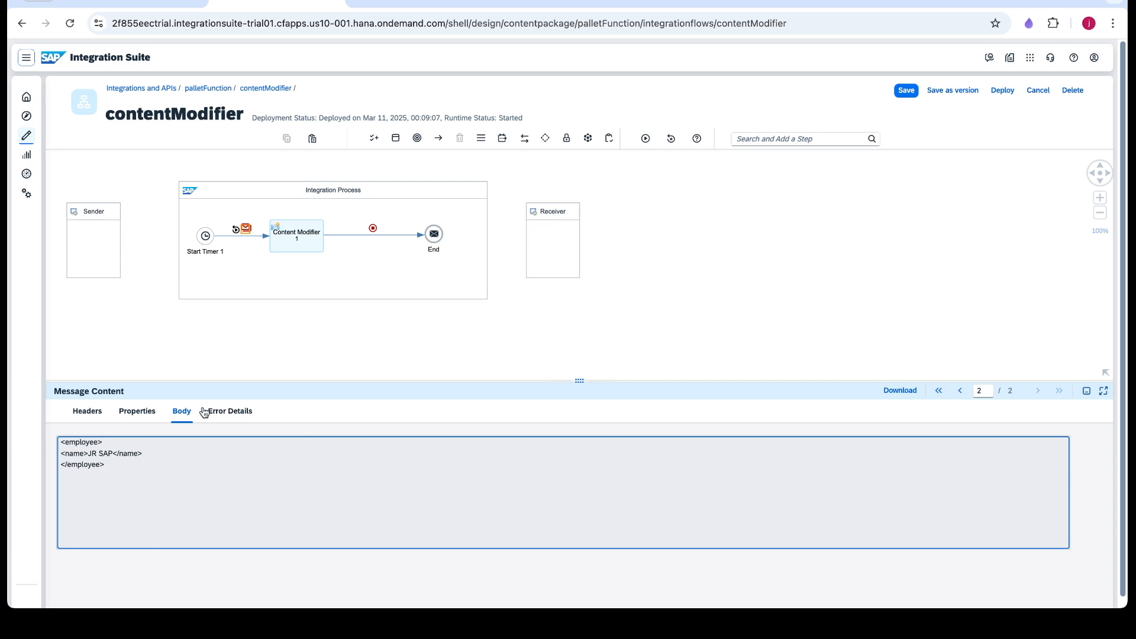
left_click(239, 416)
left_click(293, 448)
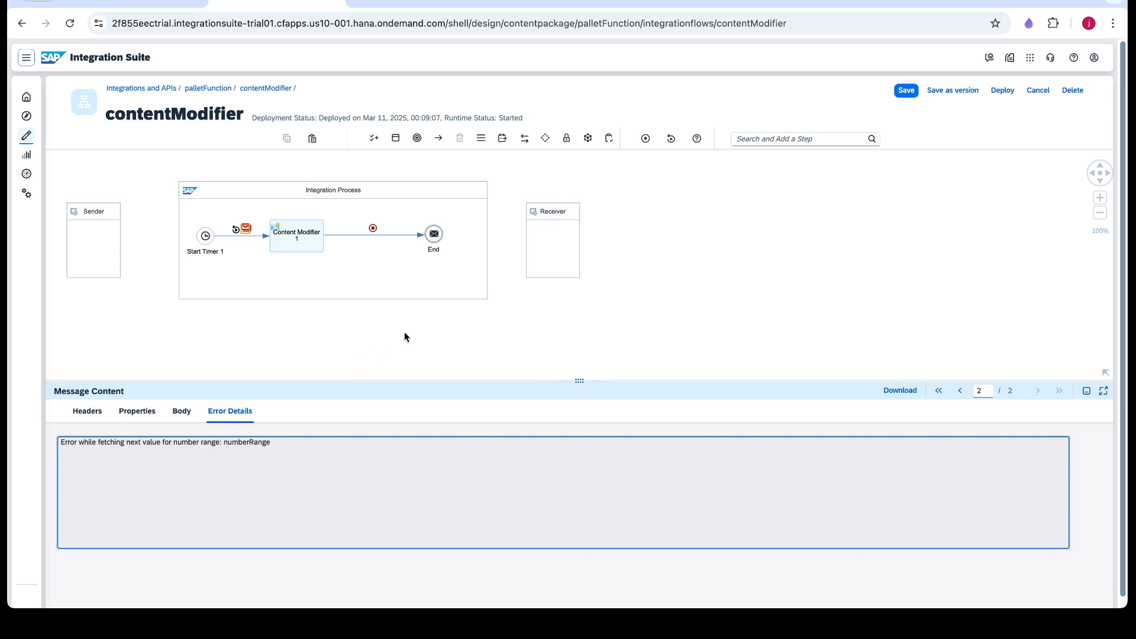
Review the Content Modifier's message headers and open the Number Ranges store from the monitoring overview.
left_click(305, 238)
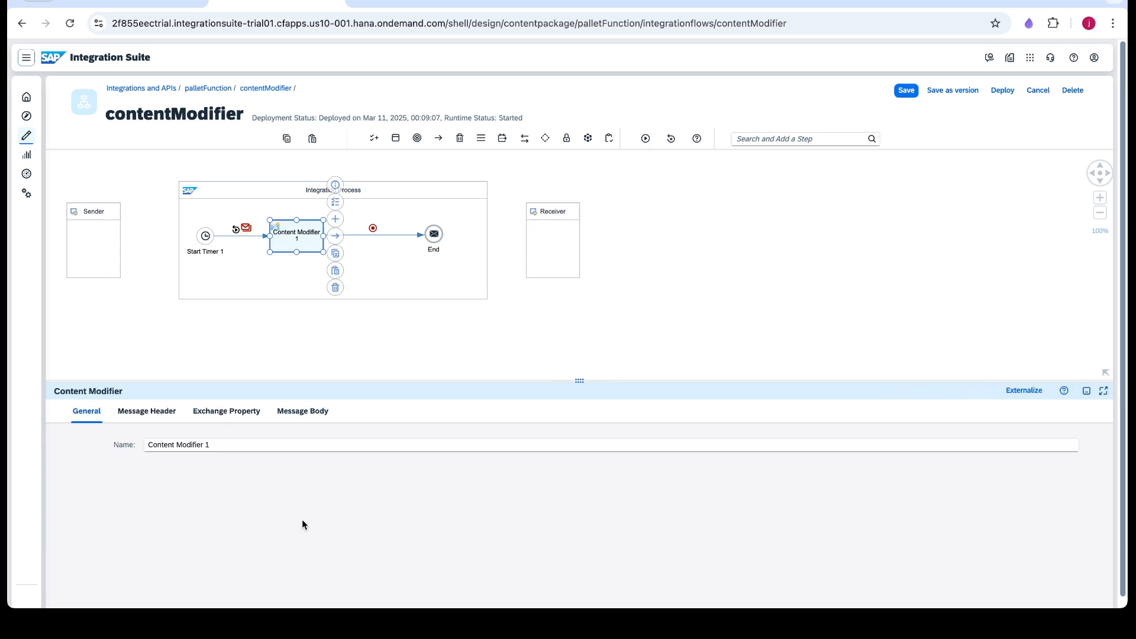
left_click(149, 415)
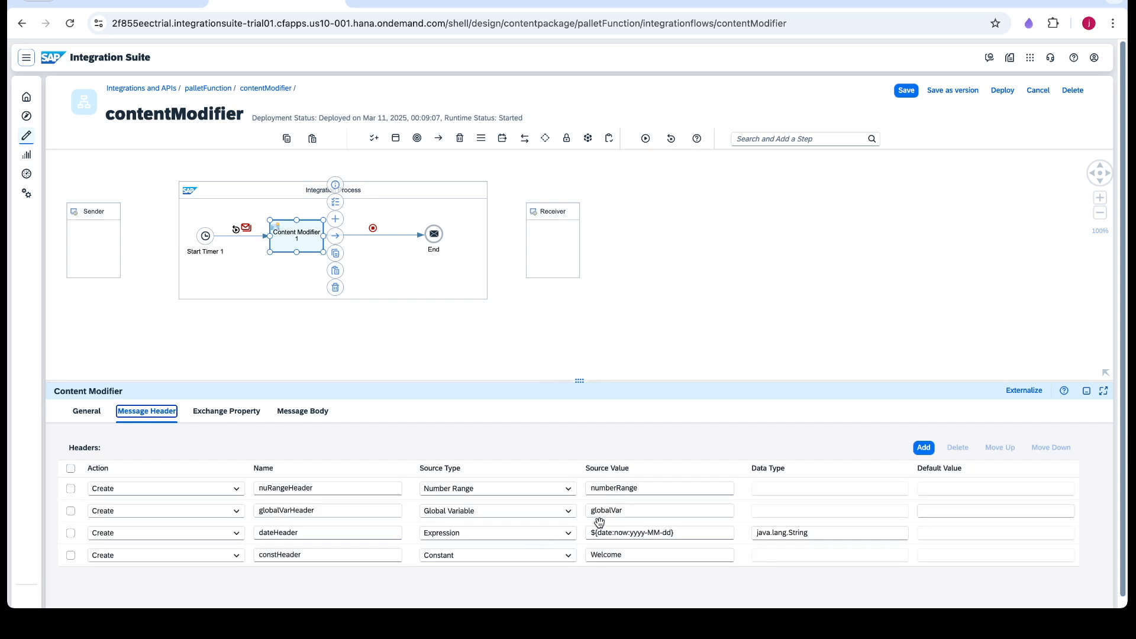
left_click(423, 2)
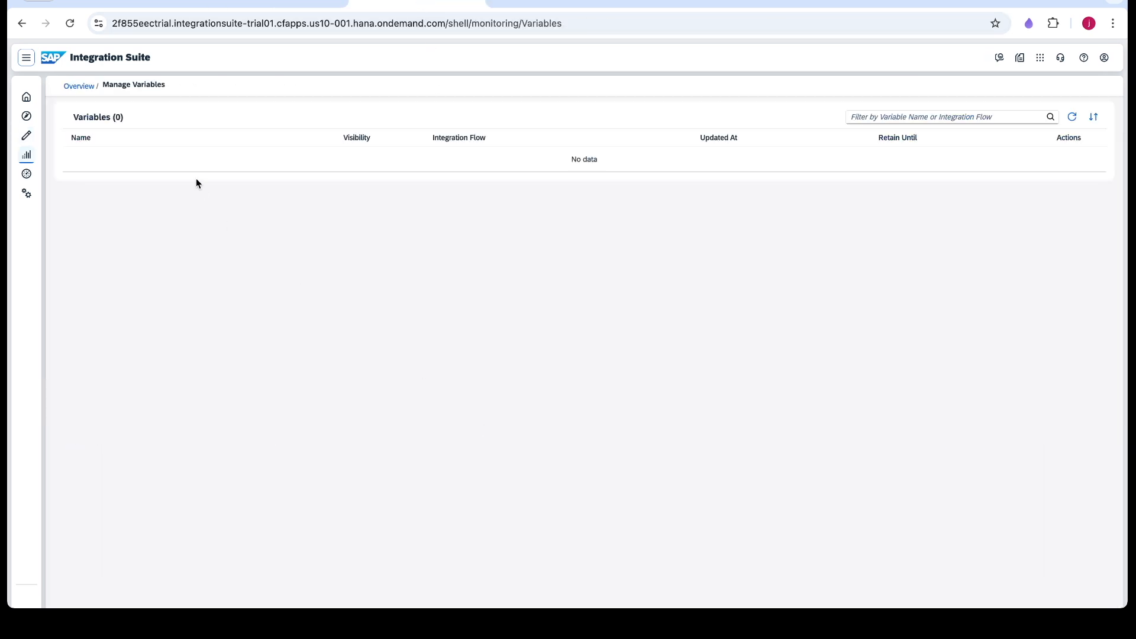
left_click(79, 86)
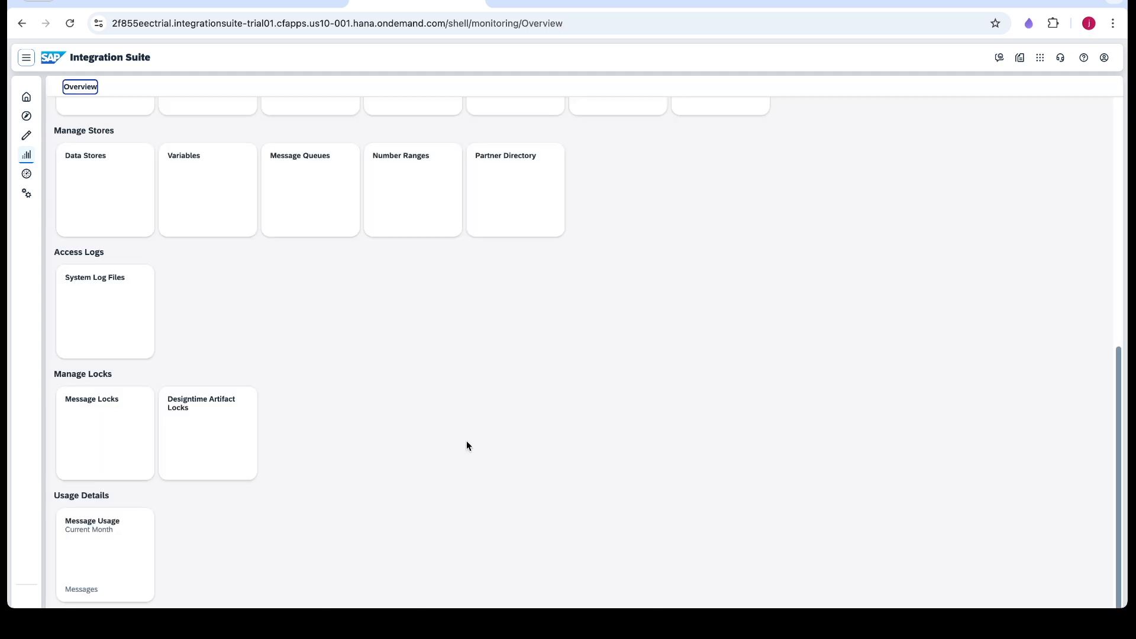
scroll(464, 426, "up", 2)
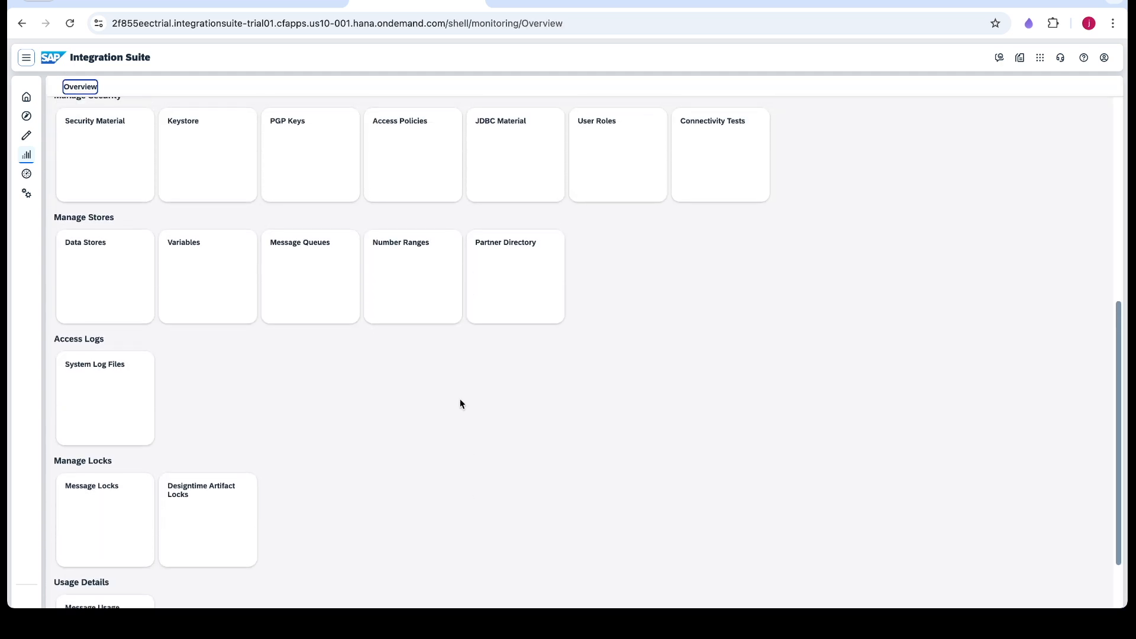
left_click(423, 267)
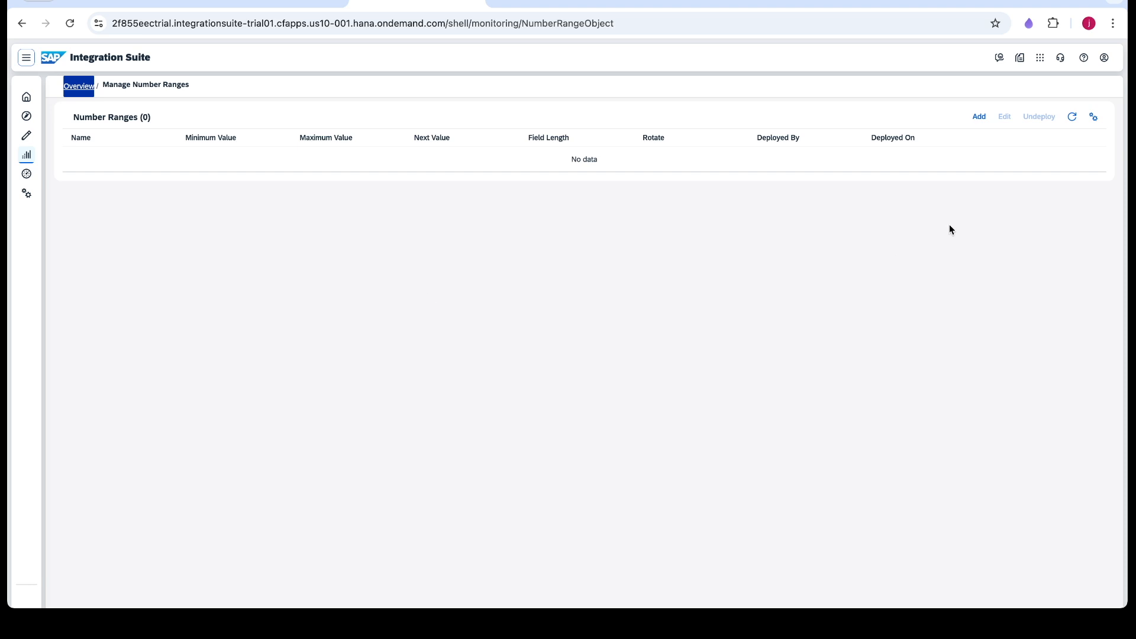
Start a new number range and name it numberRange, copying the name from the source value of nuRangeHeader.
left_click(979, 117)
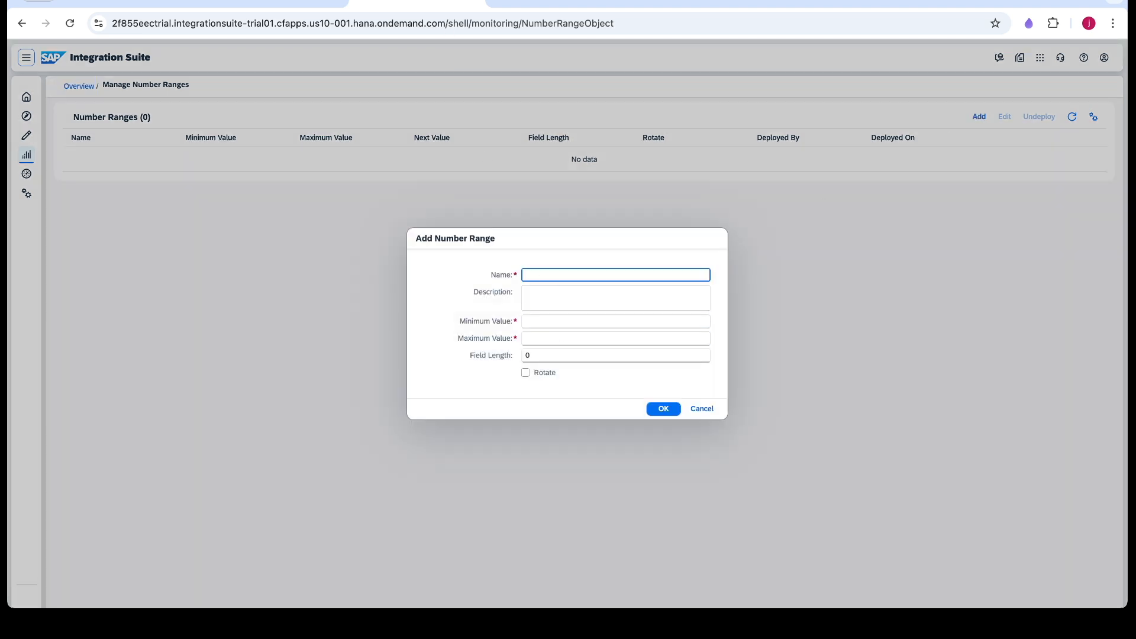
left_click(277, 4)
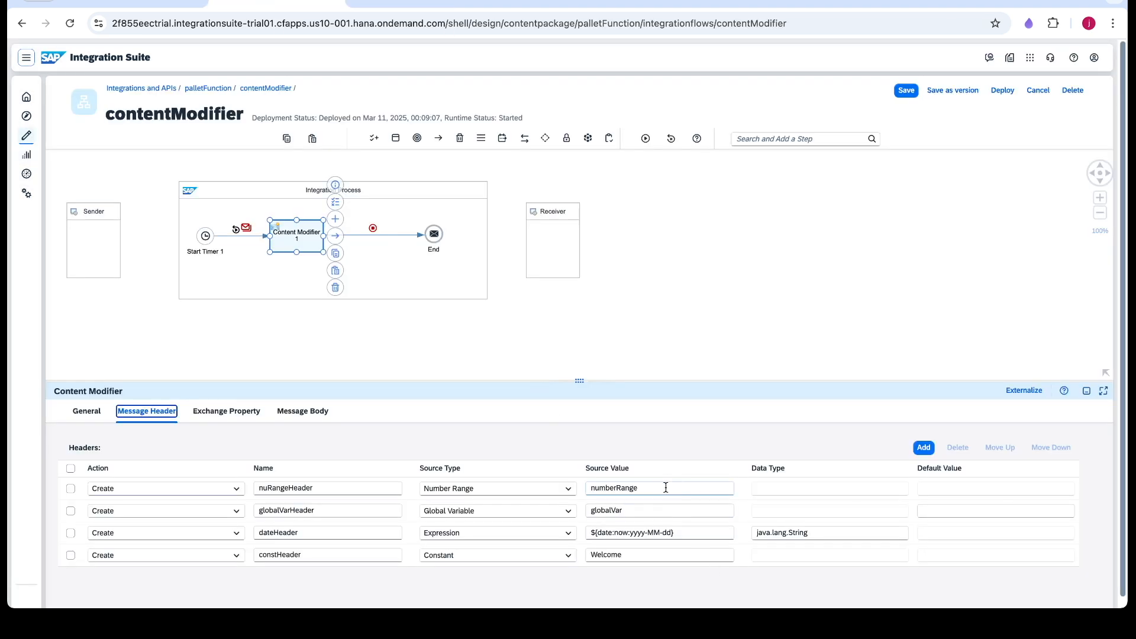
left_click_drag(651, 485, 590, 489)
key("super+c")
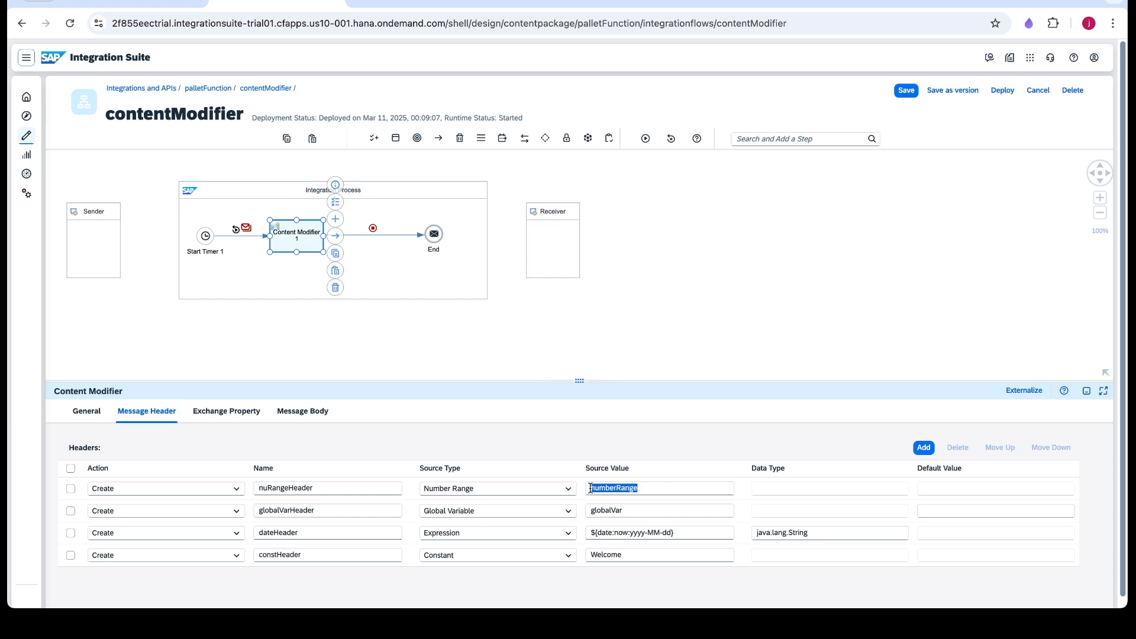
left_click(425, 4)
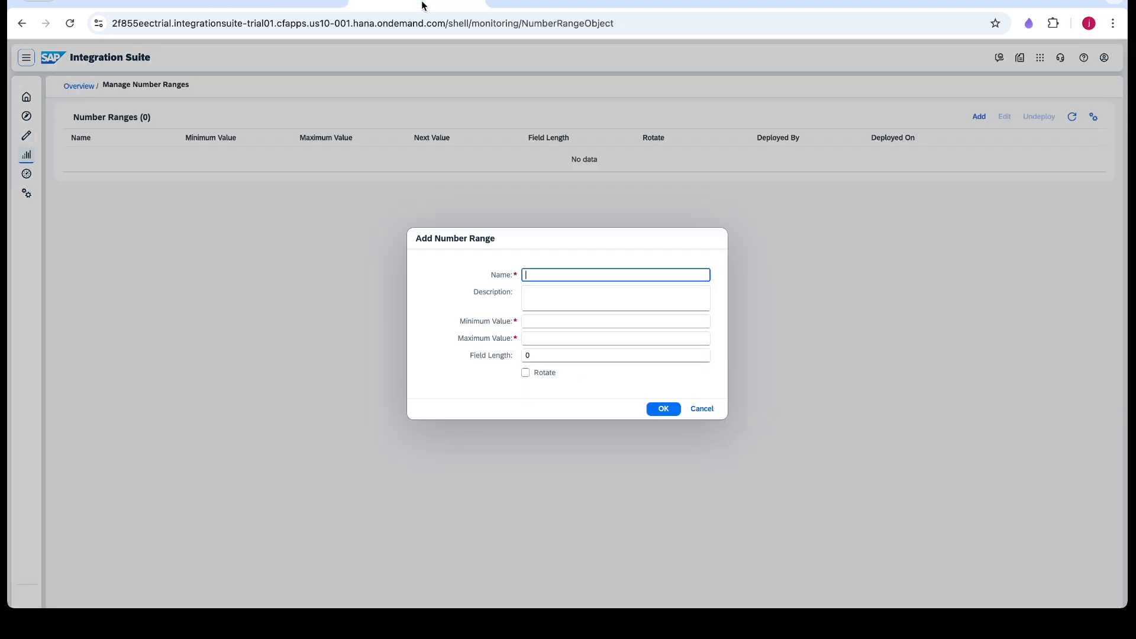
key("super+v")
Set the number range's minimum value to 00001, maximum value to 99999 and field length to 5, and confirm it.
left_click(542, 321)
type("00001")
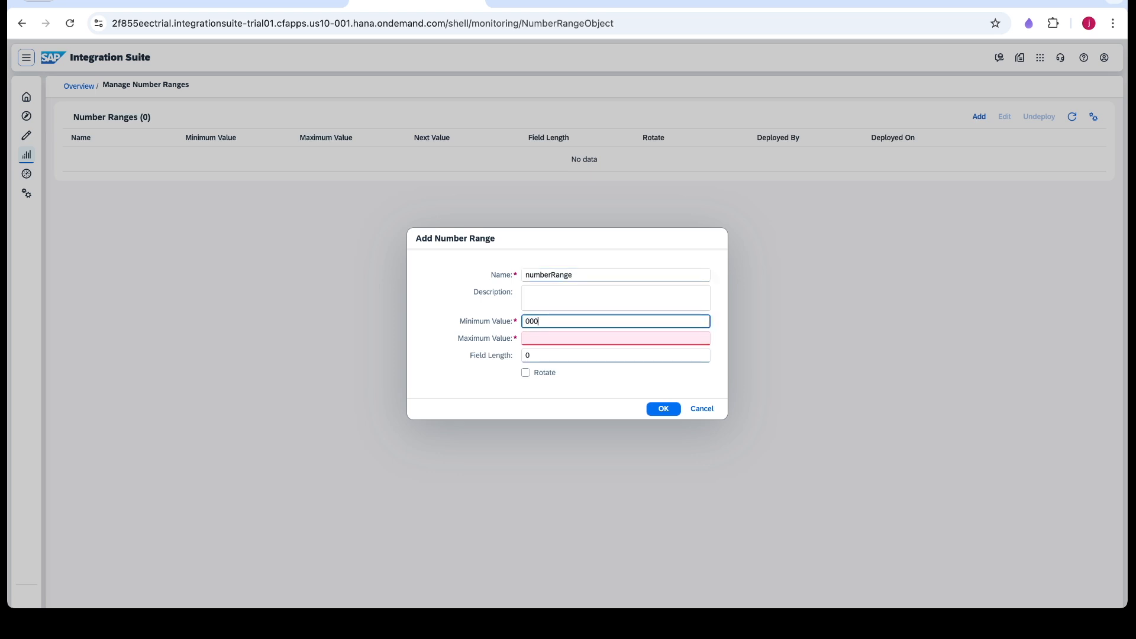
left_click(527, 335)
type("99999")
left_click(534, 353)
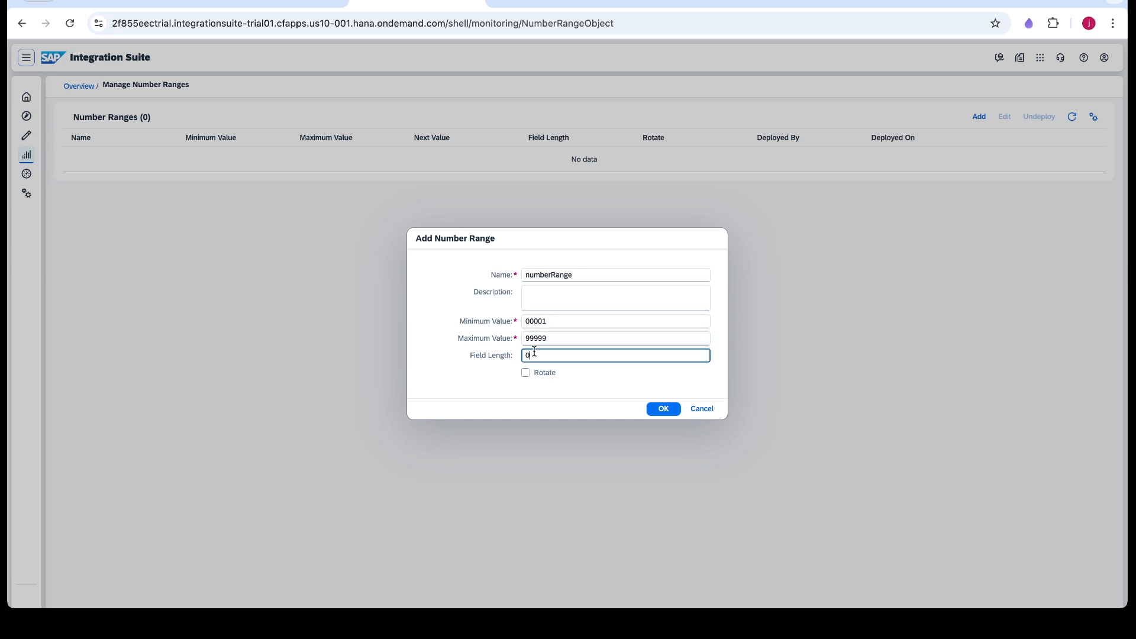
key("BackSpace")
type("5")
left_click(663, 409)
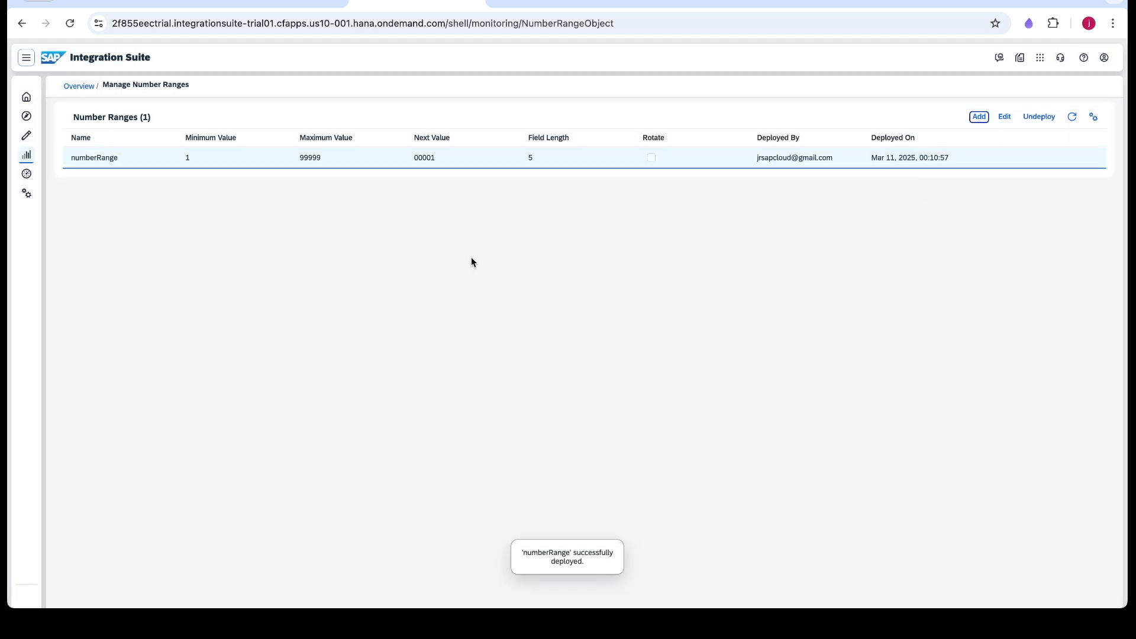
Rerun the contentModifier simulation and examine the message entering the Content Modifier and the headers of the message leaving it.
left_click(274, 3)
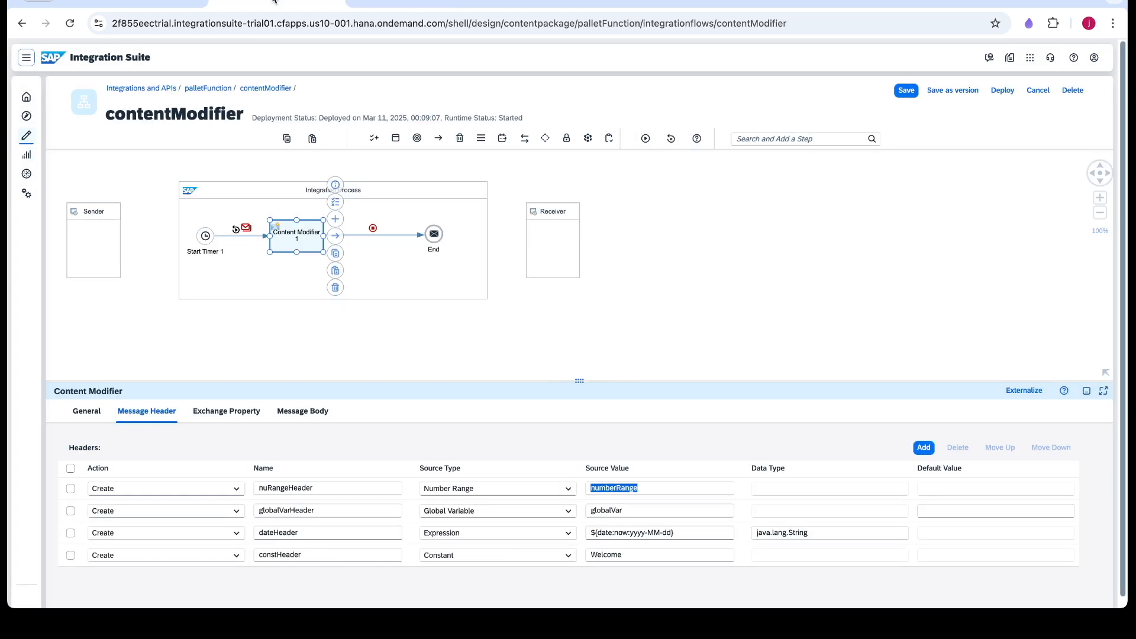
left_click(647, 141)
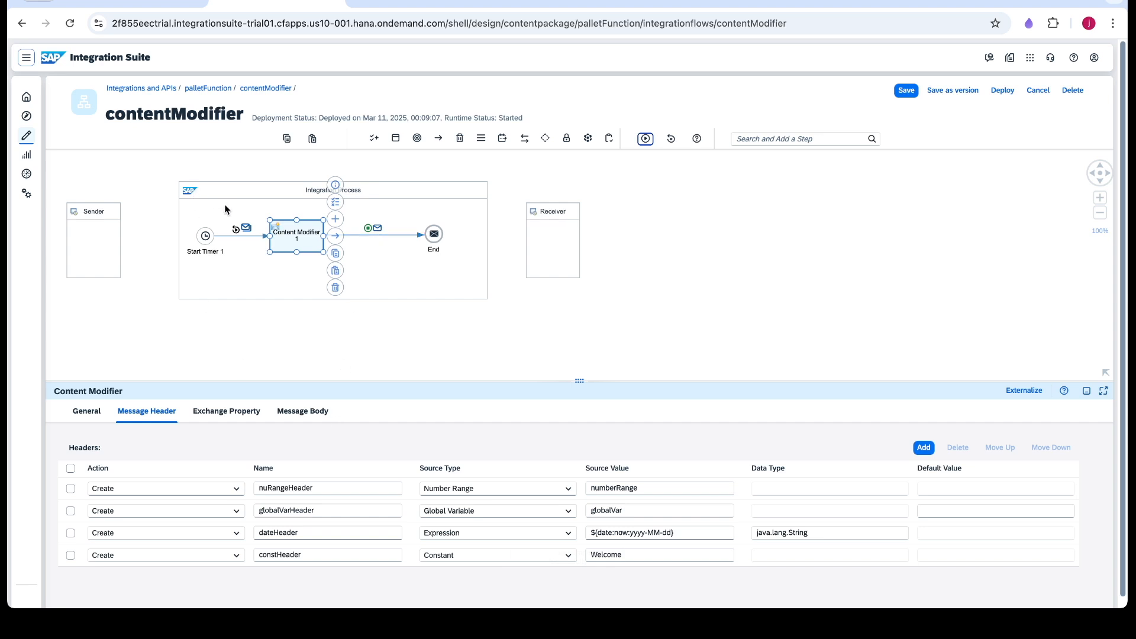
left_click(246, 227)
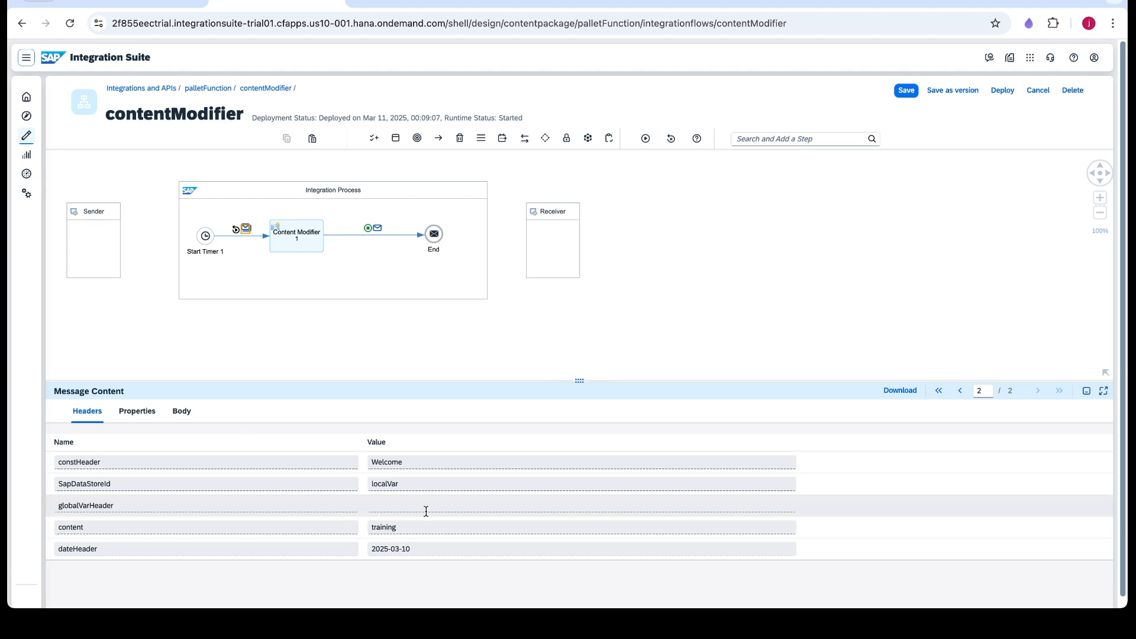
scroll(190, 456, "down", 1)
left_click(133, 406)
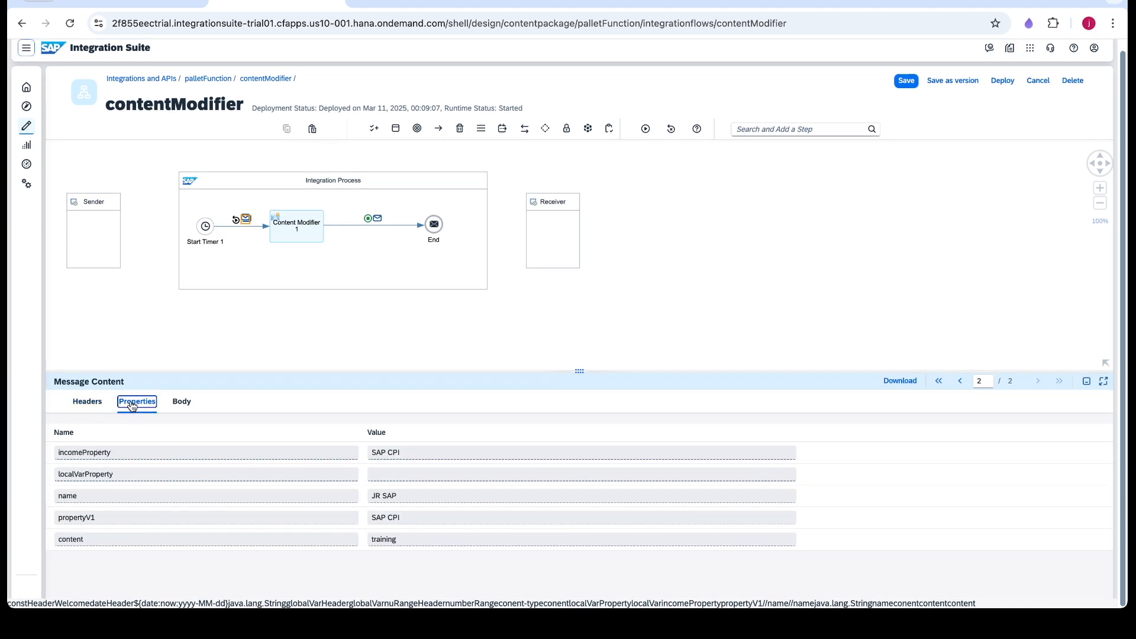
left_click(182, 402)
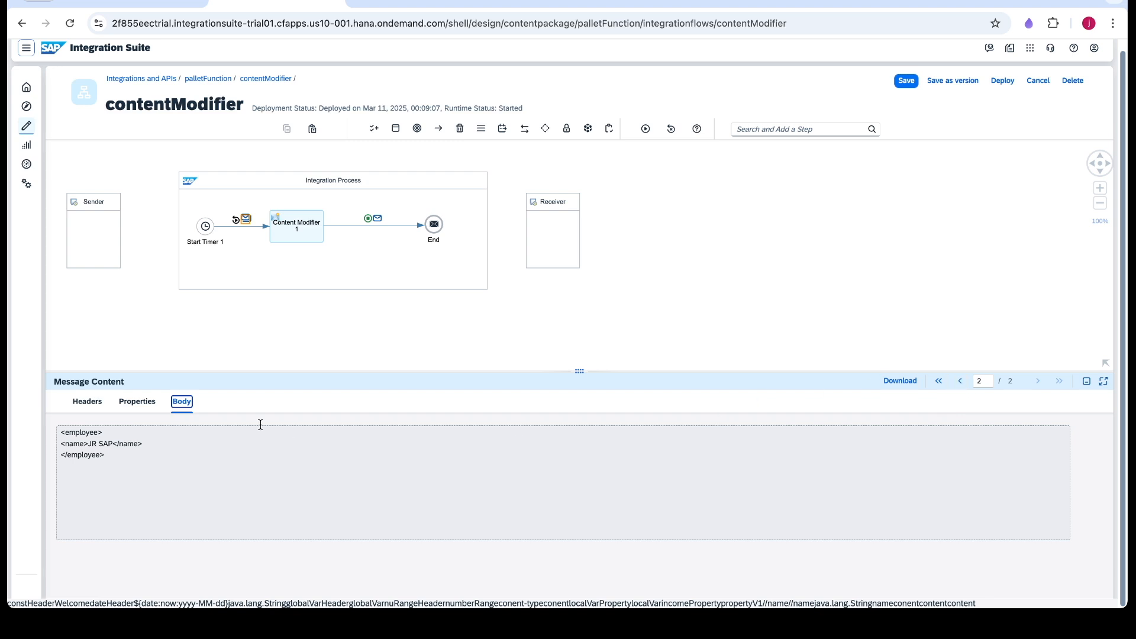
left_click(375, 219)
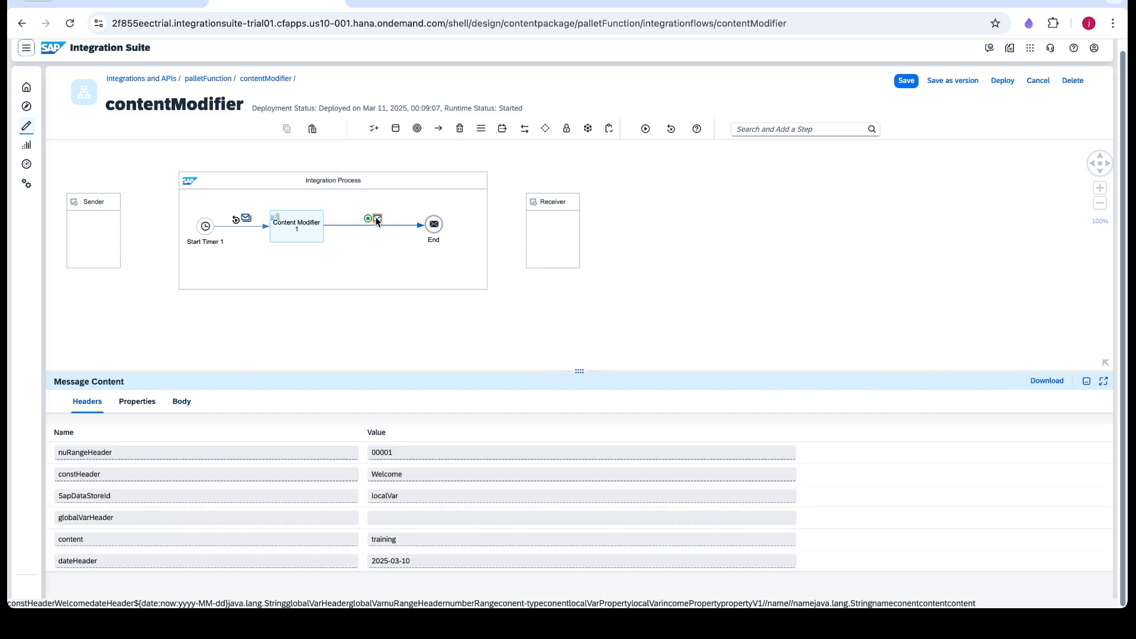
left_click(124, 453)
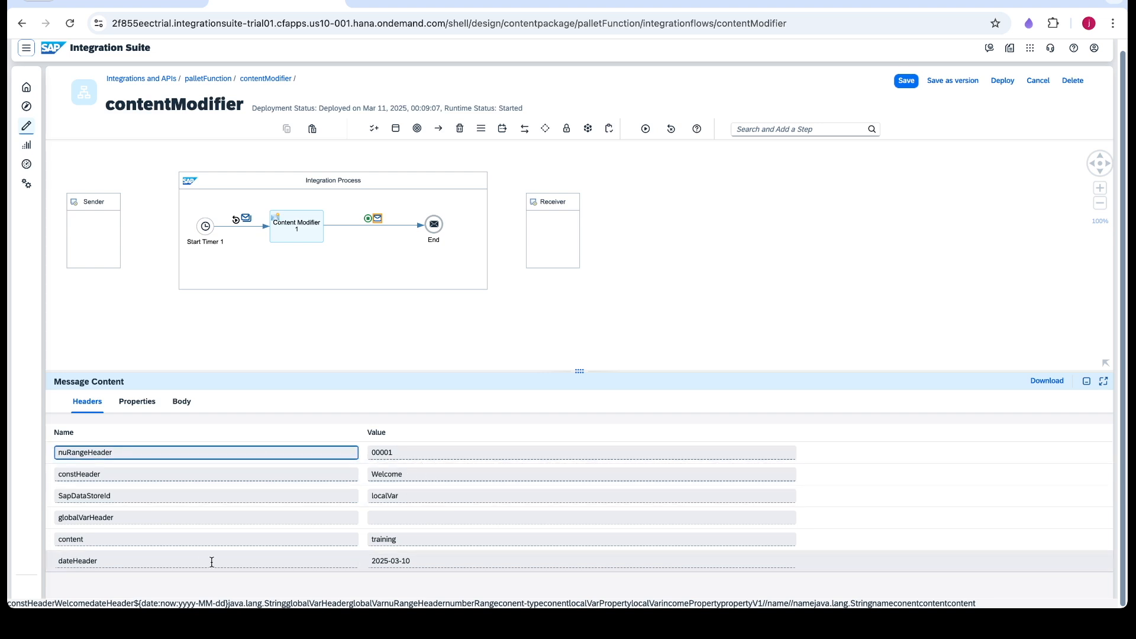
Examine the properties and headers of the message leaving the Content Modifier, and check the Variables store in the monitoring overview.
left_click(143, 407)
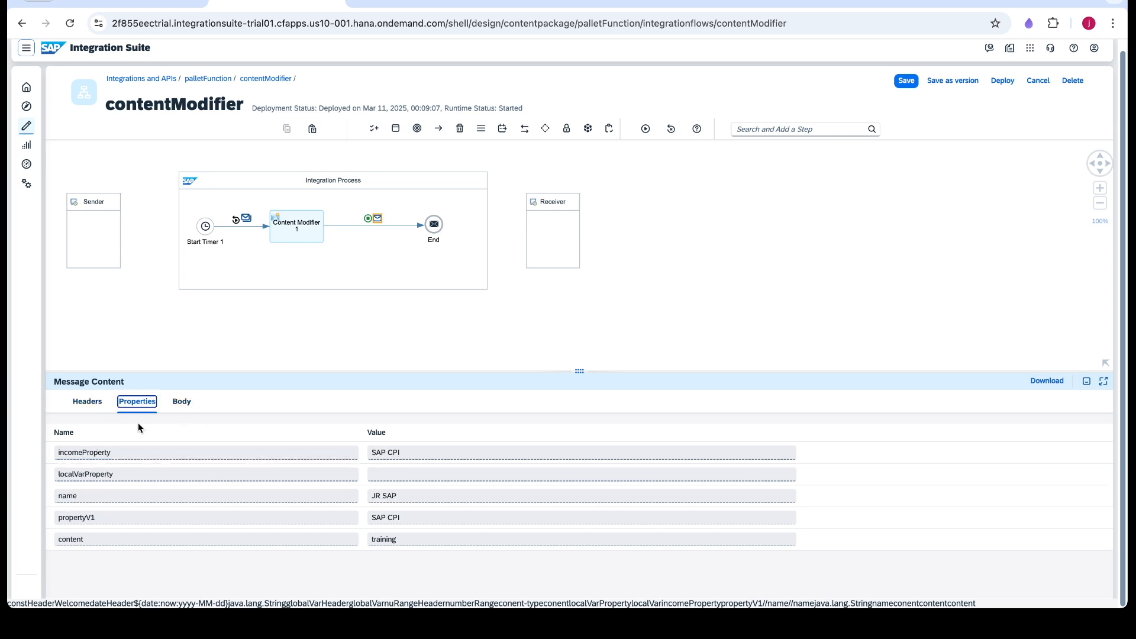
left_click(80, 406)
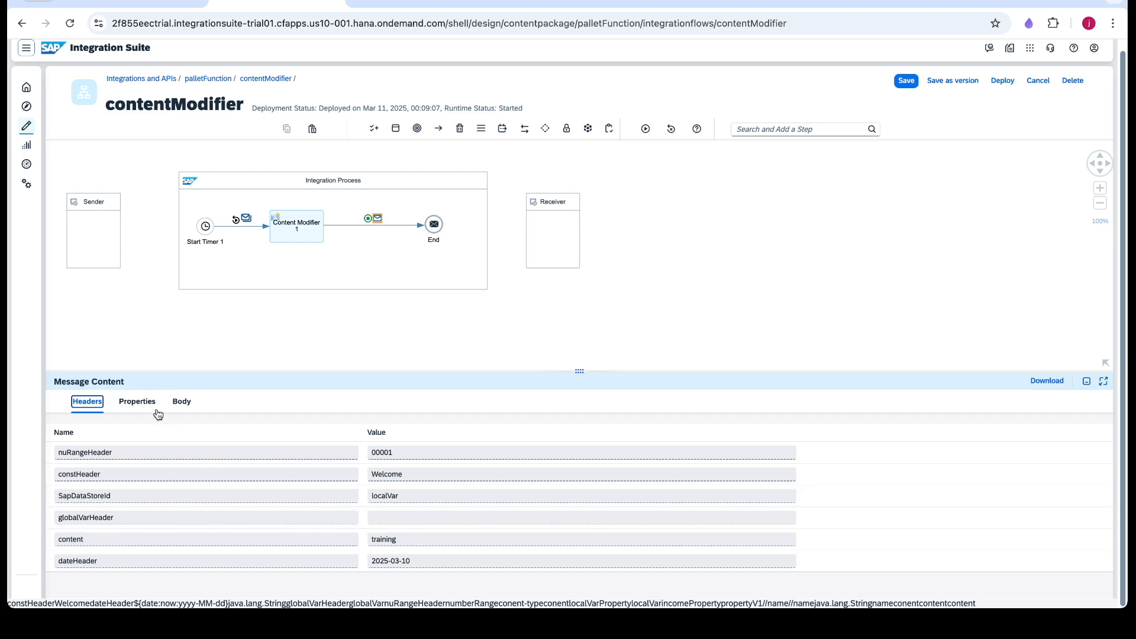
left_click(145, 404)
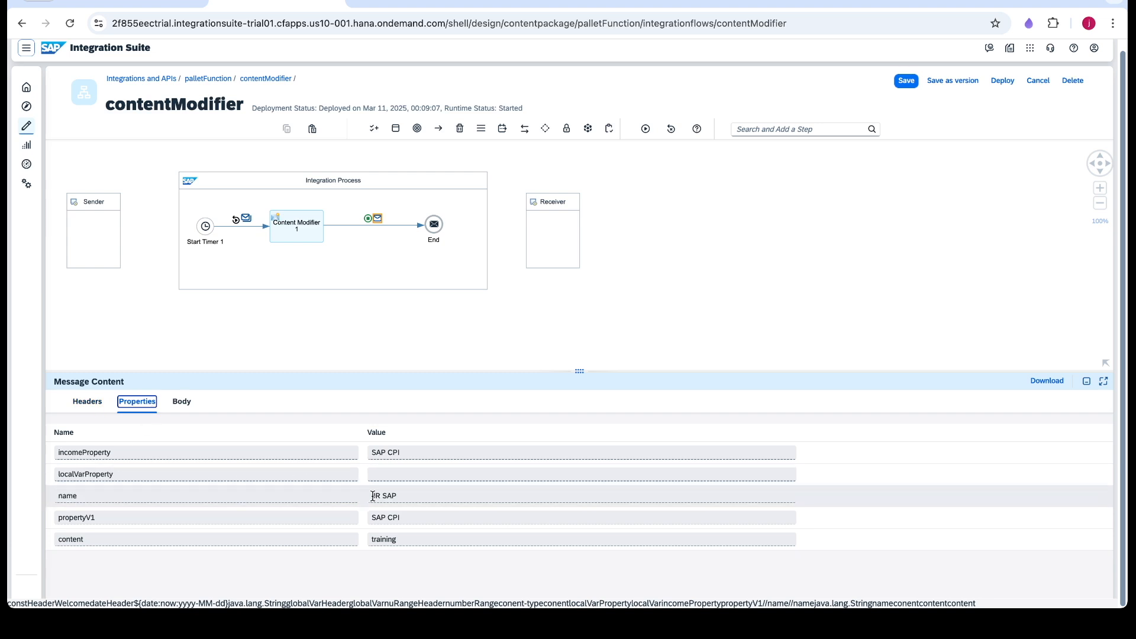
left_click(421, 2)
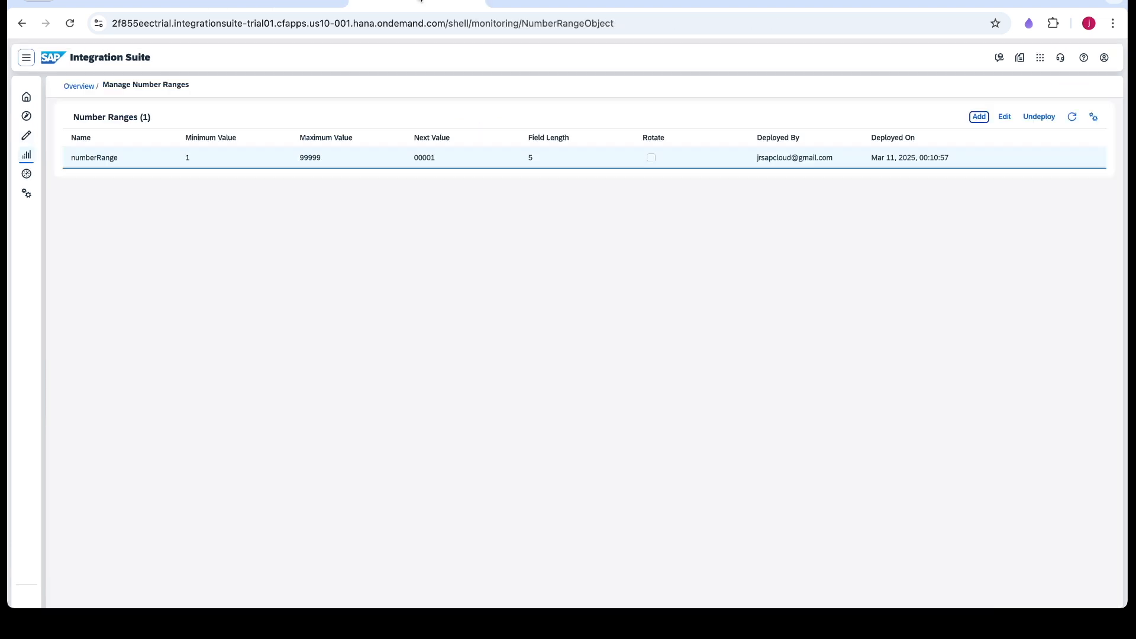
left_click(78, 86)
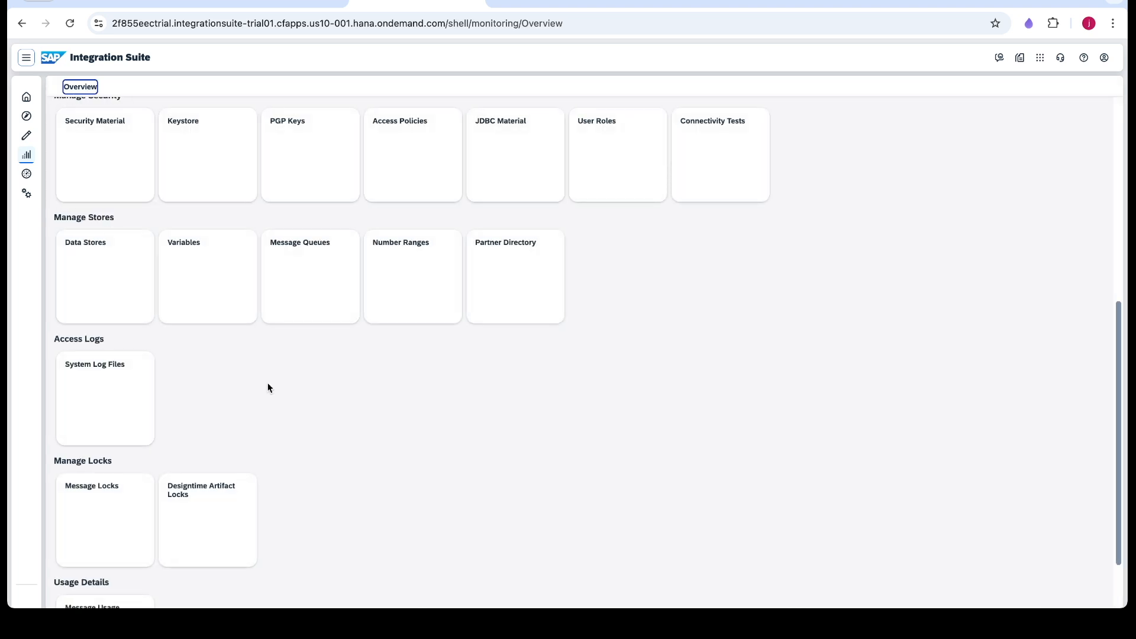
left_click(204, 242)
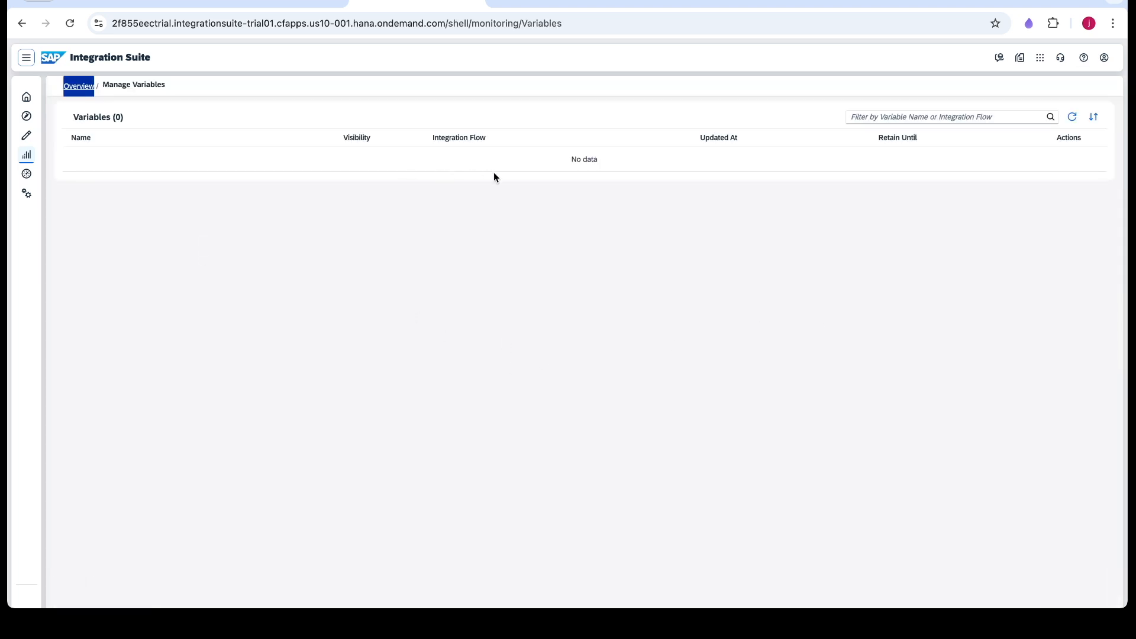
left_click(276, 3)
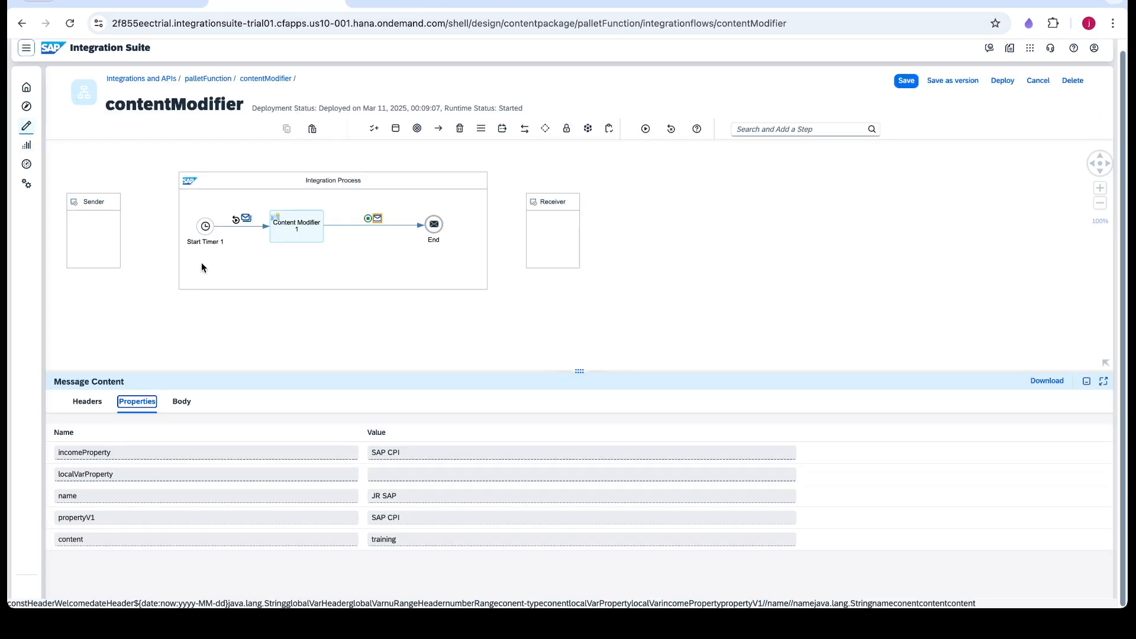
Compare the body of the message leaving the Content Modifier with the body, properties and headers of the message entering it.
left_click(182, 403)
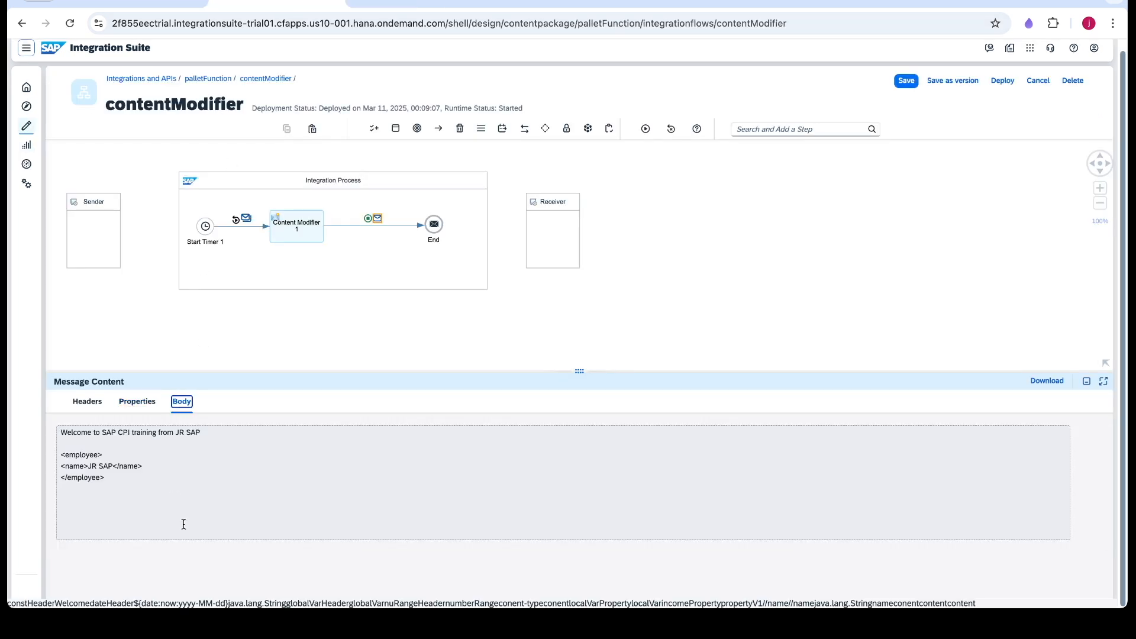
left_click_drag(61, 432, 220, 439)
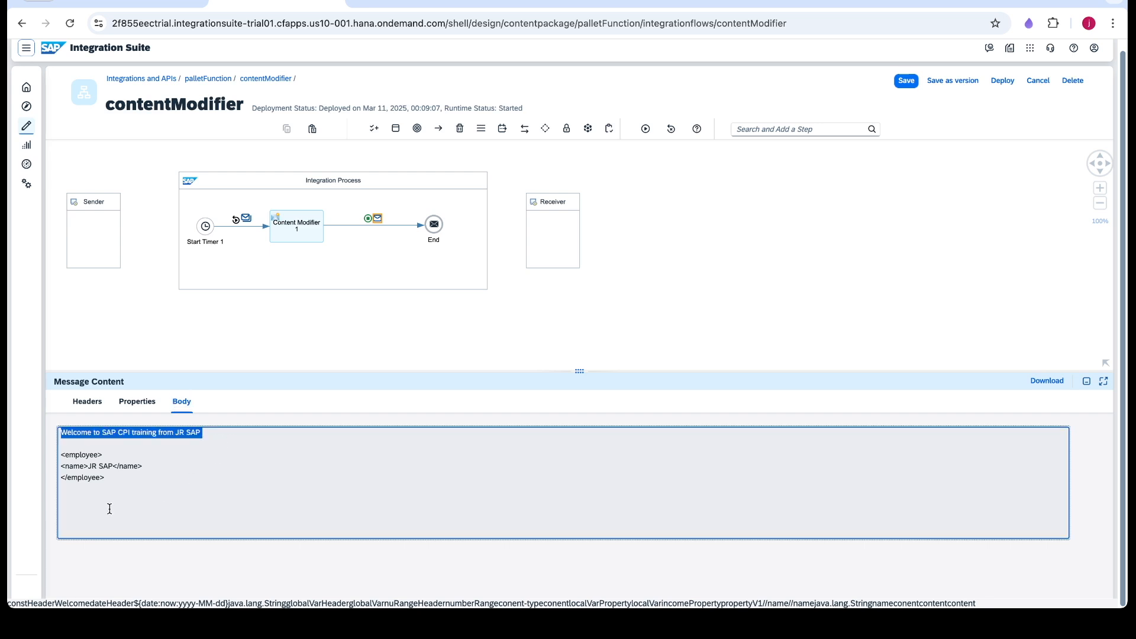
left_click(183, 488)
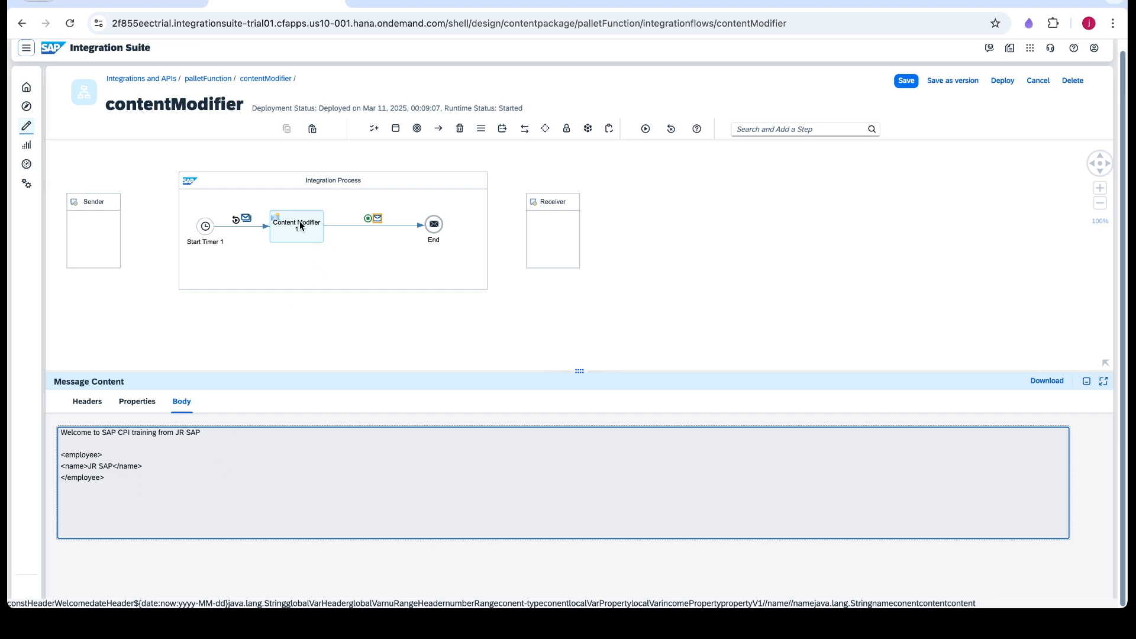
left_click(246, 220)
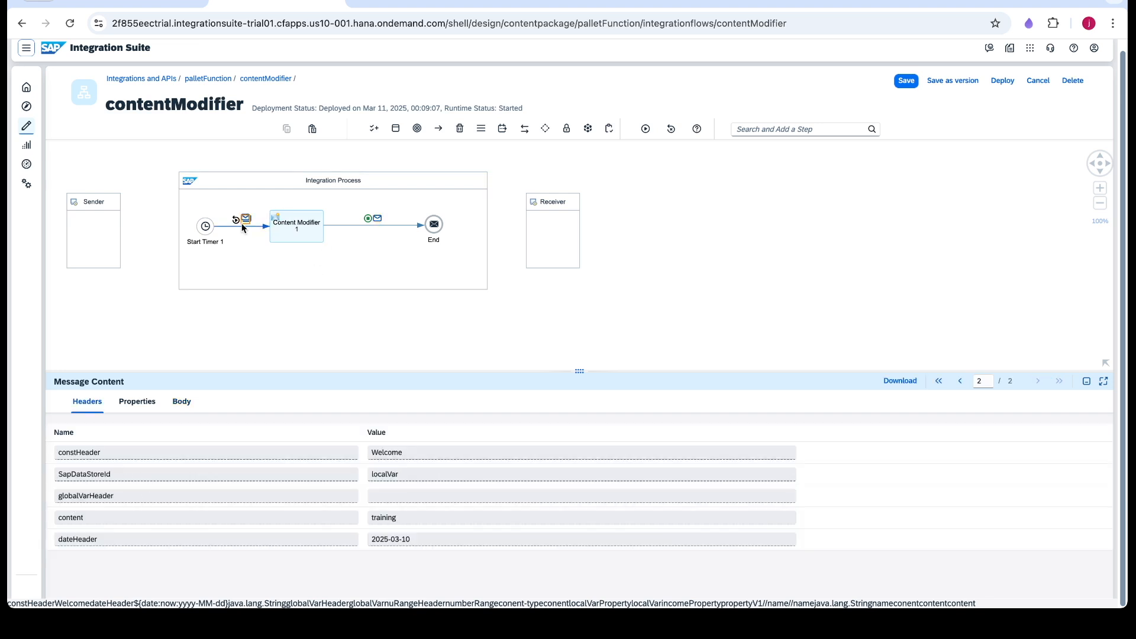
left_click(181, 402)
left_click_drag(132, 463, 52, 413)
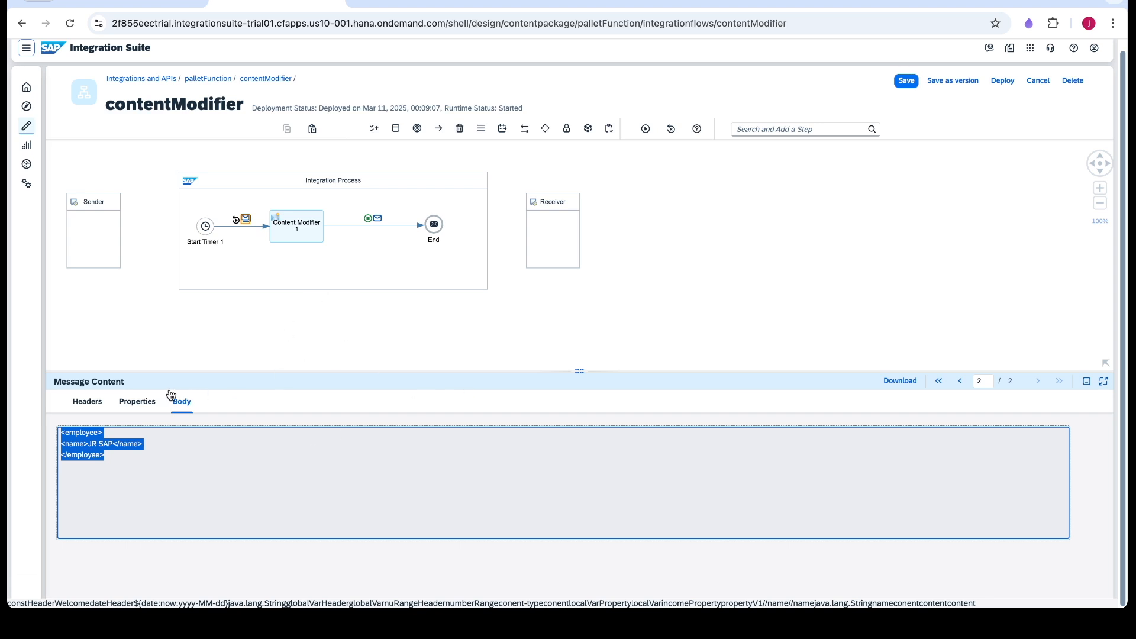
left_click(142, 401)
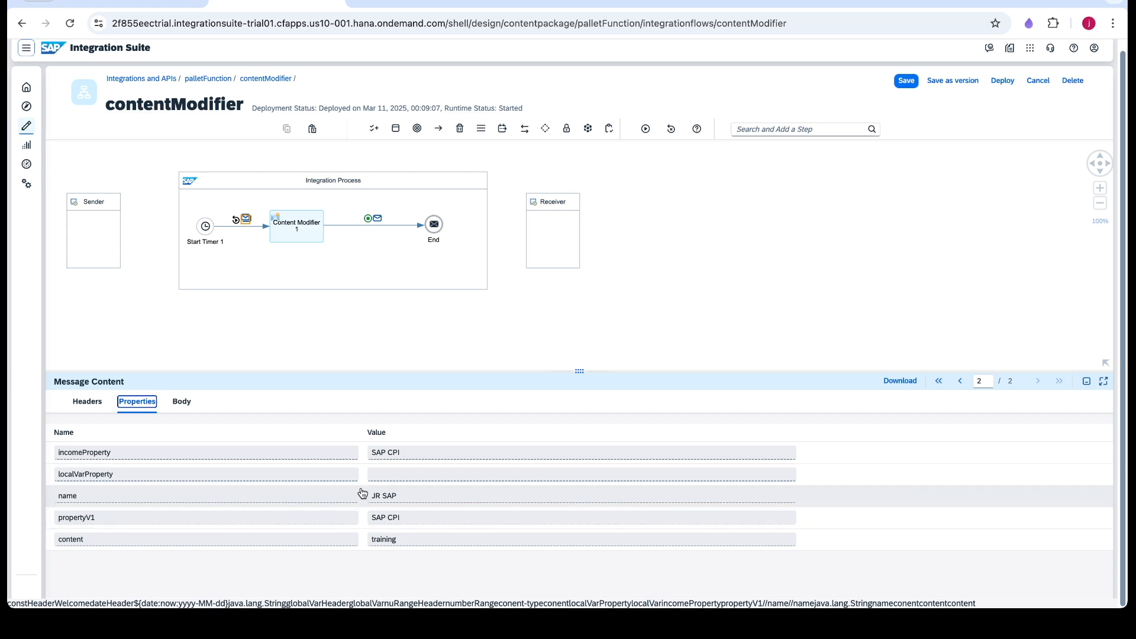
left_click(383, 474)
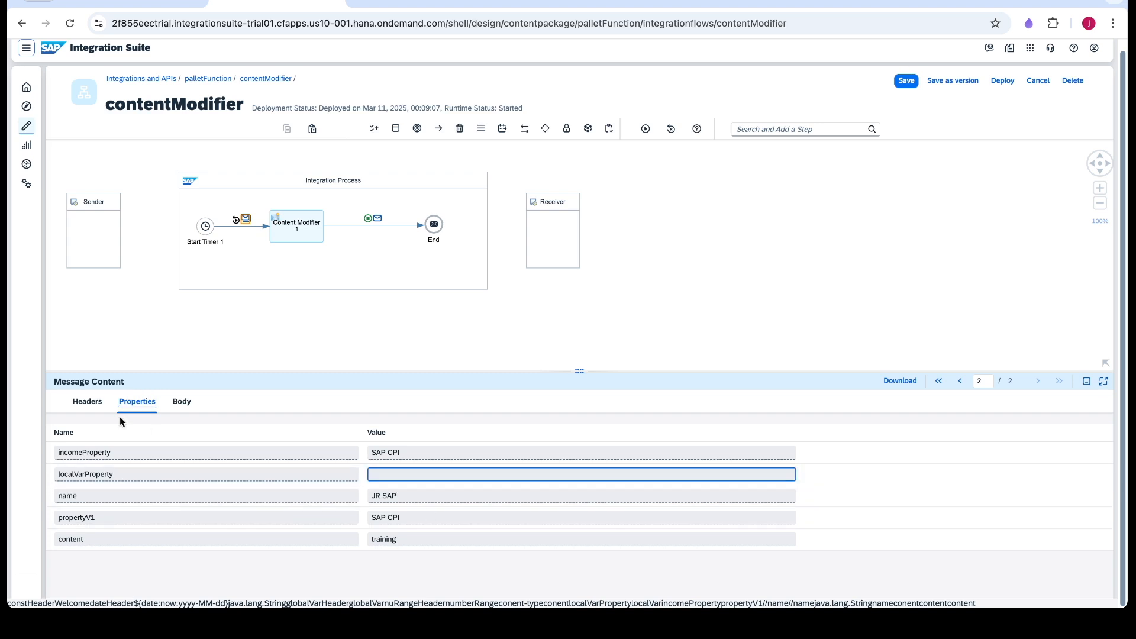
left_click(87, 401)
left_click(388, 495)
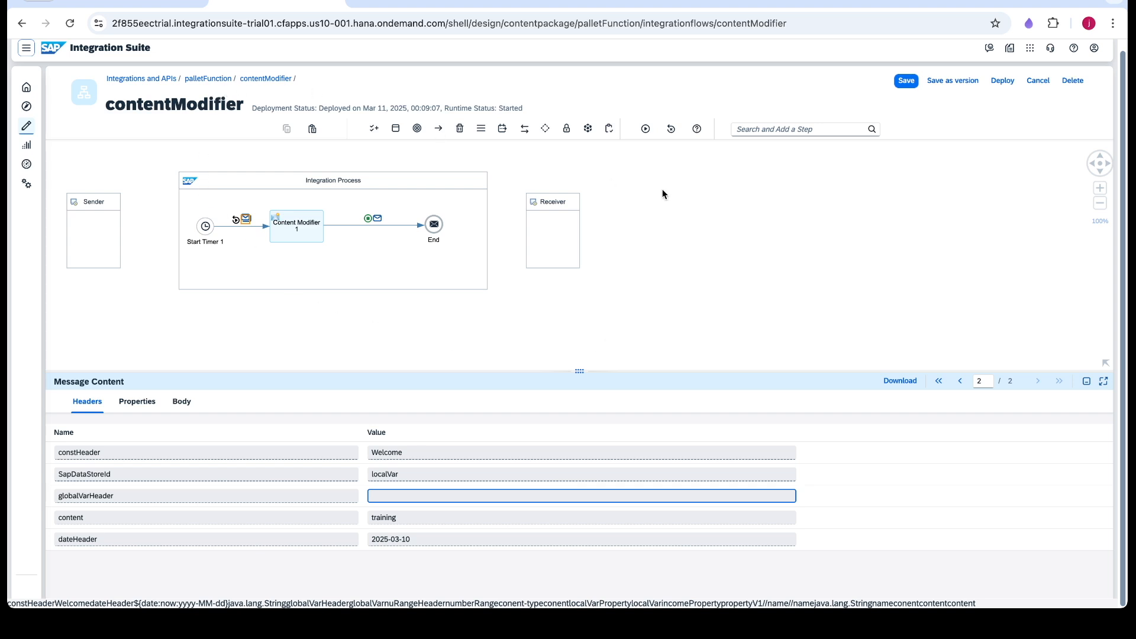
Save the contentModifier flow and open the palletFunction package for editing.
left_click(905, 80)
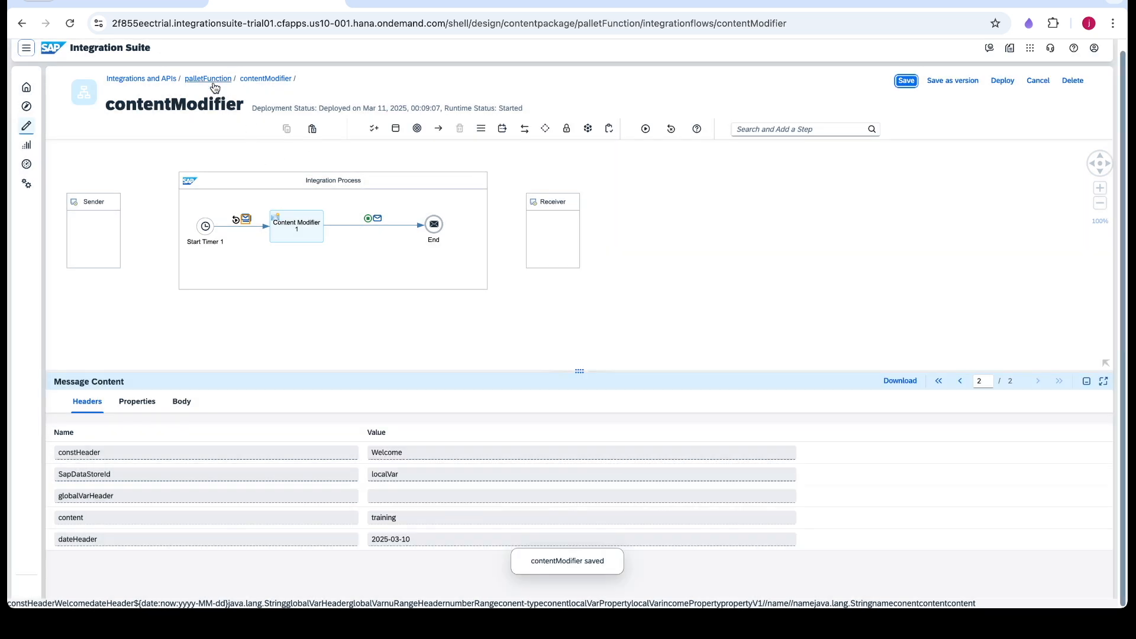
left_click(212, 79)
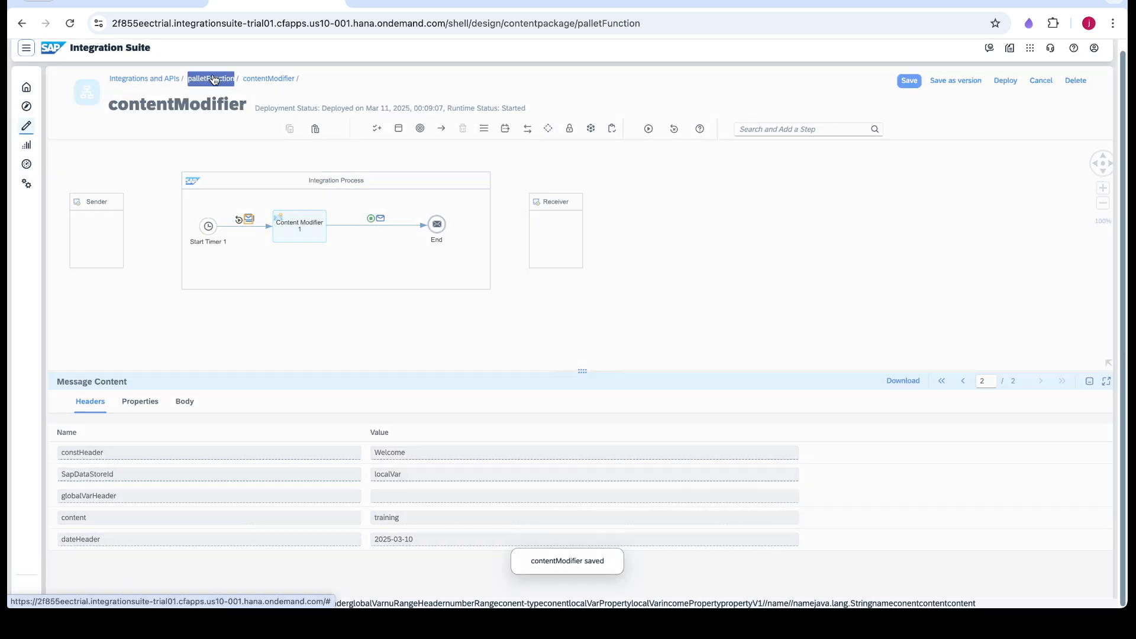
left_click(988, 80)
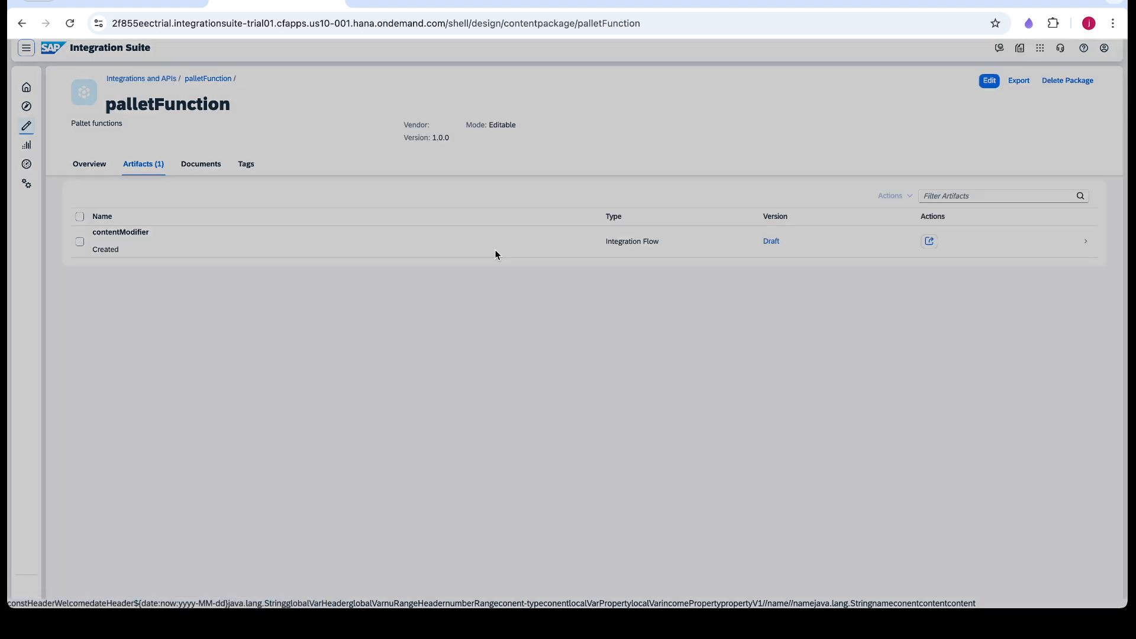
left_click(979, 83)
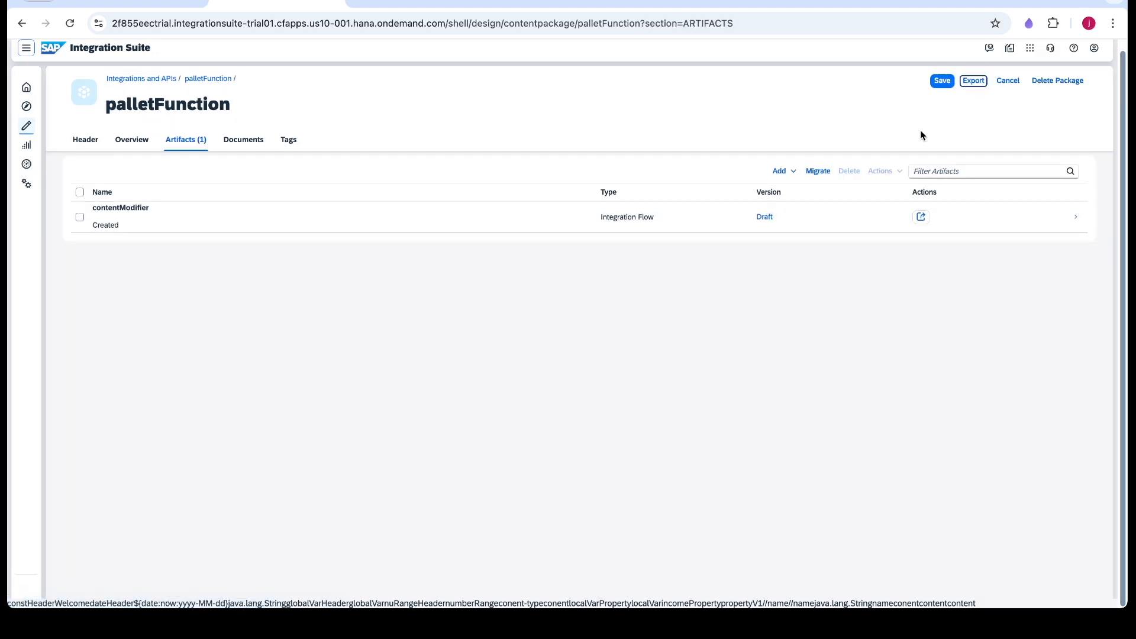
Add an integration flow named writeVariables to the palletFunction package and open it in the editor.
left_click(782, 171)
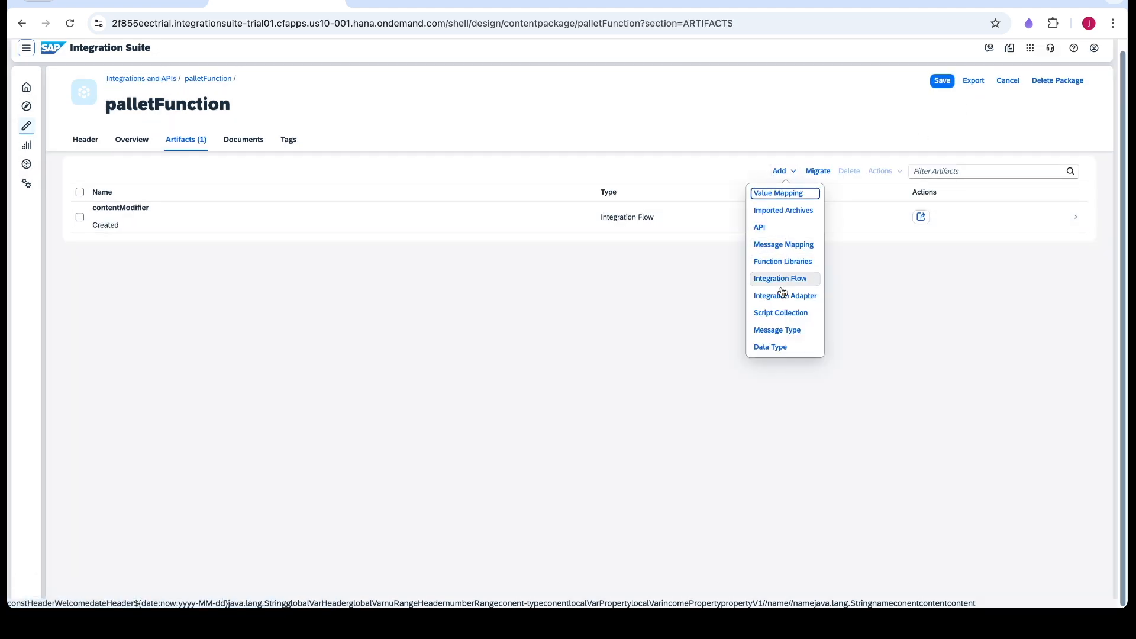
left_click(783, 279)
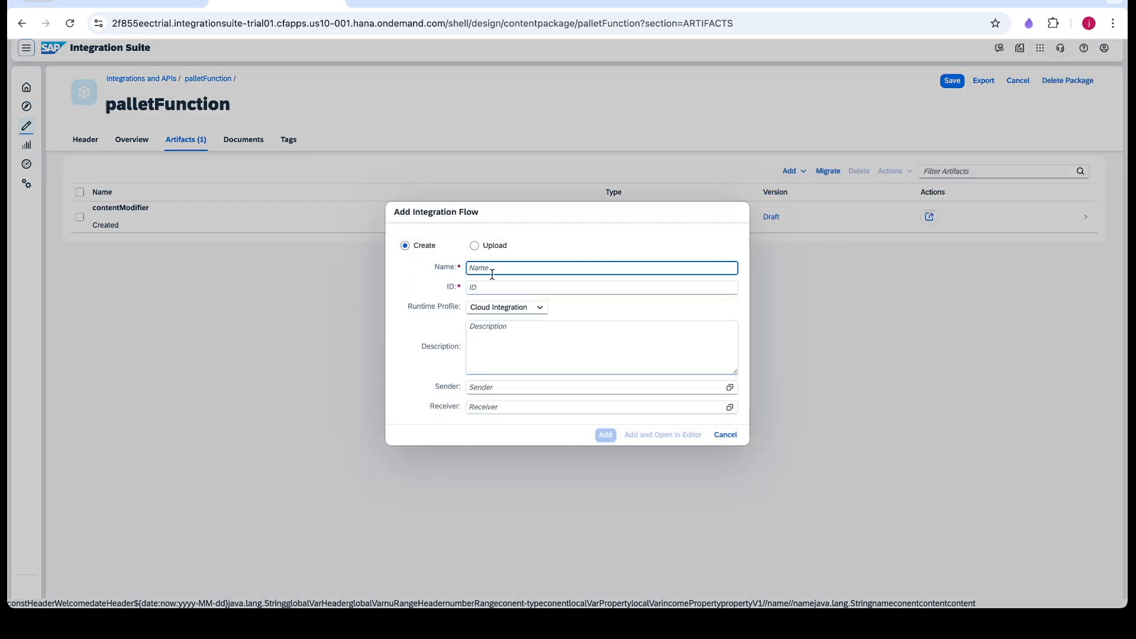
type("write")
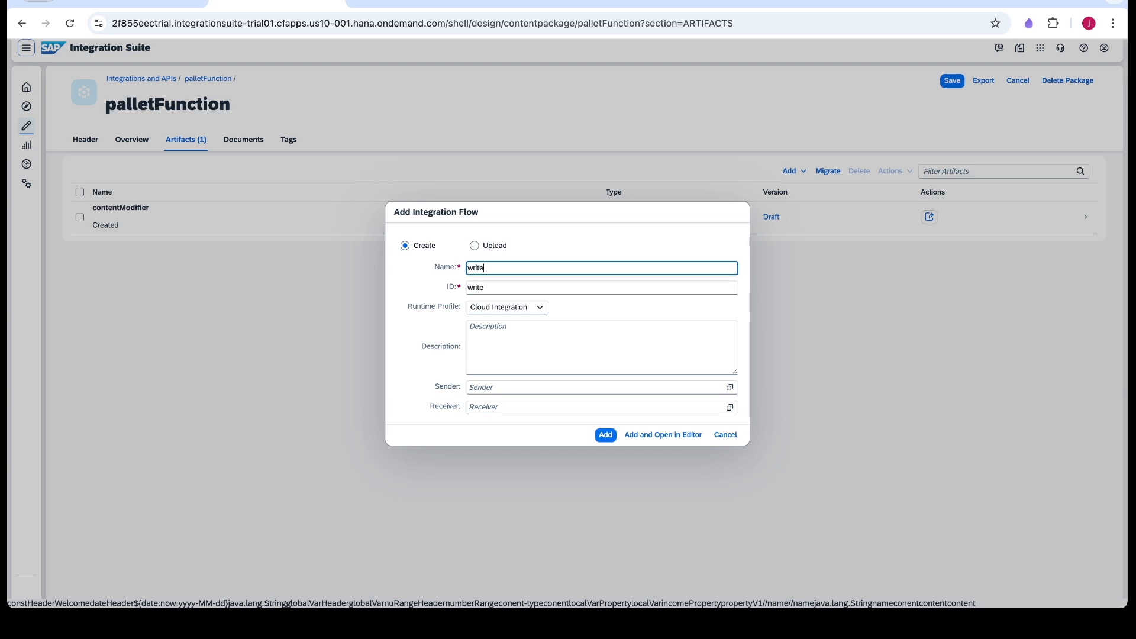
type("Variables")
left_click(674, 435)
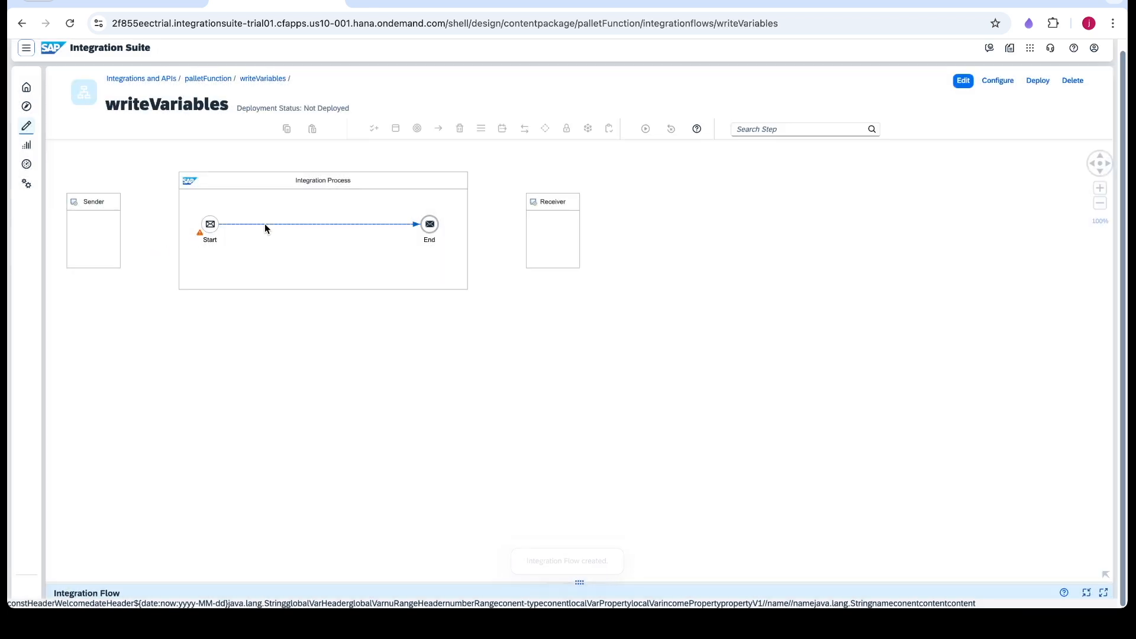
Switch the writeVariables flow to edit mode and delete its Start message event.
left_click(265, 223)
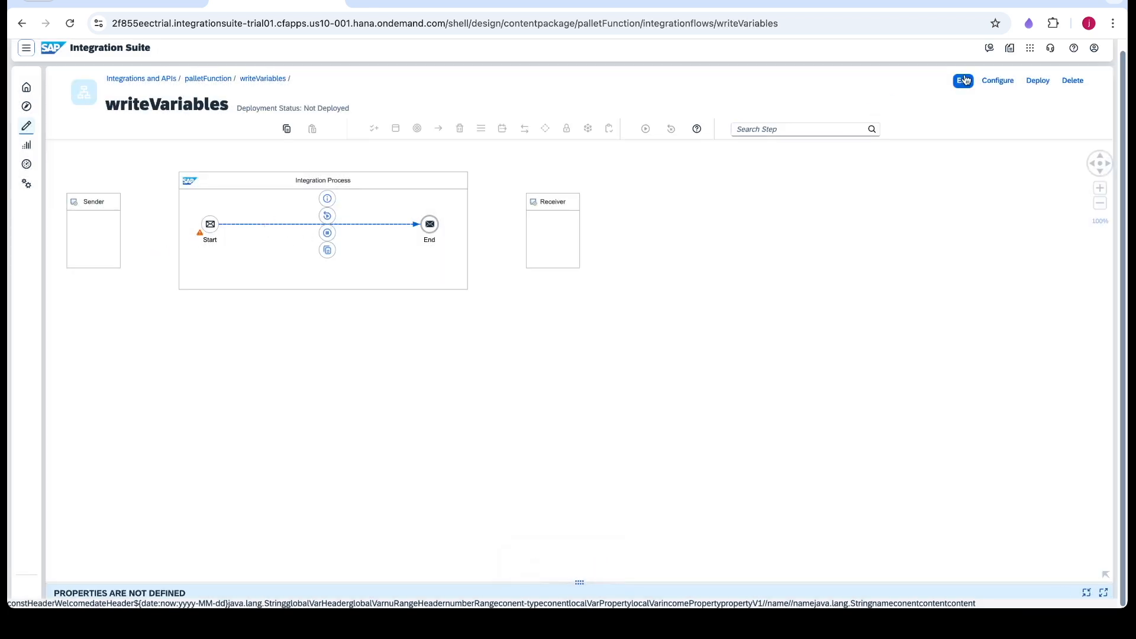
left_click(965, 80)
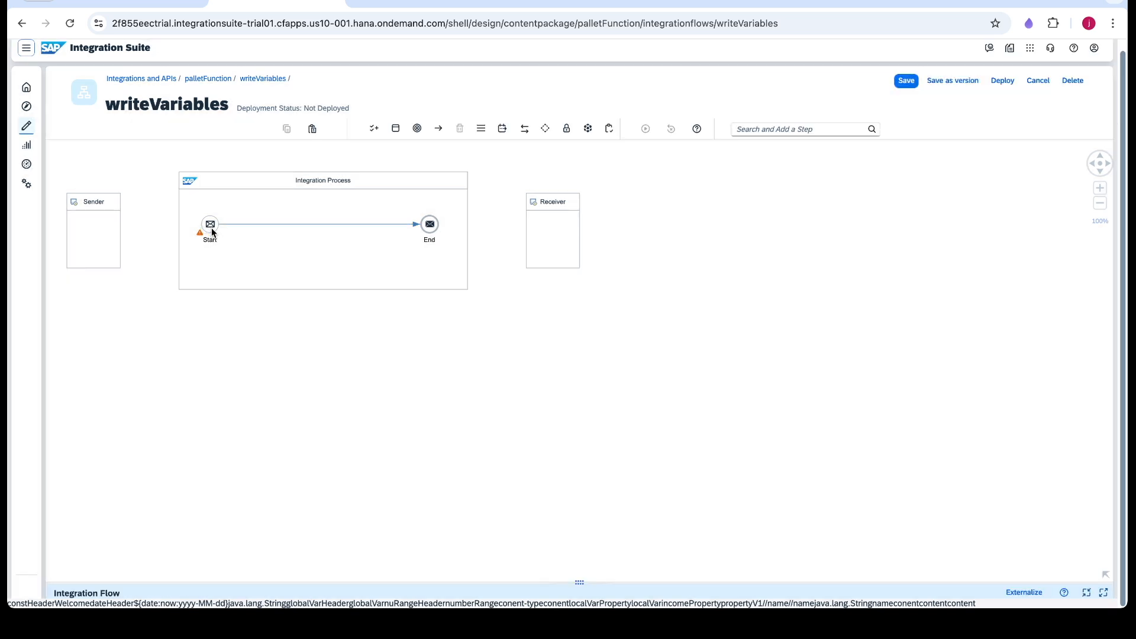
left_click(211, 230)
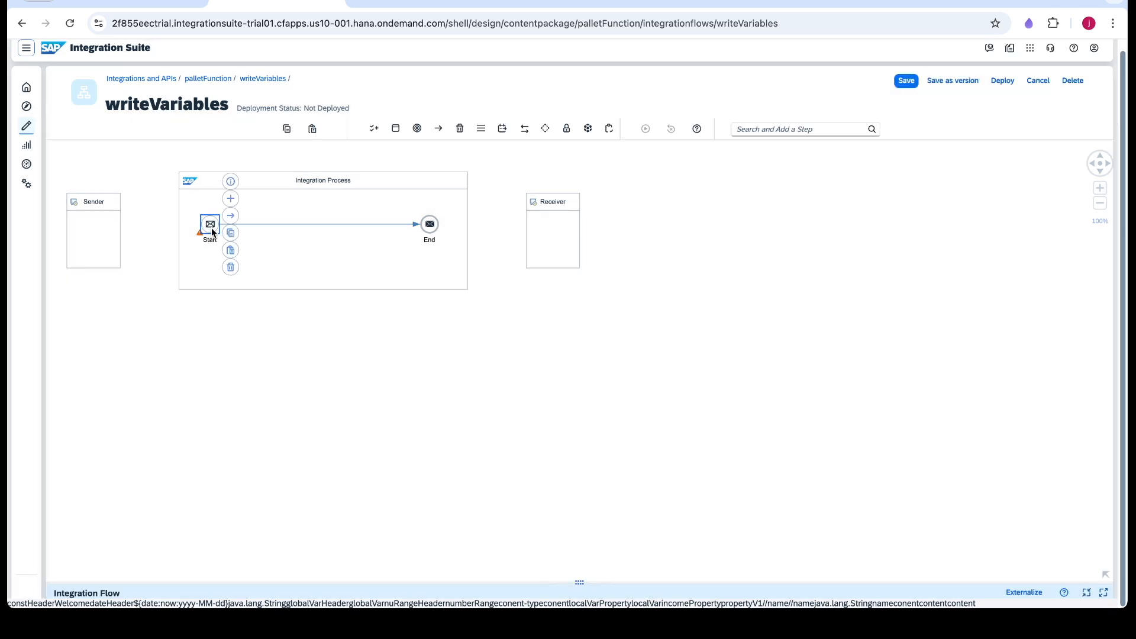
left_click(231, 267)
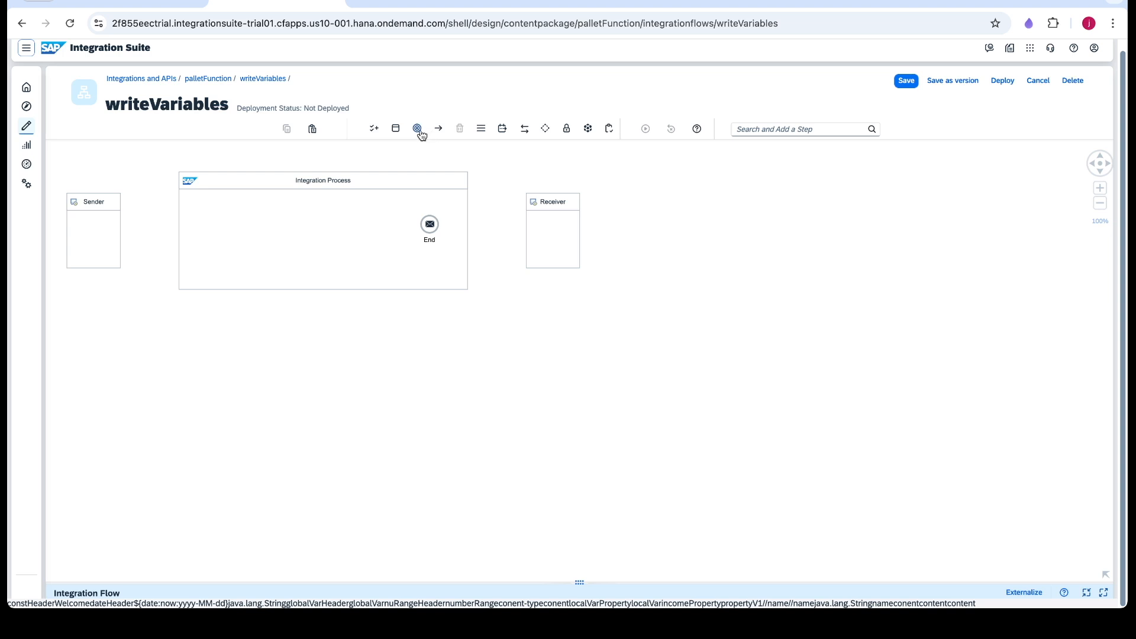
Place a timer start event in the Integration Process and connect it to the End event.
left_click(418, 130)
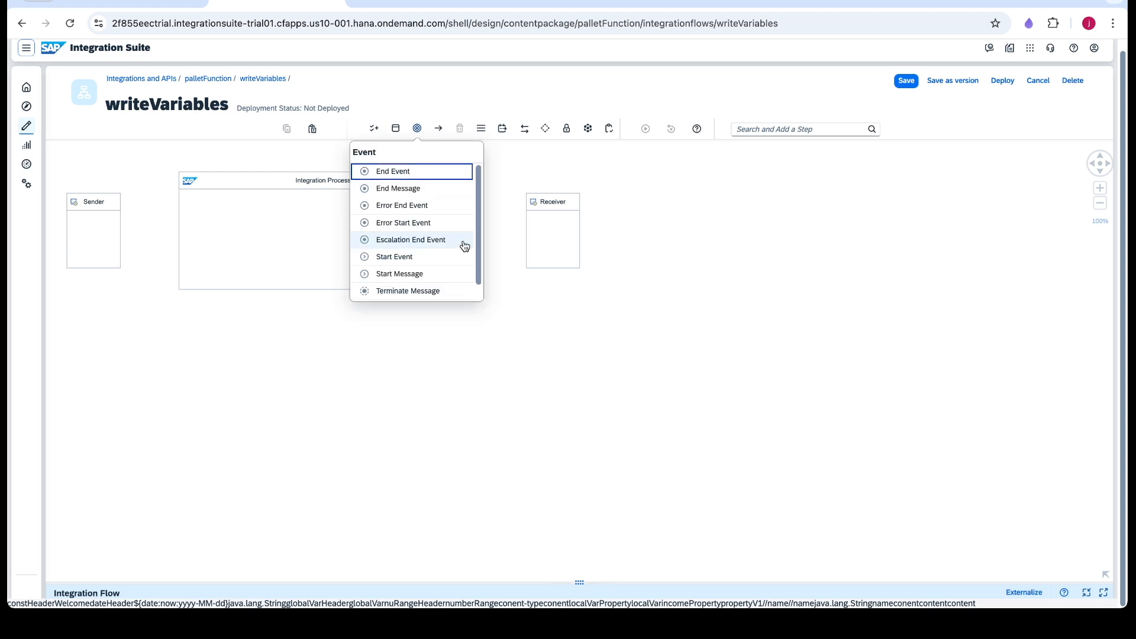
scroll(464, 246, "down", 1)
left_click(381, 293)
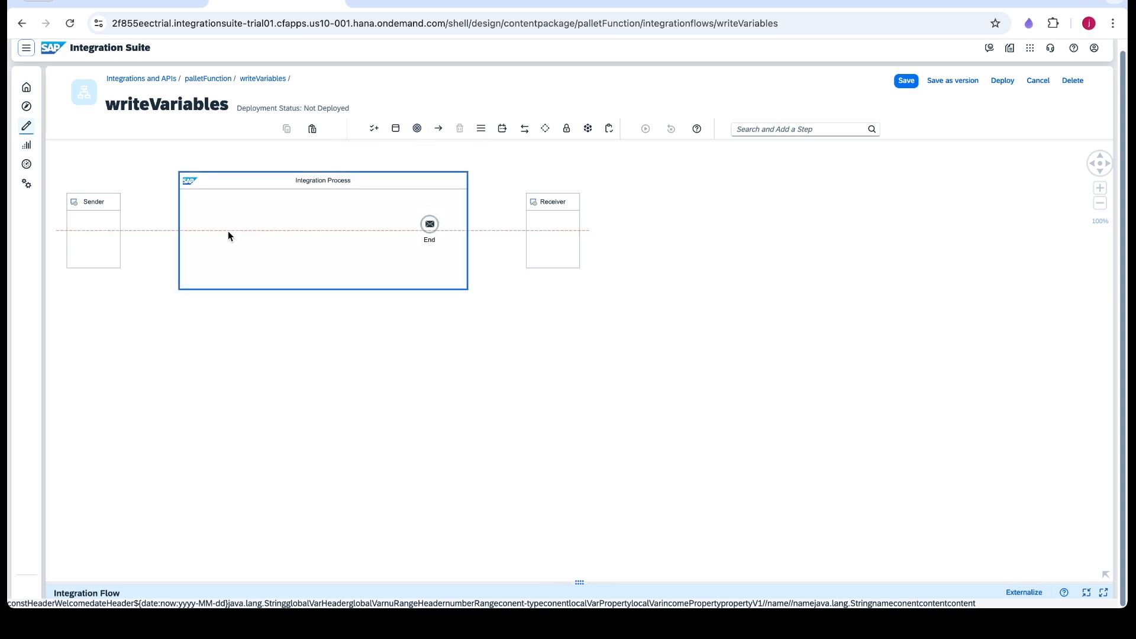
left_click(229, 231)
left_click_drag(226, 222, 431, 227)
left_click(430, 230)
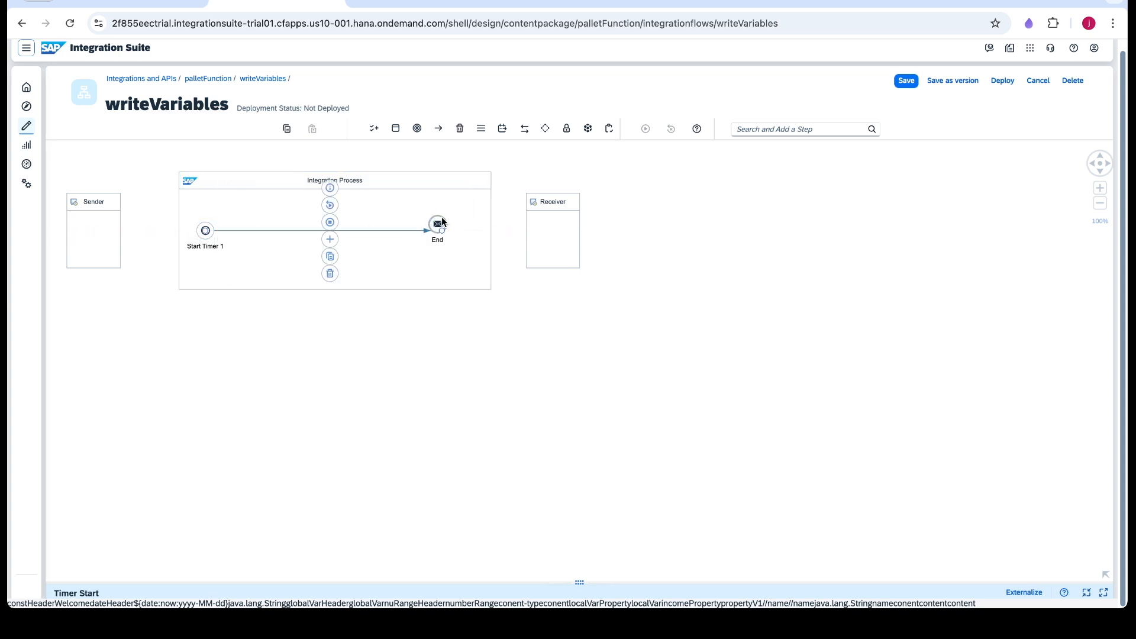
Insert a Write Variables step between the start timer and the End event.
left_click(330, 239)
left_click(504, 224)
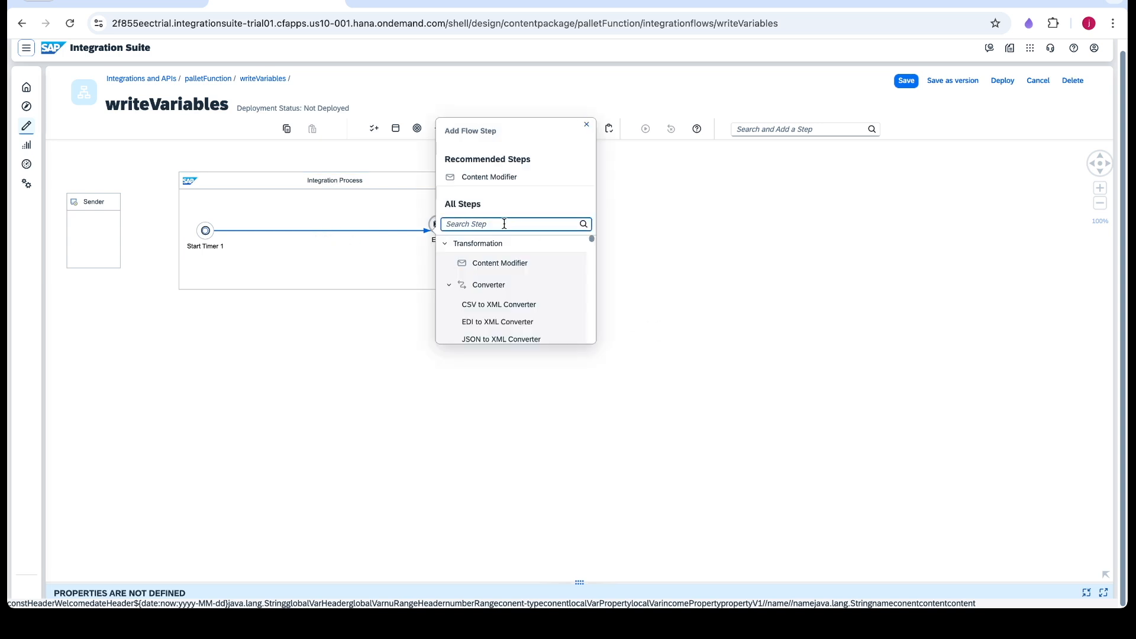
type("write")
left_click(482, 303)
Add a constant variable globalVar with the value "Global Variable" and global scope to the Write Variables 1 step.
left_click(289, 242)
left_click(137, 401)
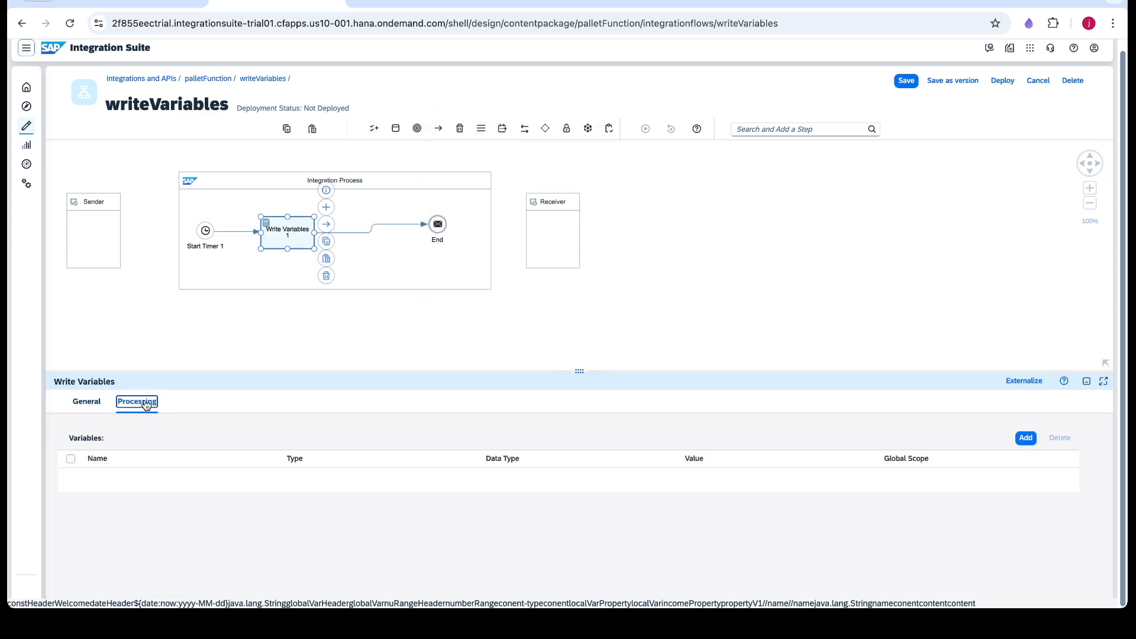
left_click(1025, 442)
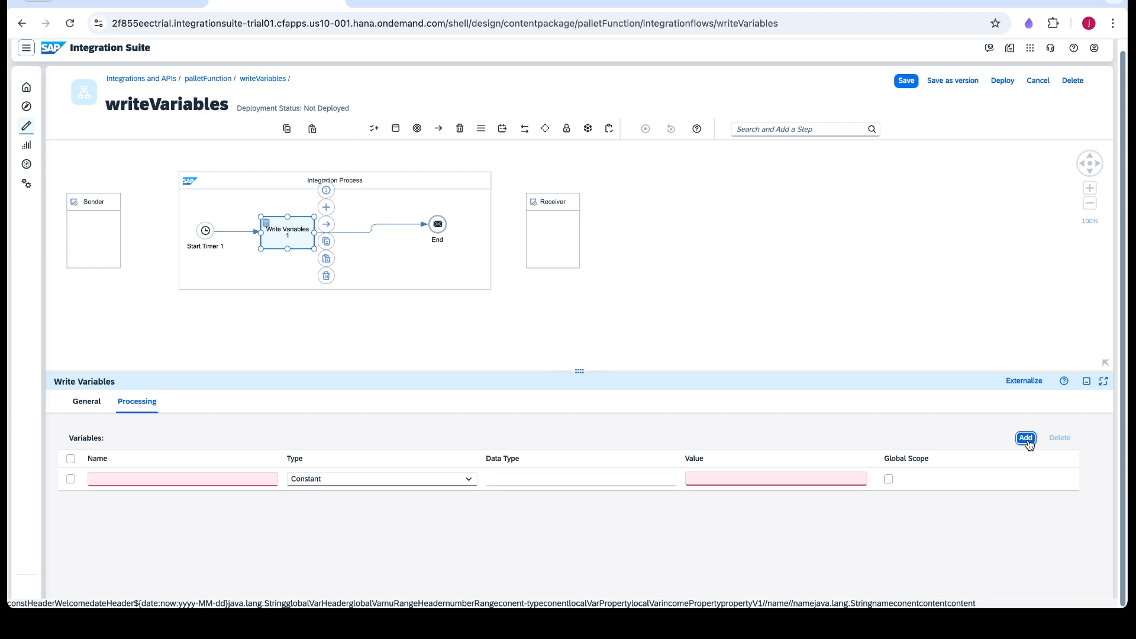
left_click(366, 480)
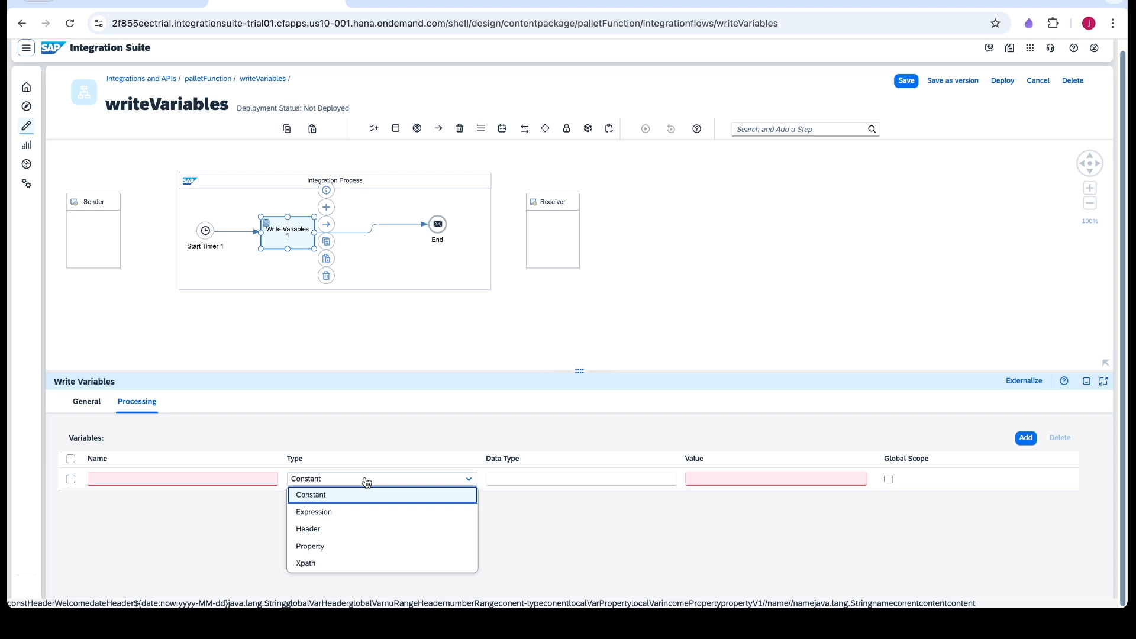
left_click(268, 480)
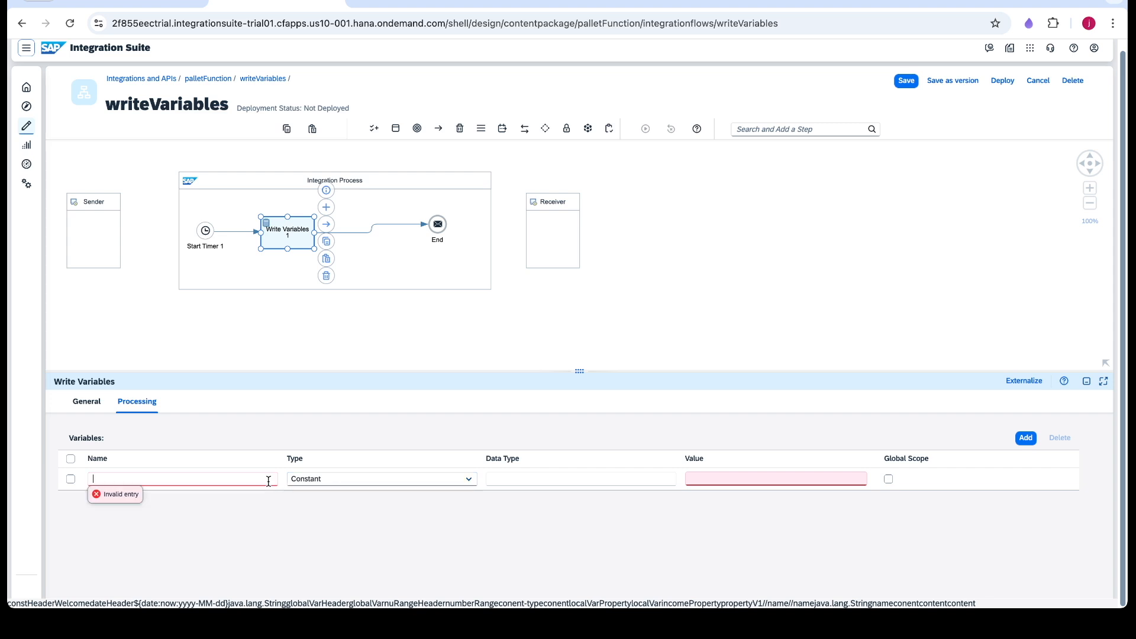
type("glo")
key("BackSpace")
left_click(562, 476)
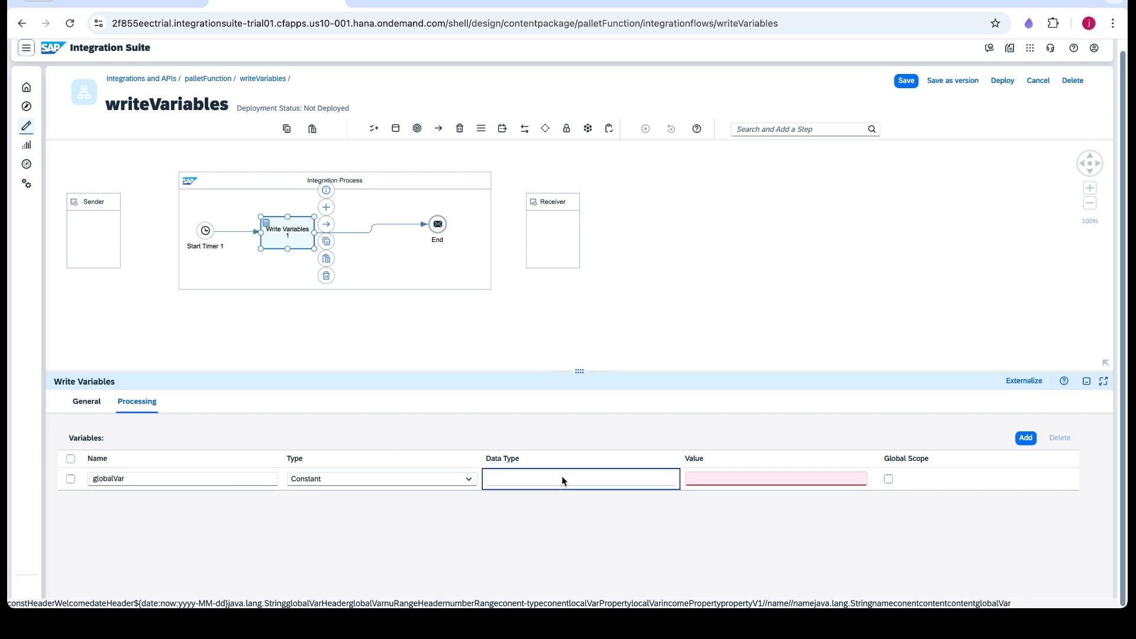
left_click(714, 478)
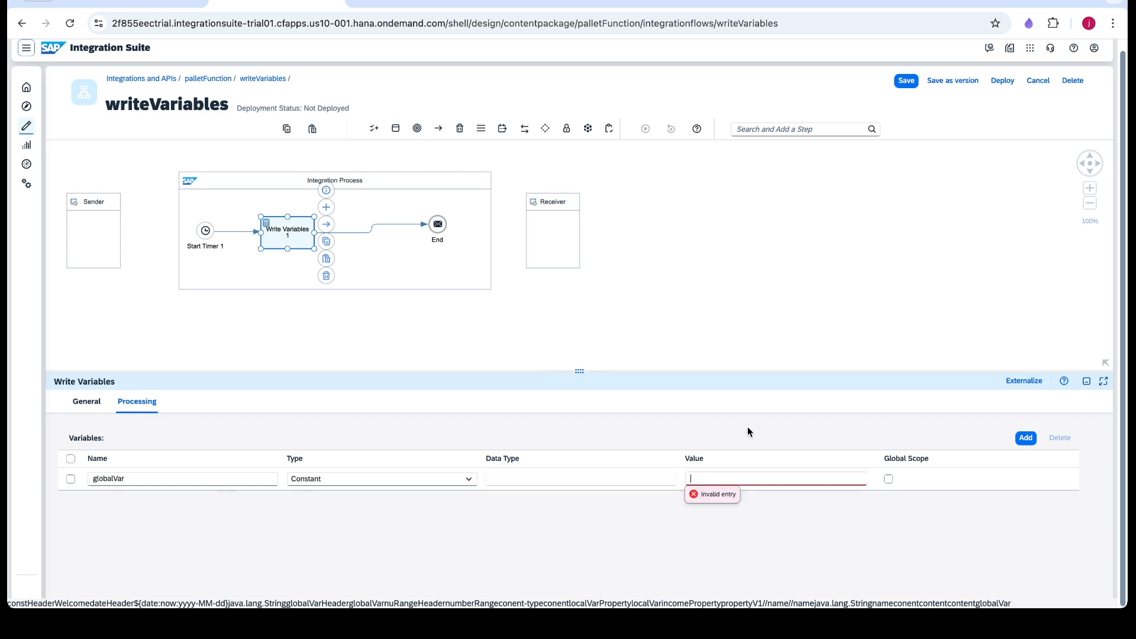
type("Global Variable")
left_click(889, 484)
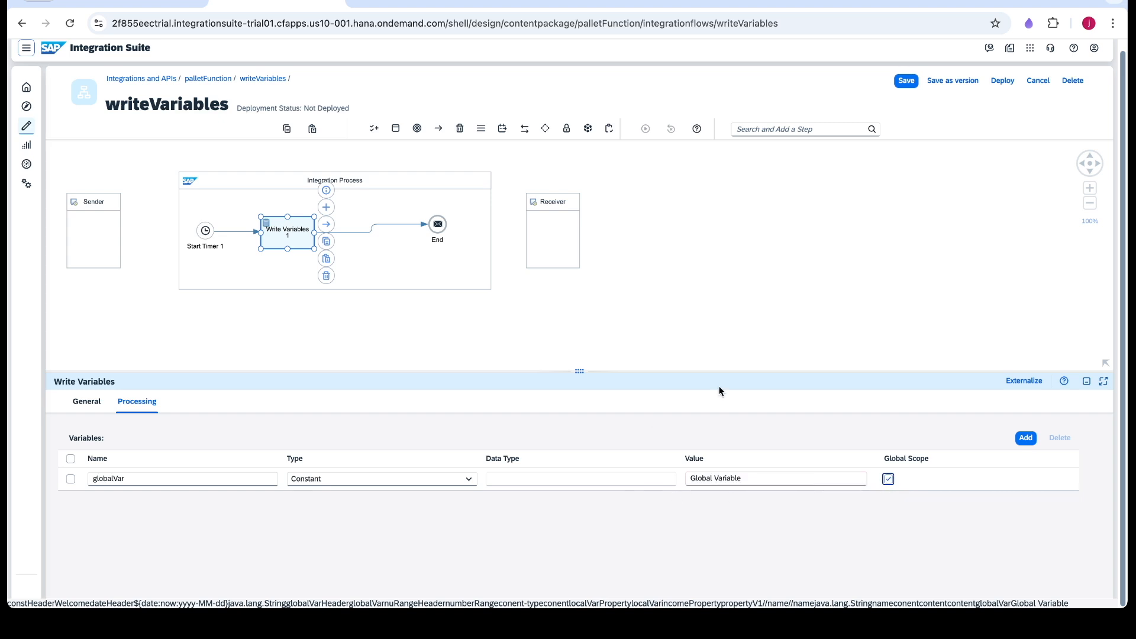
Add a constant variable localVar with the value "Local Variable" without global scope, and save the writeVariables flow.
left_click(1024, 439)
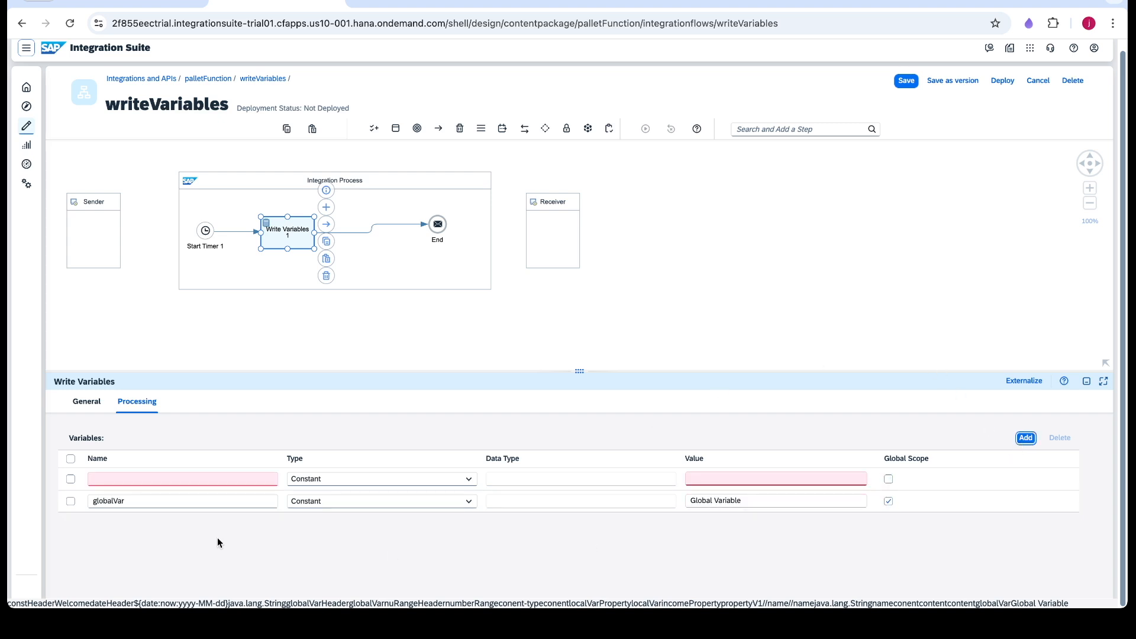
left_click(144, 478)
left_click(144, 479)
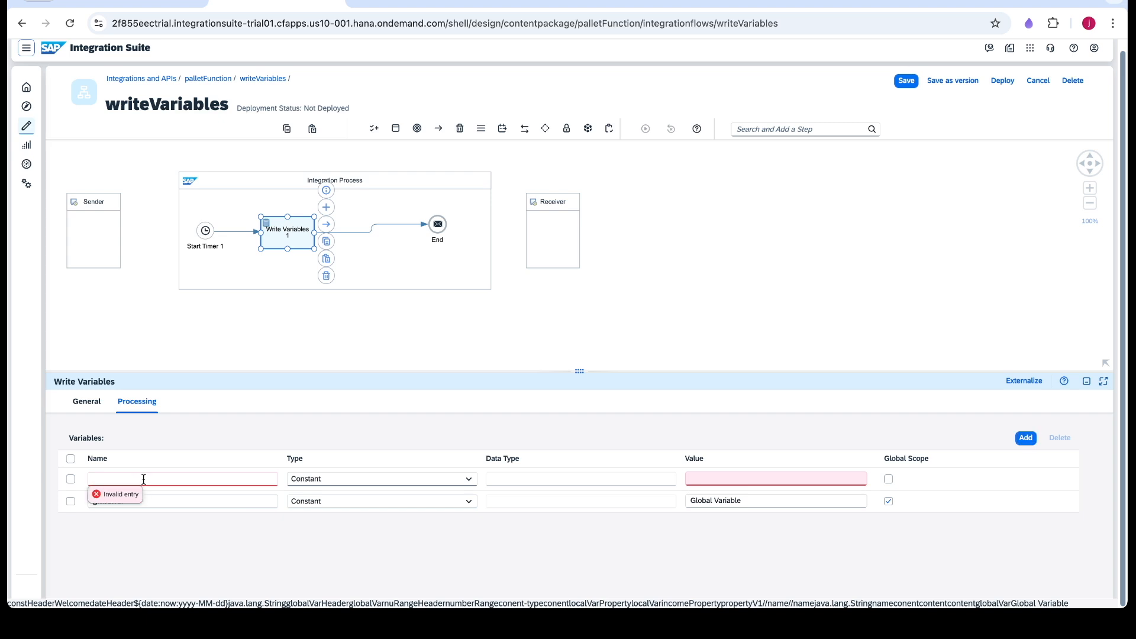
type("localVar")
left_click(711, 473)
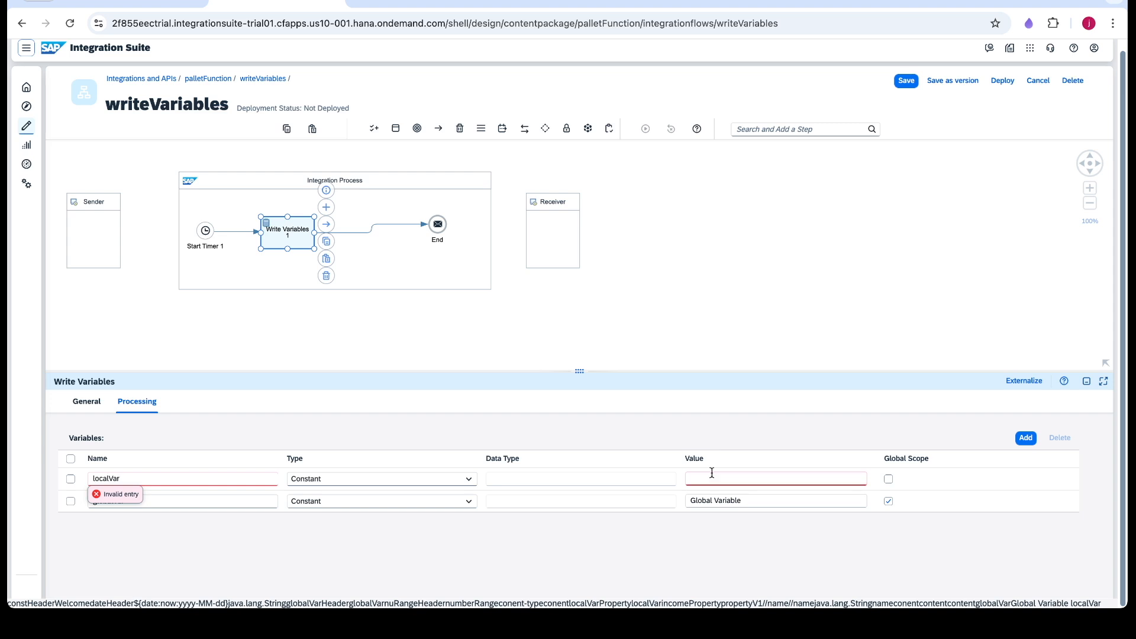
type("Local")
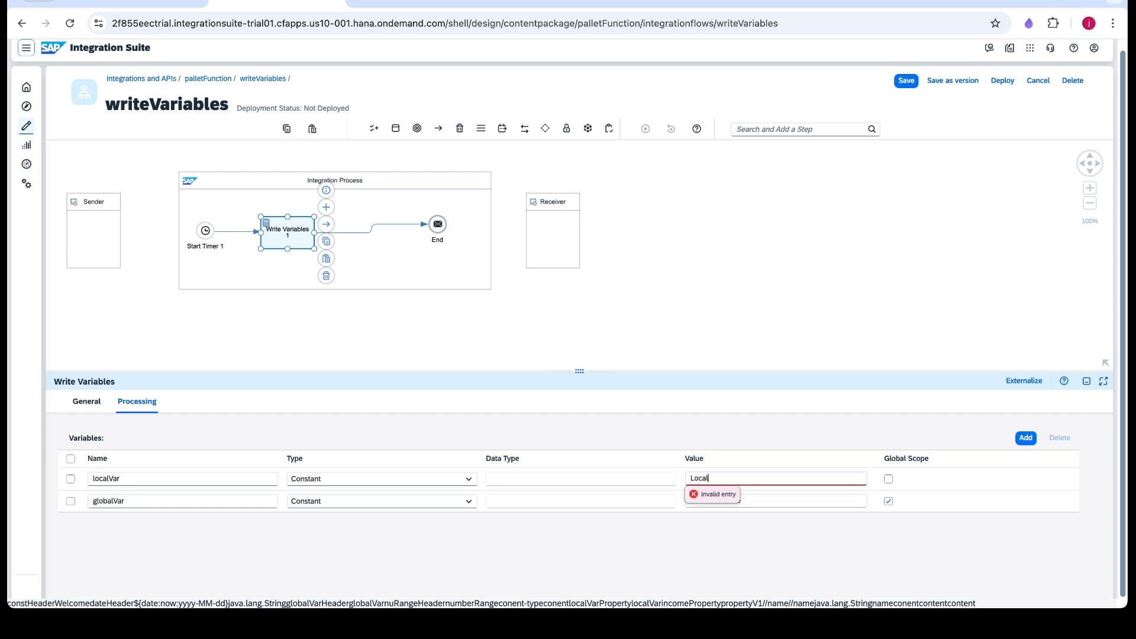
type(" Va")
left_click(768, 547)
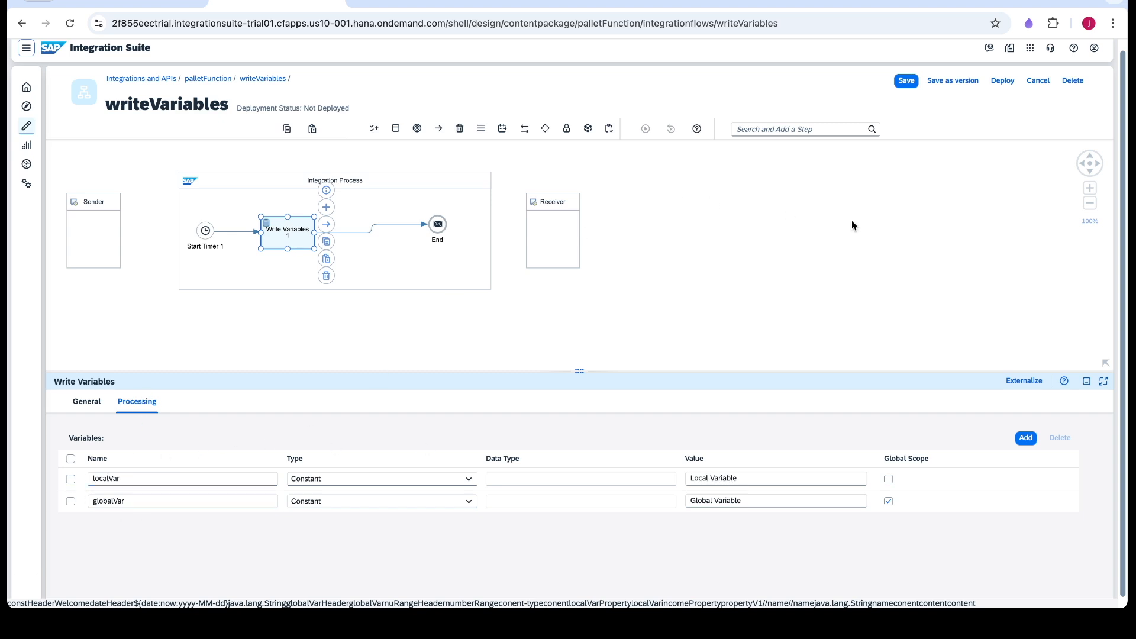
left_click(906, 82)
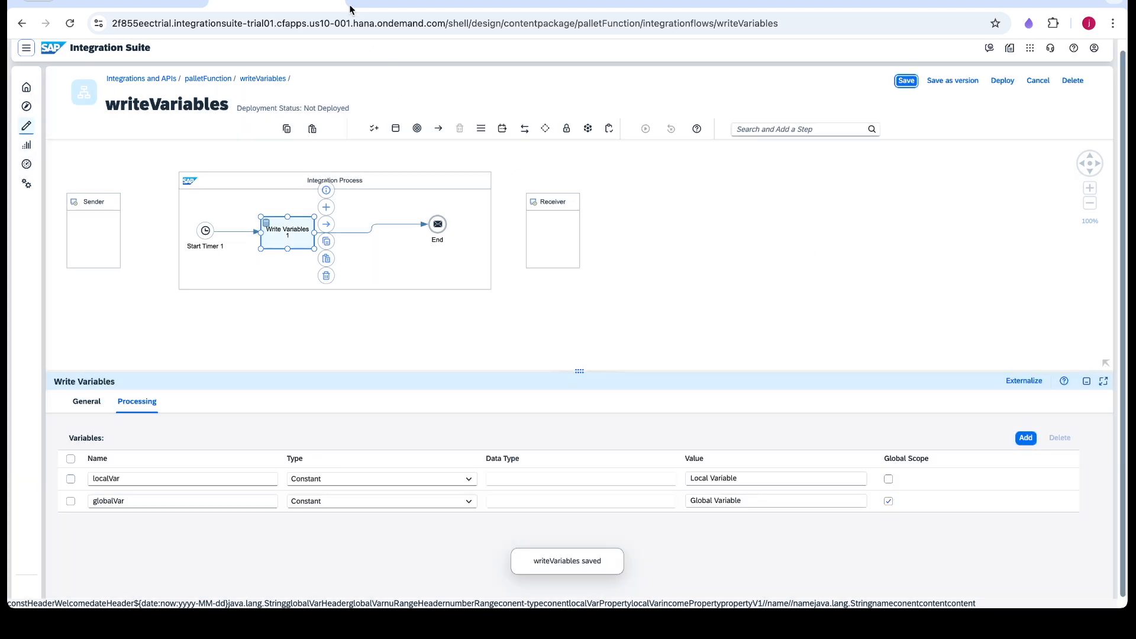
Check the Manage Variables monitoring page and refresh its variable list before deployment.
left_click(353, 4)
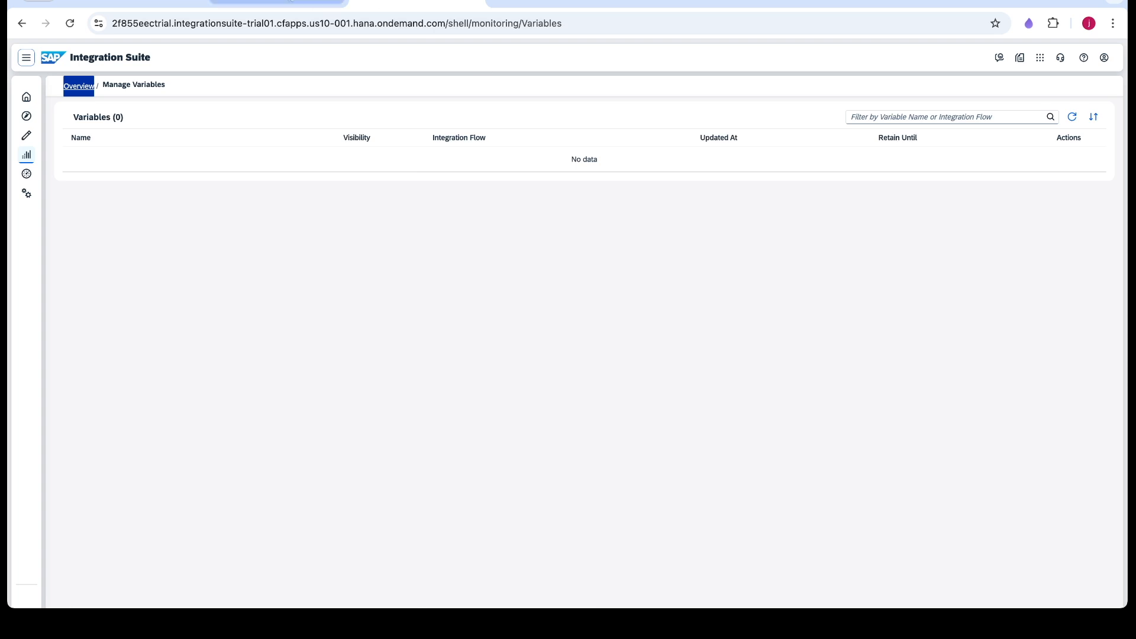
left_click(290, 3)
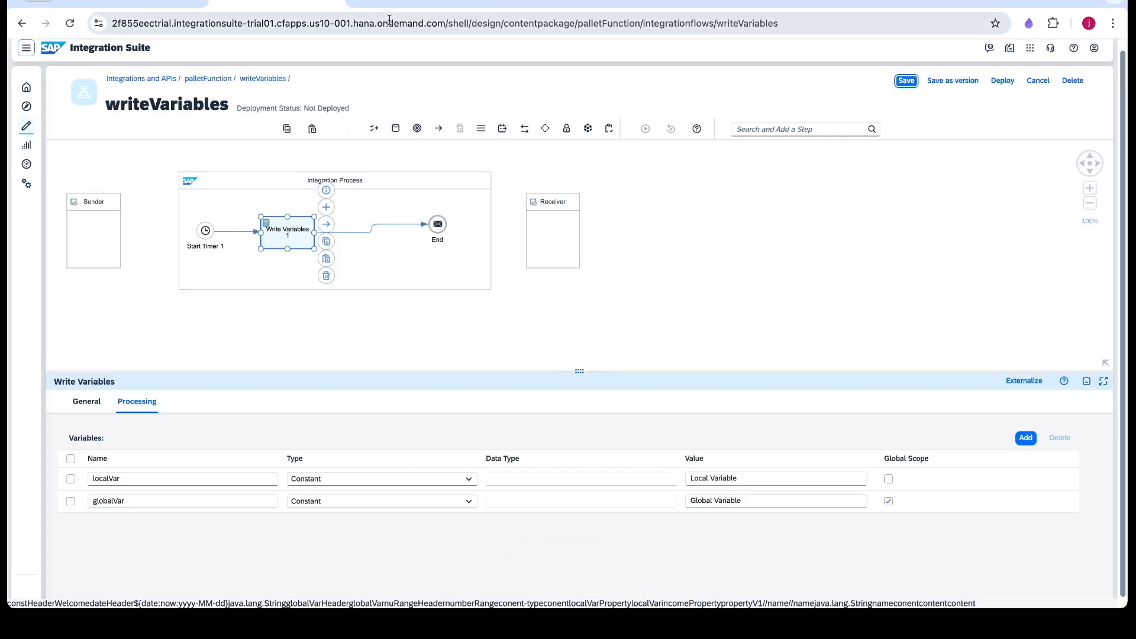
left_click(393, 4)
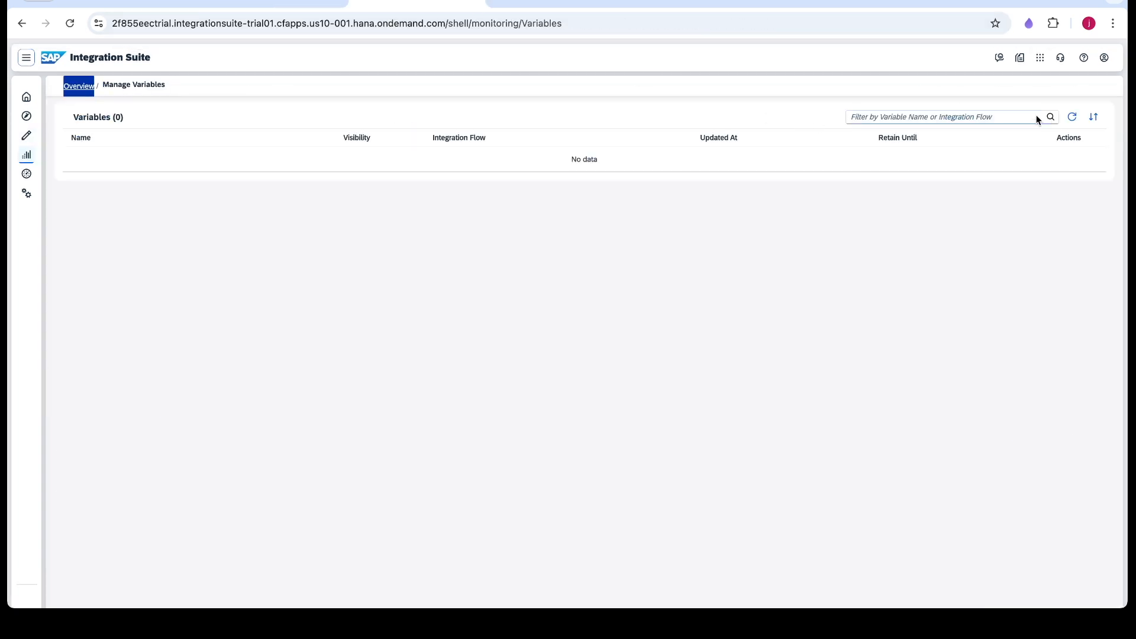
left_click(1072, 117)
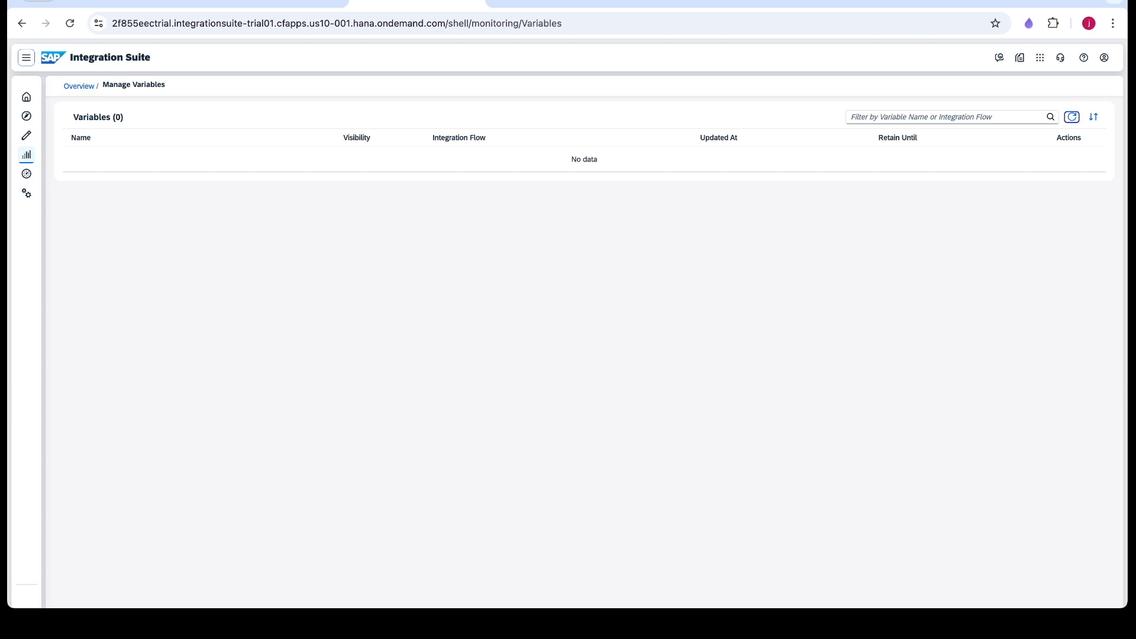
Deploy the writeVariables flow on the Cloud Integration runtime profile.
left_click(300, 3)
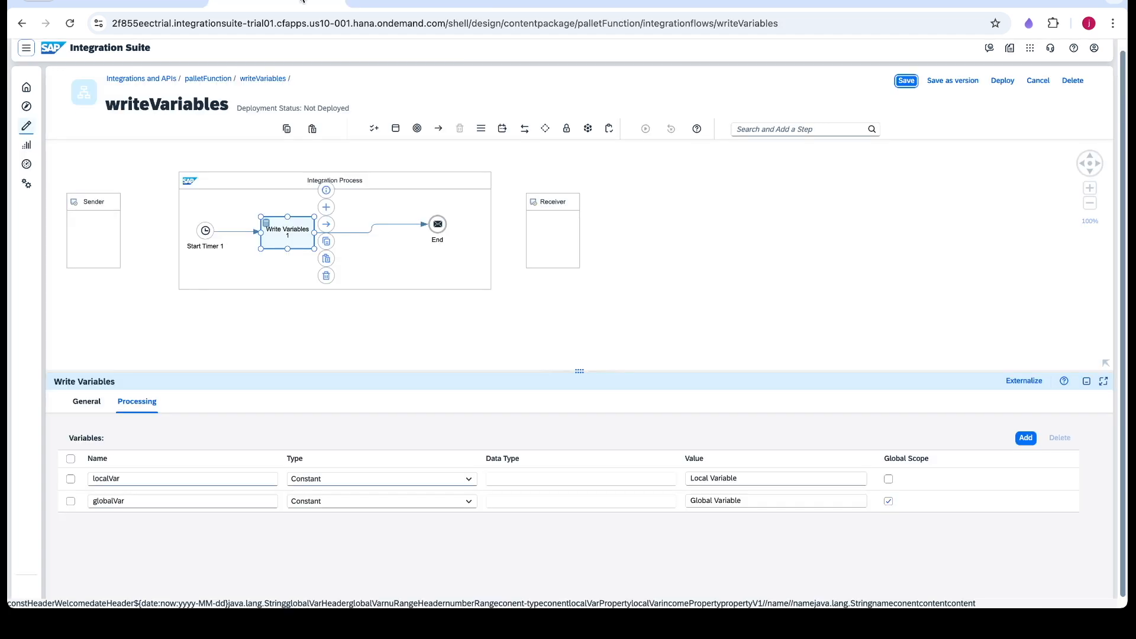
left_click(1002, 82)
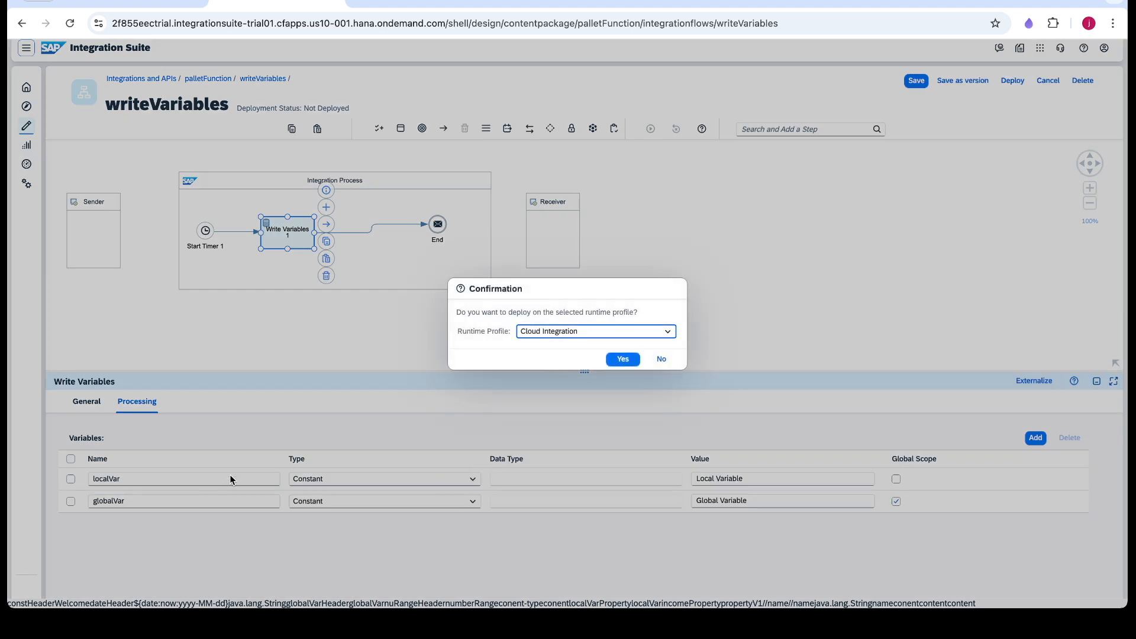
left_click(623, 359)
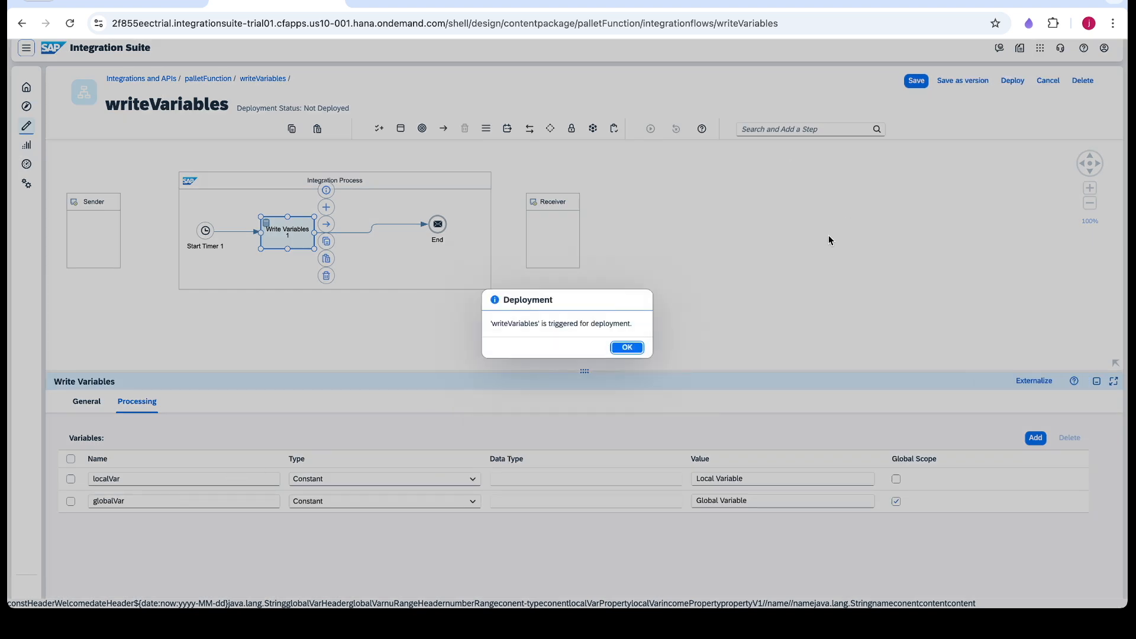
left_click(626, 348)
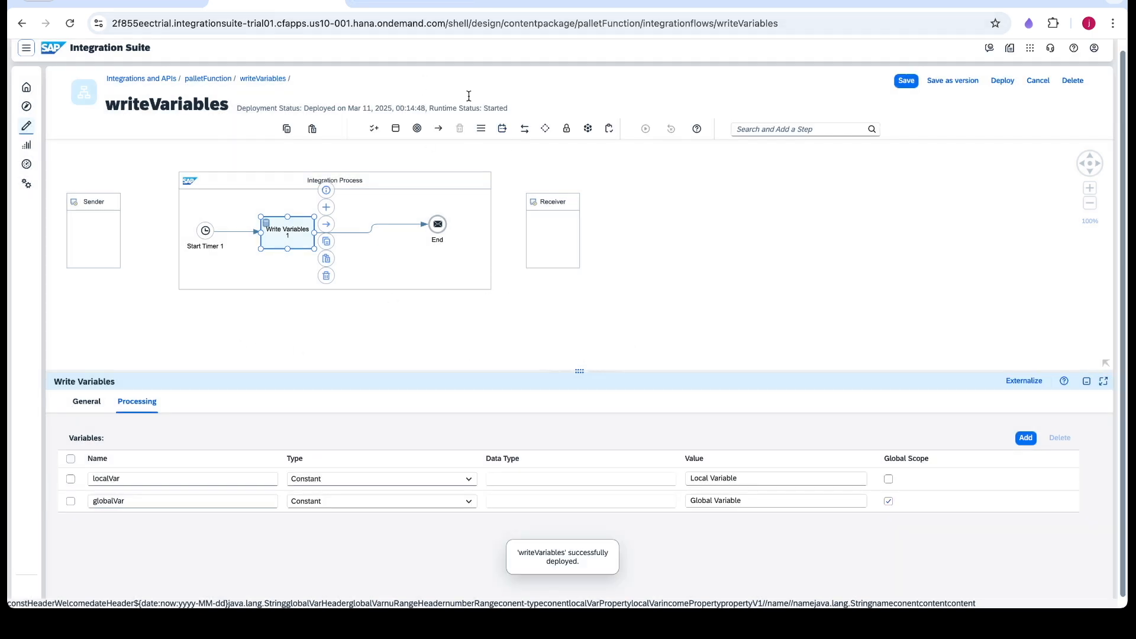
Refresh the Manage Variables list to check the variables written by the deployed flow, and return to the writeVariables editor.
left_click(419, 8)
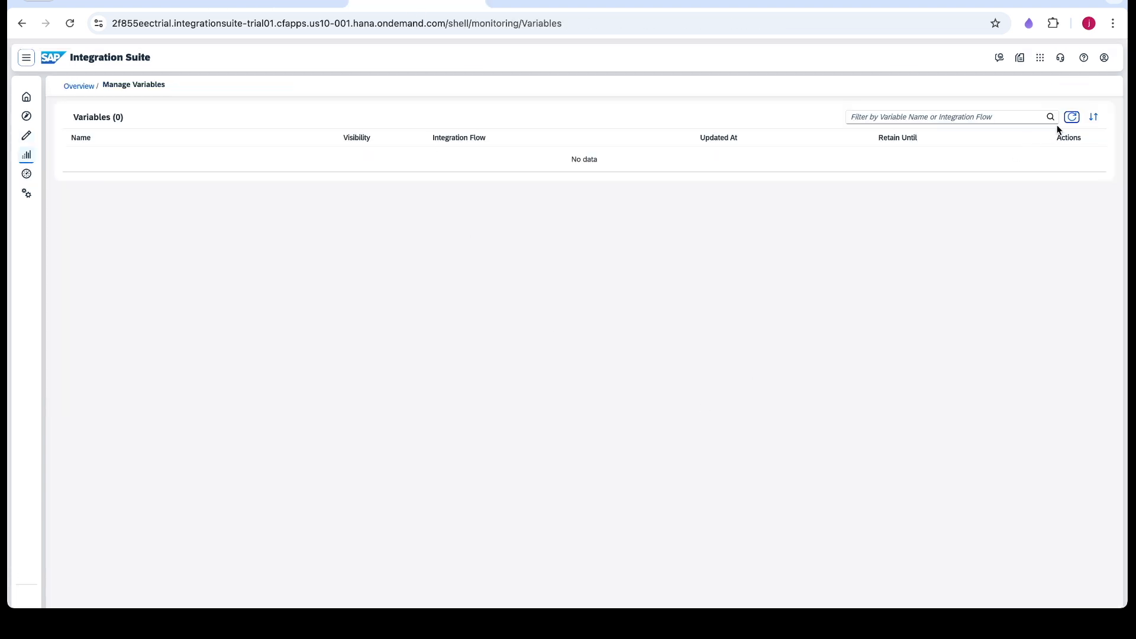
left_click(1070, 121)
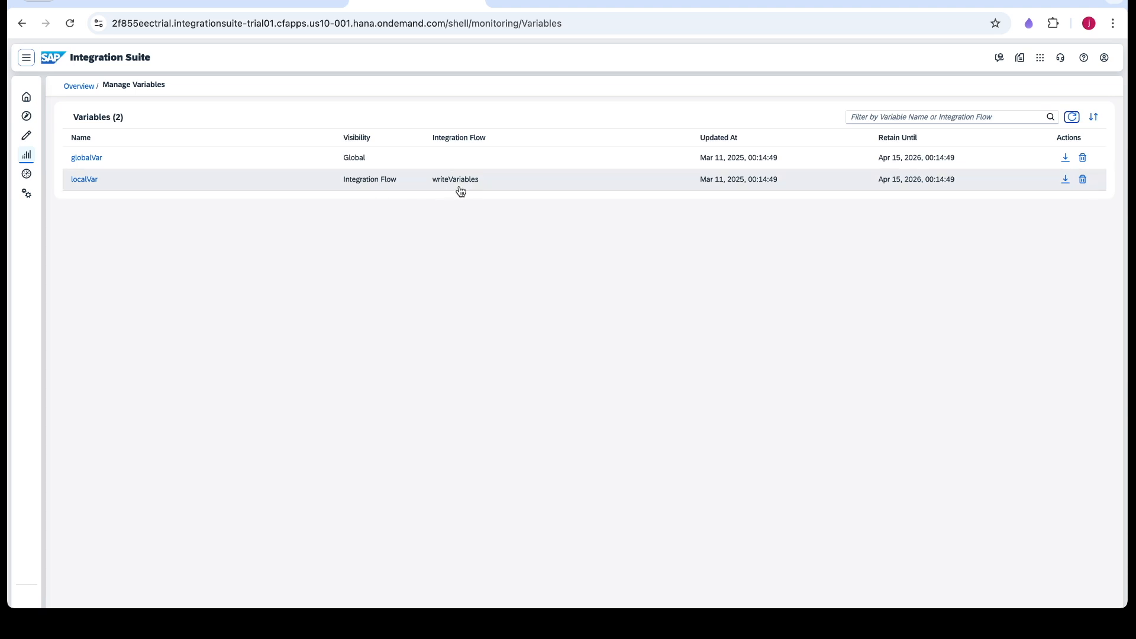
left_click(280, 3)
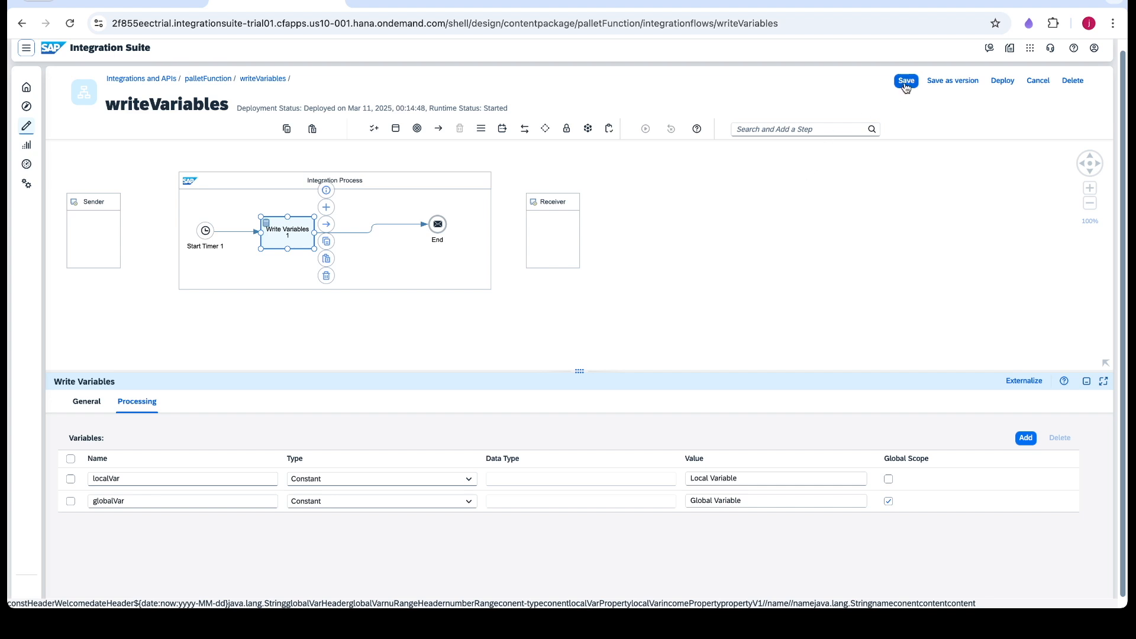
Save the writeVariables flow and open the contentModifier flow from the palletFunction package in edit mode.
left_click(905, 83)
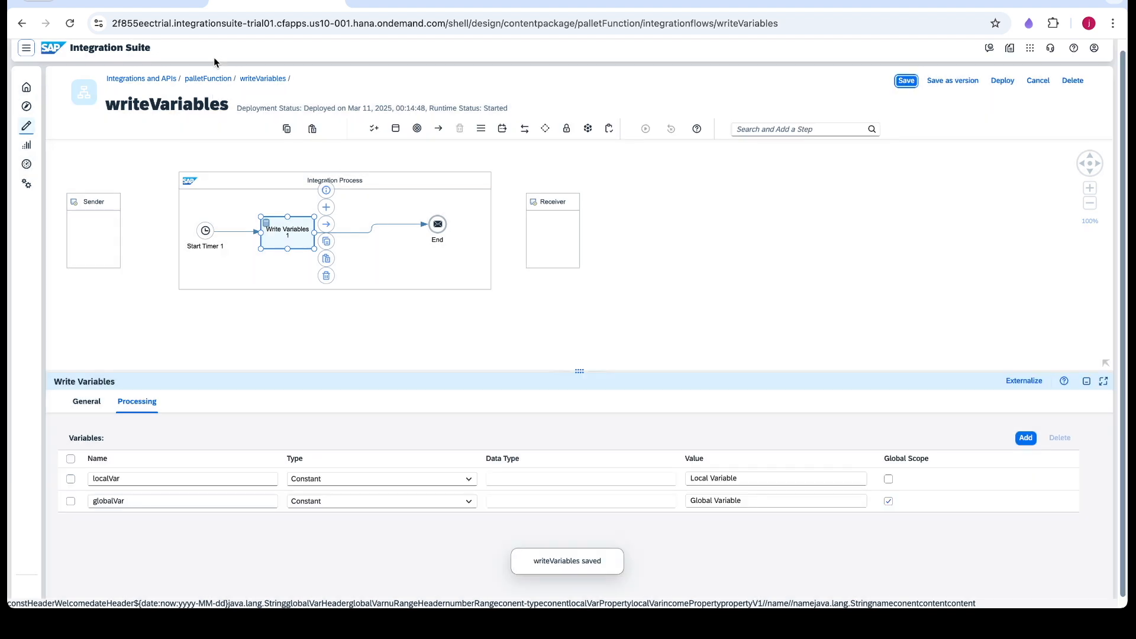
left_click(213, 79)
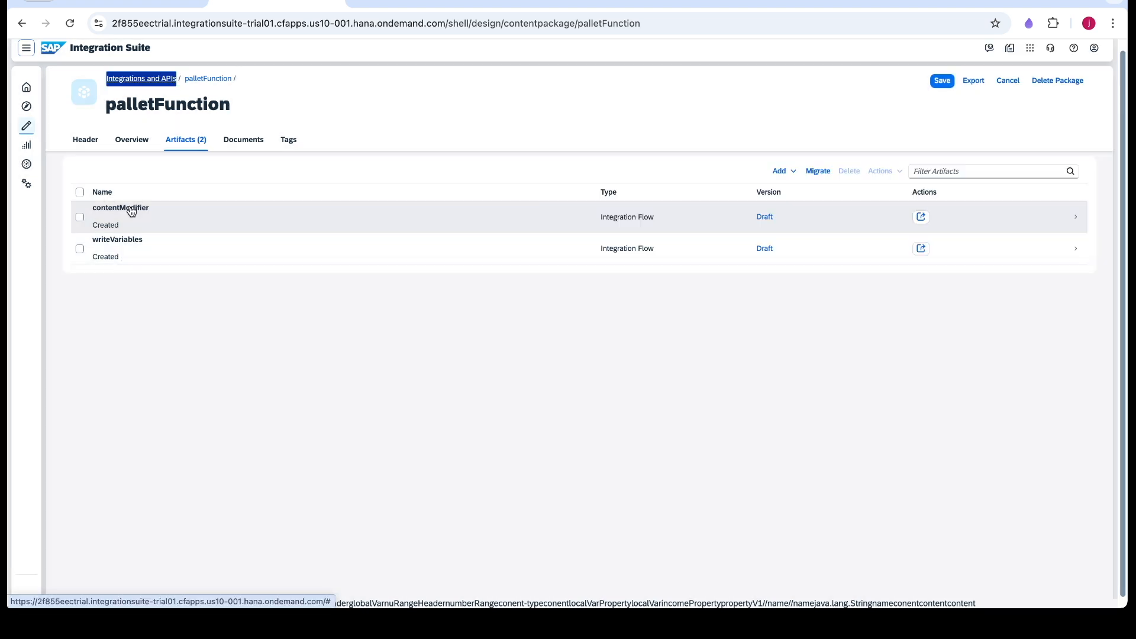
left_click(131, 207)
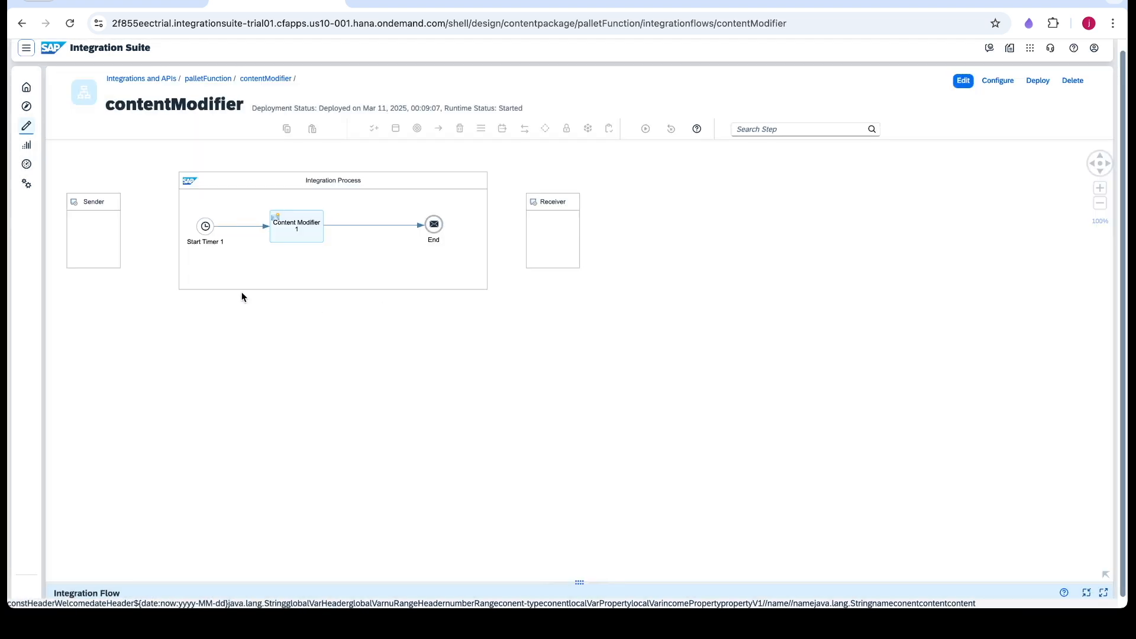
left_click(964, 81)
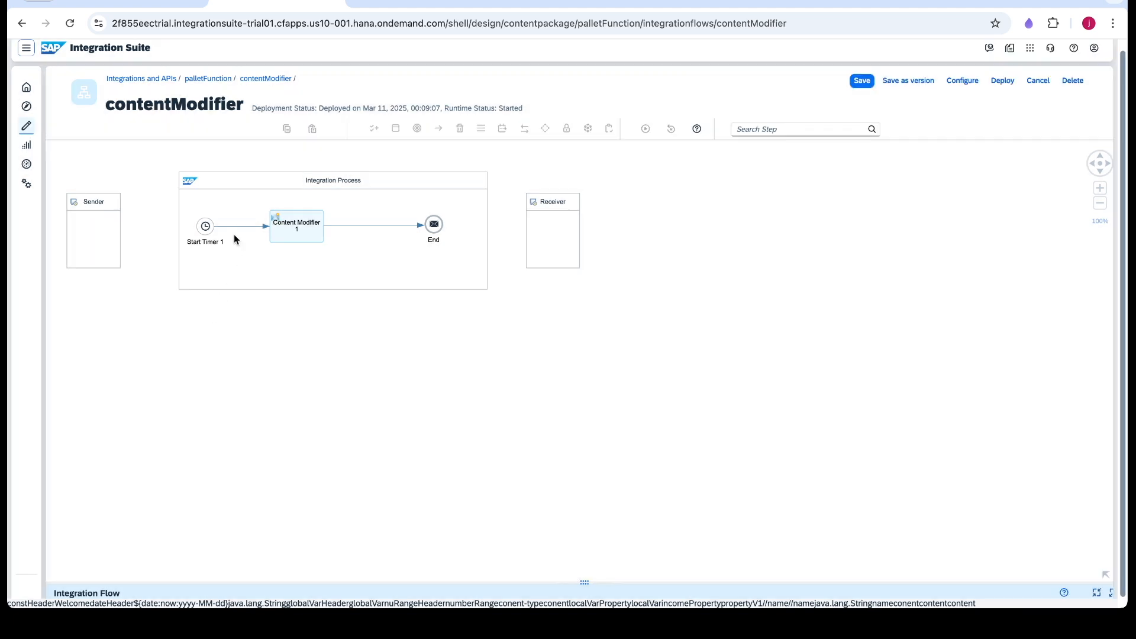
Set the simulation start point between Start Timer 1 and Content Modifier 1, and select the connection to the End event.
left_click(236, 225)
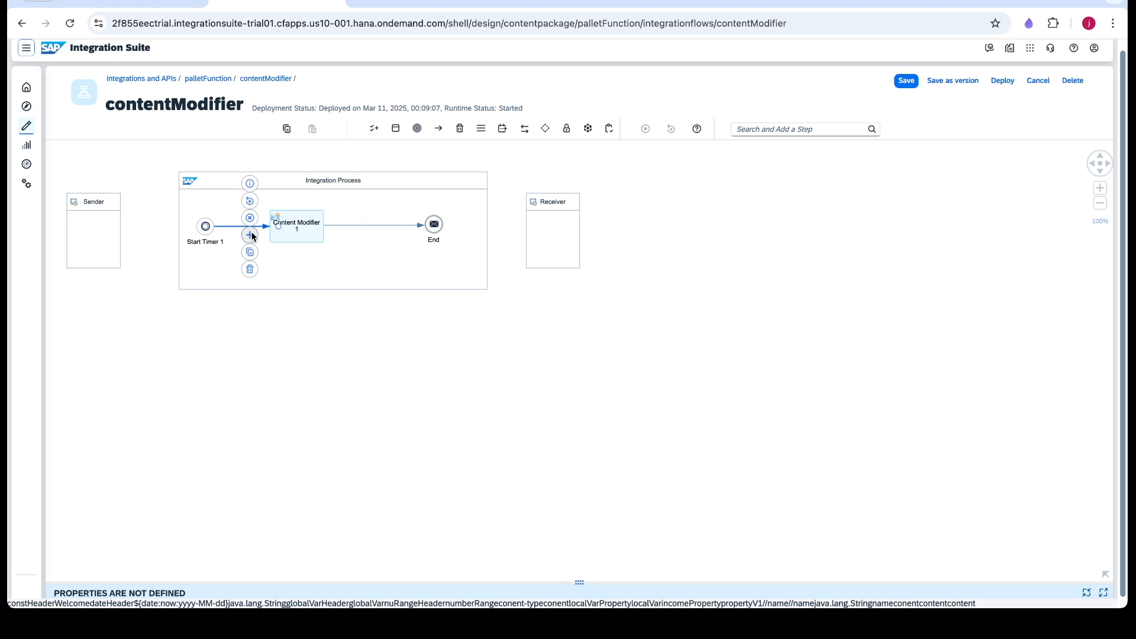
left_click(250, 201)
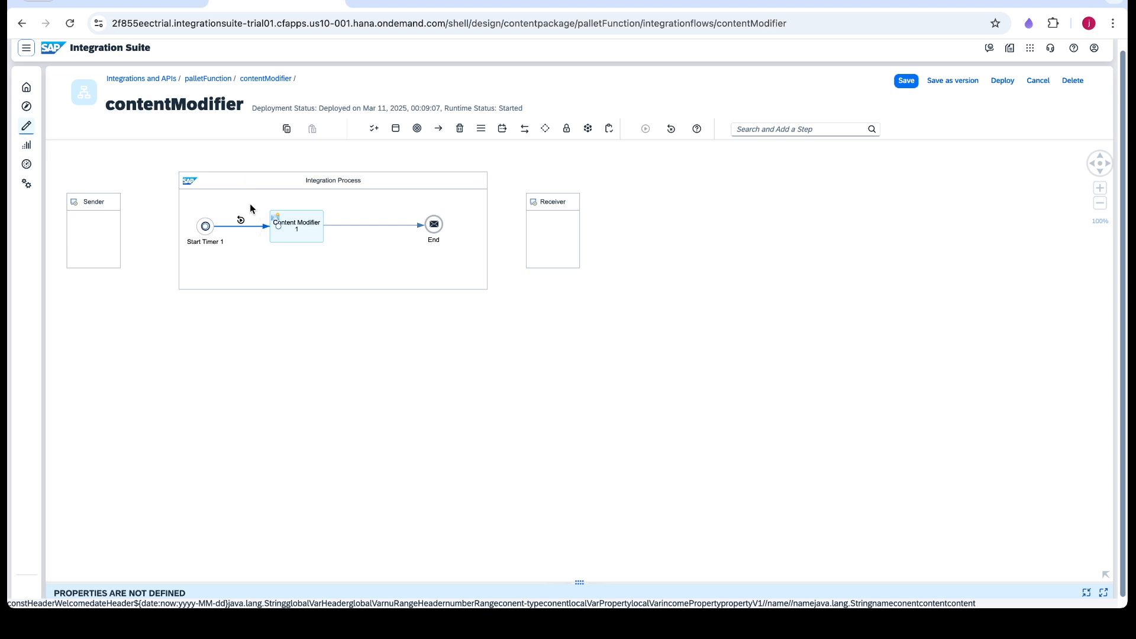
left_click(382, 224)
Open the simulation input at the start point and add a header named content with the value training.
left_click(242, 221)
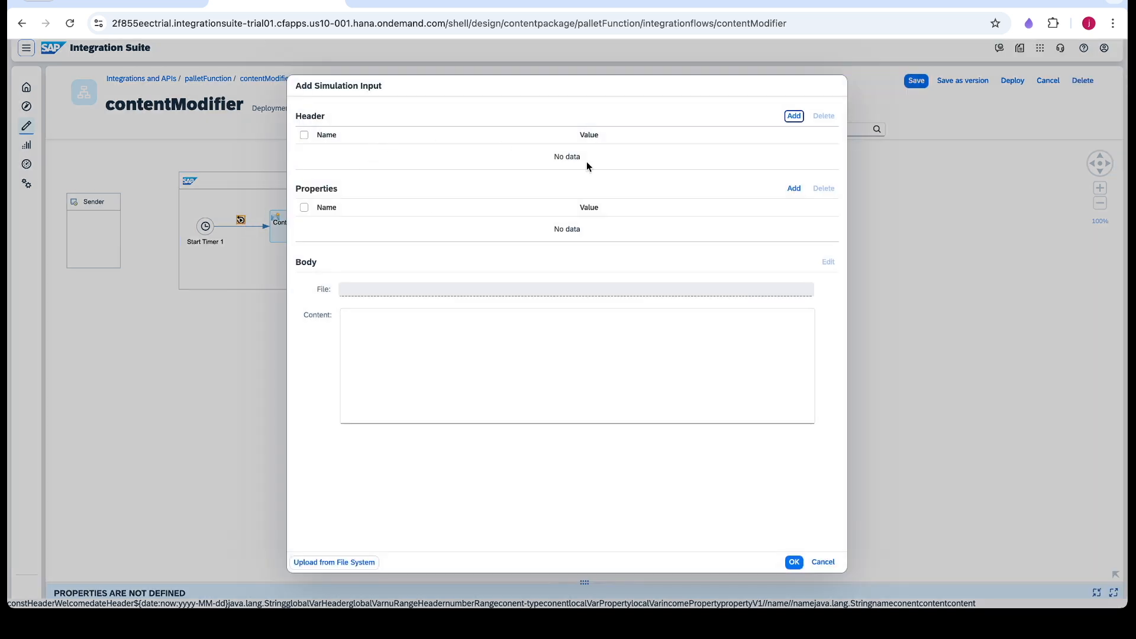
left_click(791, 116)
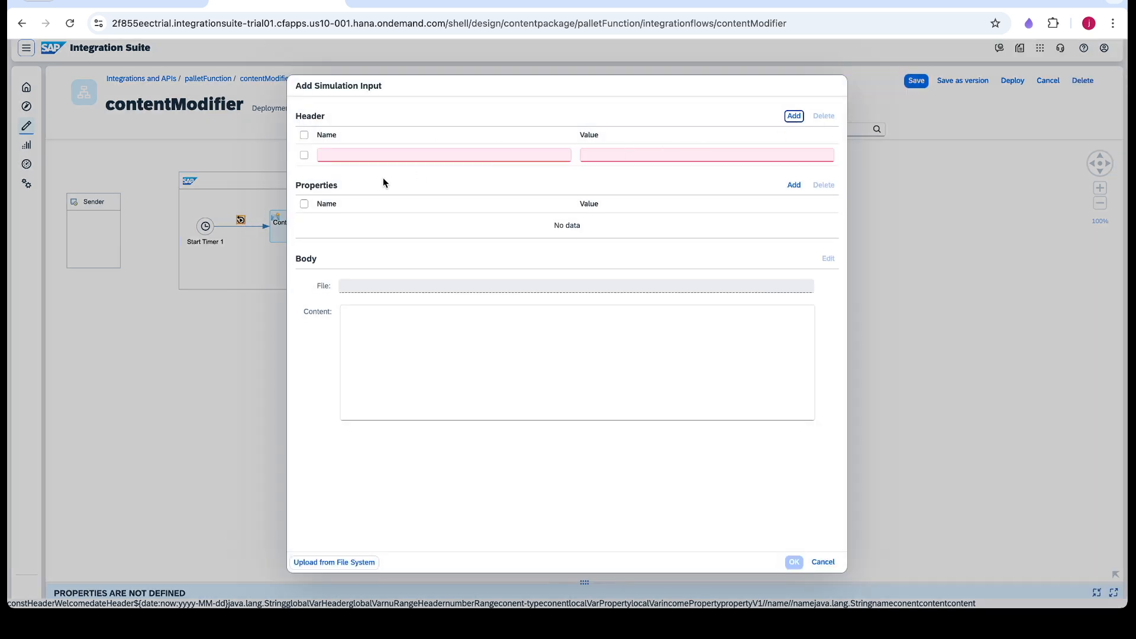
left_click(382, 154)
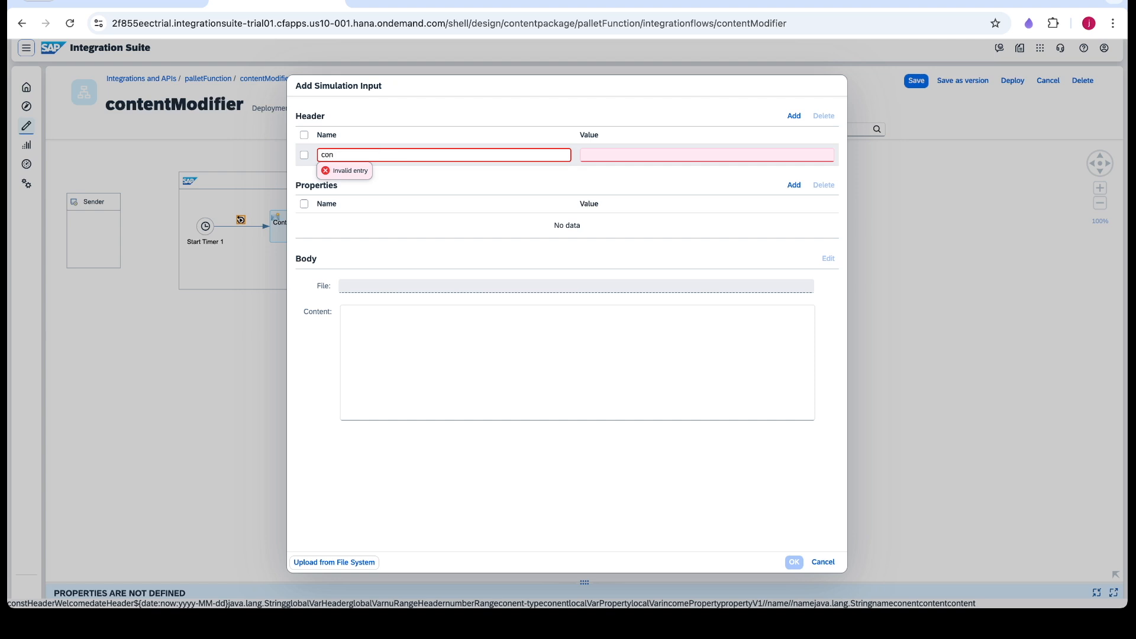
type("content")
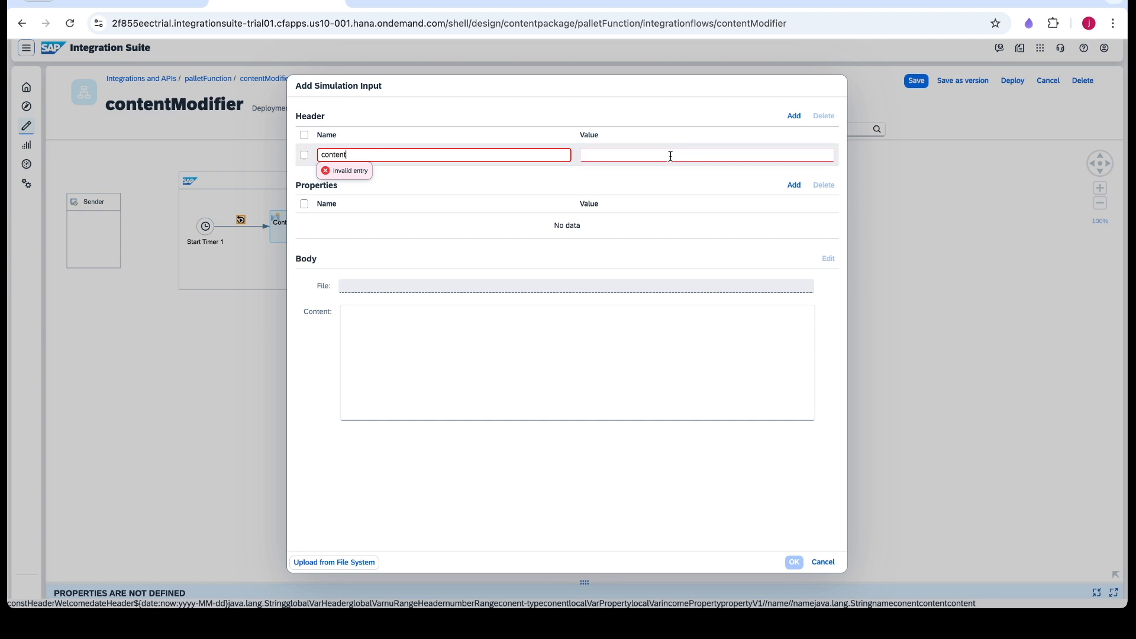
left_click(670, 155)
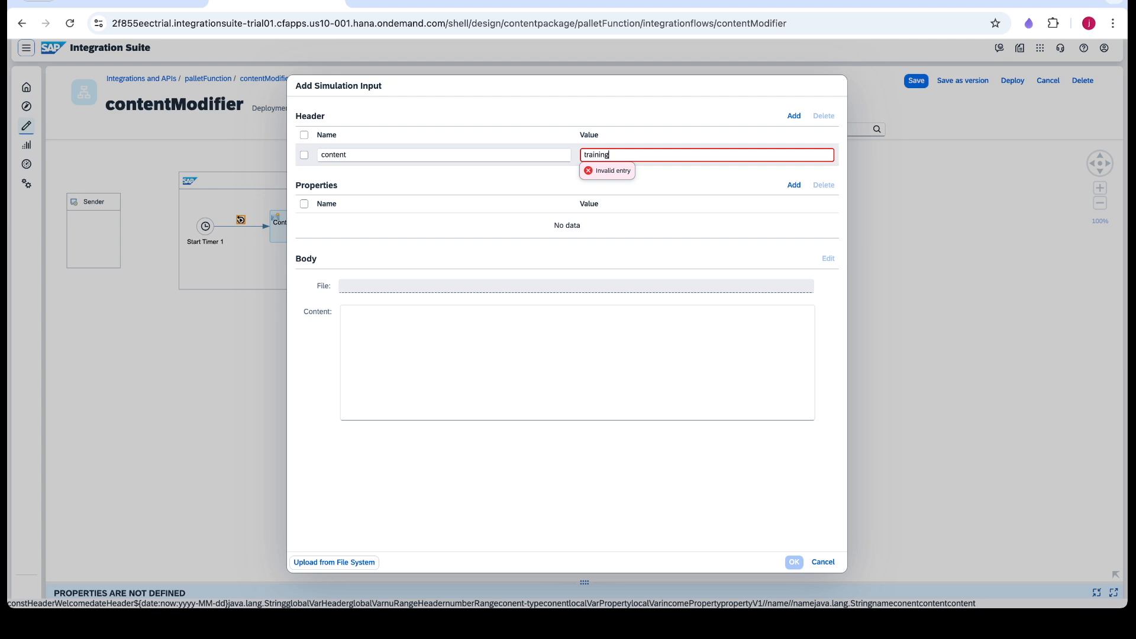
Add a simulation property named propertyV1 with the value SAP CPI.
left_click(792, 187)
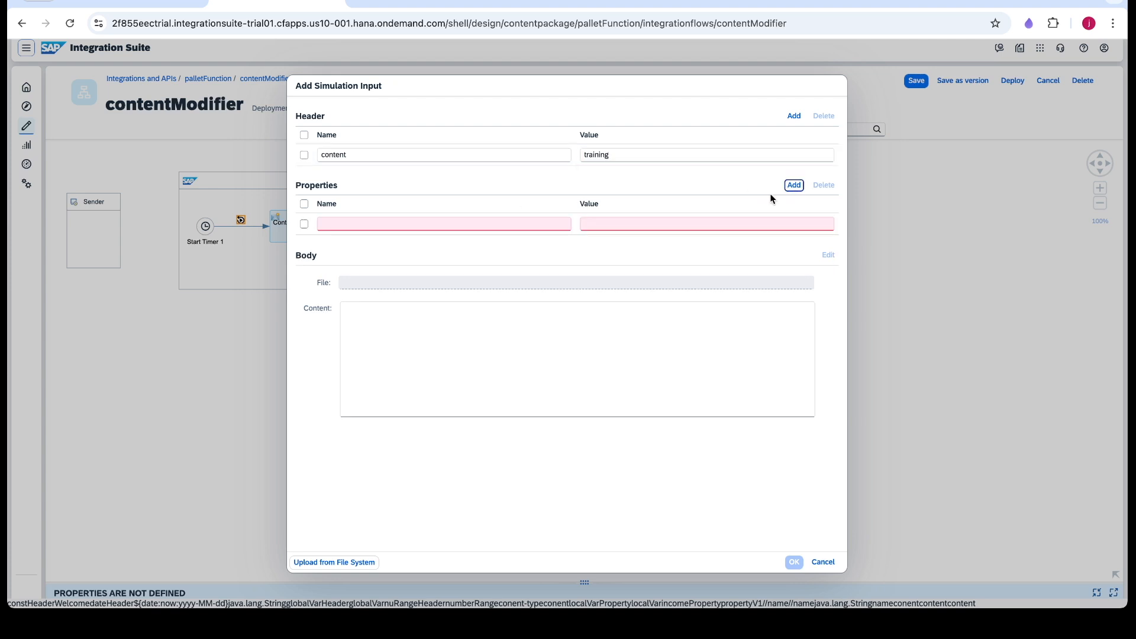
left_click(411, 225)
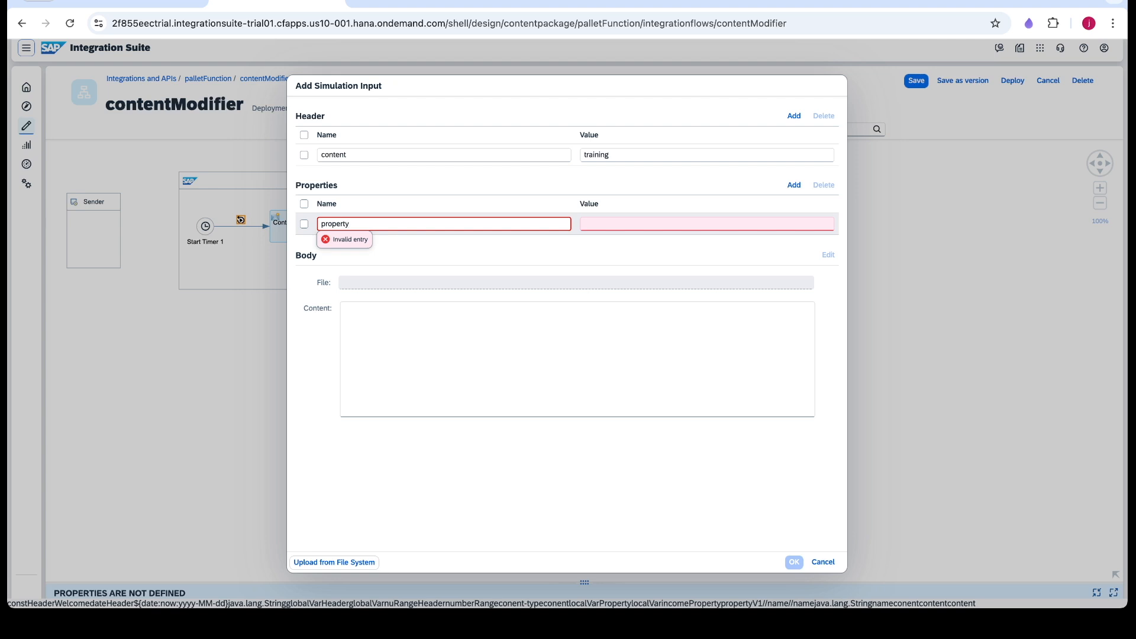
left_click(629, 224)
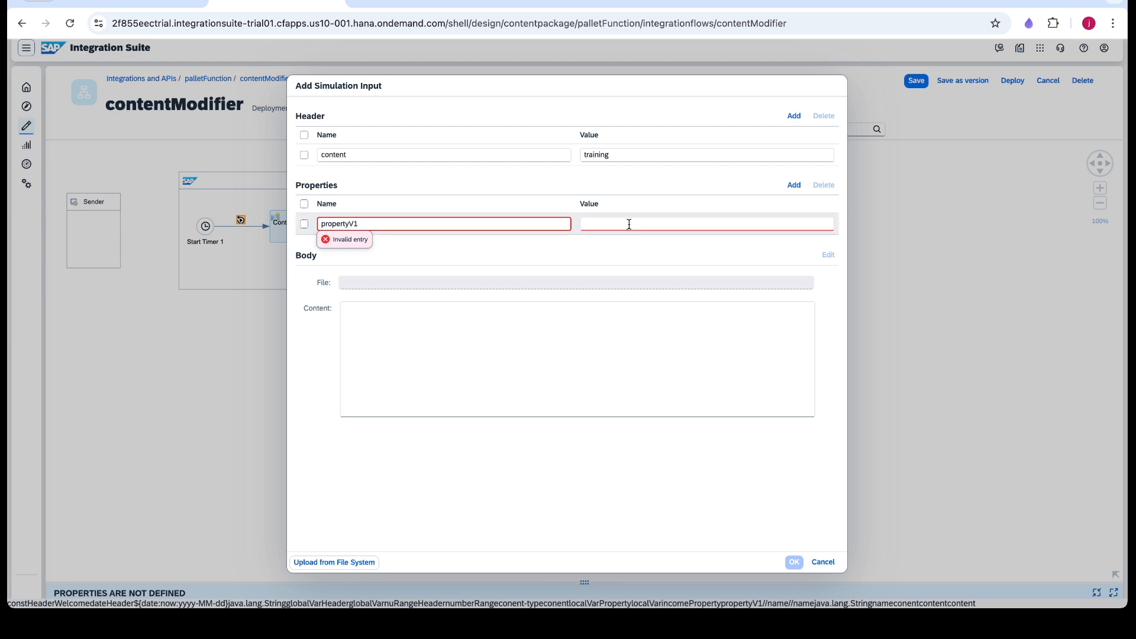
left_click(629, 224)
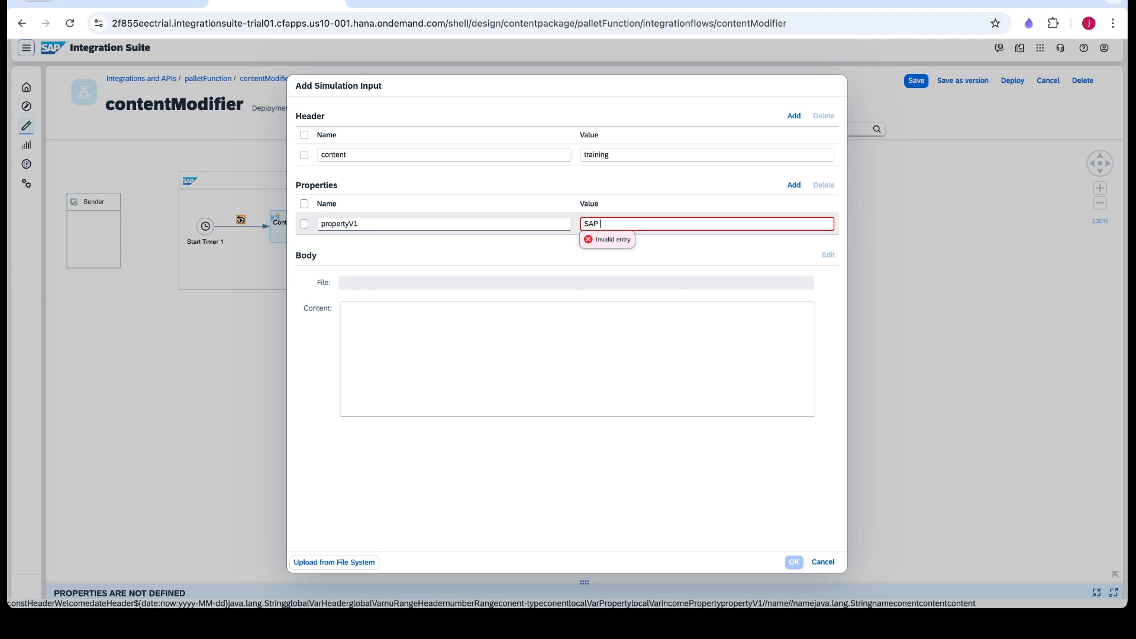
type("SAP CPI")
Enter the employee XML with its name element from the online notepad as the body content and confirm the simulation input.
left_click(378, 310)
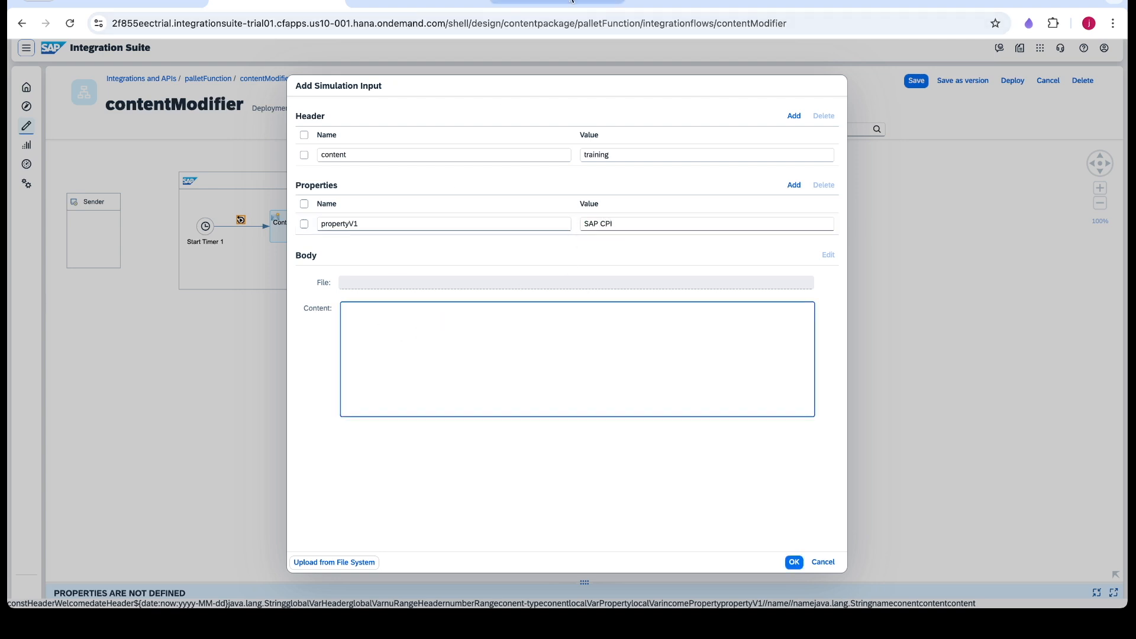
left_click(571, 2)
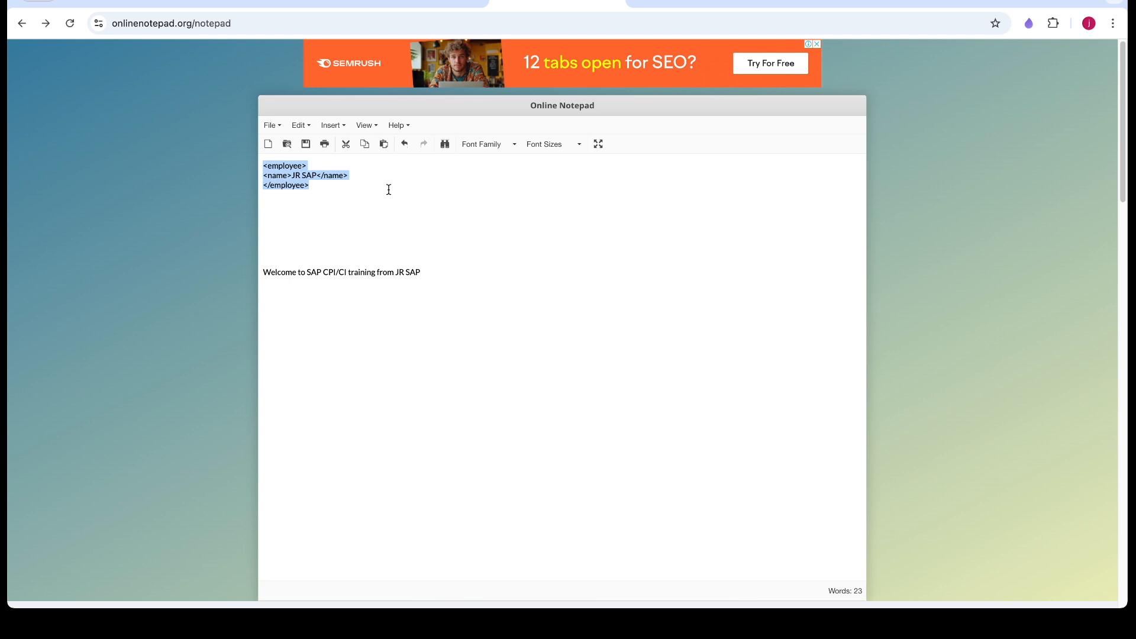
left_click(306, 7)
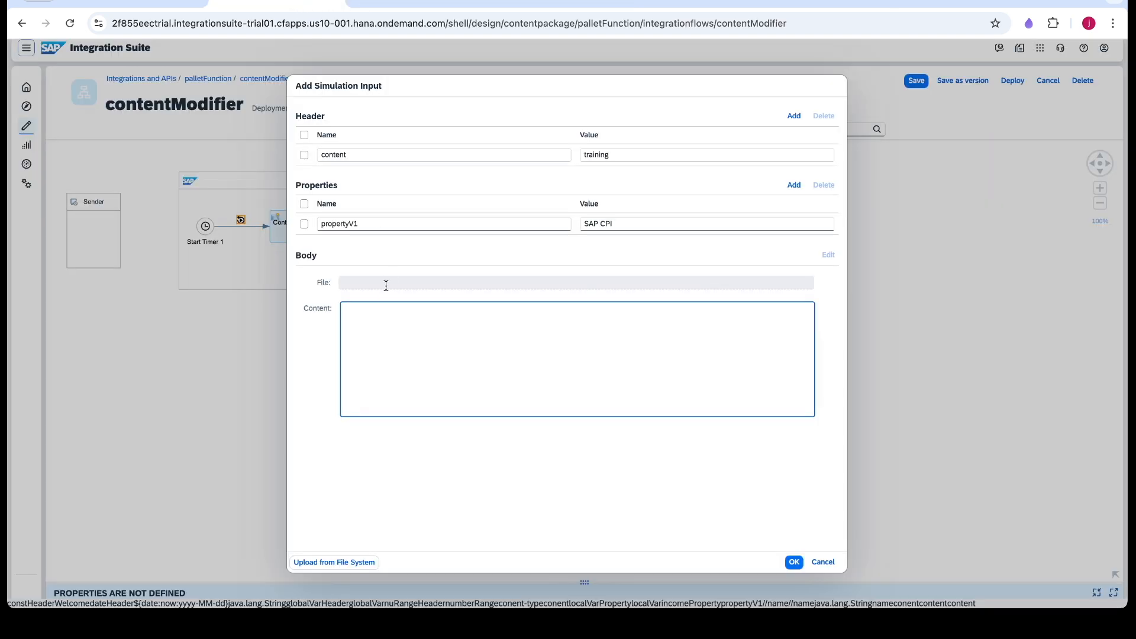
type("<employee> <name>JR SAP</name> </employee>")
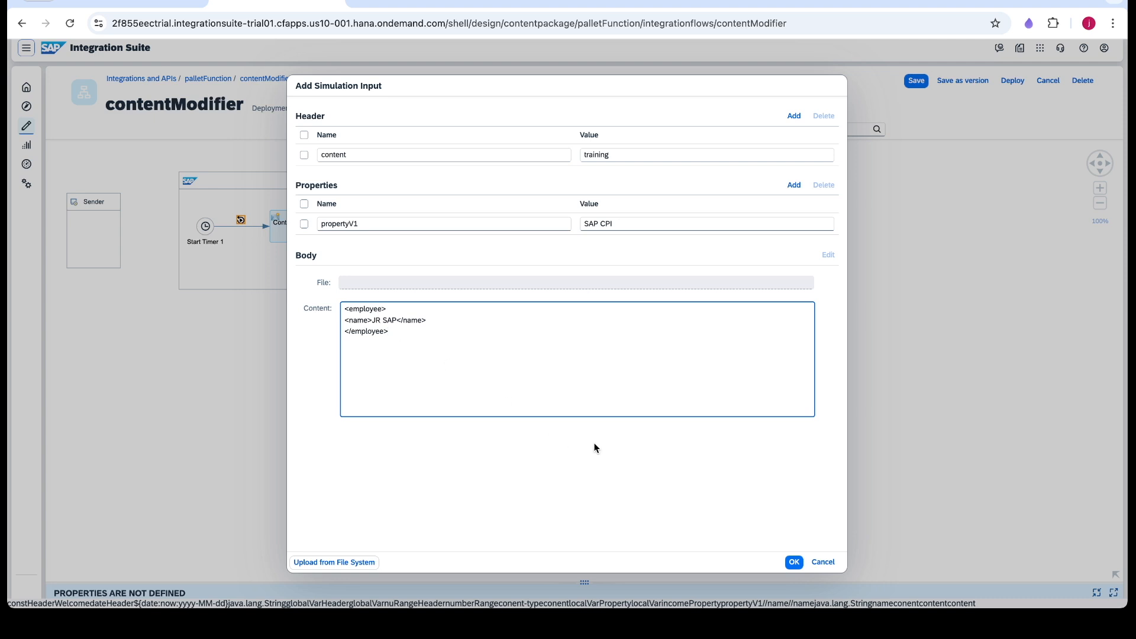
left_click(793, 563)
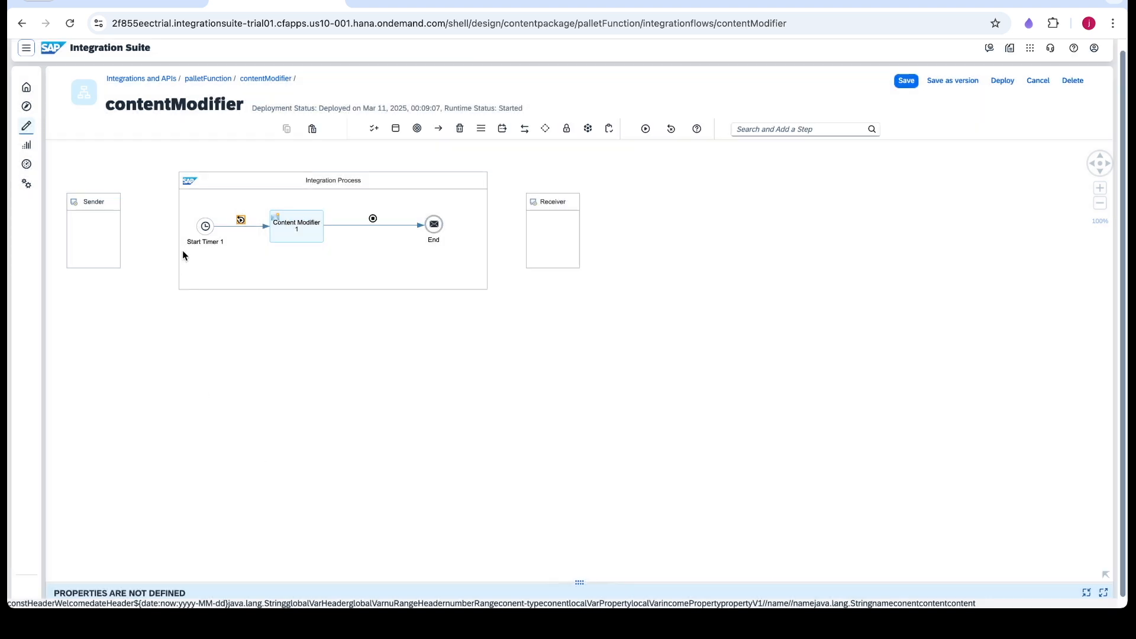
Run the simulation and show the message content on the connection between Content Modifier 1 and End.
left_click(645, 130)
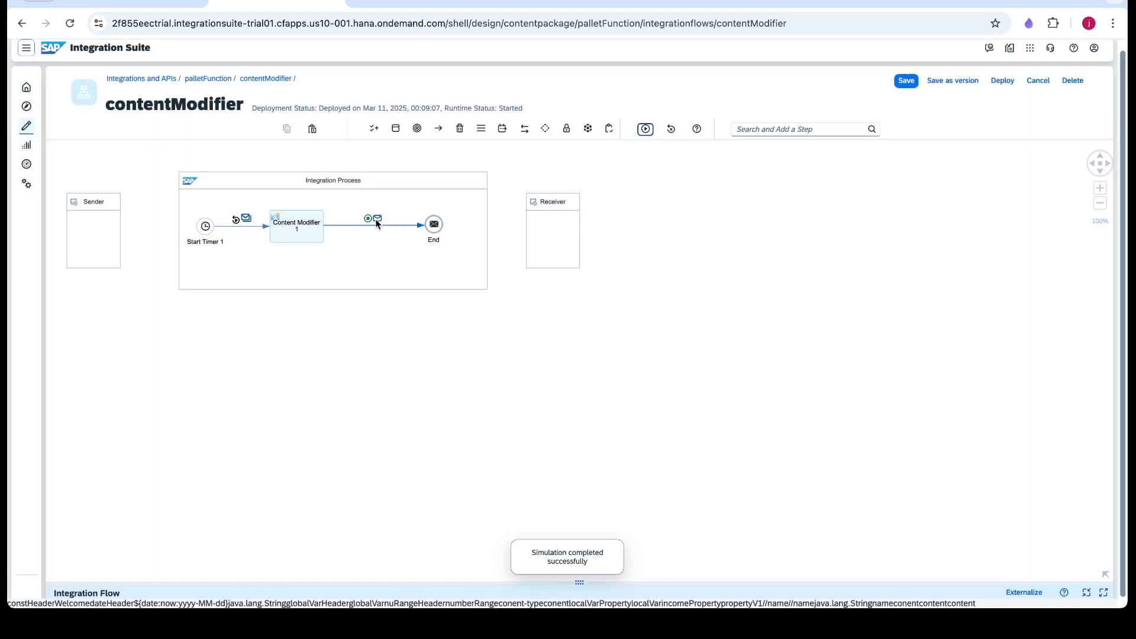
left_click(377, 219)
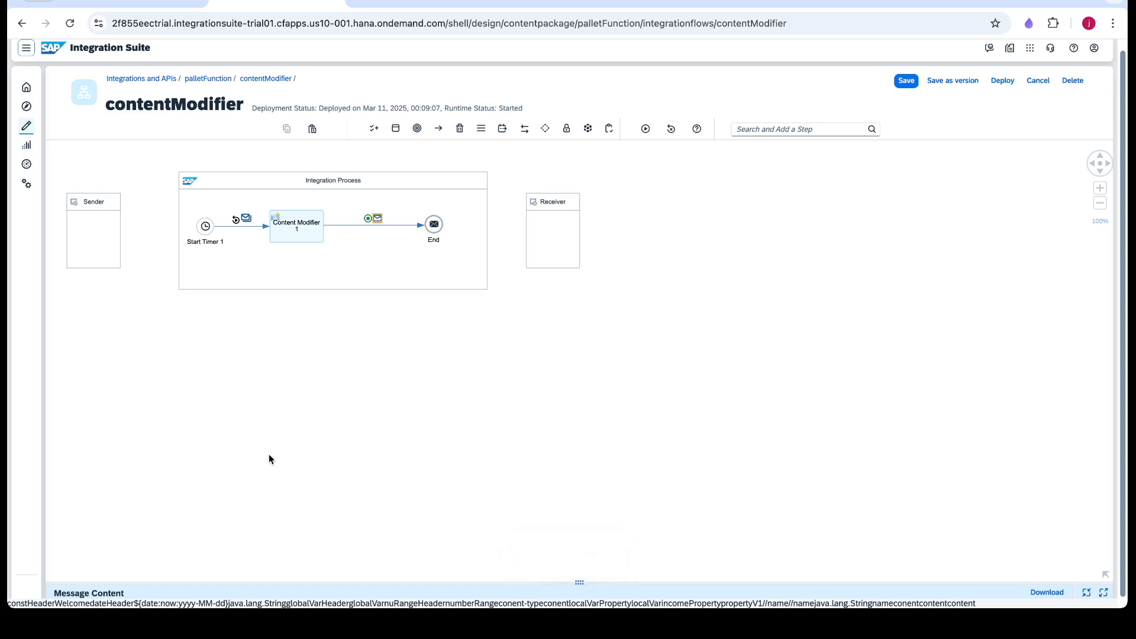
left_click_drag(578, 582, 641, 330)
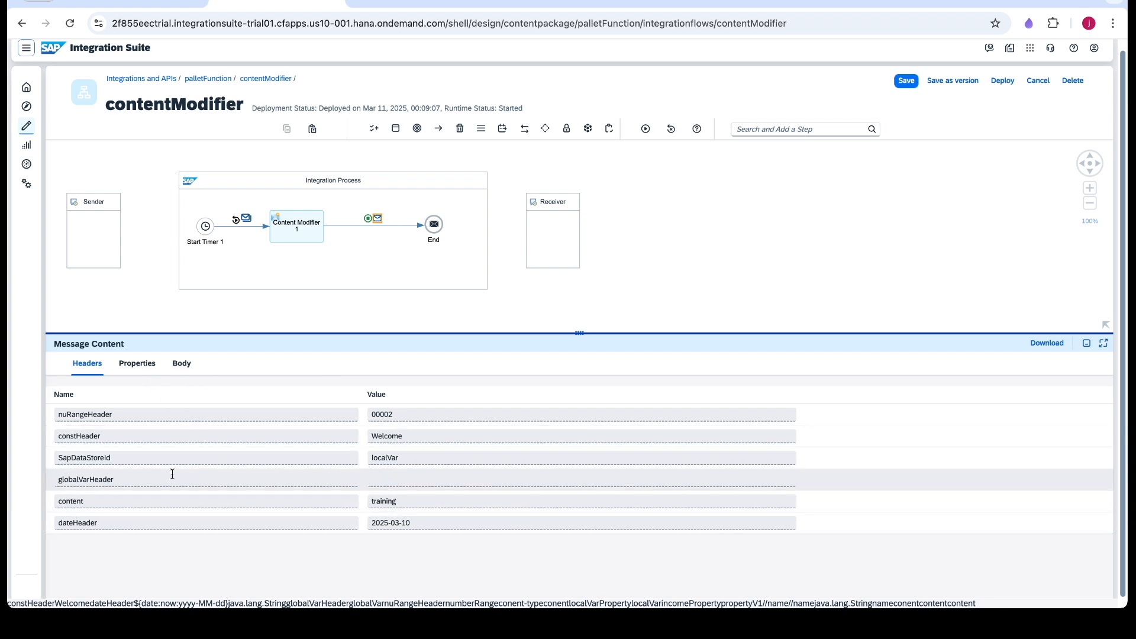
Examine the simulated message's headers, properties and body, checking the globalVarHeader, localVarProperty and nuRangeHeader values.
left_click(381, 482)
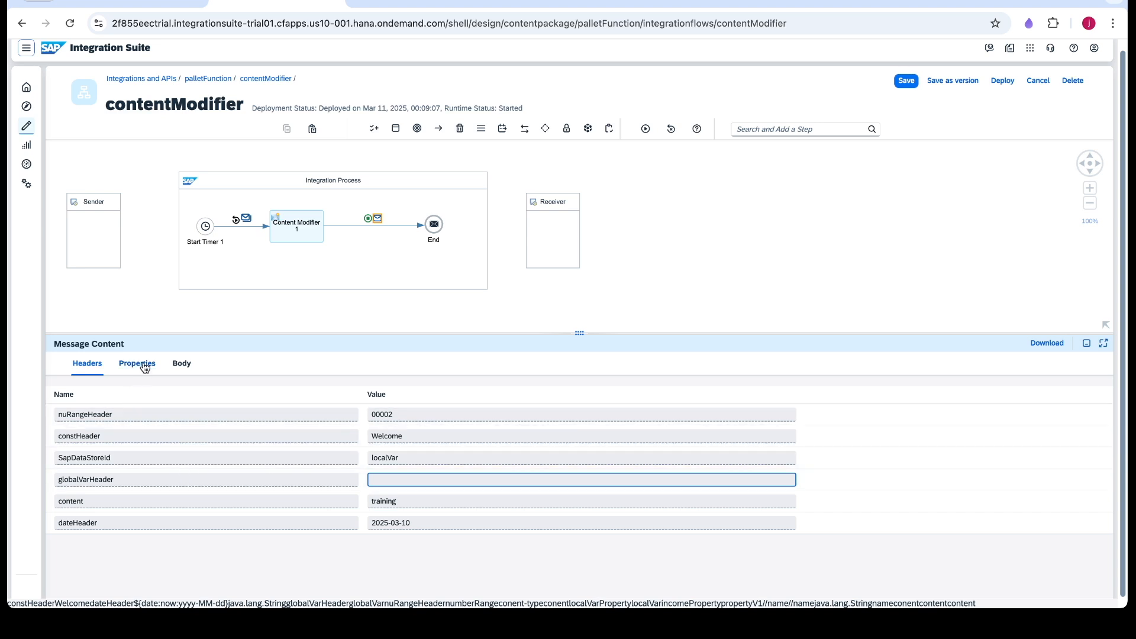
left_click(144, 366)
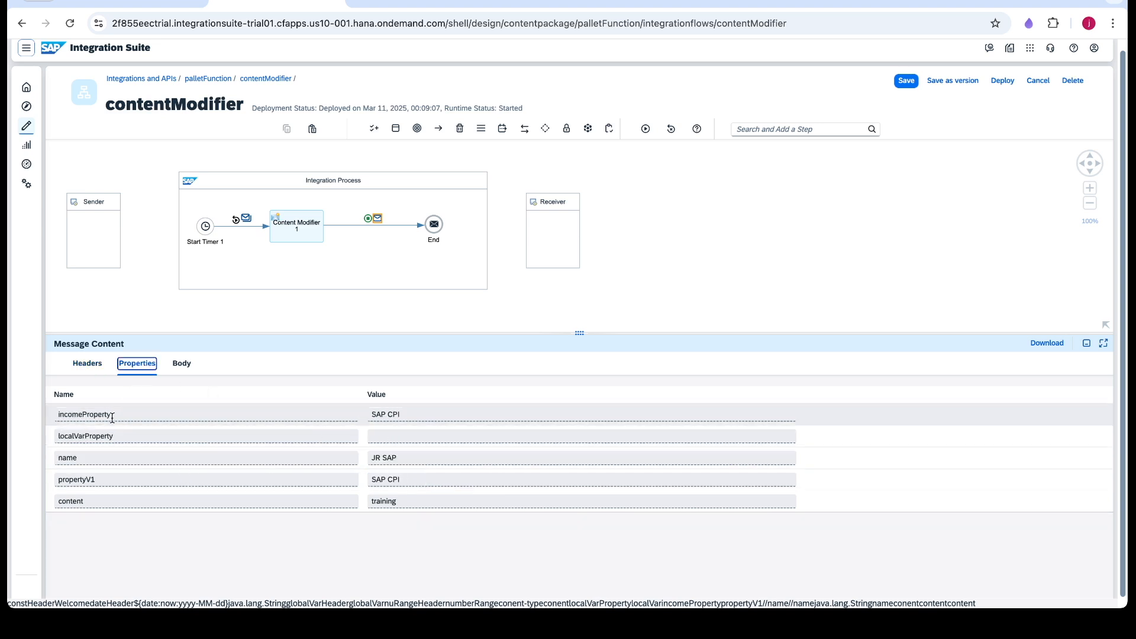
left_click(96, 366)
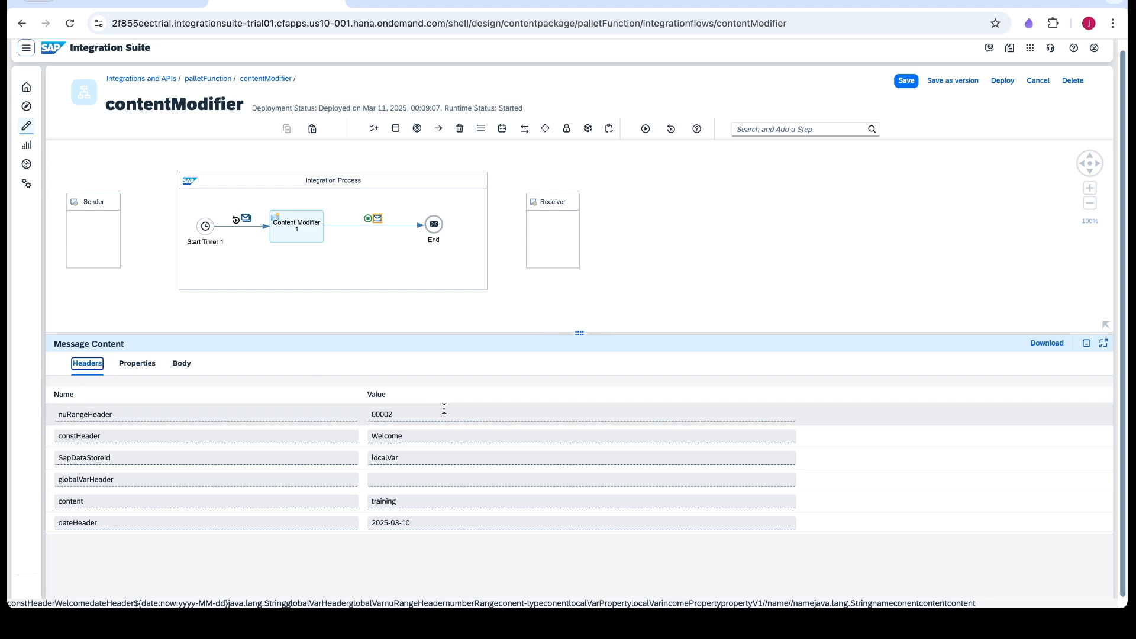
left_click(399, 414)
left_click_drag(399, 414, 372, 415)
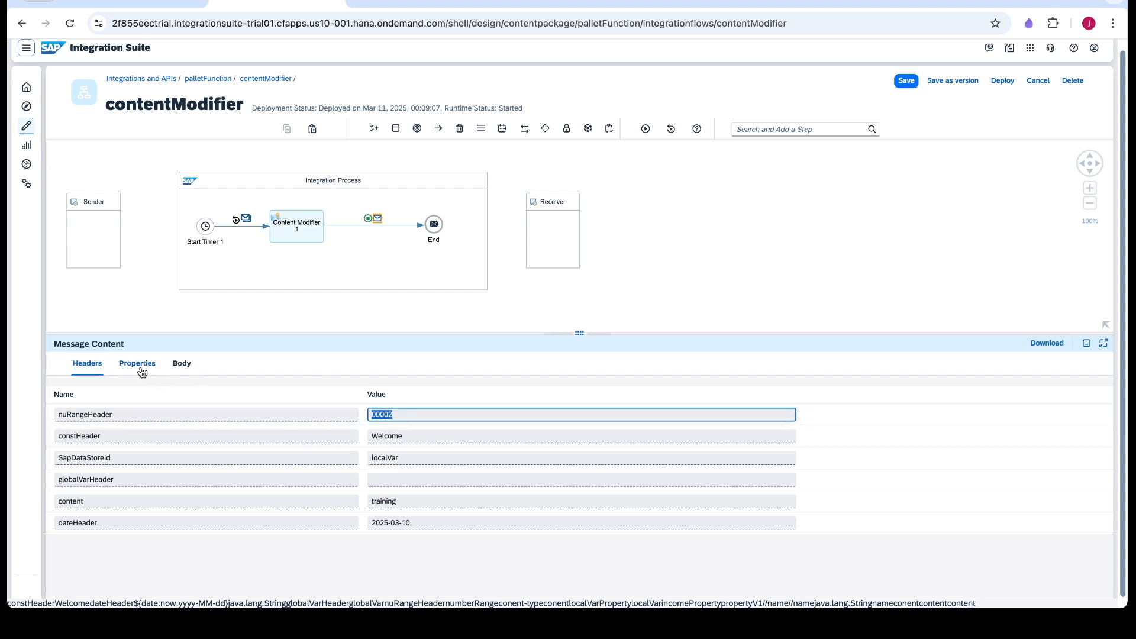
left_click(141, 368)
left_click(179, 364)
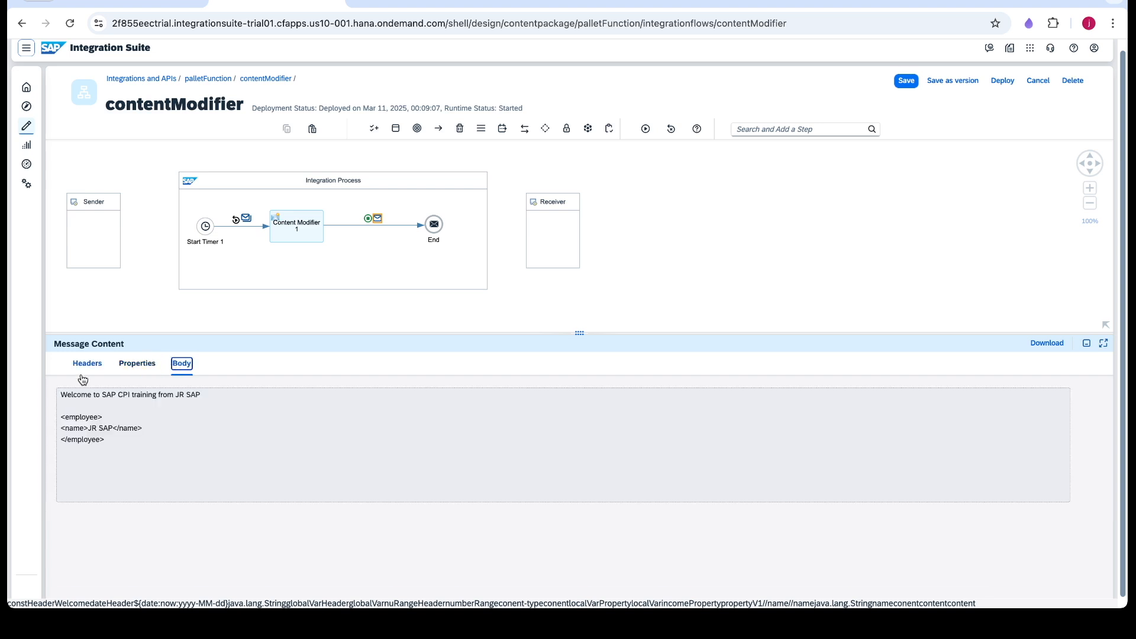
left_click(86, 366)
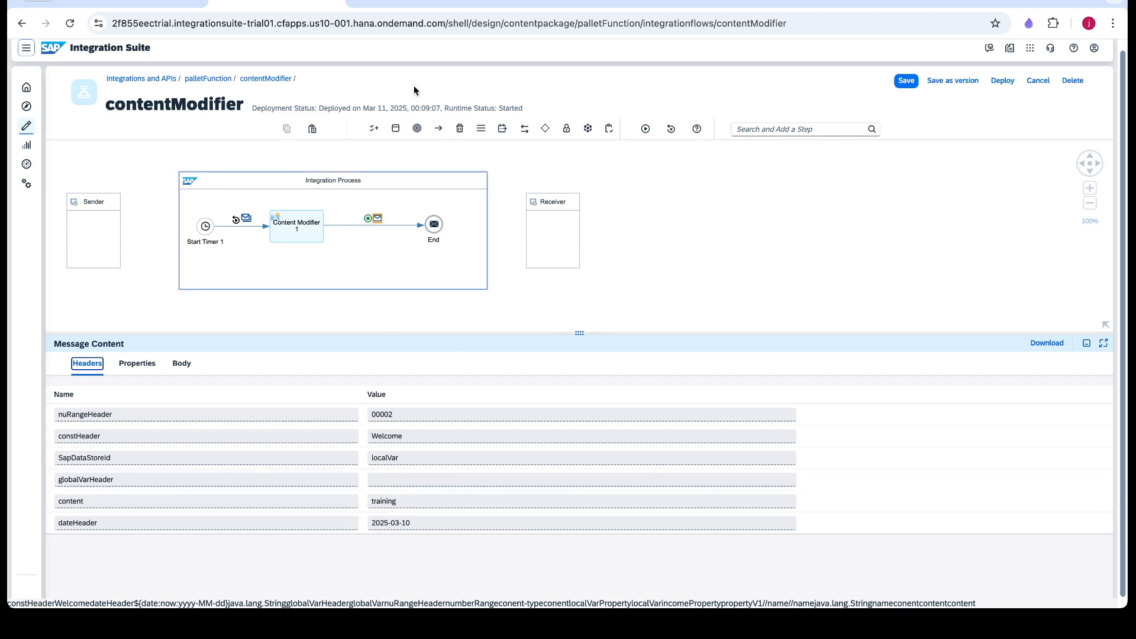
Set the log level of the deployed contentModifier flow to Trace in the integration content monitor and return to the monitoring overview.
left_click(411, 7)
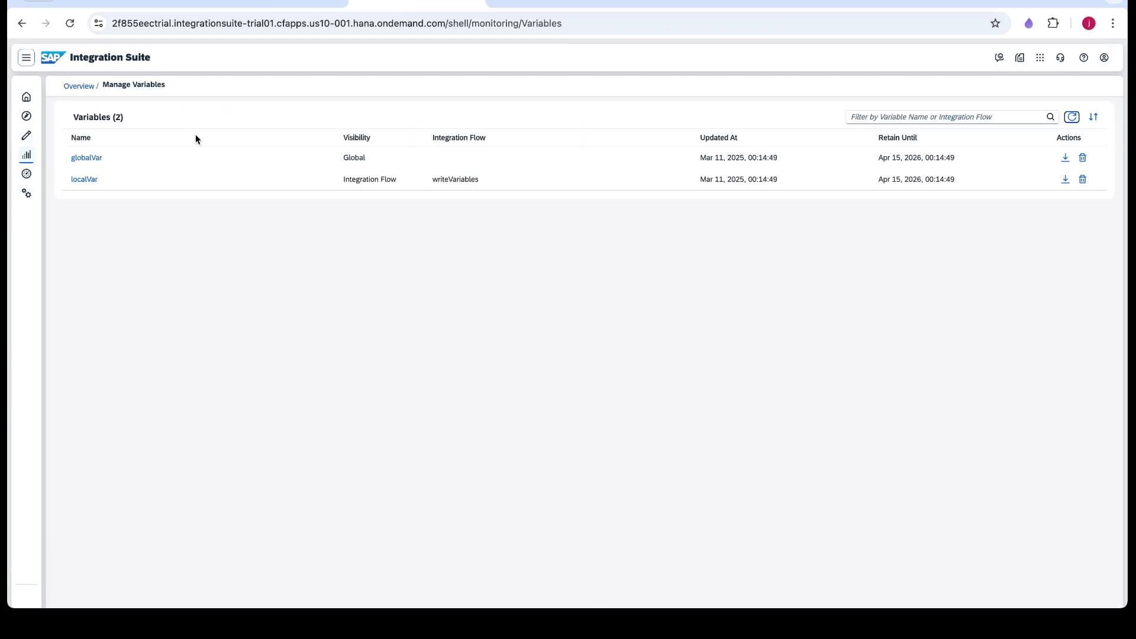
left_click(79, 85)
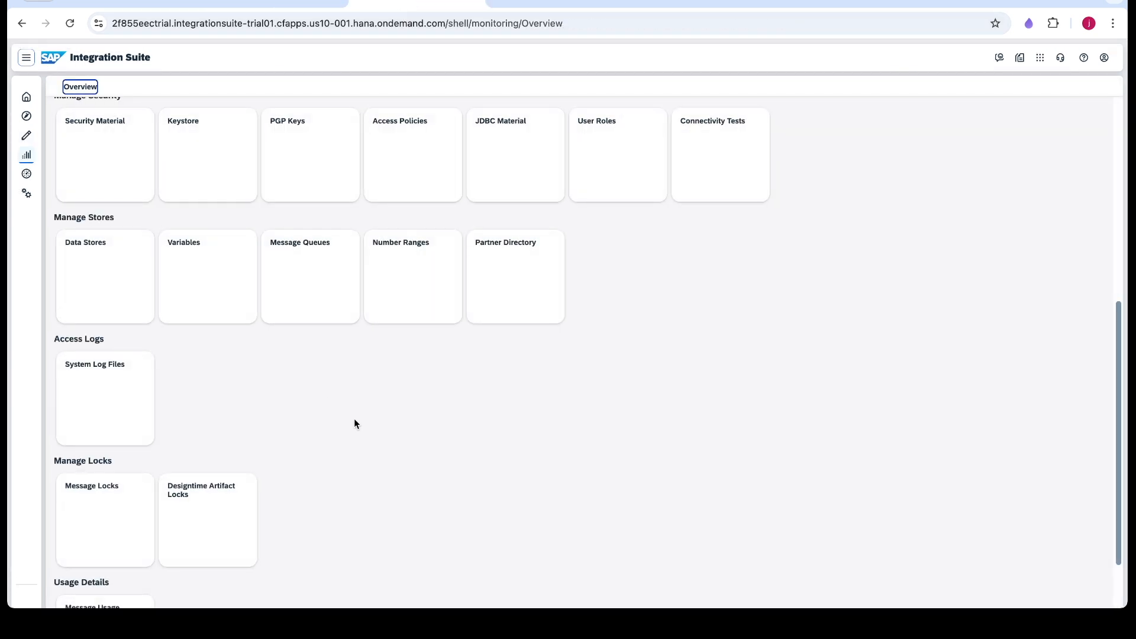
left_click(87, 453)
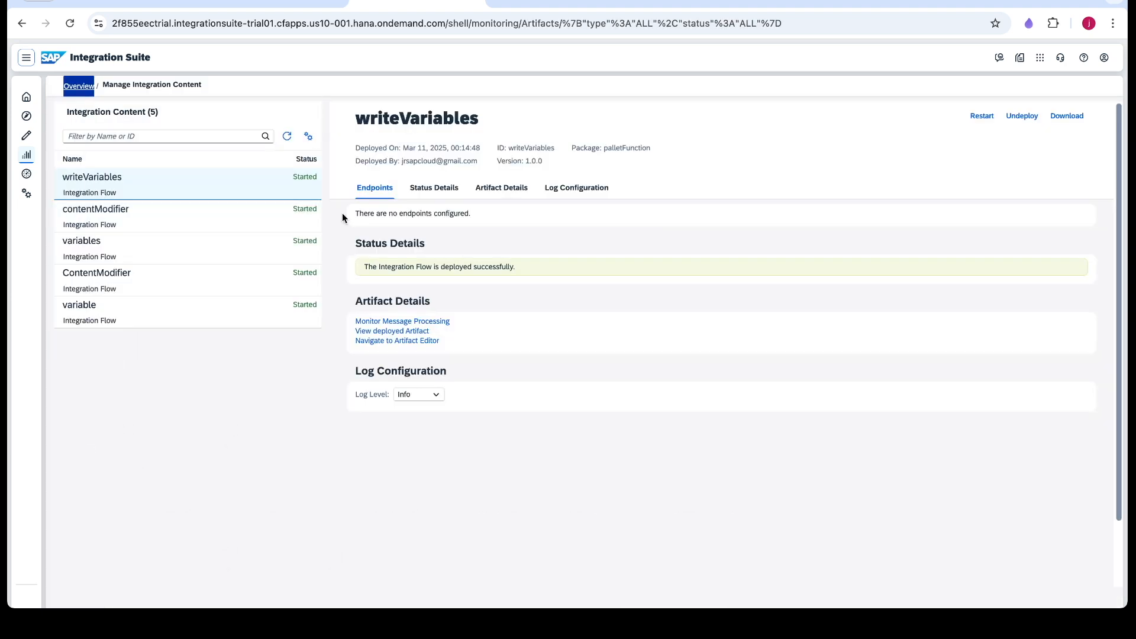
left_click(120, 207)
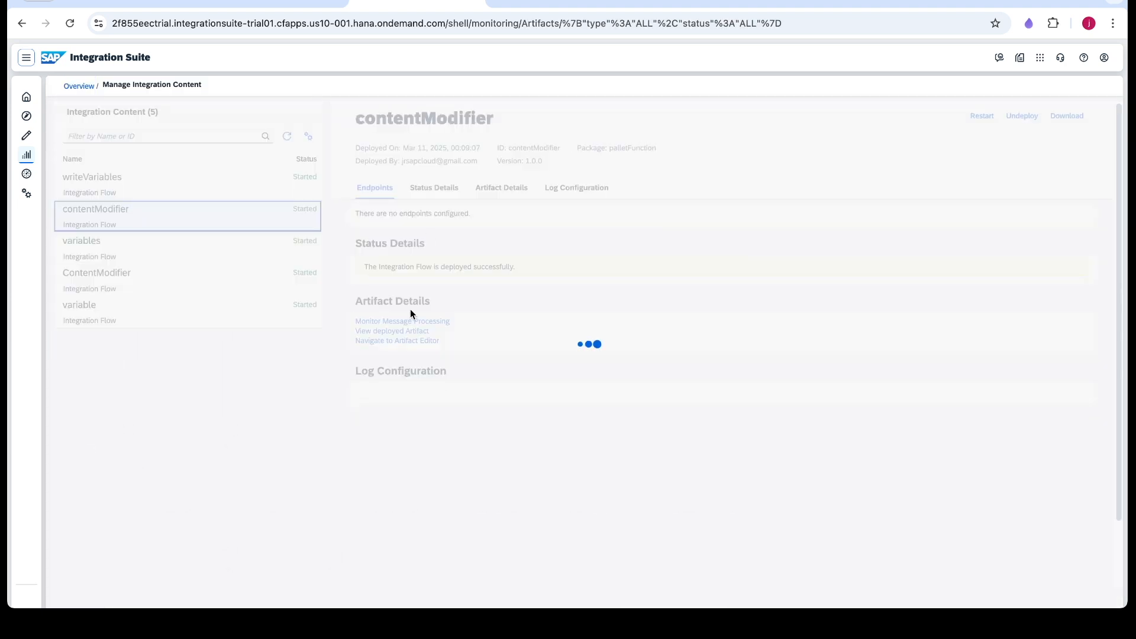
left_click(436, 395)
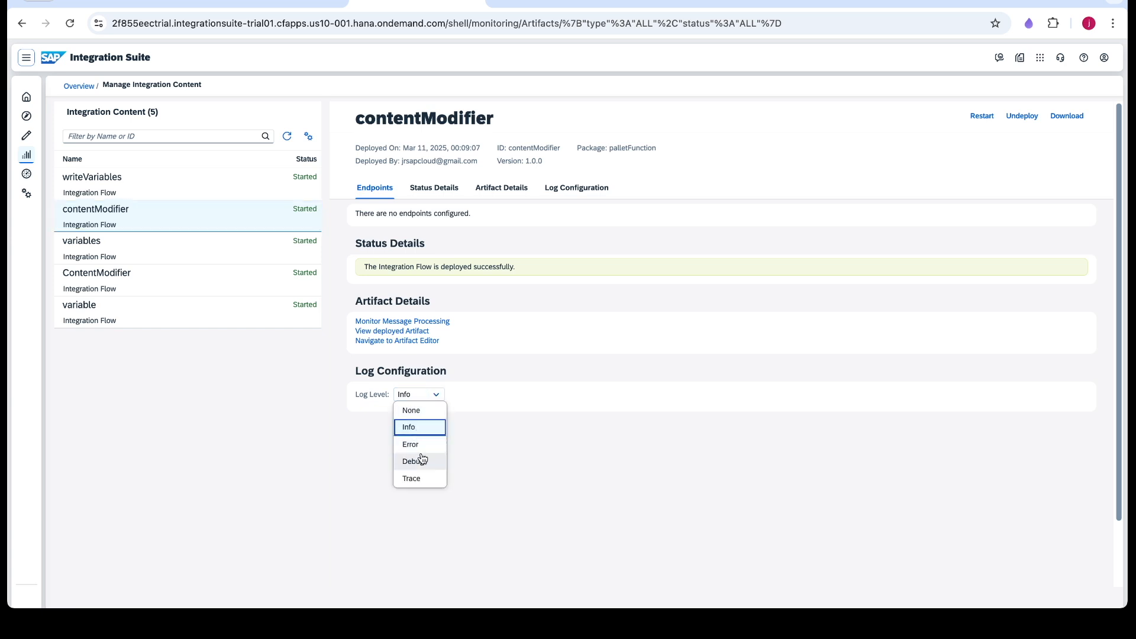
left_click(417, 476)
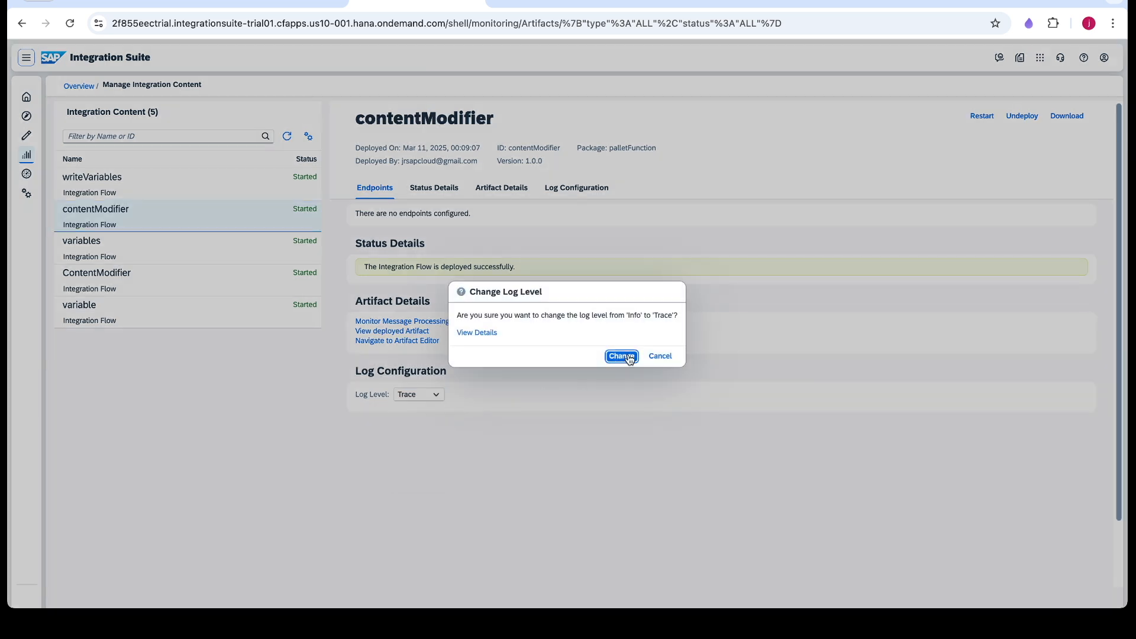
left_click(621, 356)
left_click(83, 87)
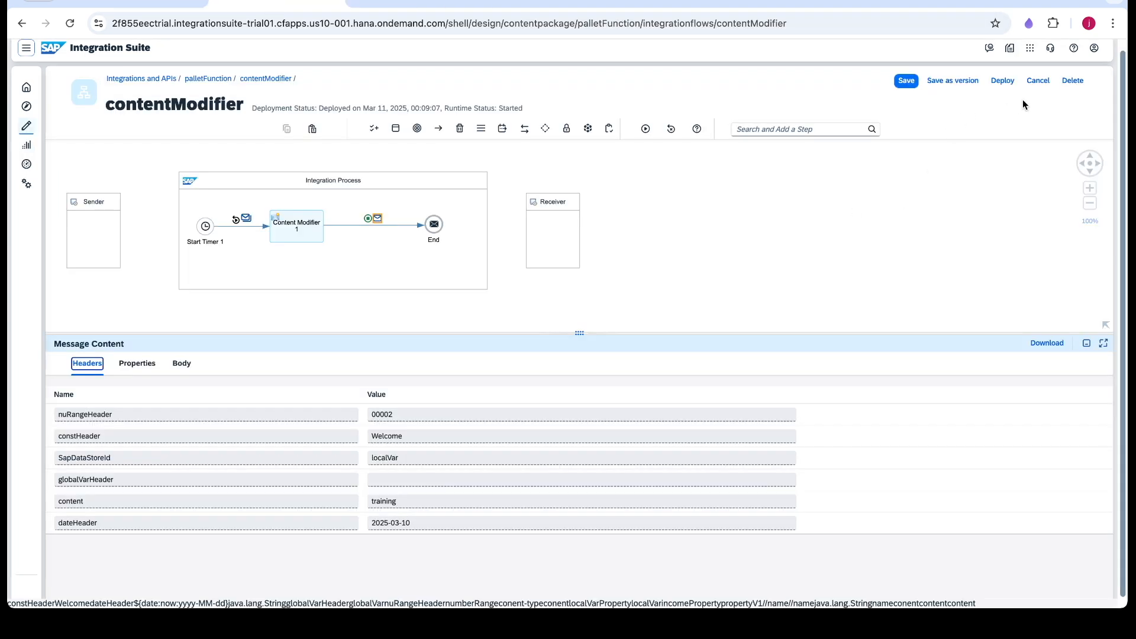
Deploy the contentModifier flow from its editor on the Cloud Integration runtime profile.
left_click(1007, 80)
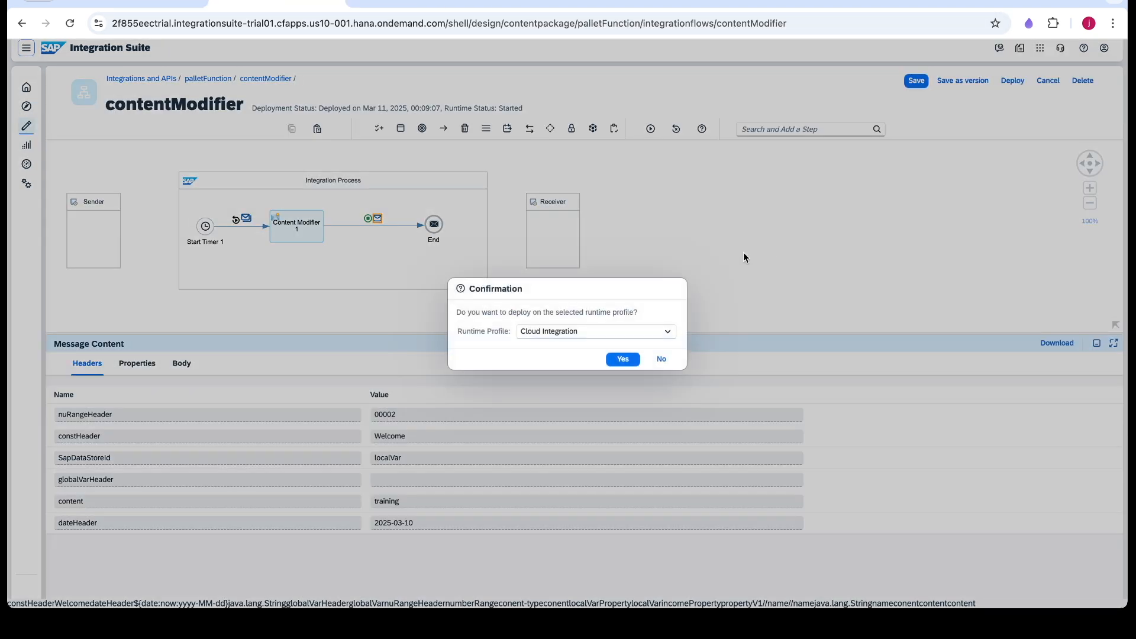
left_click(622, 360)
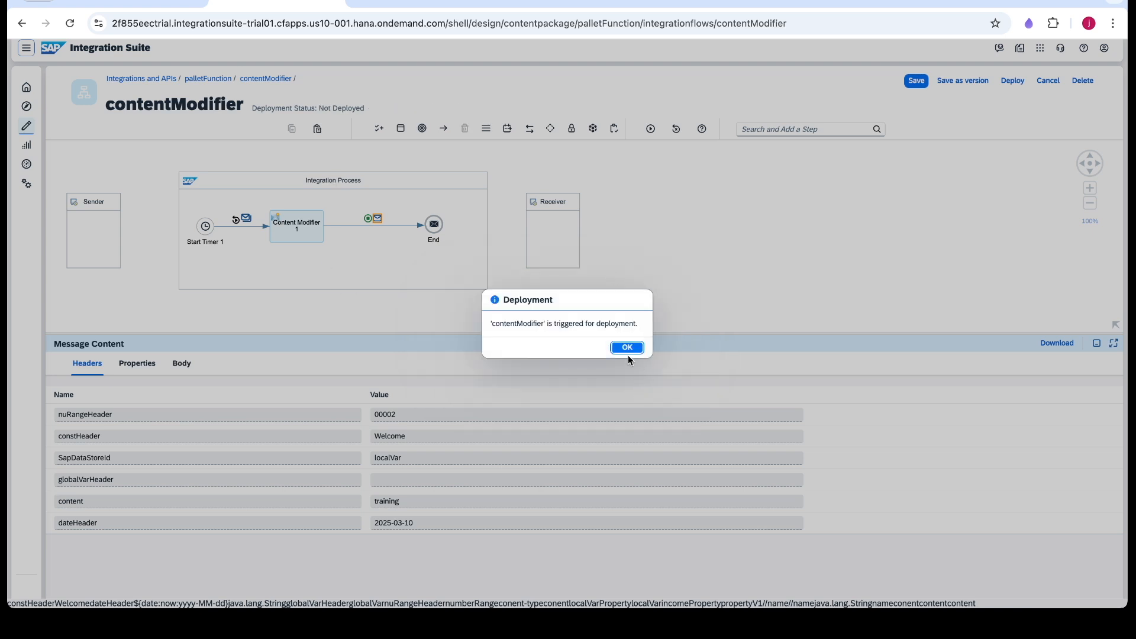
left_click(627, 348)
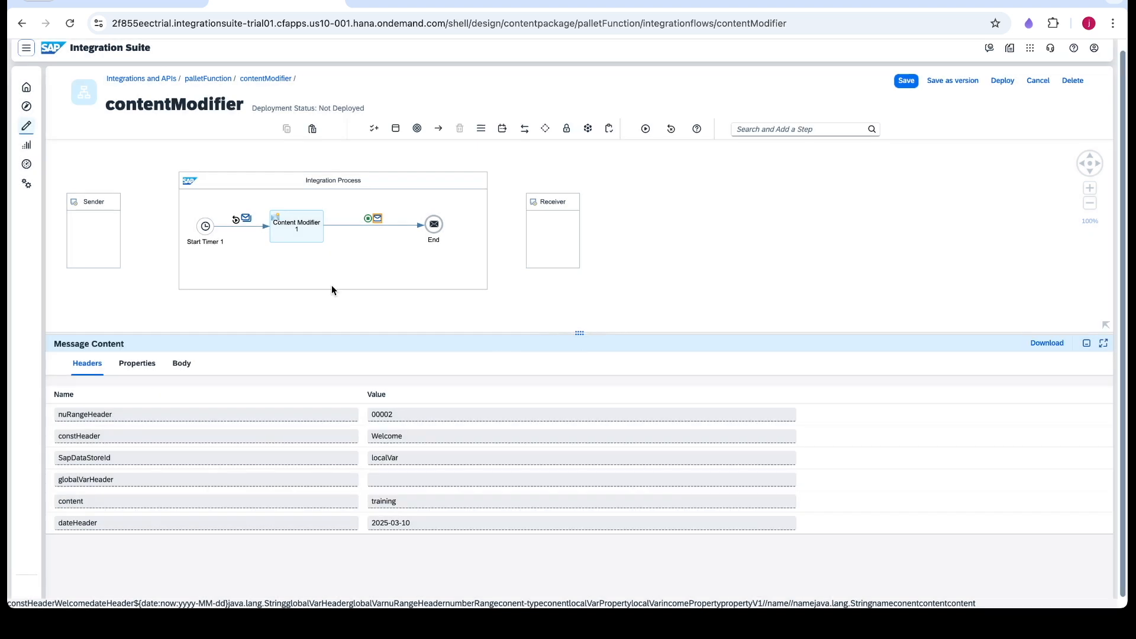
Review the message header definitions of Content Modifier 1 and return to the monitoring overview.
left_click(290, 230)
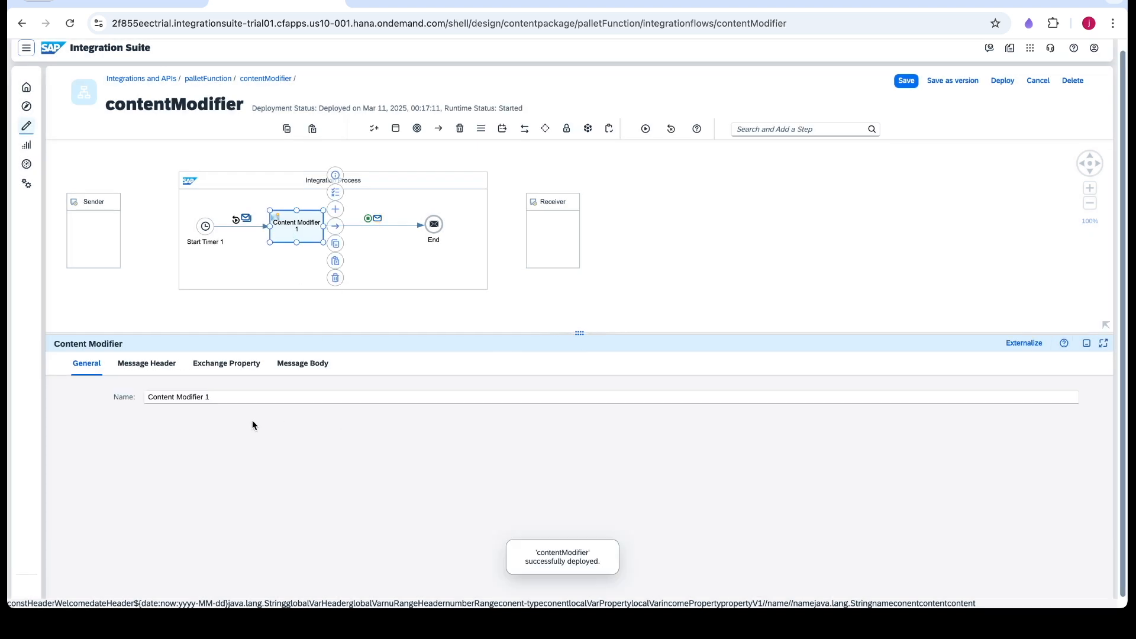
left_click(155, 364)
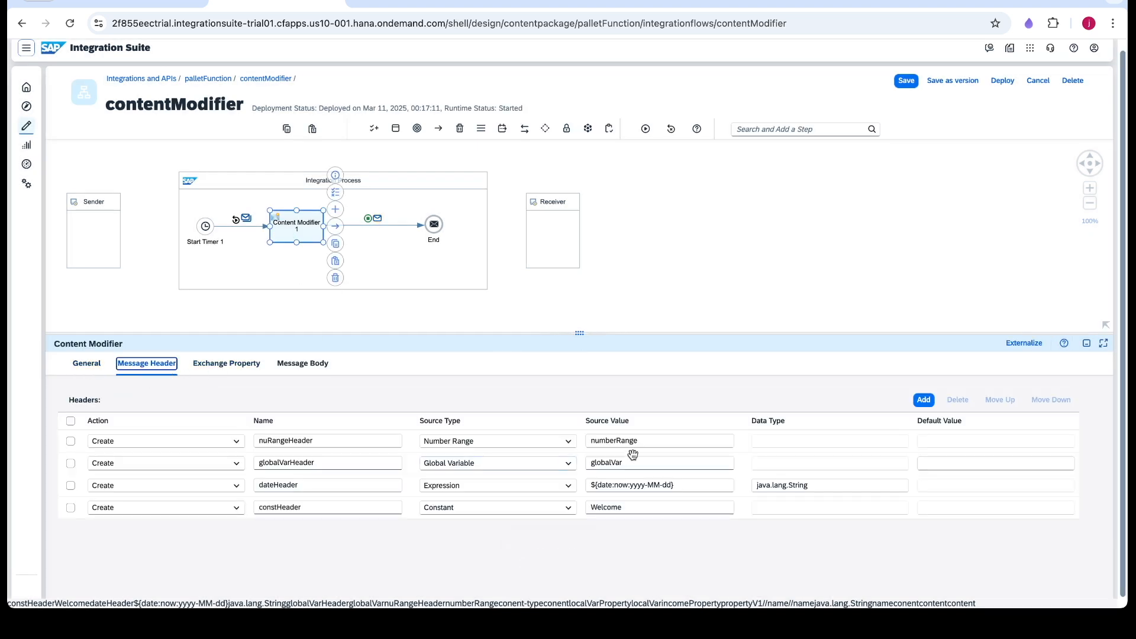
left_click(426, 3)
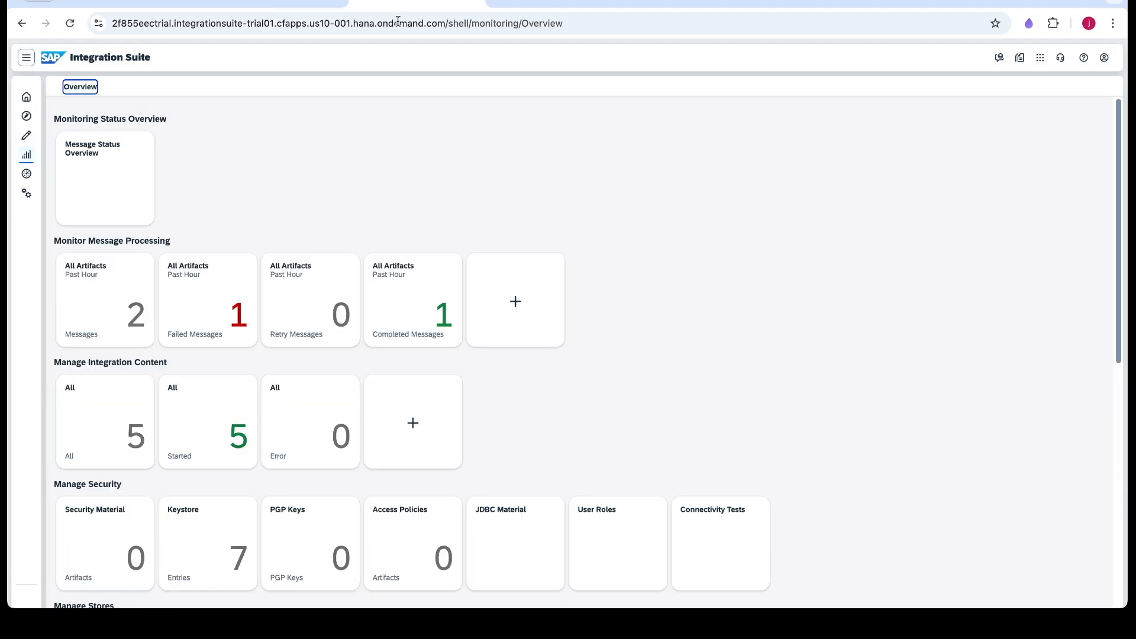
Open the trace of the completed contentModifier message and show the message content before the End step.
left_click(420, 294)
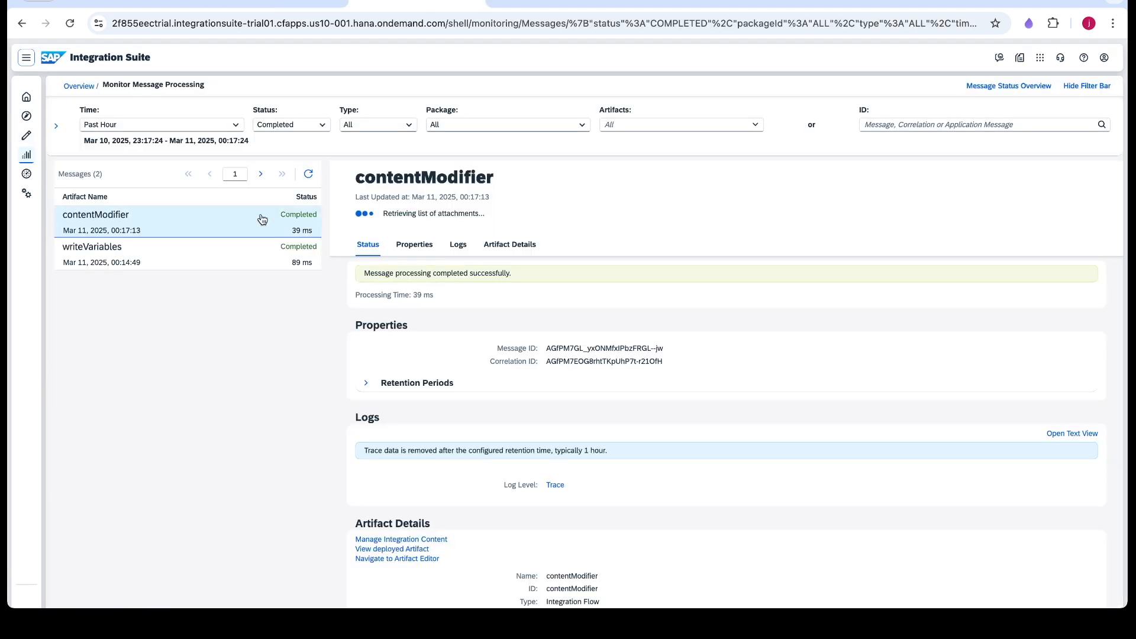
left_click(256, 229)
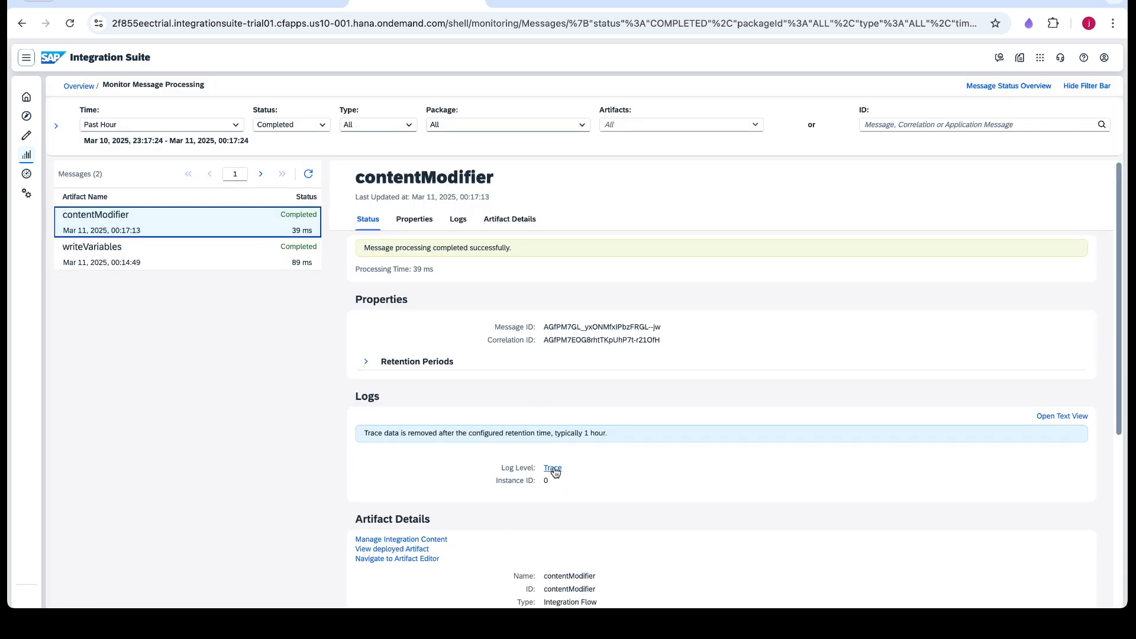
left_click(552, 469)
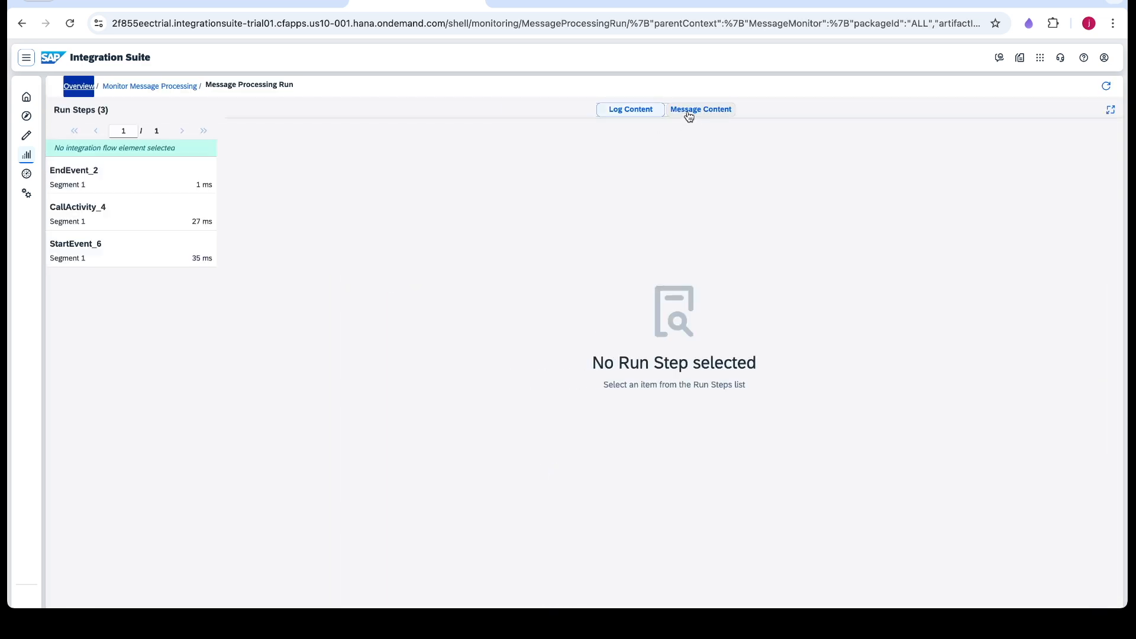
left_click(688, 111)
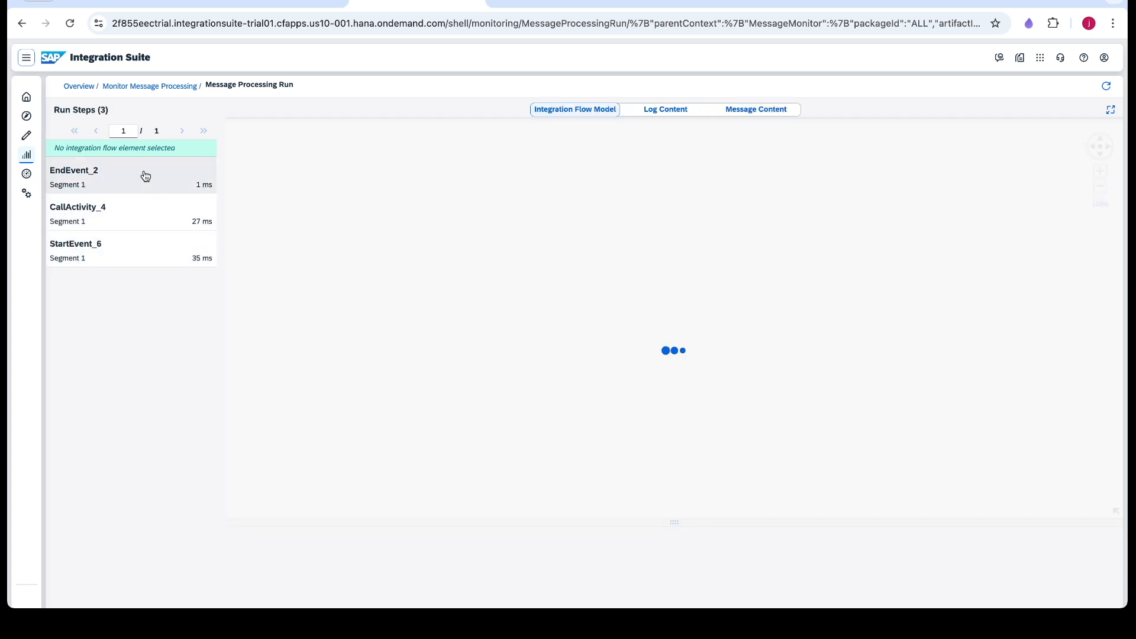
left_click(763, 113)
left_click(104, 176)
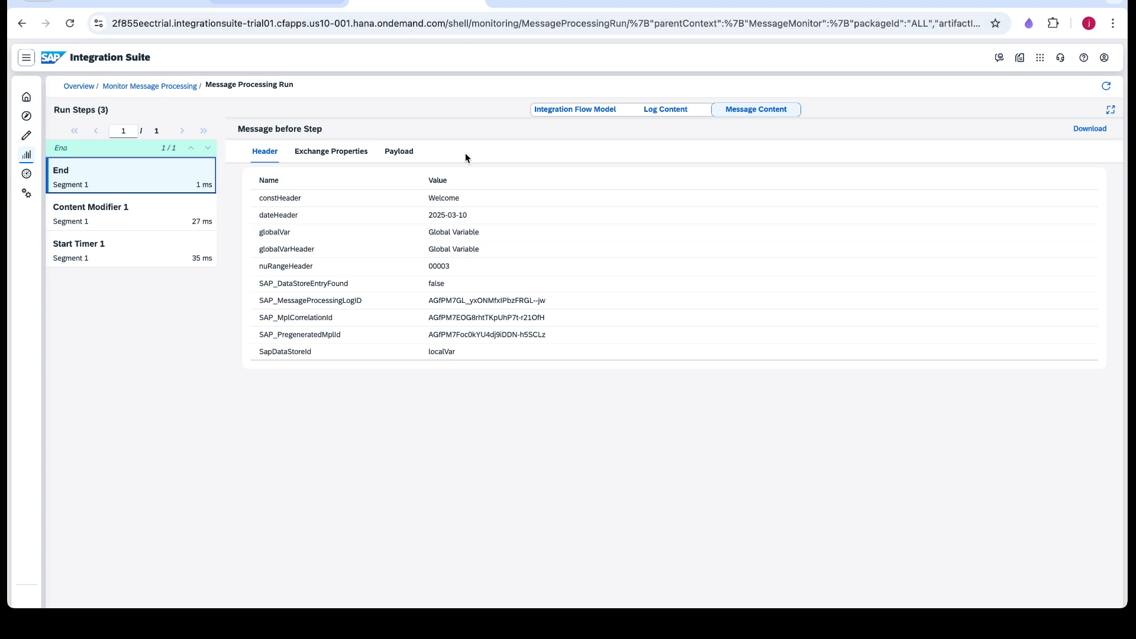
Try to duplicate the message processing run page in another browser tab.
right_click(406, 6)
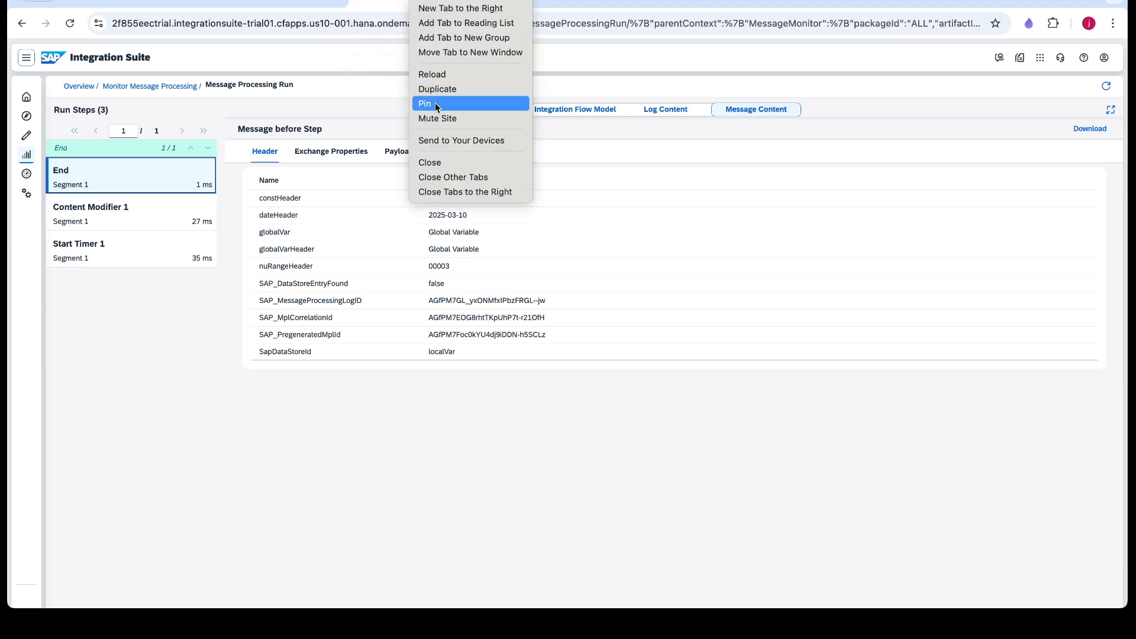
left_click(443, 89)
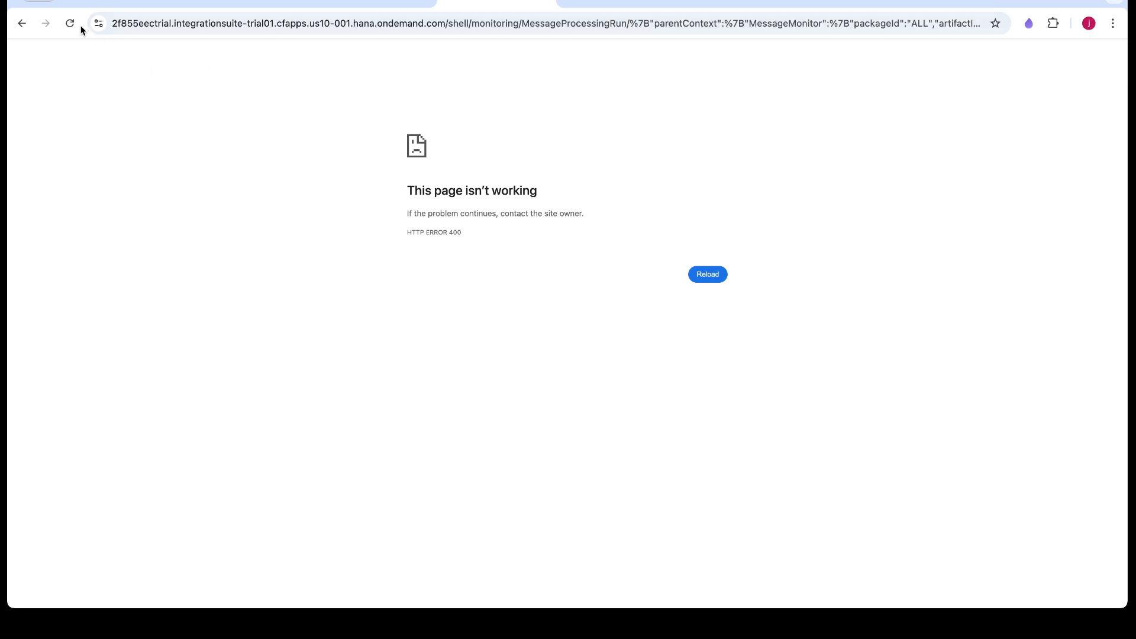
left_click(544, 1)
Switch to SAP BTP Cockpit and sign in again to renew the session.
left_click(154, 1)
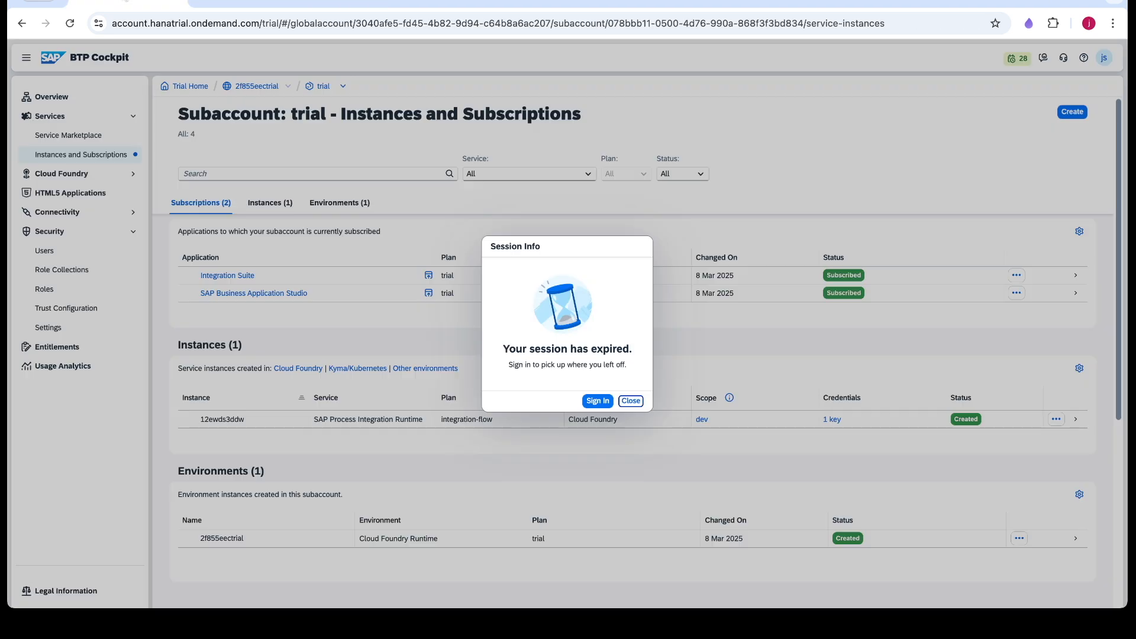
left_click(607, 406)
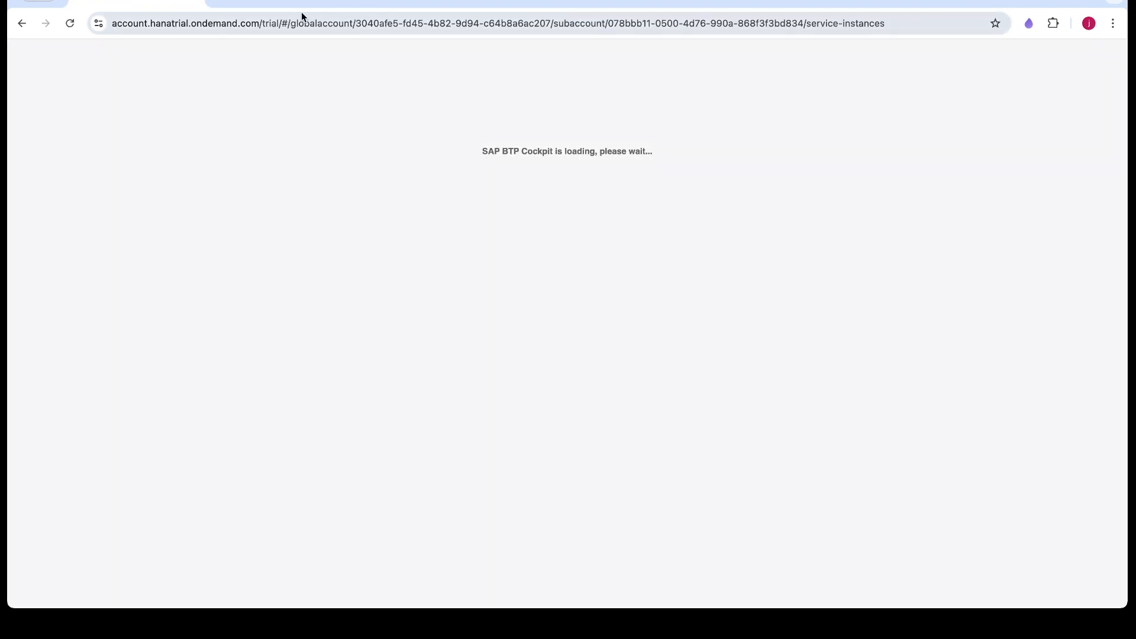
Compare Content Modifier 1's header definitions with the traced headers and examine the exchange properties before the End step.
left_click(300, 8)
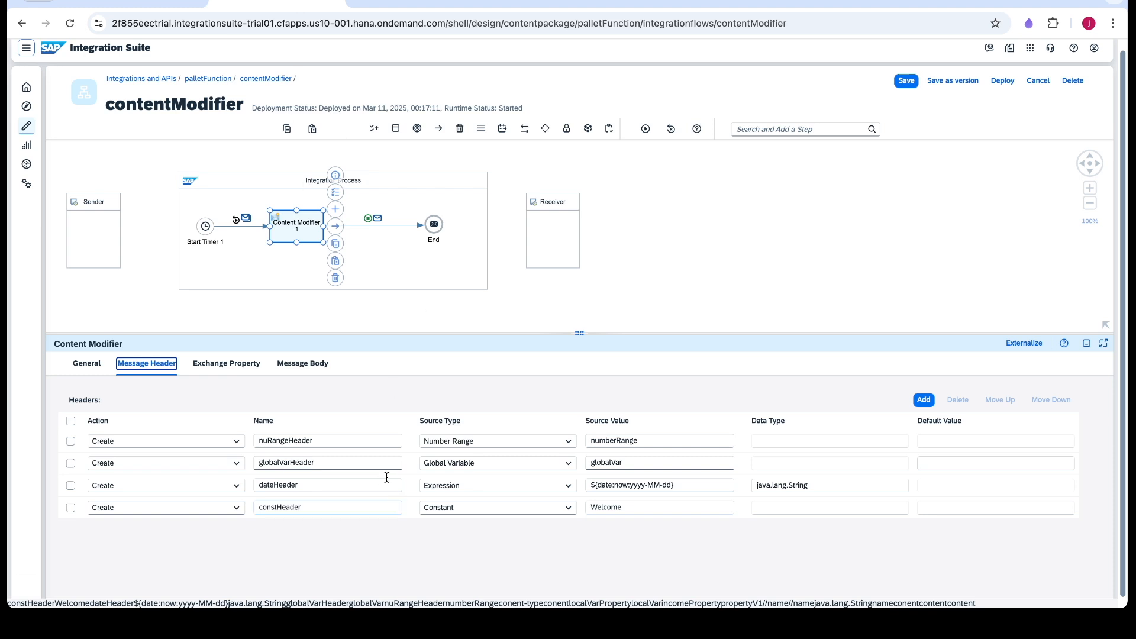
left_click(424, 2)
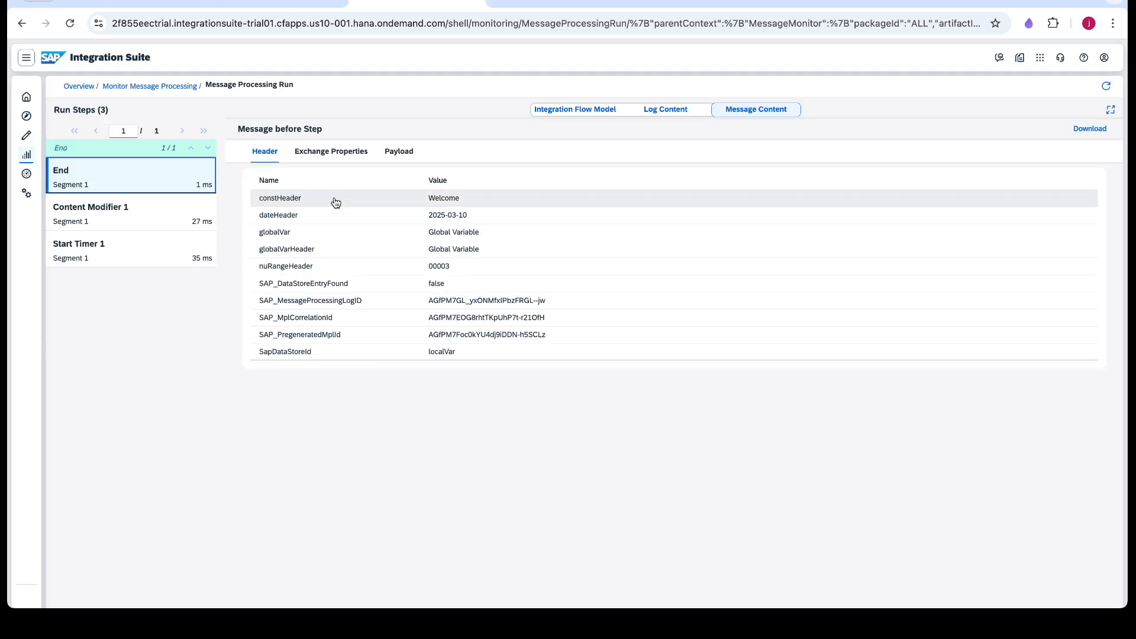
left_click(350, 155)
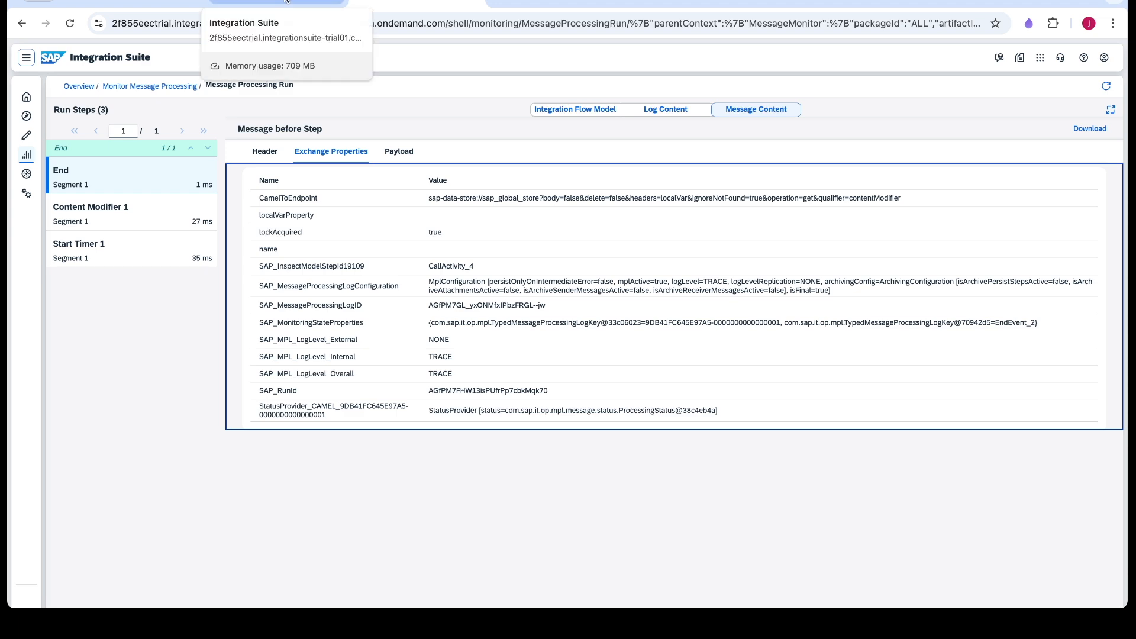
Launch Integration Suite in another browser tab from the BTP Cockpit subscriptions and return to the message processing run.
left_click(154, 2)
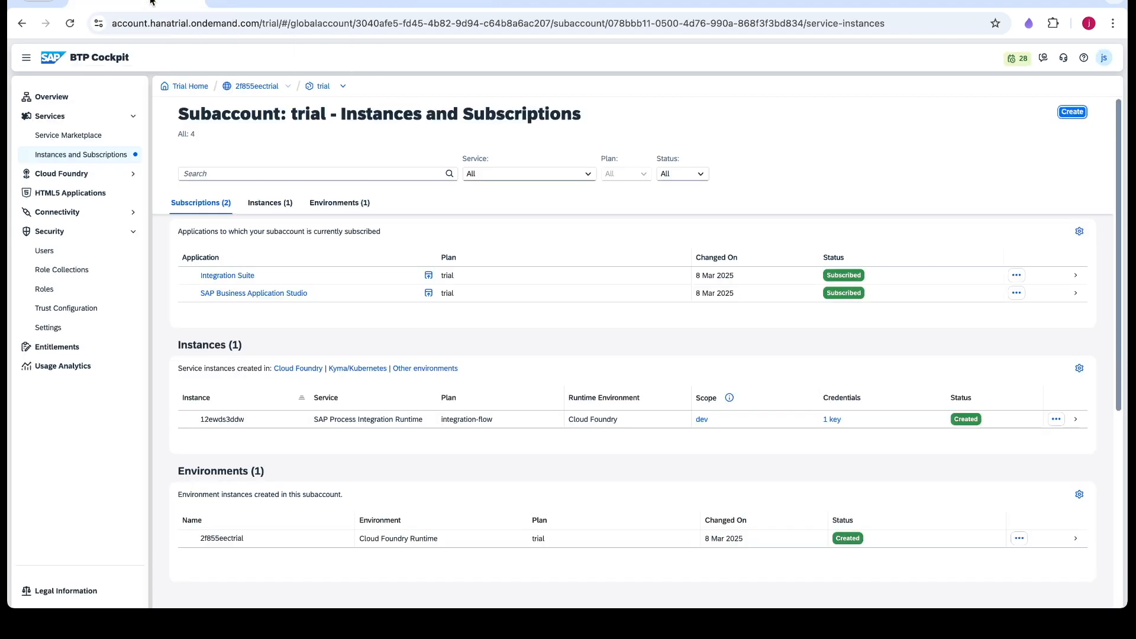
left_click(237, 277)
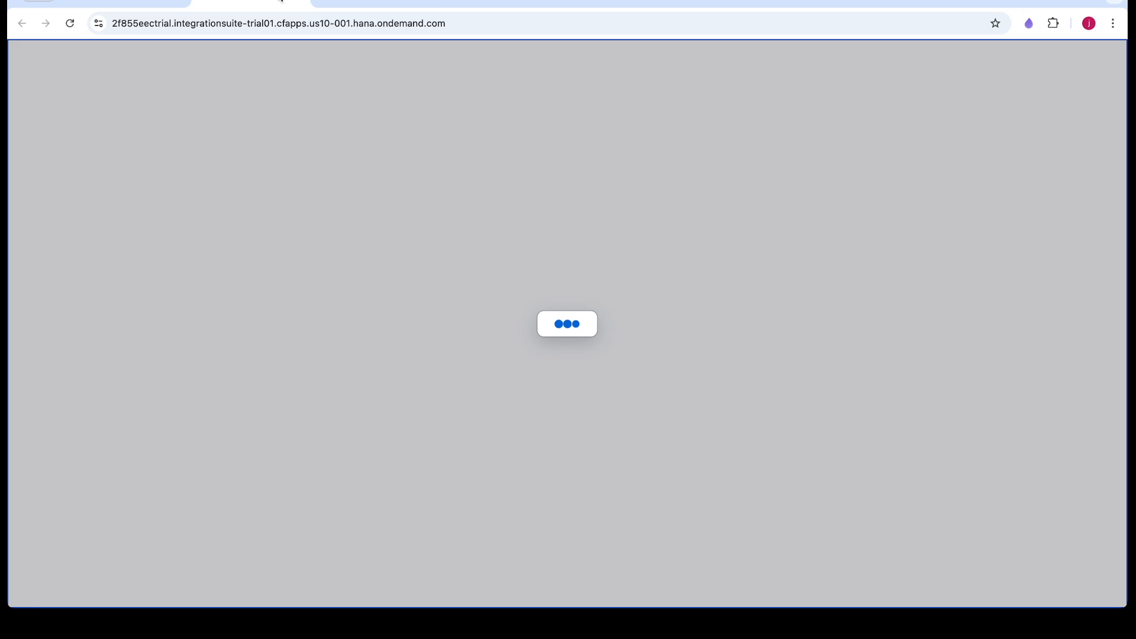
left_click(467, 5)
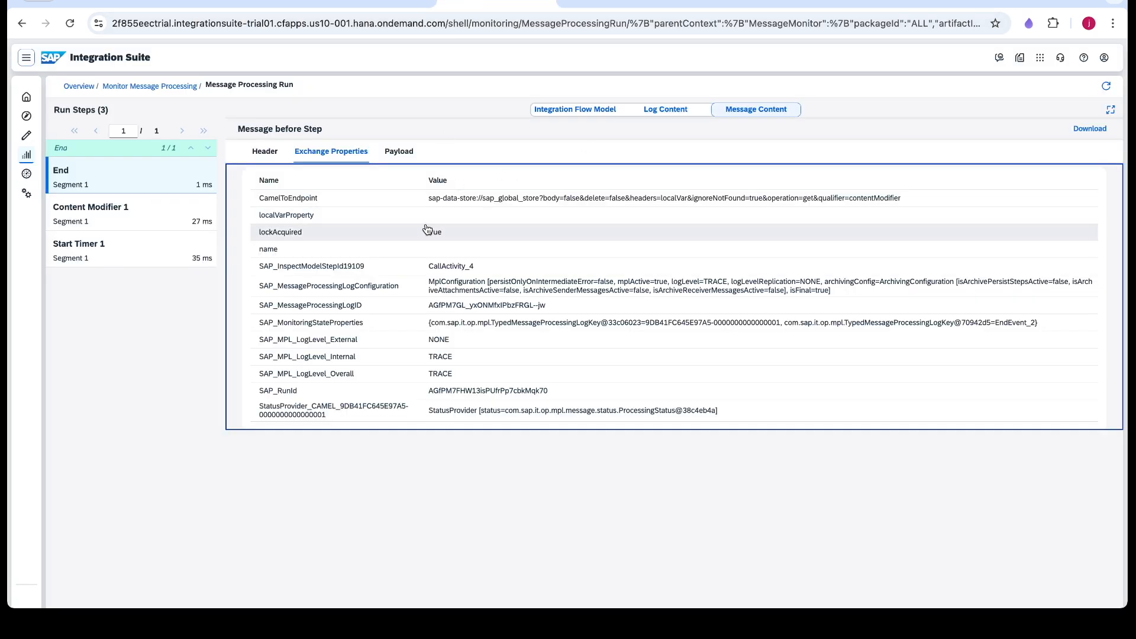
left_click(380, 7)
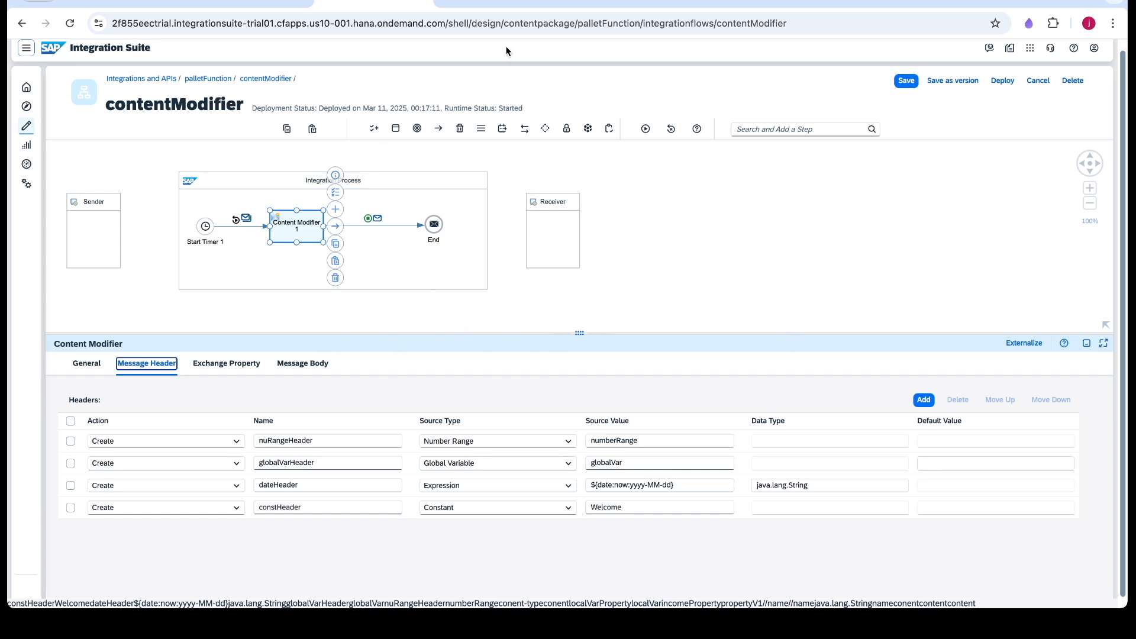
left_click(497, 3)
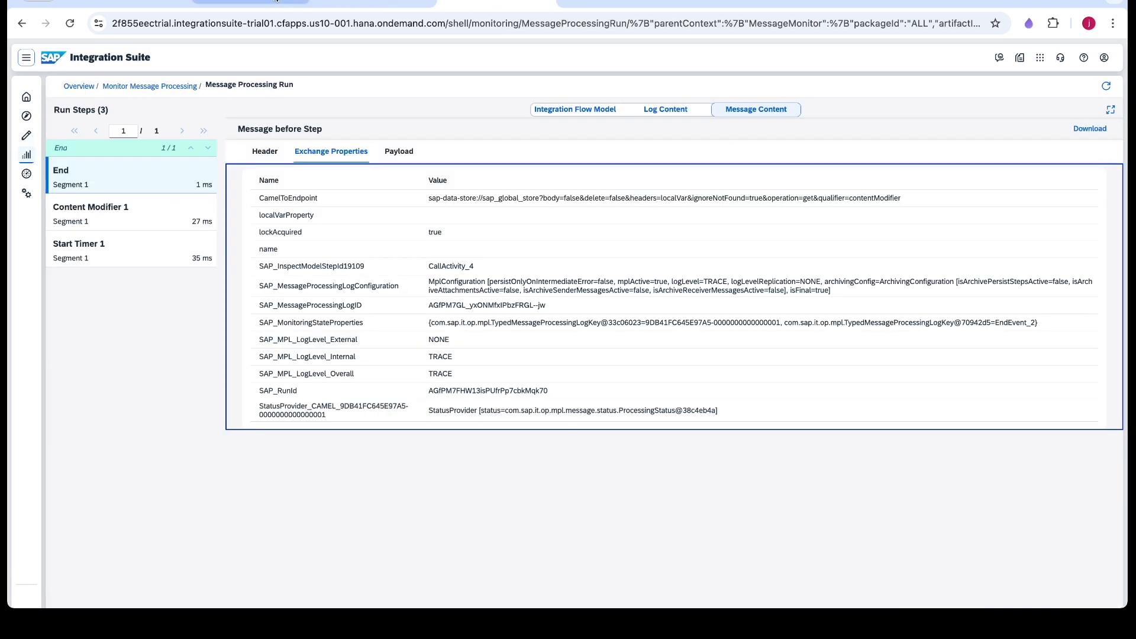
left_click(275, 2)
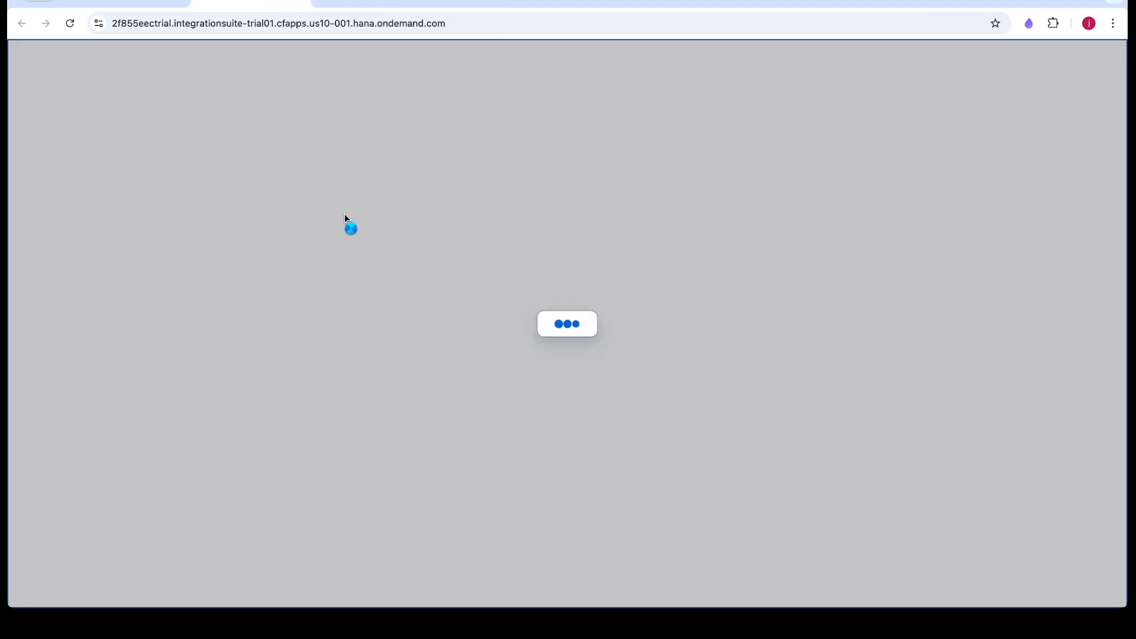
left_click(502, 3)
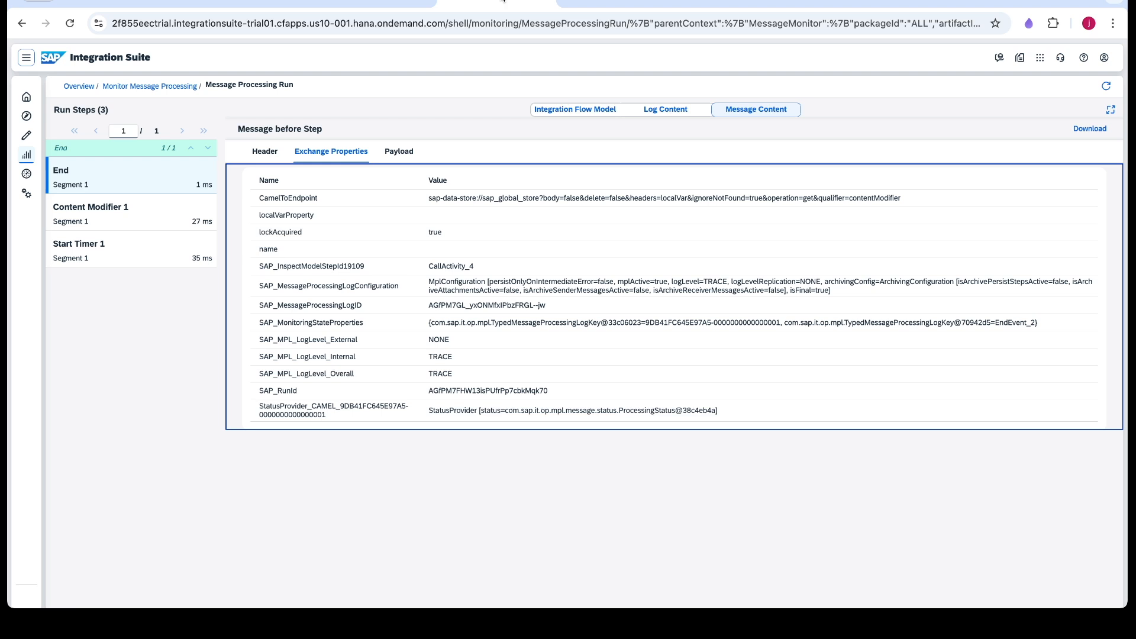
left_click(271, 5)
Return to the monitoring overview and open the stored variables to check the visibility and integration flow of localVar.
left_click(471, 1)
left_click(80, 87)
scroll(660, 367, "down", 4)
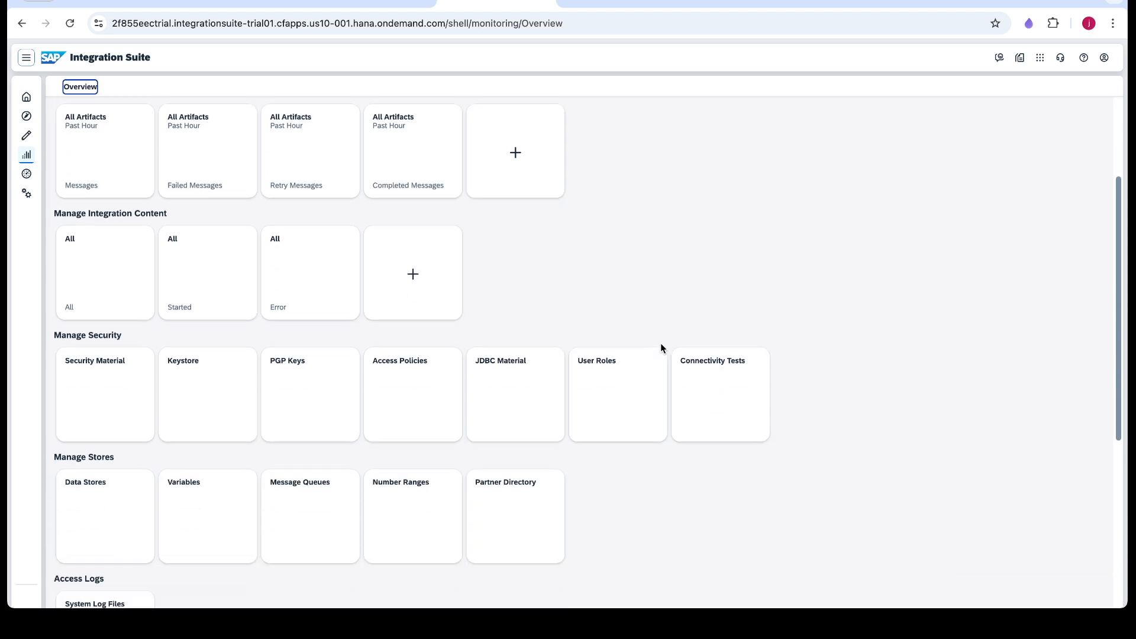
left_click(172, 435)
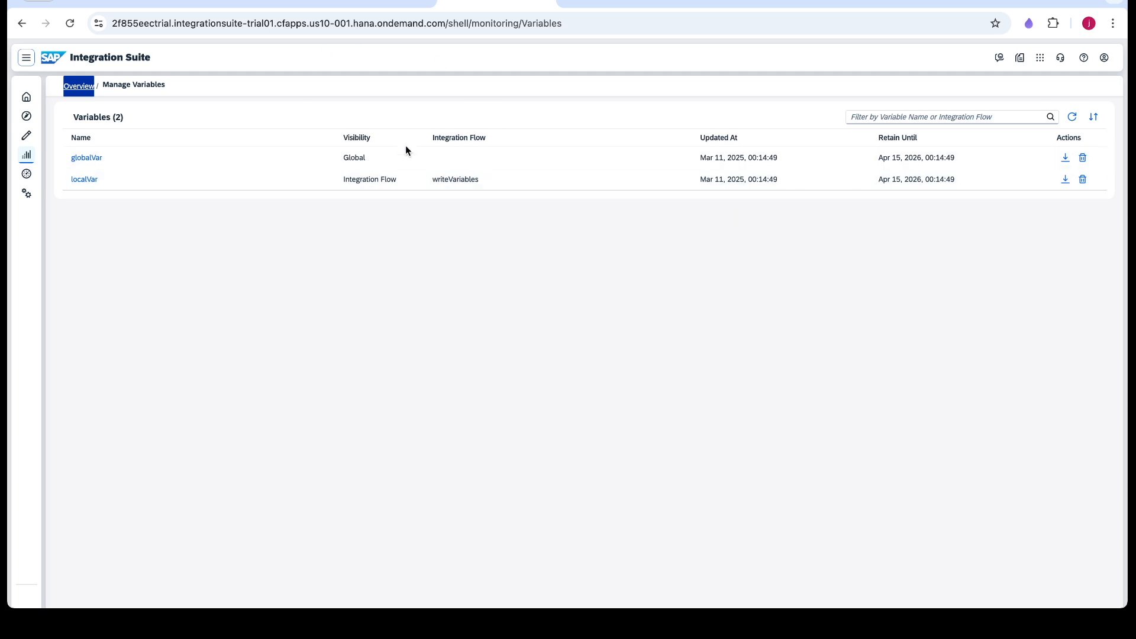
Add a Write Variables step between Content Modifier 1 and End in the contentModifier flow.
left_click(381, 2)
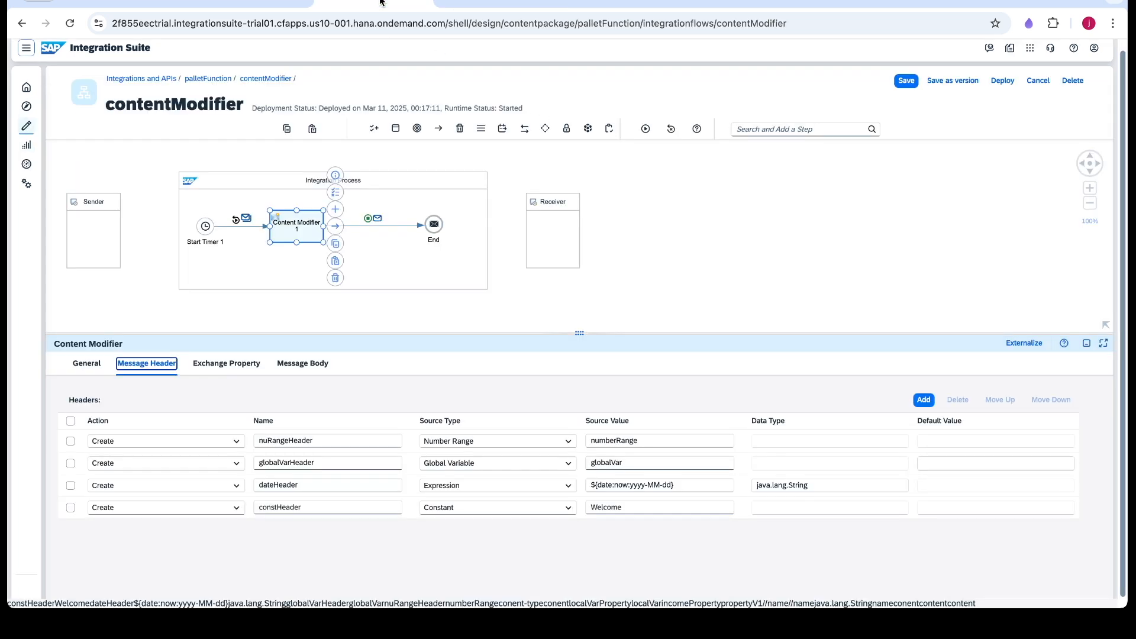
left_click(394, 226)
left_click(382, 234)
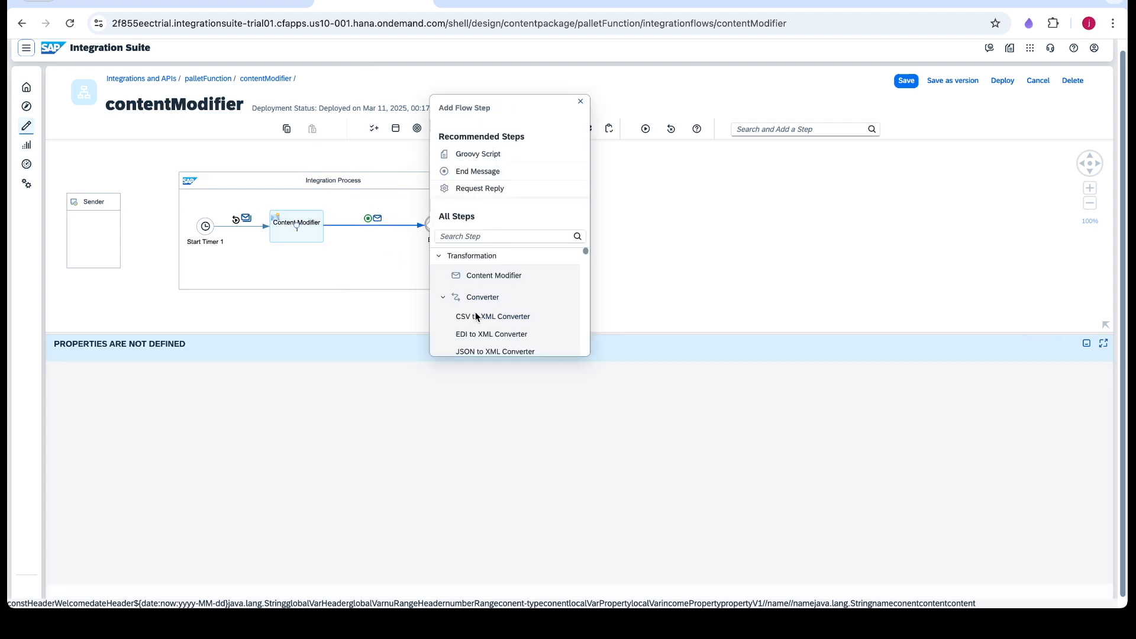
type("write")
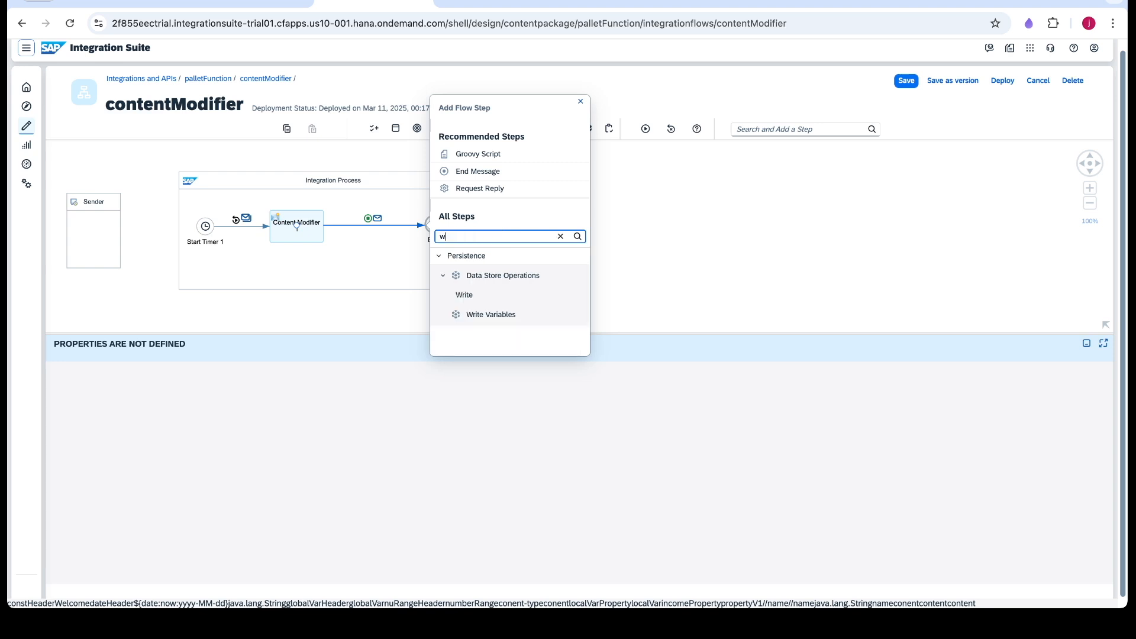
left_click(491, 314)
left_click(390, 236)
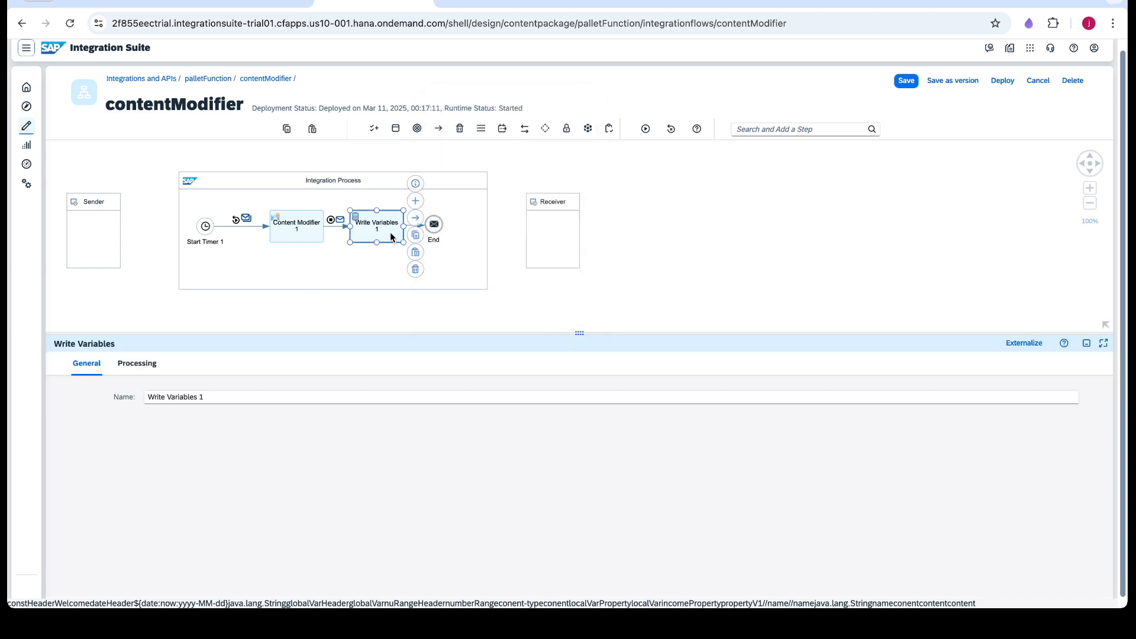
Define a non-global Constant variable localVar with value "local variable to contentModifier IFlow" in Write Variables 1 and save the flow.
left_click(136, 363)
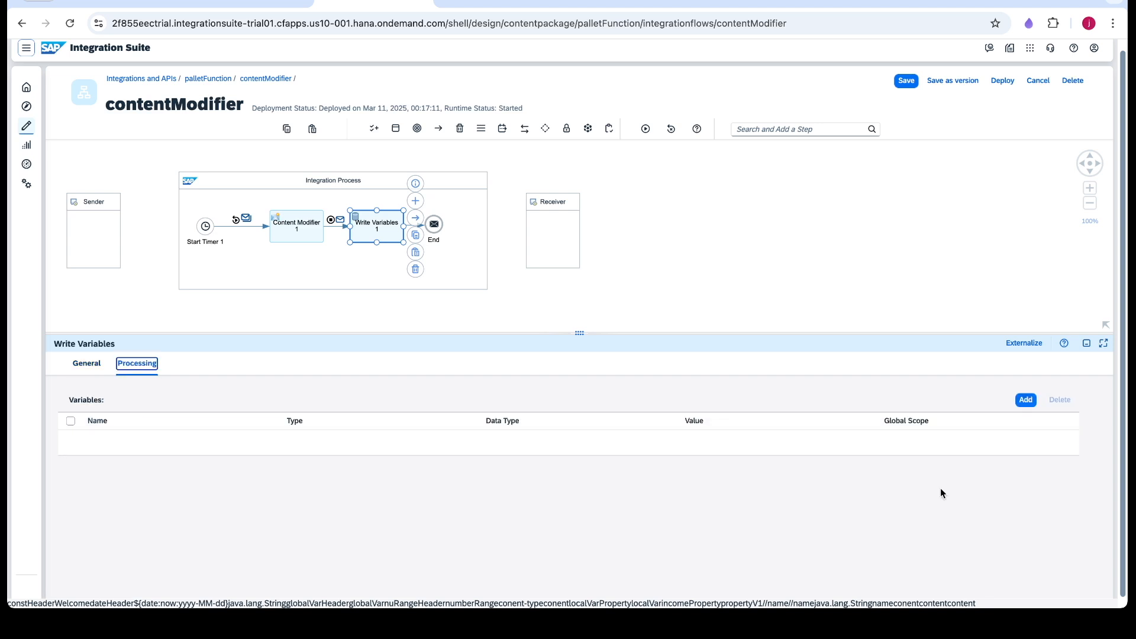
left_click(1026, 401)
left_click(252, 437)
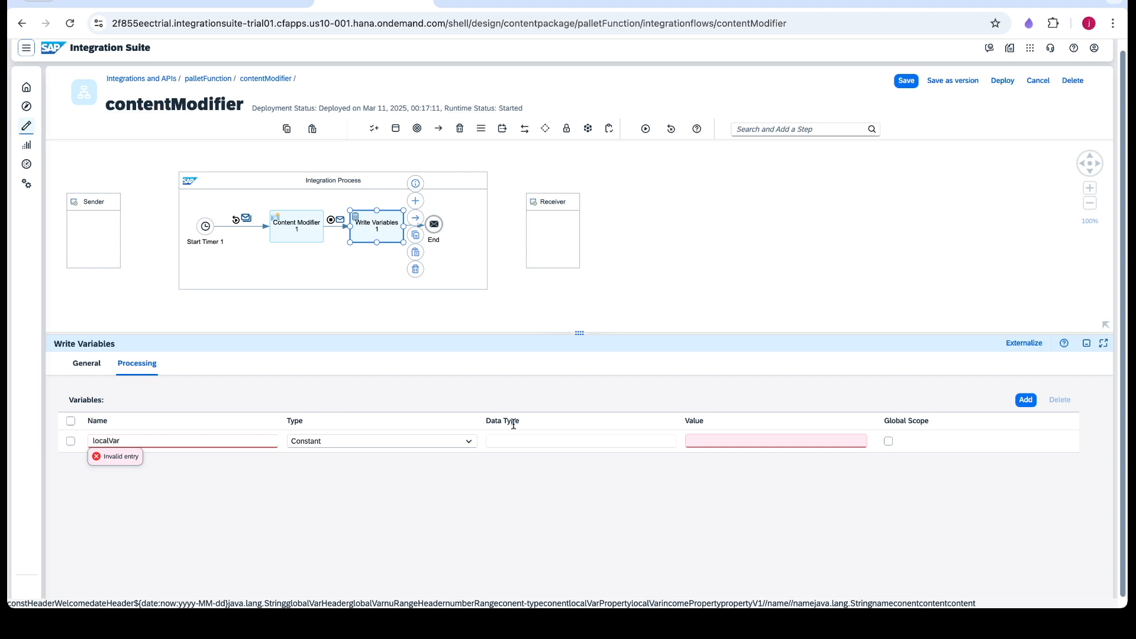
left_click(731, 443)
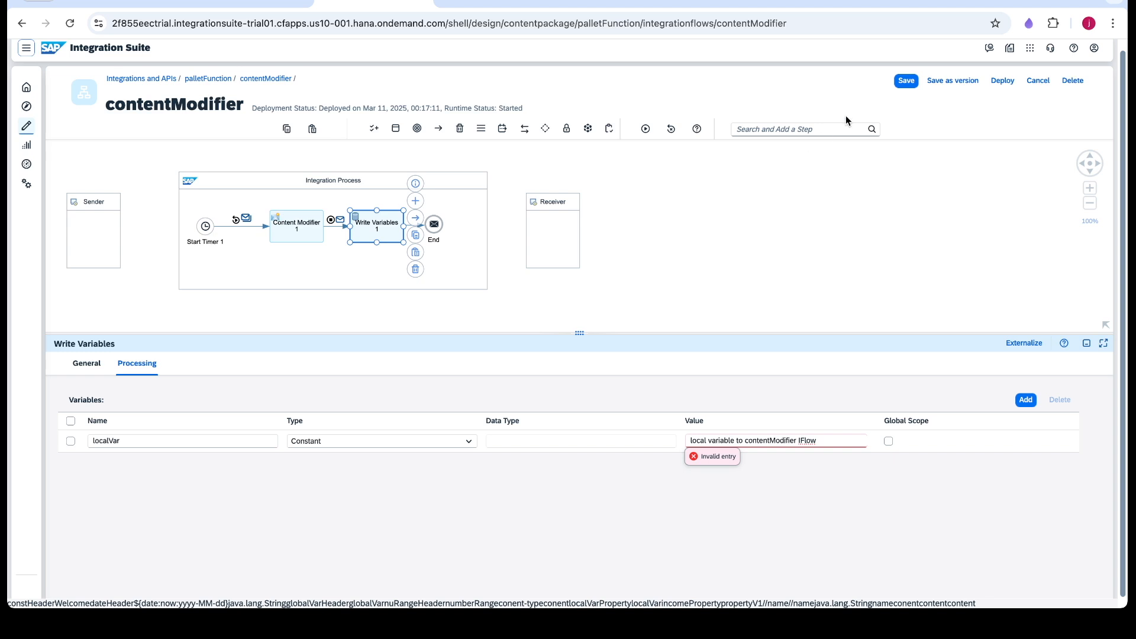
left_click(906, 81)
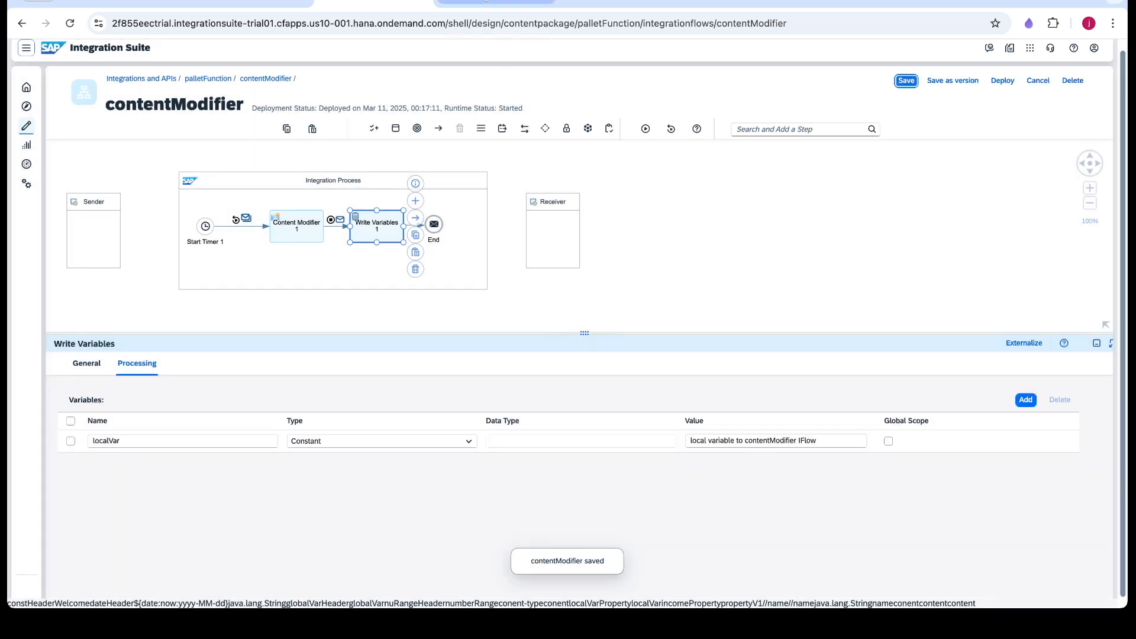
Deploy the saved contentModifier flow to the Cloud Integration runtime profile.
left_click(484, 1)
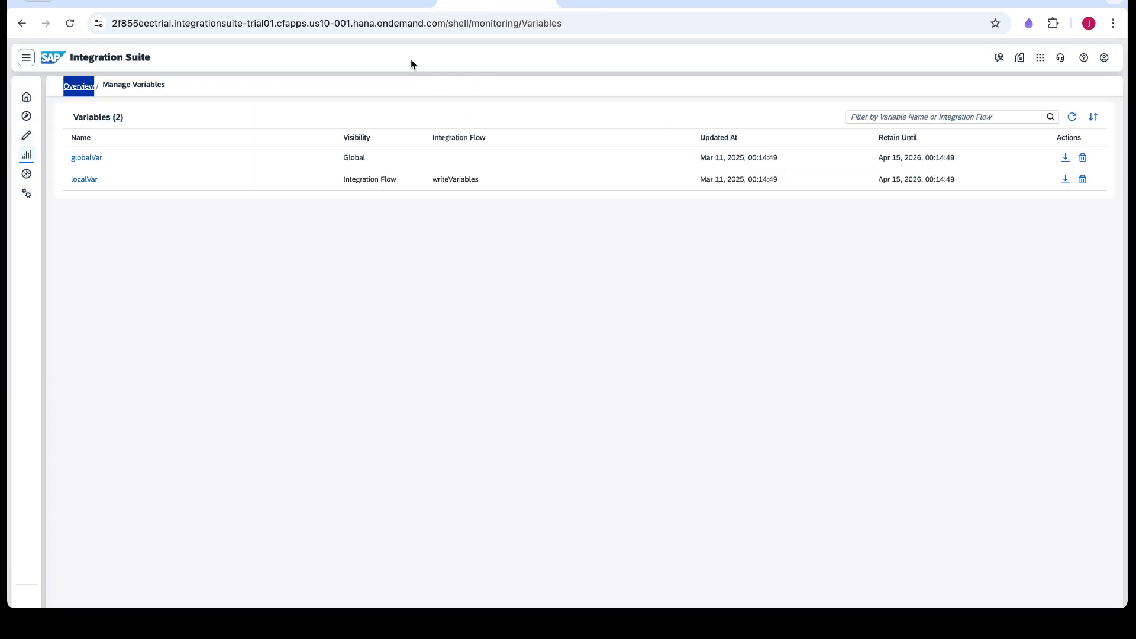
left_click(374, 3)
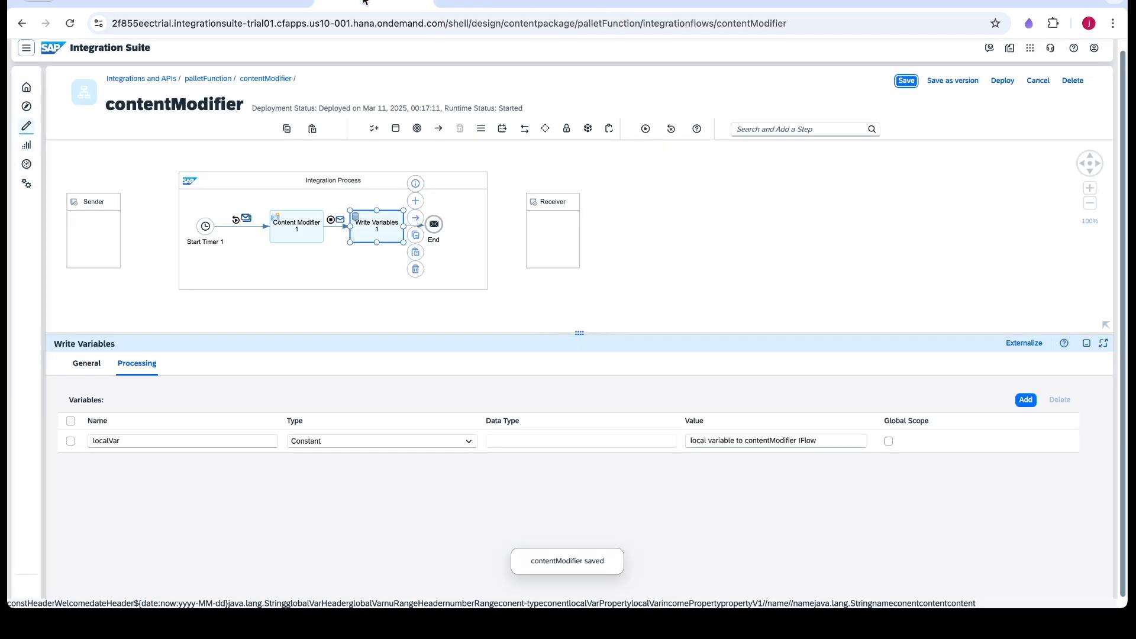
left_click(1003, 82)
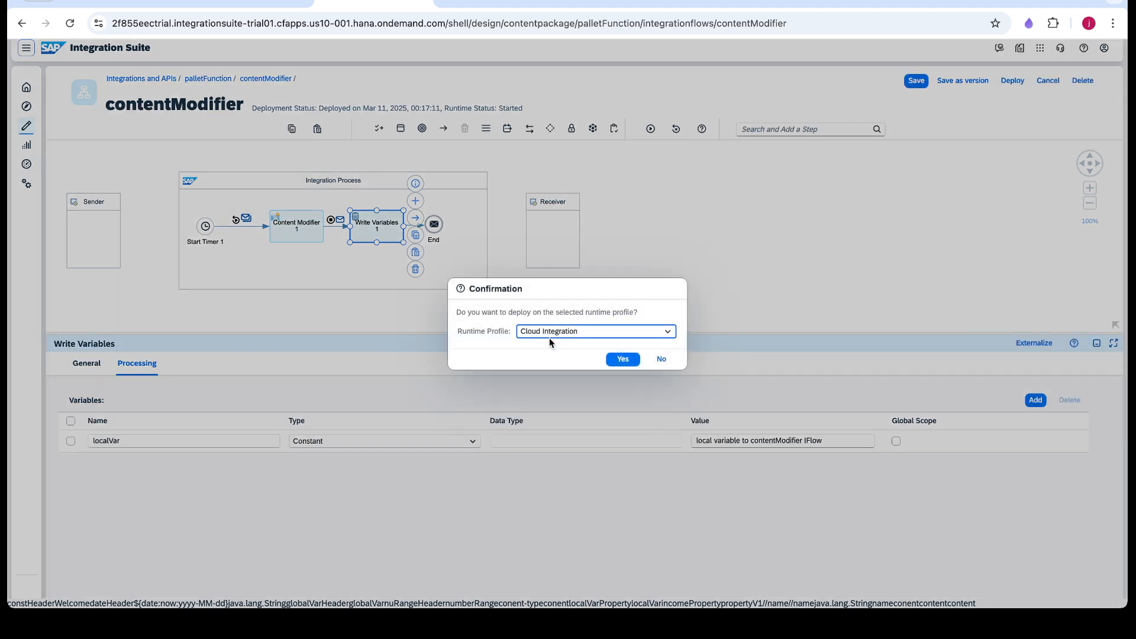
left_click(621, 358)
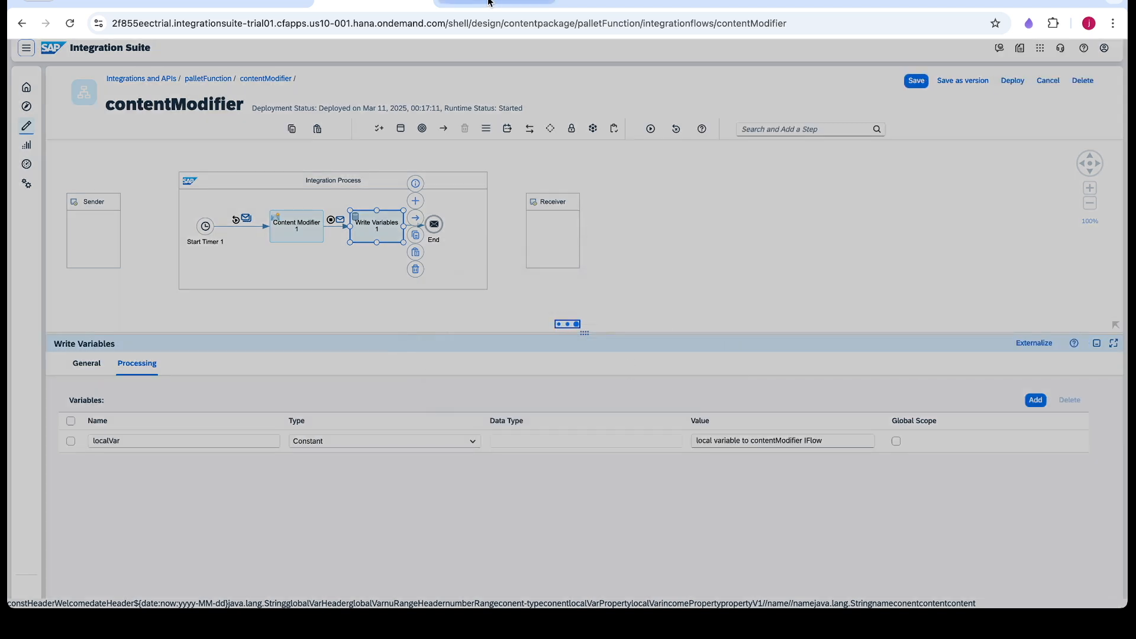
left_click(628, 349)
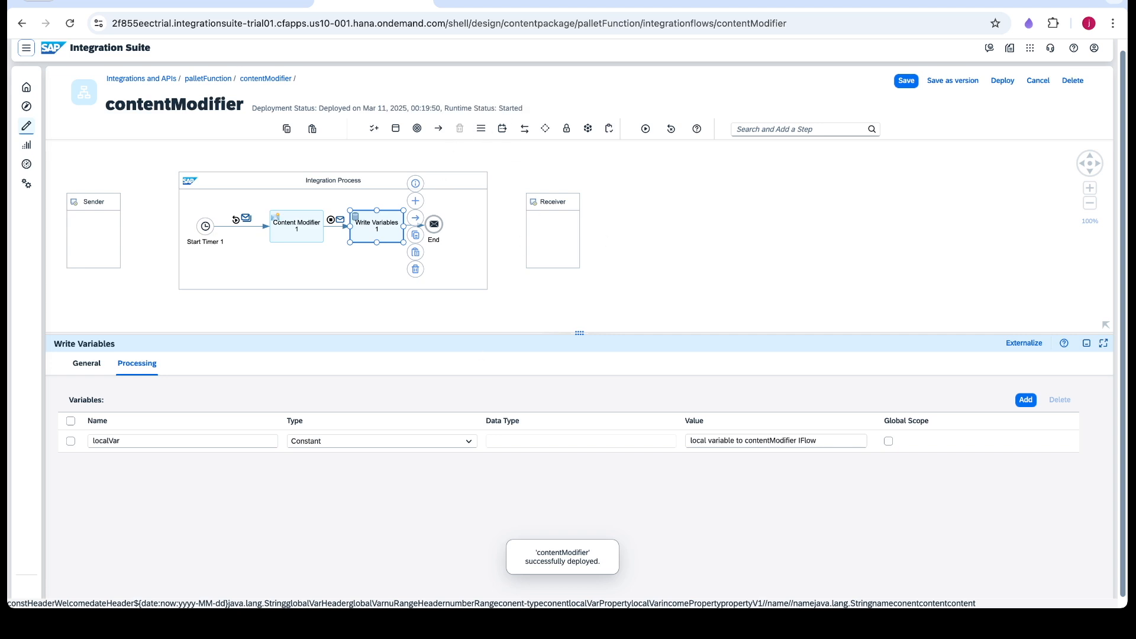
Refresh the stored variables list to check for the localVar entry belonging to contentModifier.
left_click(476, 3)
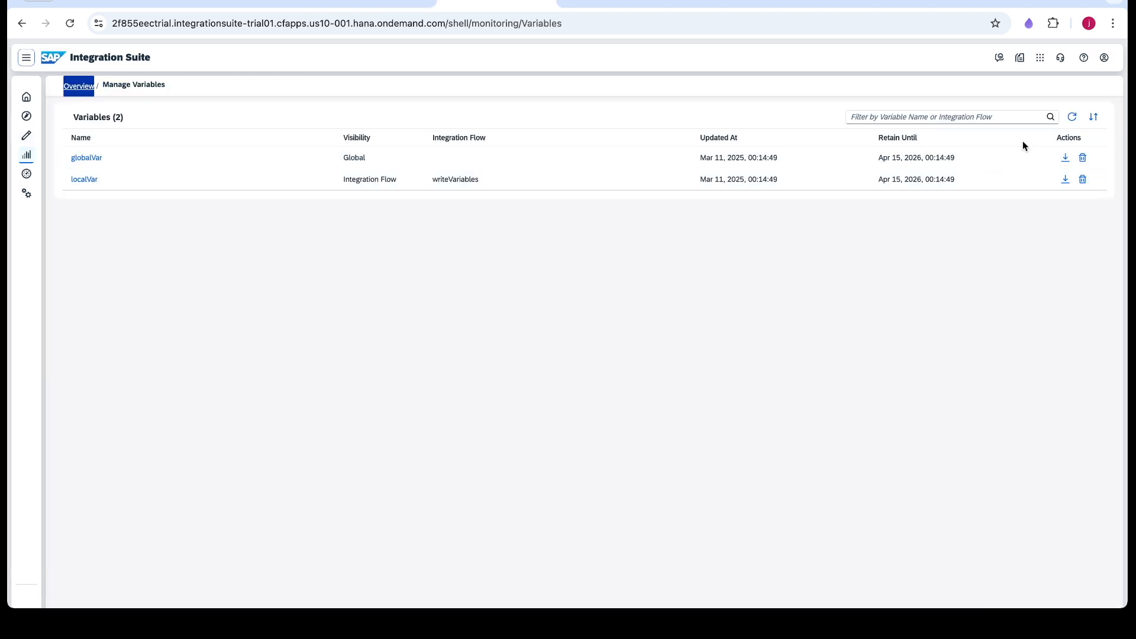
left_click(1071, 117)
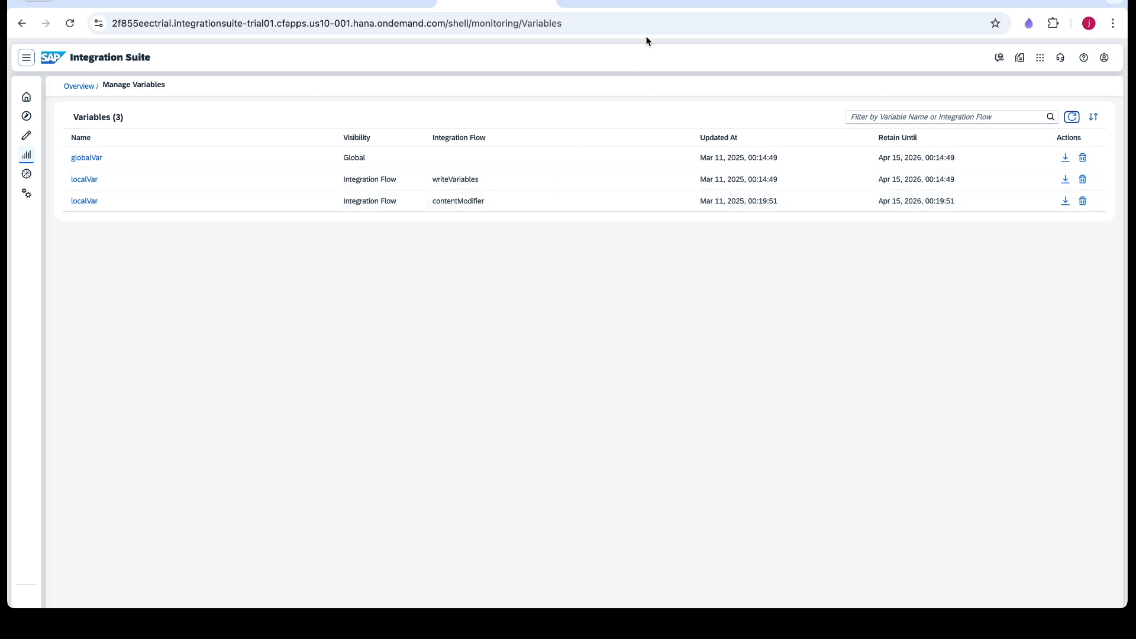
left_click(359, 2)
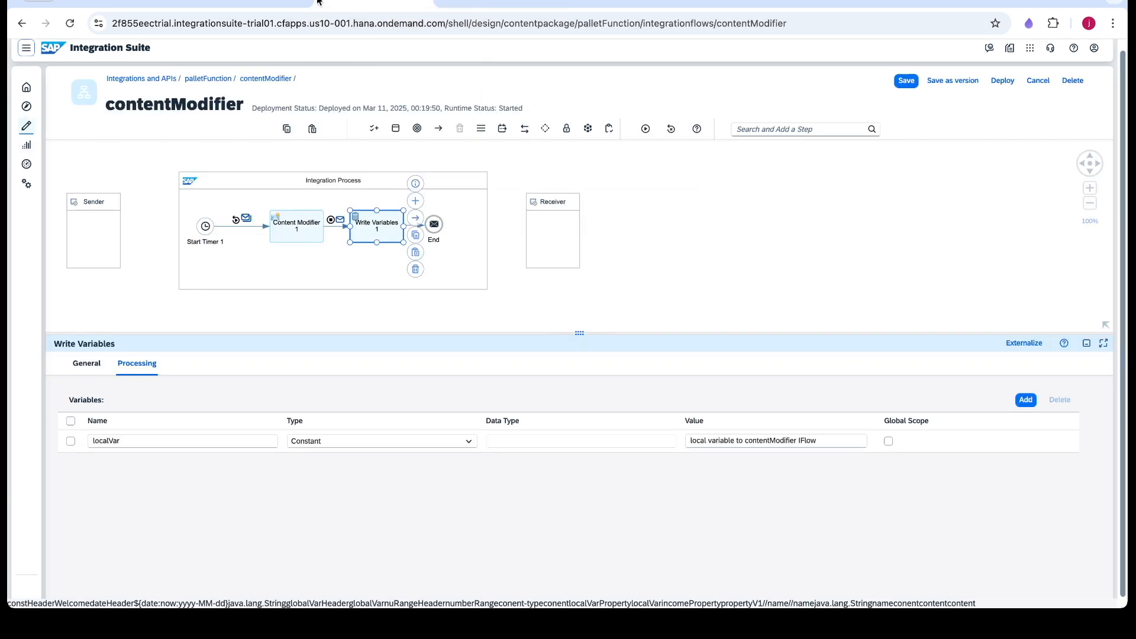
Open the trace of the latest completed contentModifier message and inspect the exchange properties in the message content before the End step.
left_click(473, 2)
left_click(81, 86)
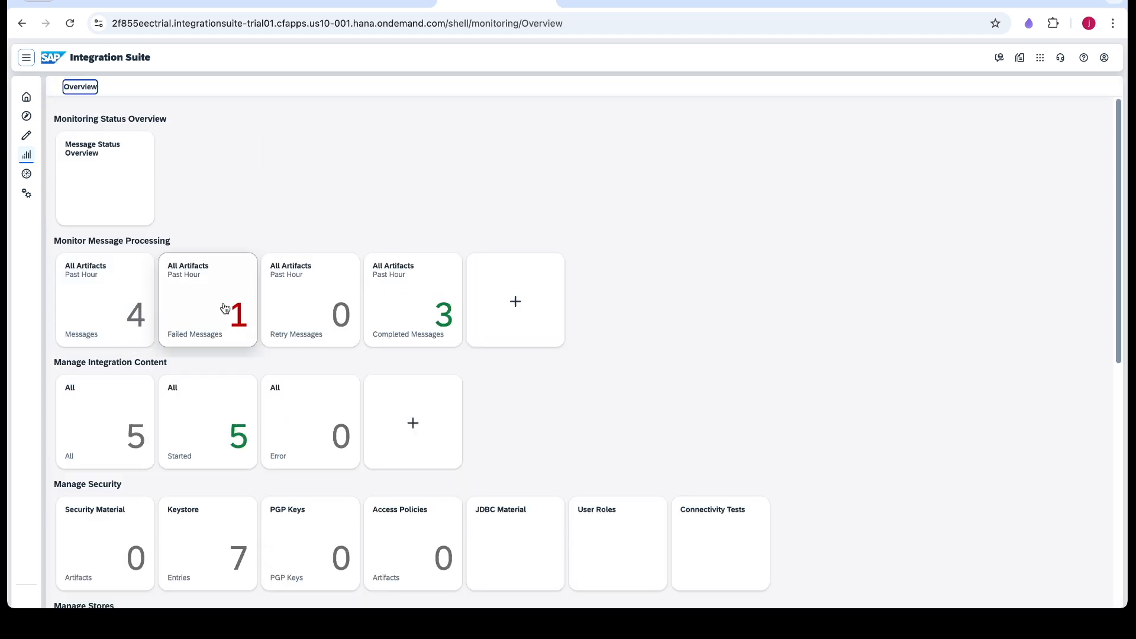
left_click(443, 329)
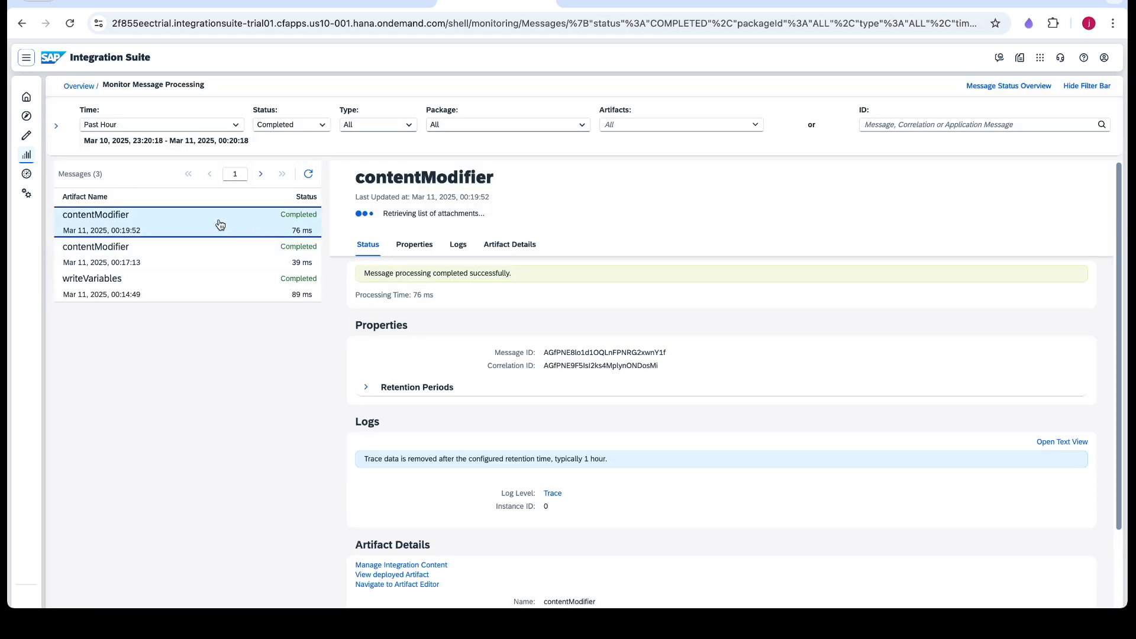
left_click(556, 469)
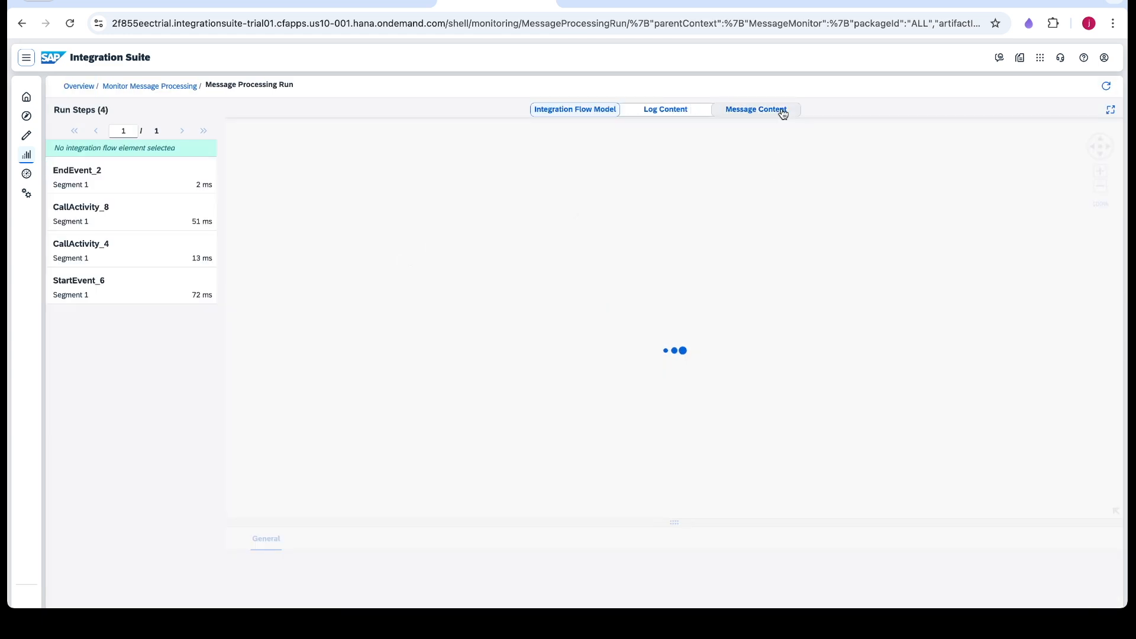
left_click(783, 112)
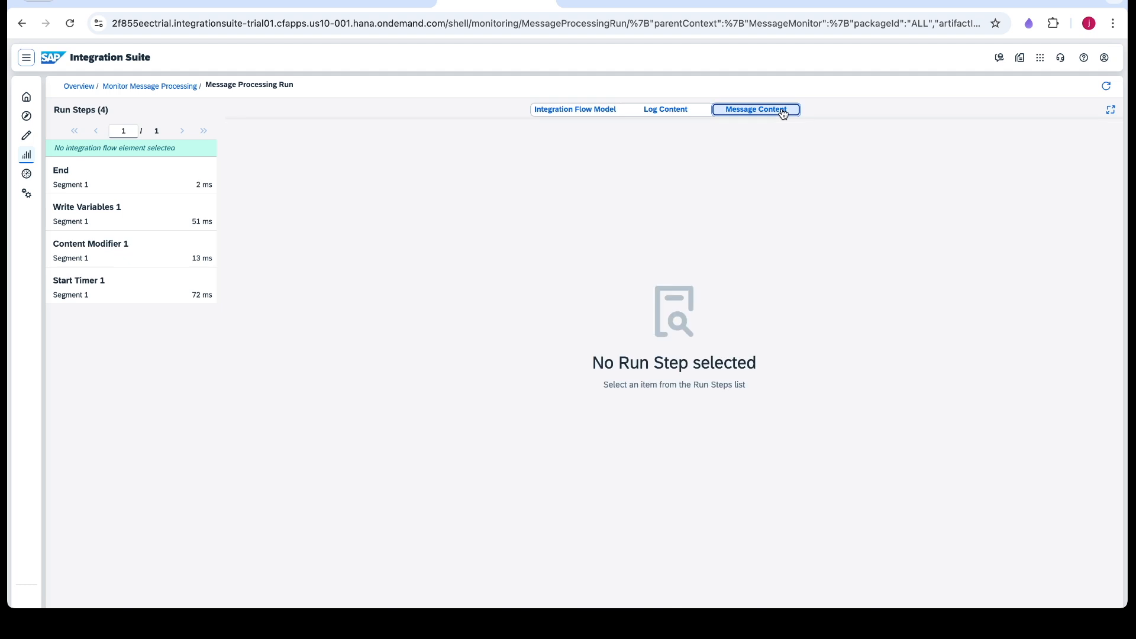
left_click(124, 183)
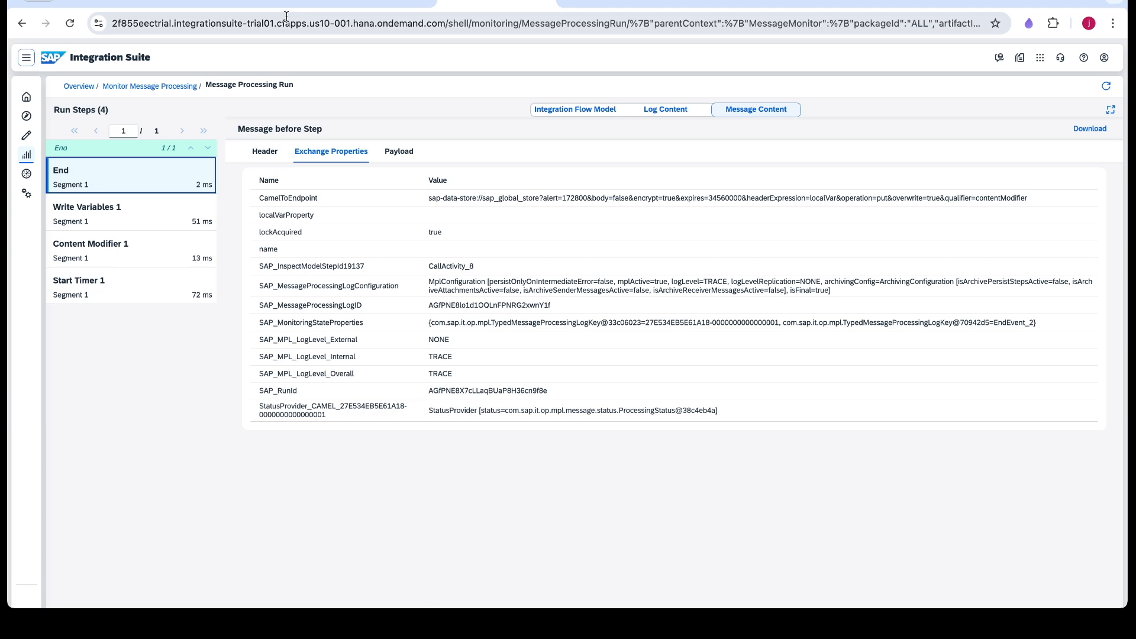
Redeploy the contentModifier flow to the Cloud Integration runtime profile so it runs again with the stored variable.
left_click(253, 3)
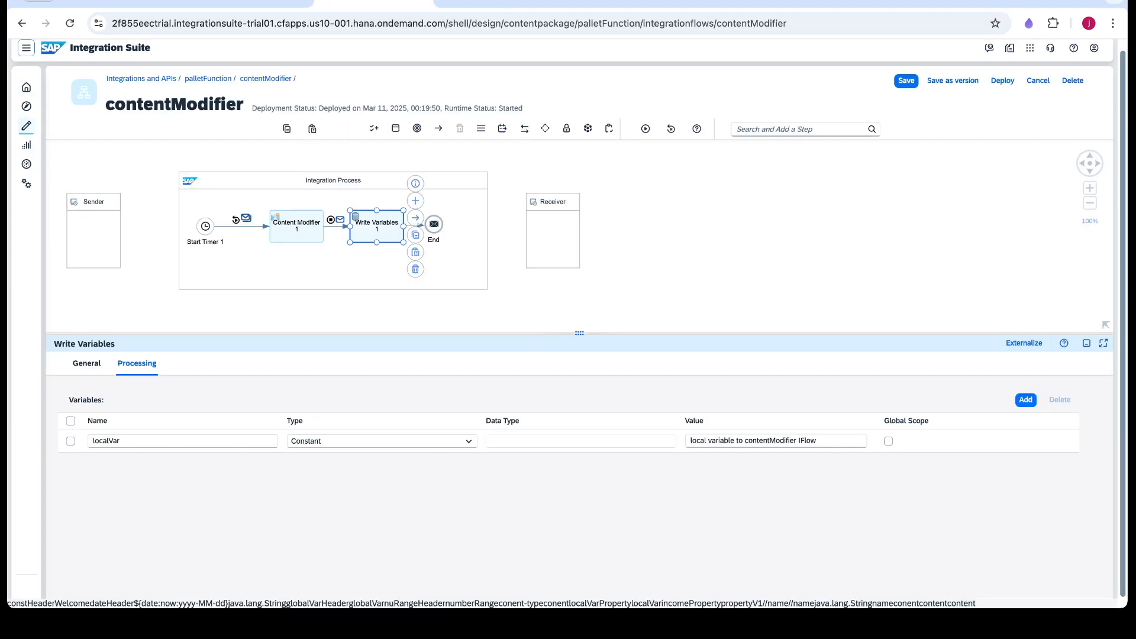
left_click(373, 2)
left_click(1003, 83)
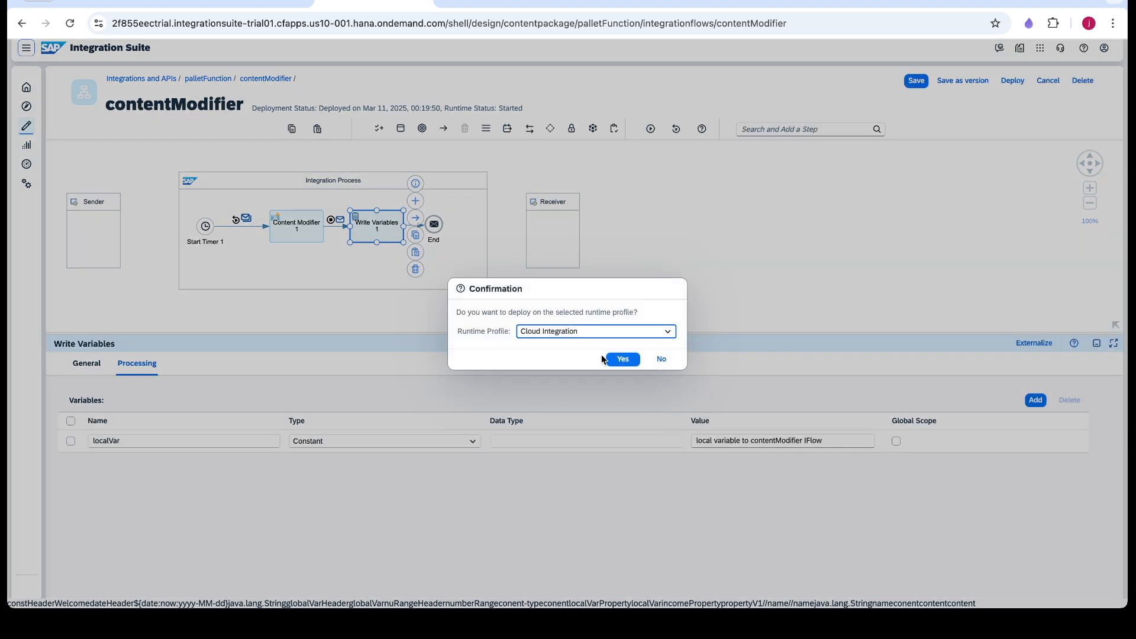
left_click(621, 360)
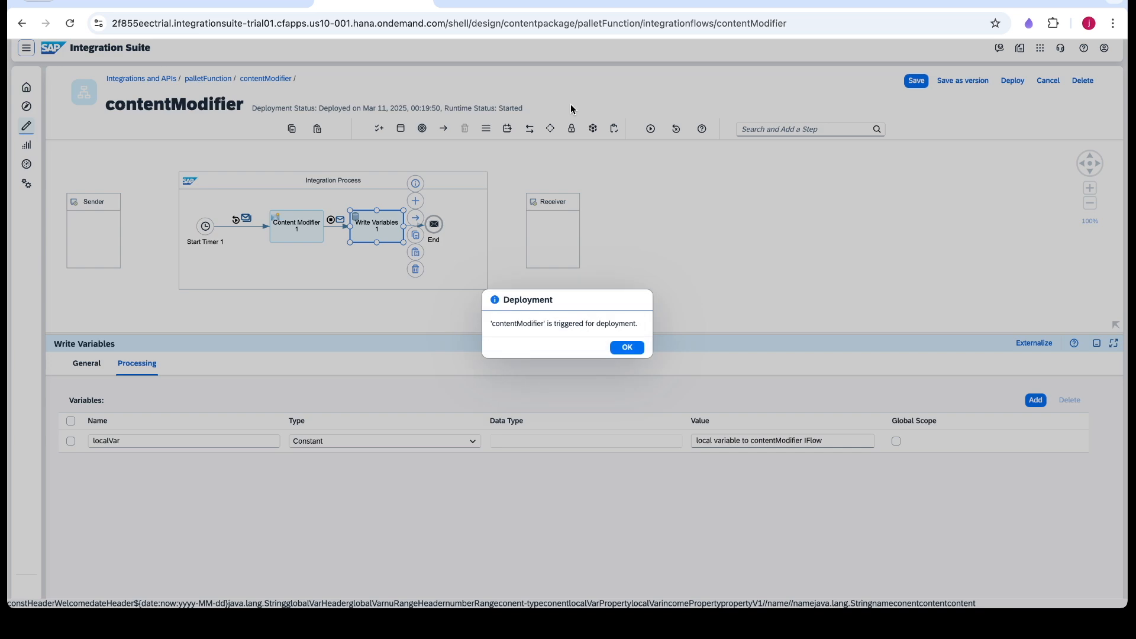
left_click(626, 347)
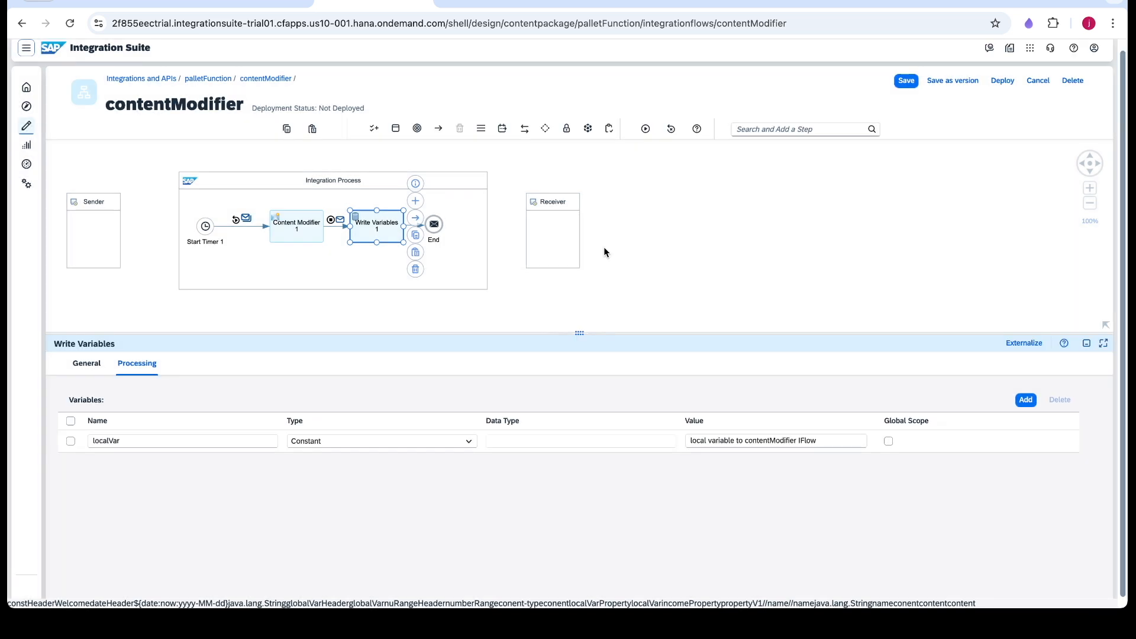
Return to the monitoring overview and open the trace of the newest completed contentModifier message.
left_click(501, 2)
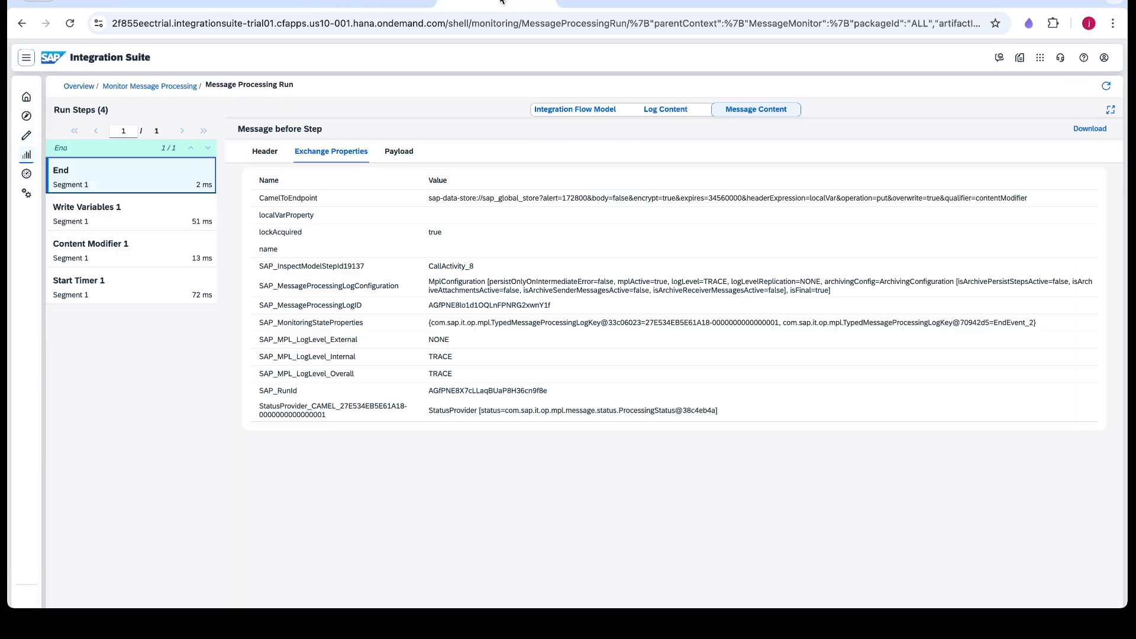
left_click(83, 87)
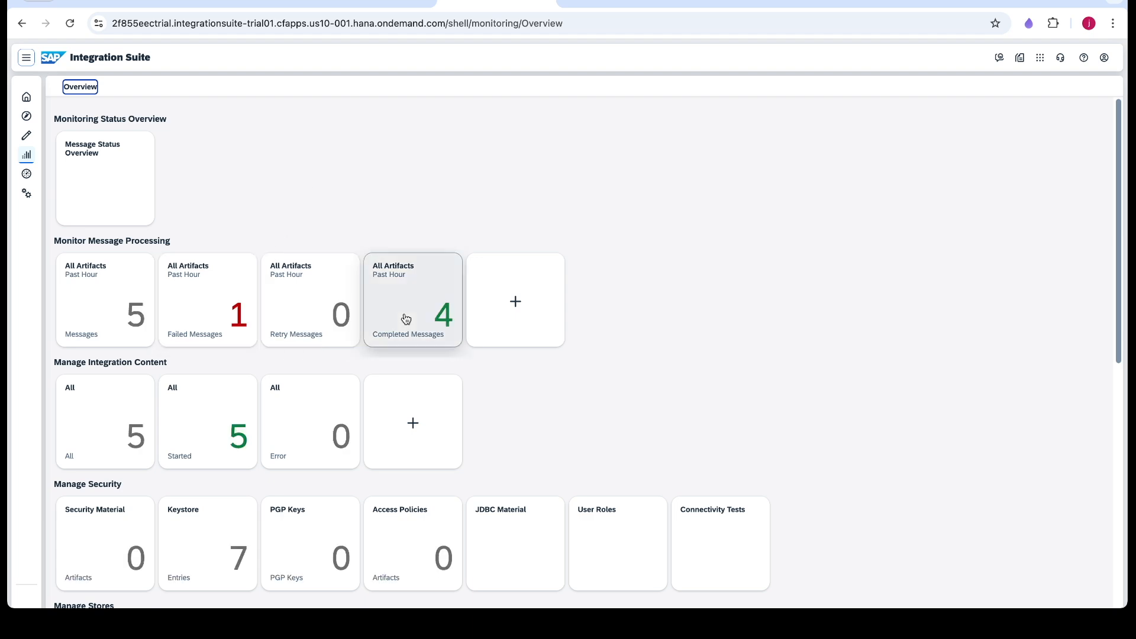
left_click(404, 313)
left_click(290, 223)
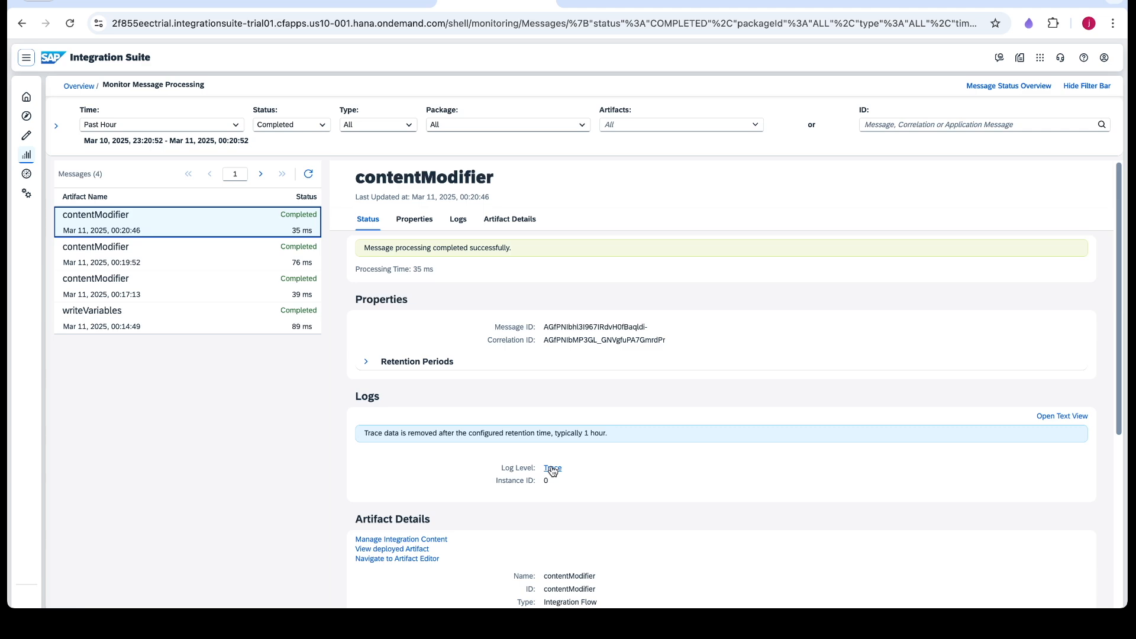
left_click(551, 469)
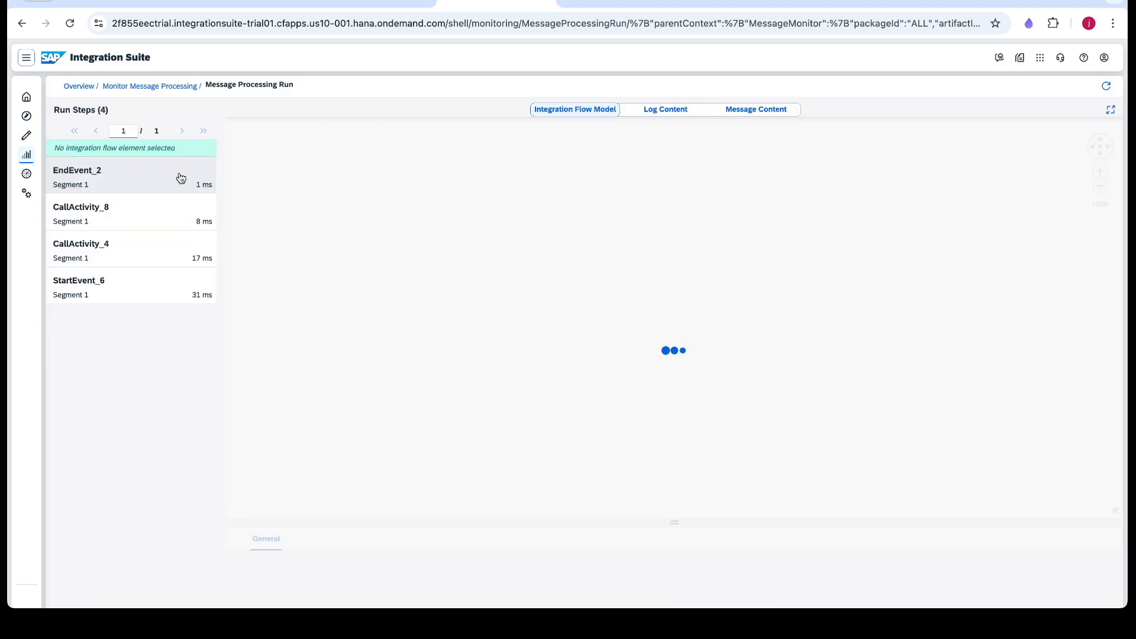
Examine the exchange properties and headers of the message before the End step for the localVar value, and return to the flow editor.
left_click(180, 177)
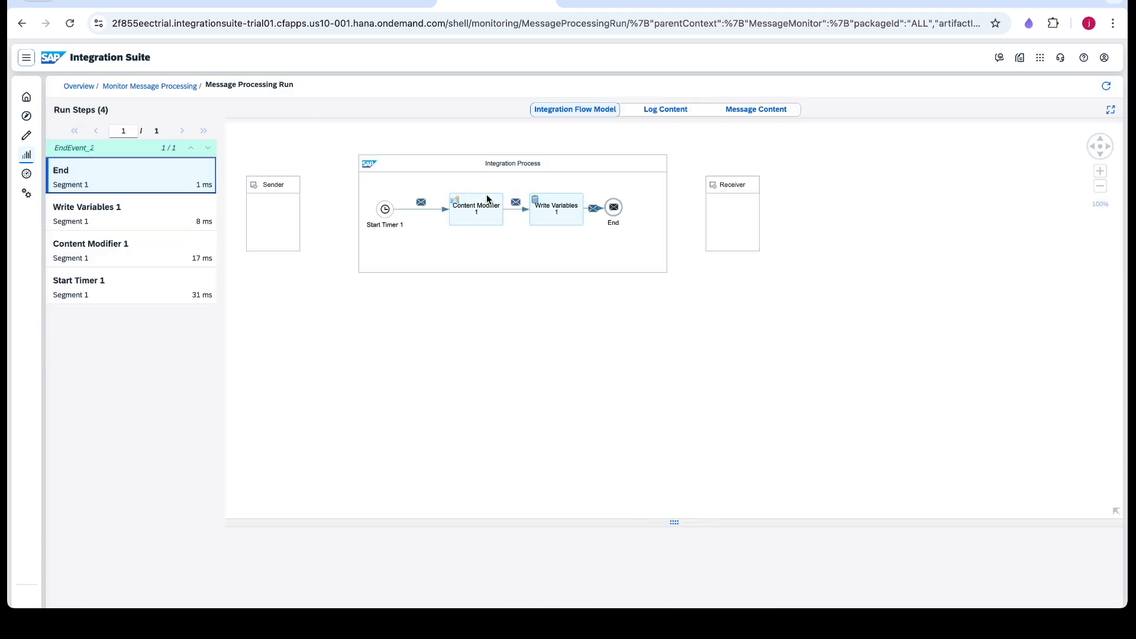
left_click(754, 109)
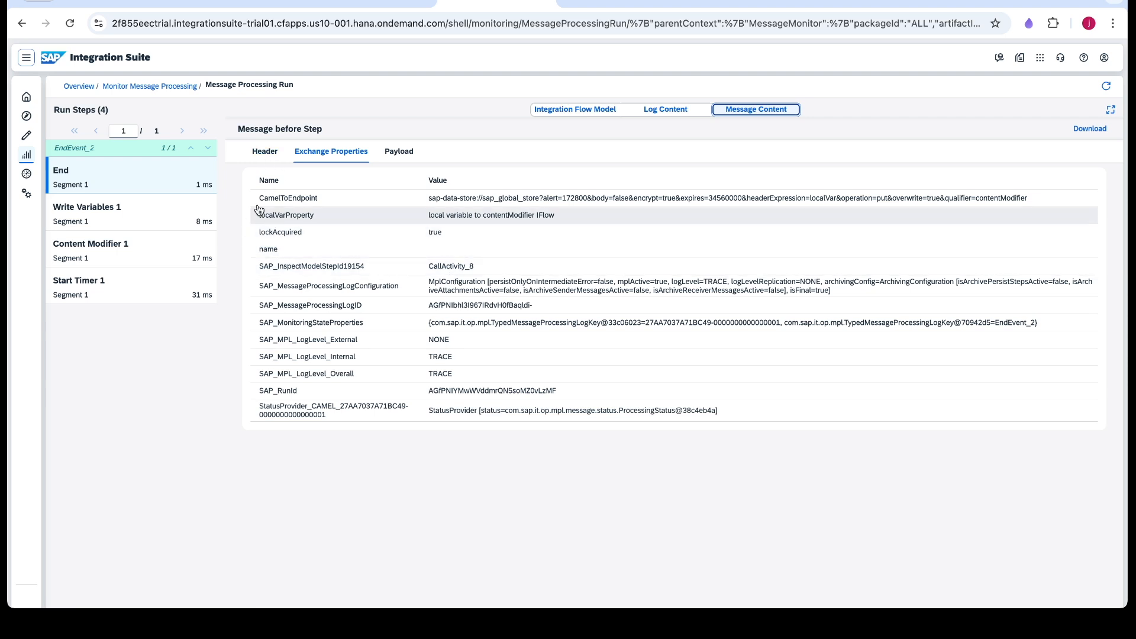
left_click(260, 152)
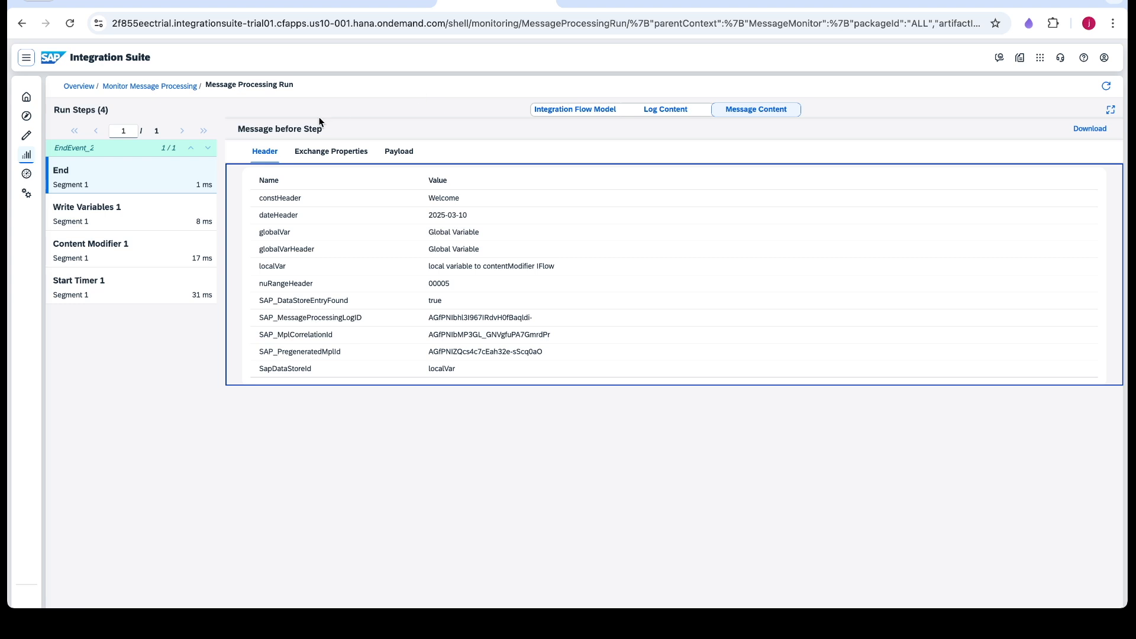
left_click(373, 2)
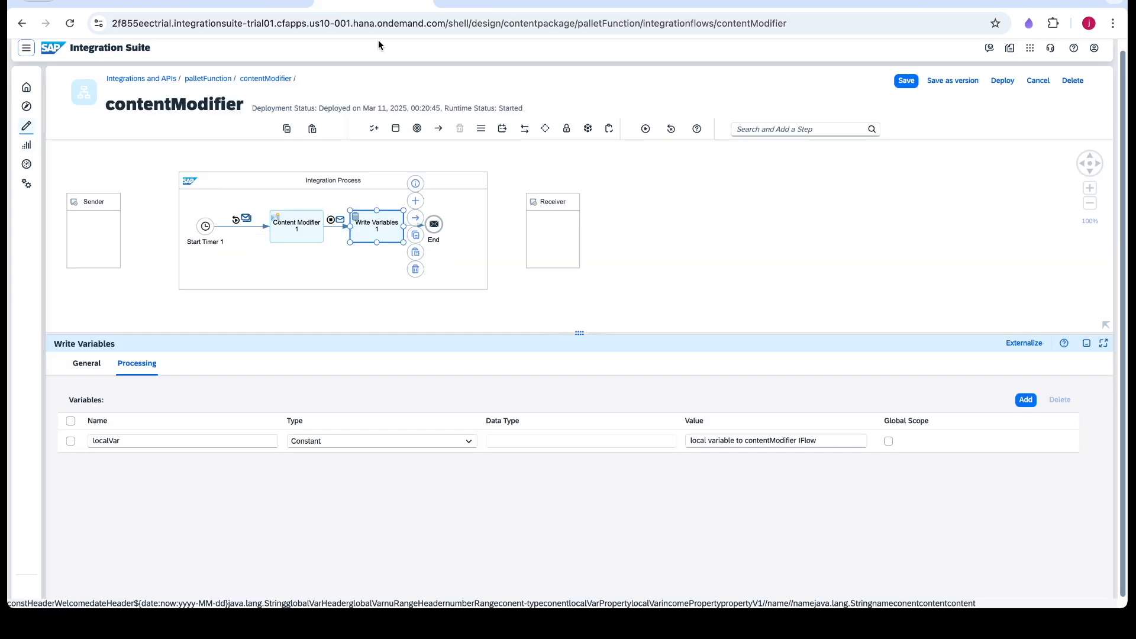